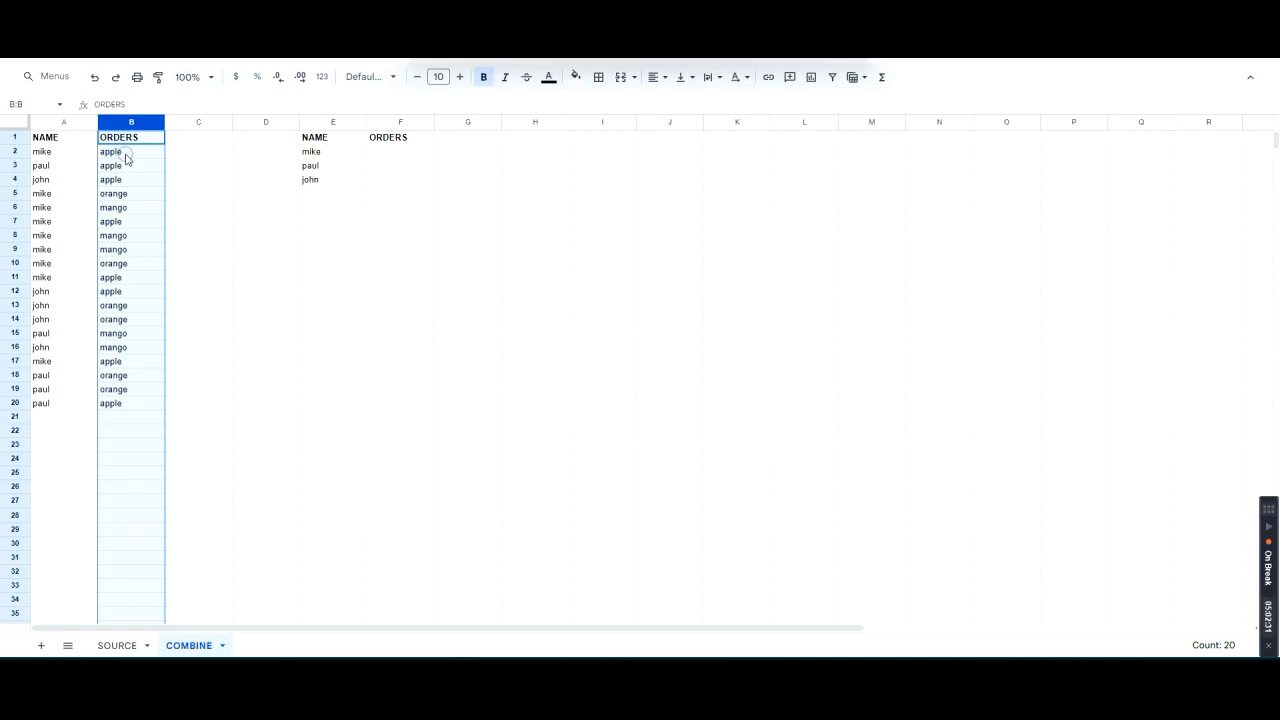
# Step: Examine the NAME and ORDERS records in columns A and B of the COMBINE sheet
pyautogui.click(405, 152)
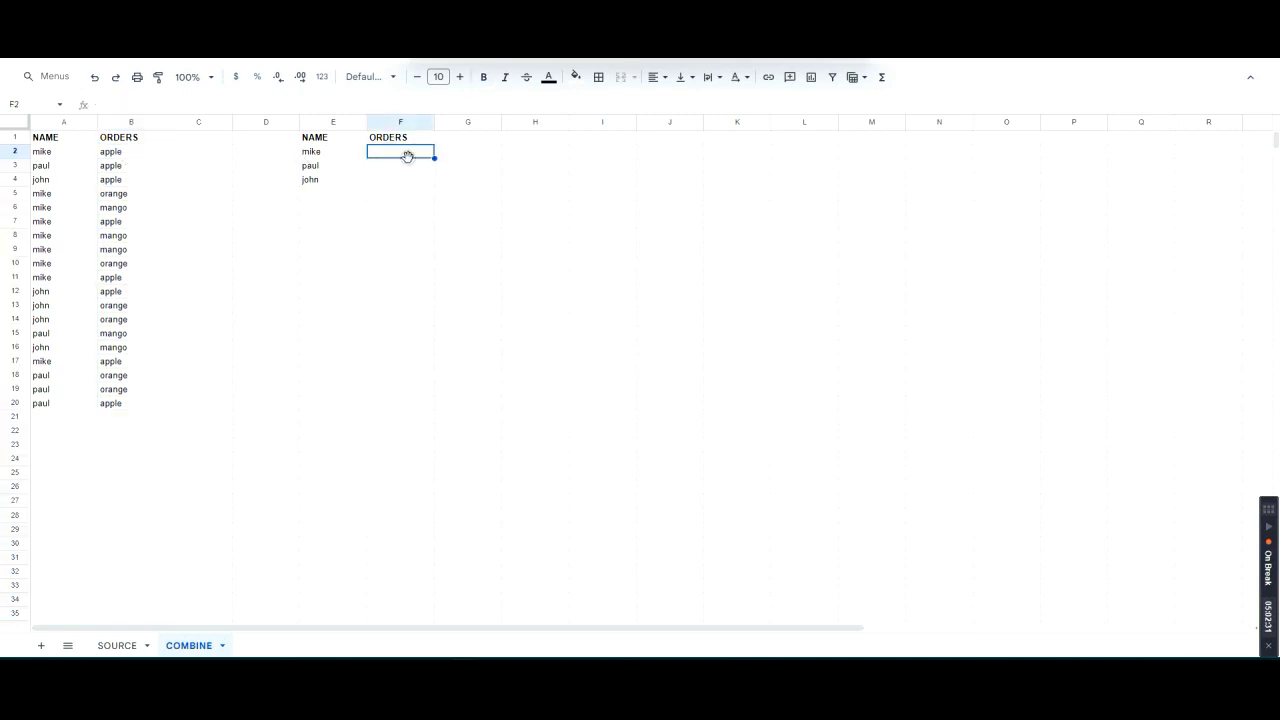
pyautogui.click(338, 153)
pyautogui.click(60, 123)
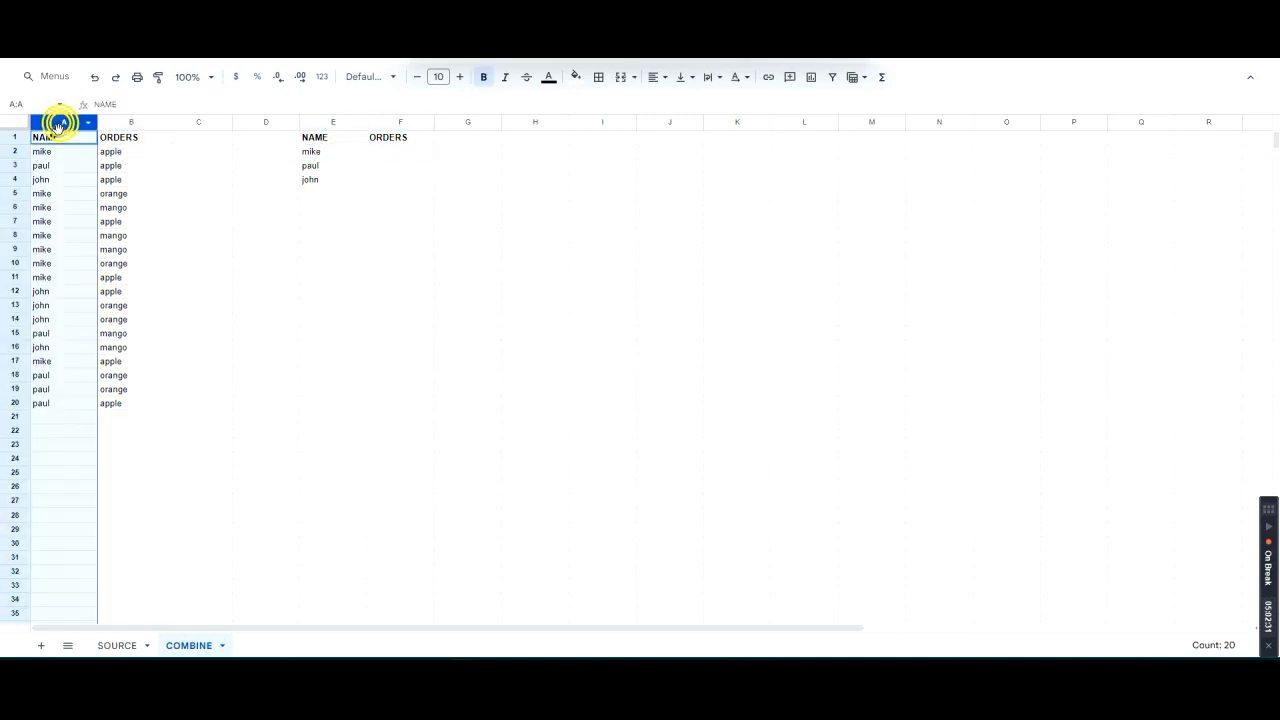
pyautogui.click(57, 154)
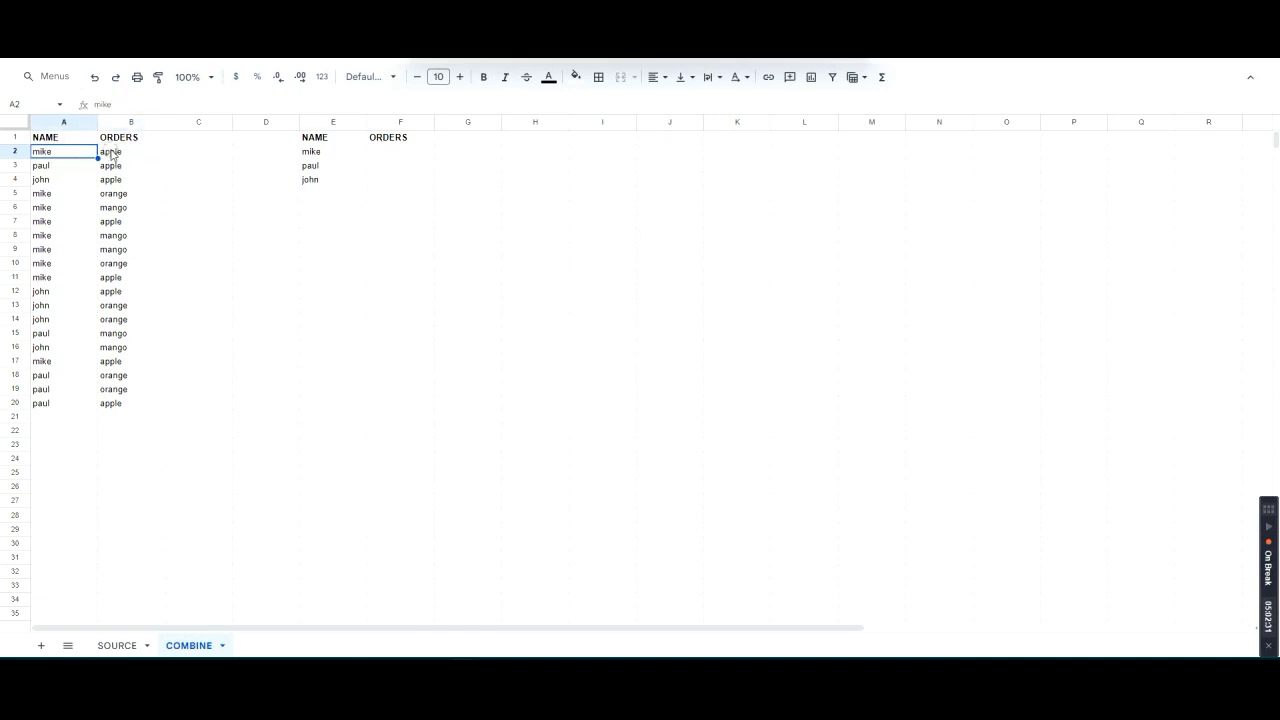
pyautogui.click(112, 155)
pyautogui.click(120, 121)
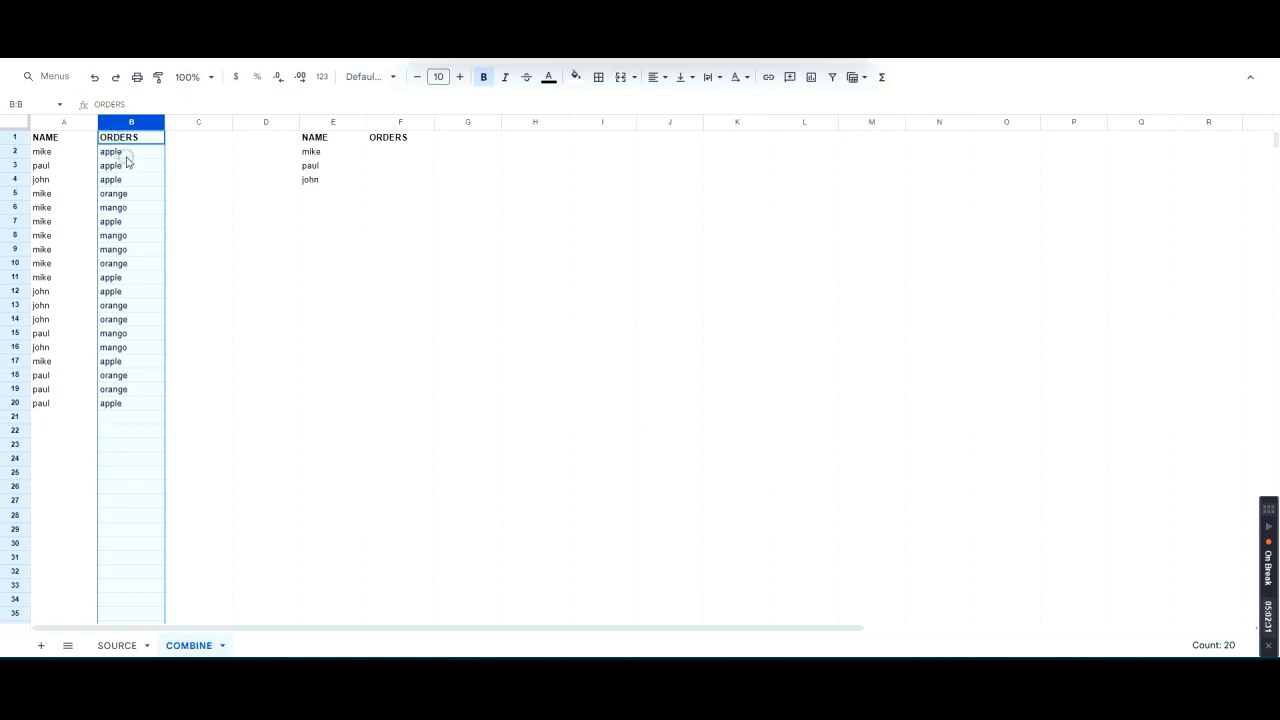
pyautogui.click(55, 142)
pyautogui.click(134, 157)
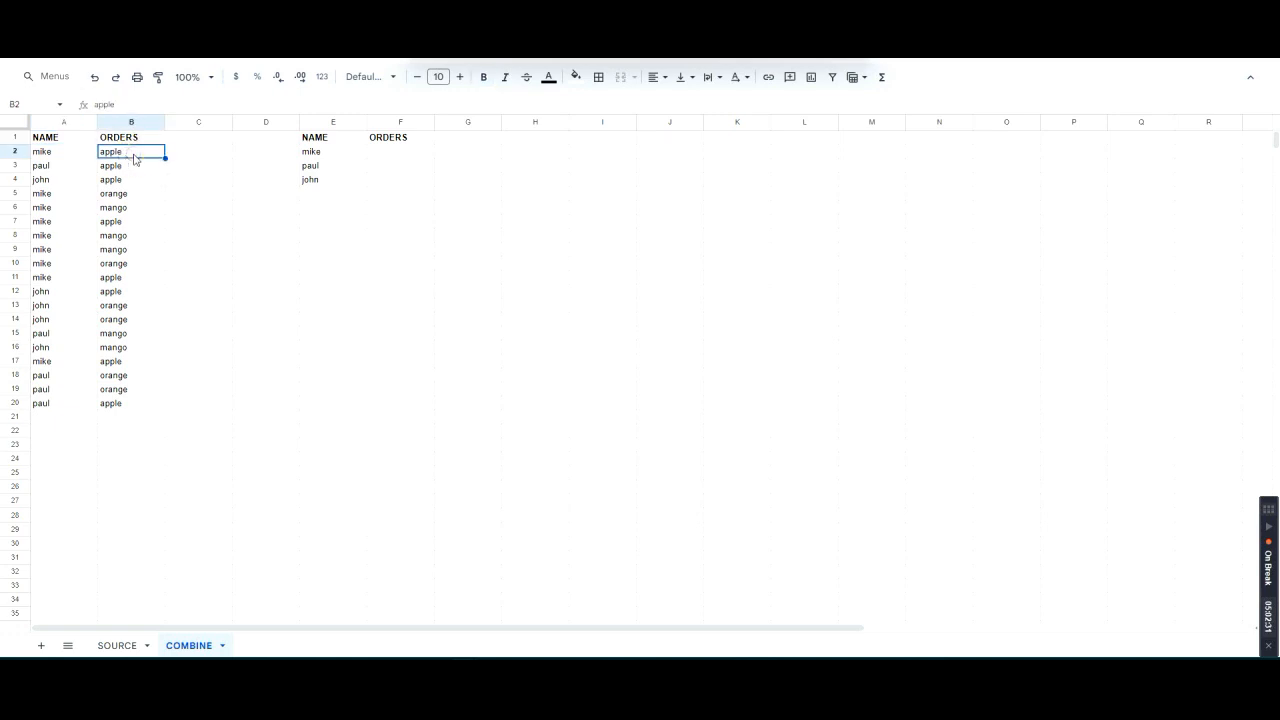
pyautogui.click(65, 157)
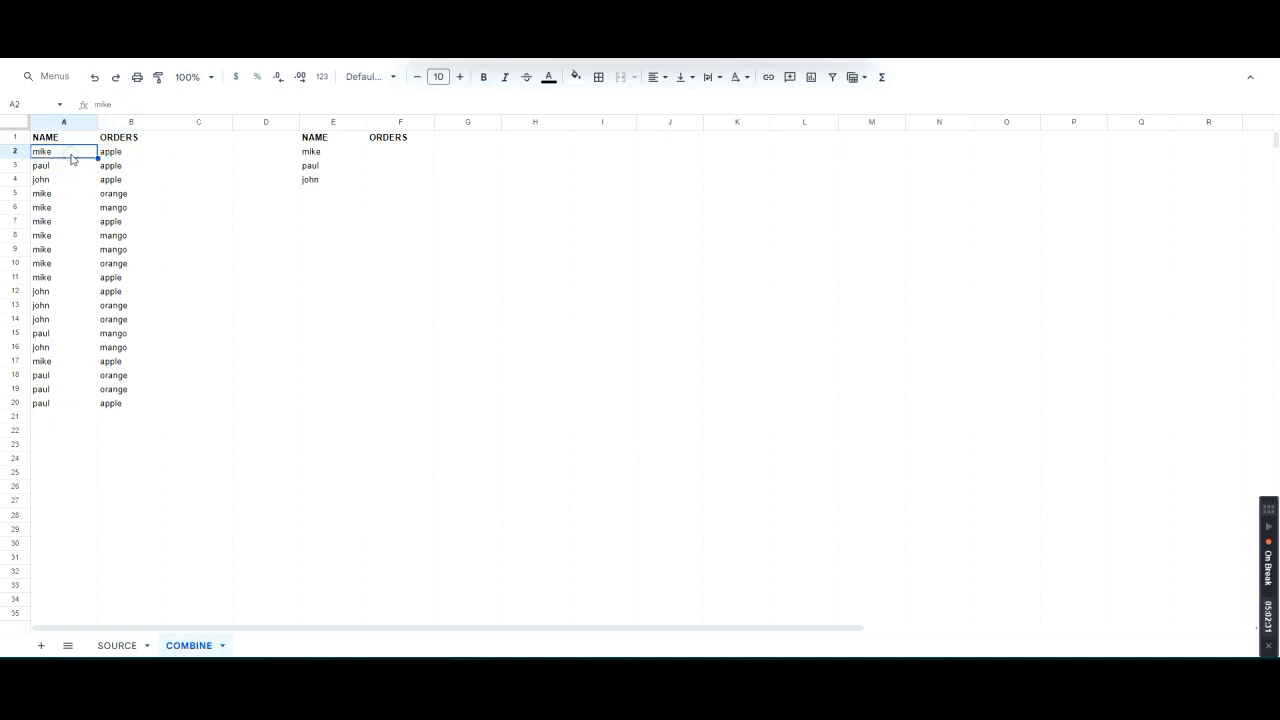
pyautogui.click(134, 152)
pyautogui.click(77, 158)
pyautogui.click(69, 156)
pyautogui.moveTo(69, 157); pyautogui.dragTo(66, 229)
pyautogui.click(68, 158)
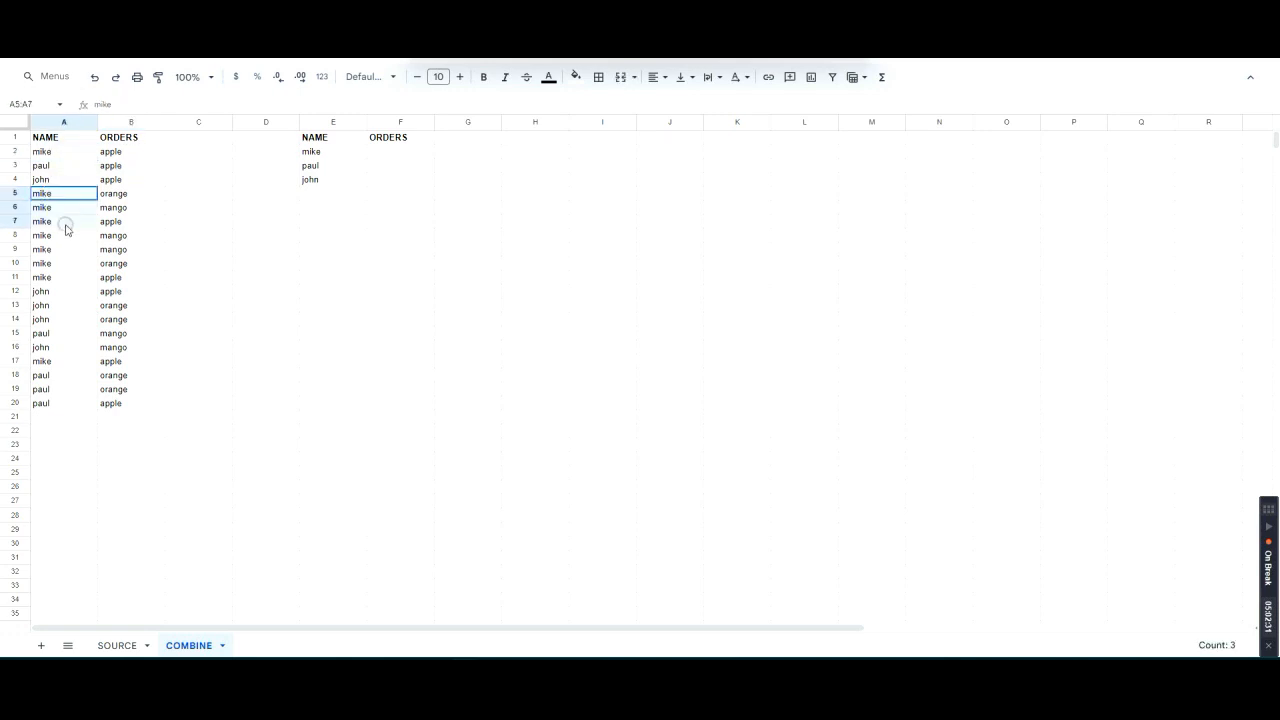
pyautogui.click(131, 196)
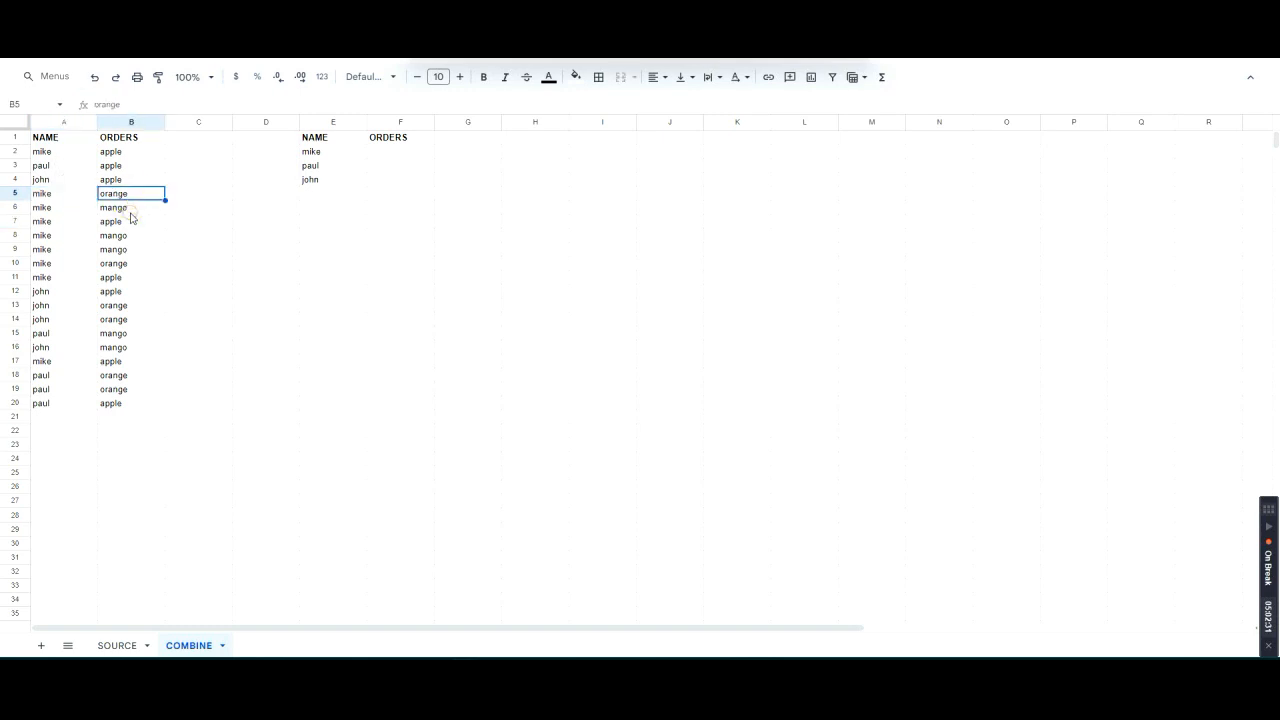
pyautogui.click(123, 234)
pyautogui.click(123, 249)
pyautogui.click(50, 177)
pyautogui.click(51, 153)
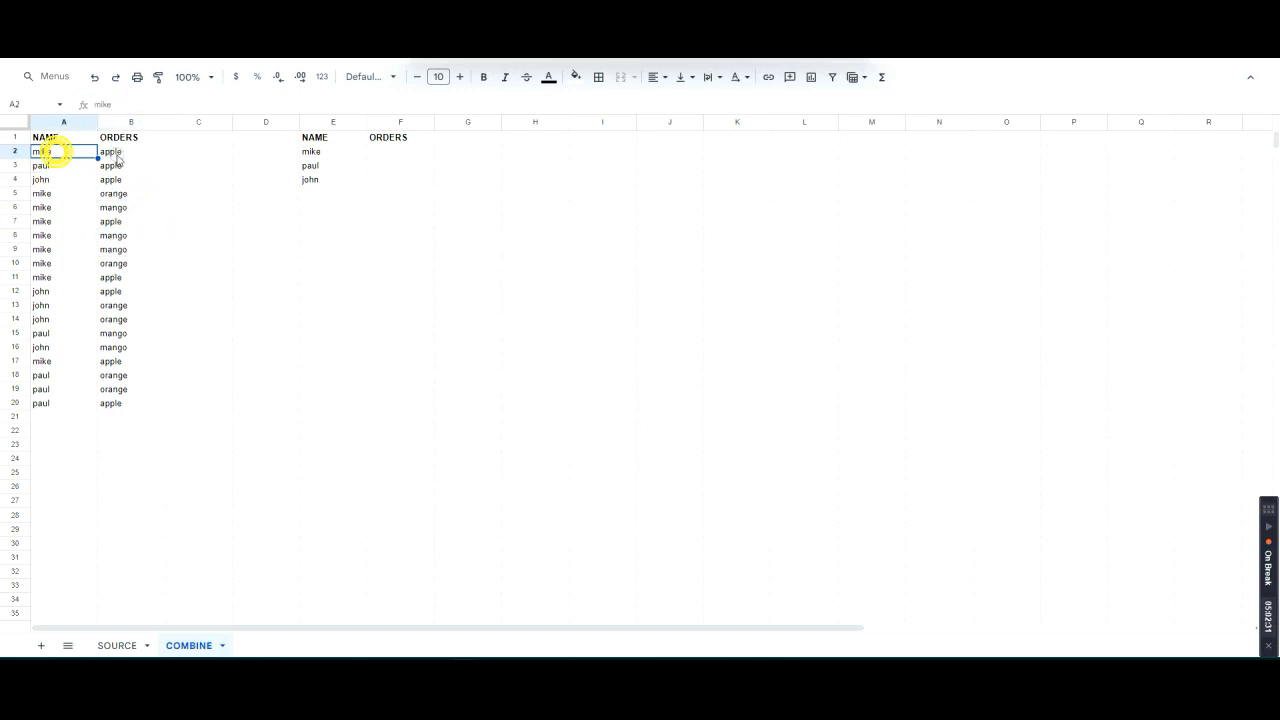
pyautogui.click(128, 154)
# Step: Examine the summary table in columns E and F, which pairs each unique name with an ORDERS cell
pyautogui.click(395, 157)
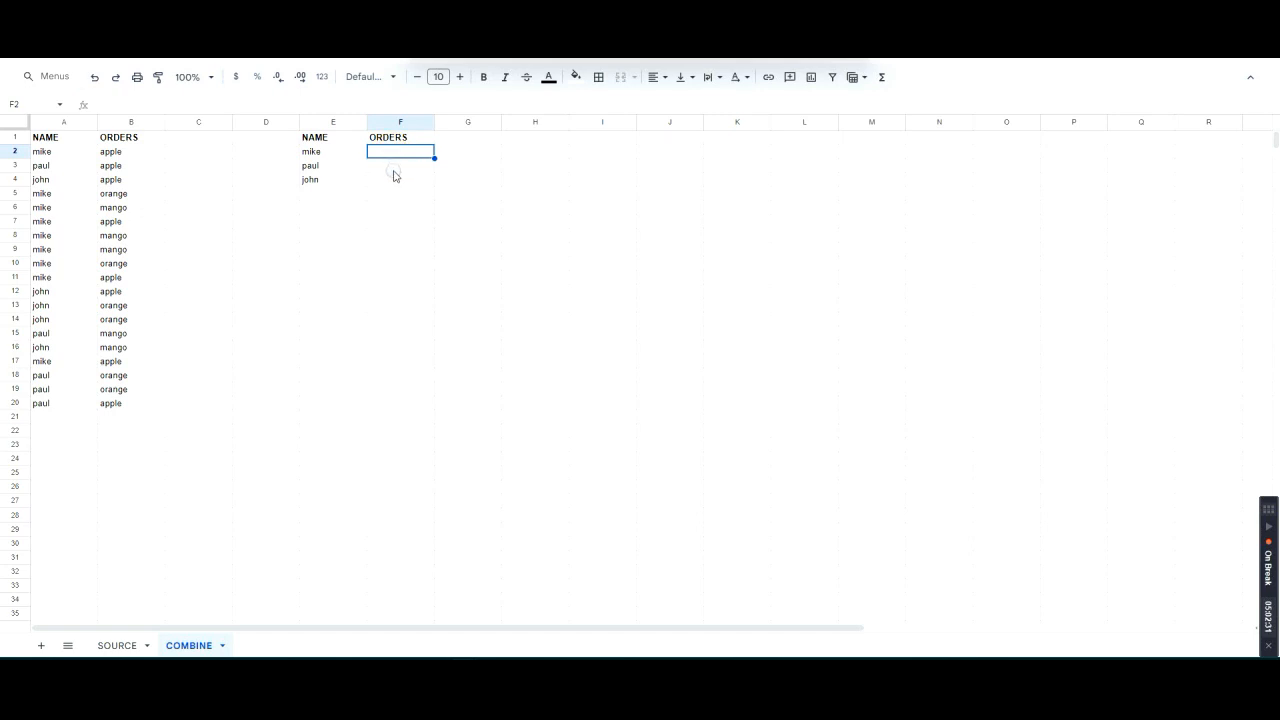
pyautogui.click(397, 168)
pyautogui.click(414, 153)
pyautogui.click(342, 153)
pyautogui.click(393, 158)
pyautogui.click(335, 152)
pyautogui.click(442, 158)
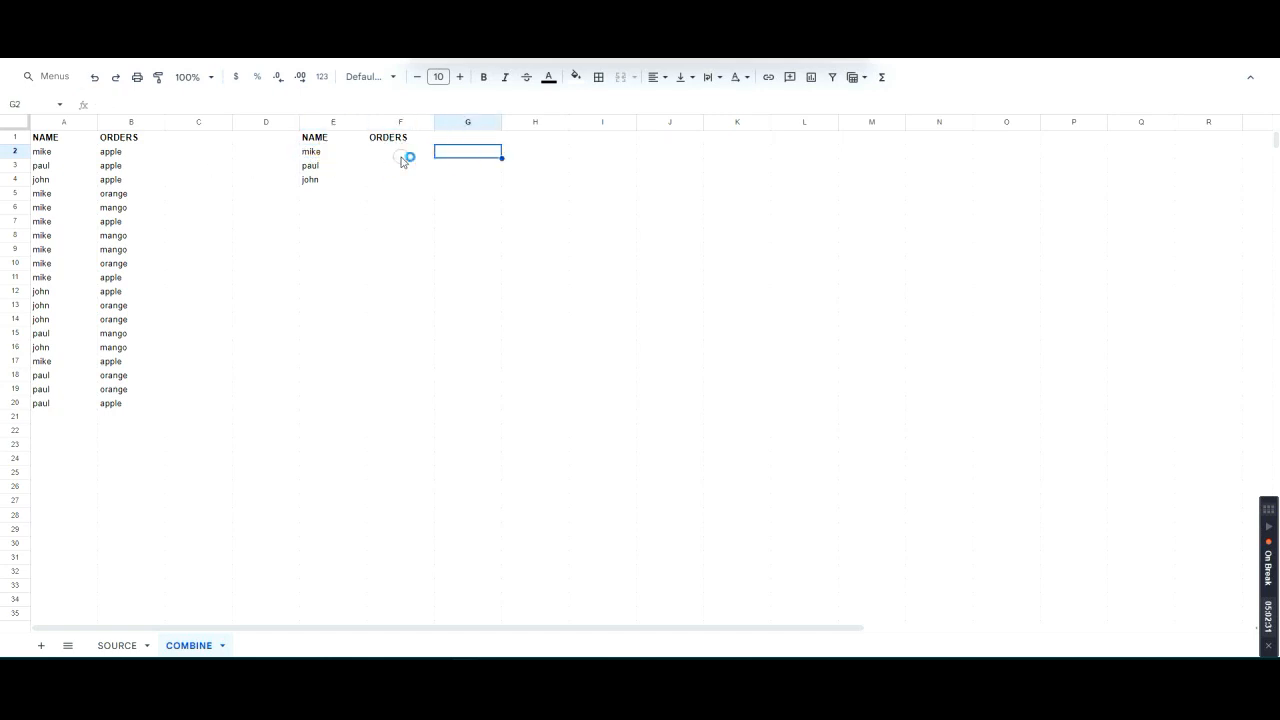
pyautogui.click(402, 158)
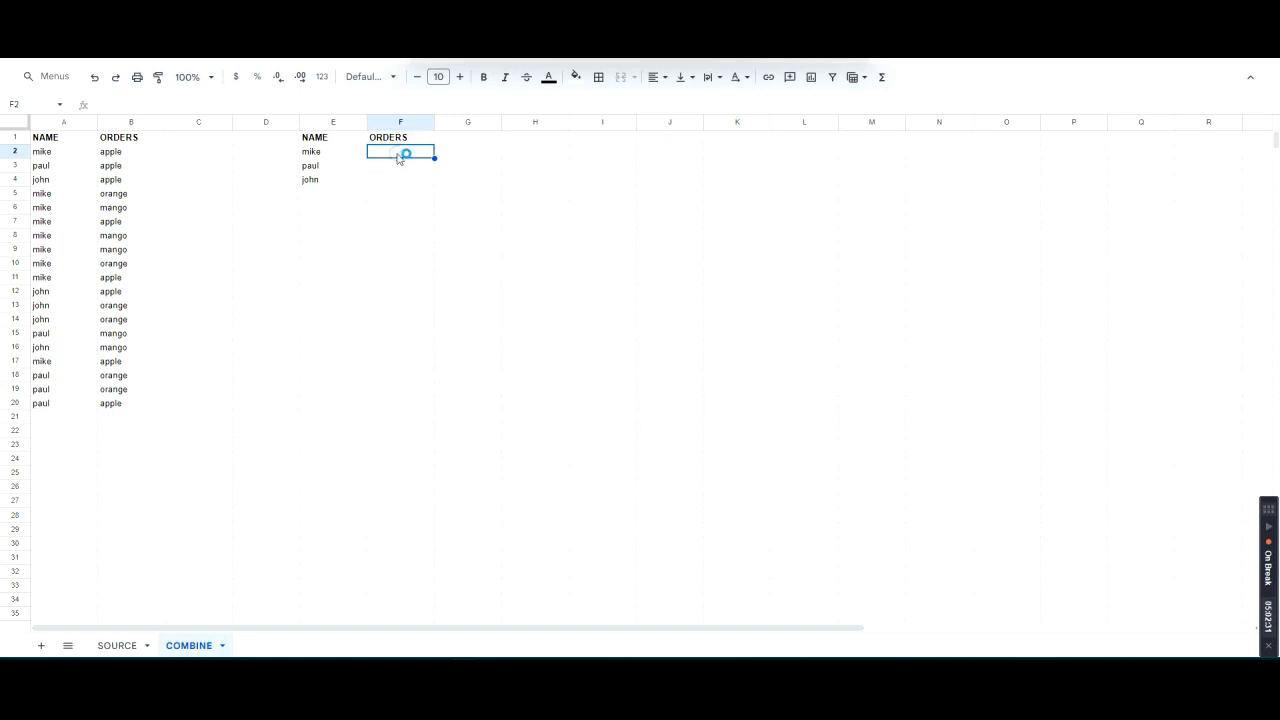
pyautogui.press('Down')
# Step: Enter =FILTER(B:B,A:A=E2) in F2 to list every order belonging to the name in E2
pyautogui.click(413, 155)
pyautogui.write('=f')
pyautogui.press('BackSpace')
pyautogui.press('capslock')
pyautogui.write('FILTER(B:B')
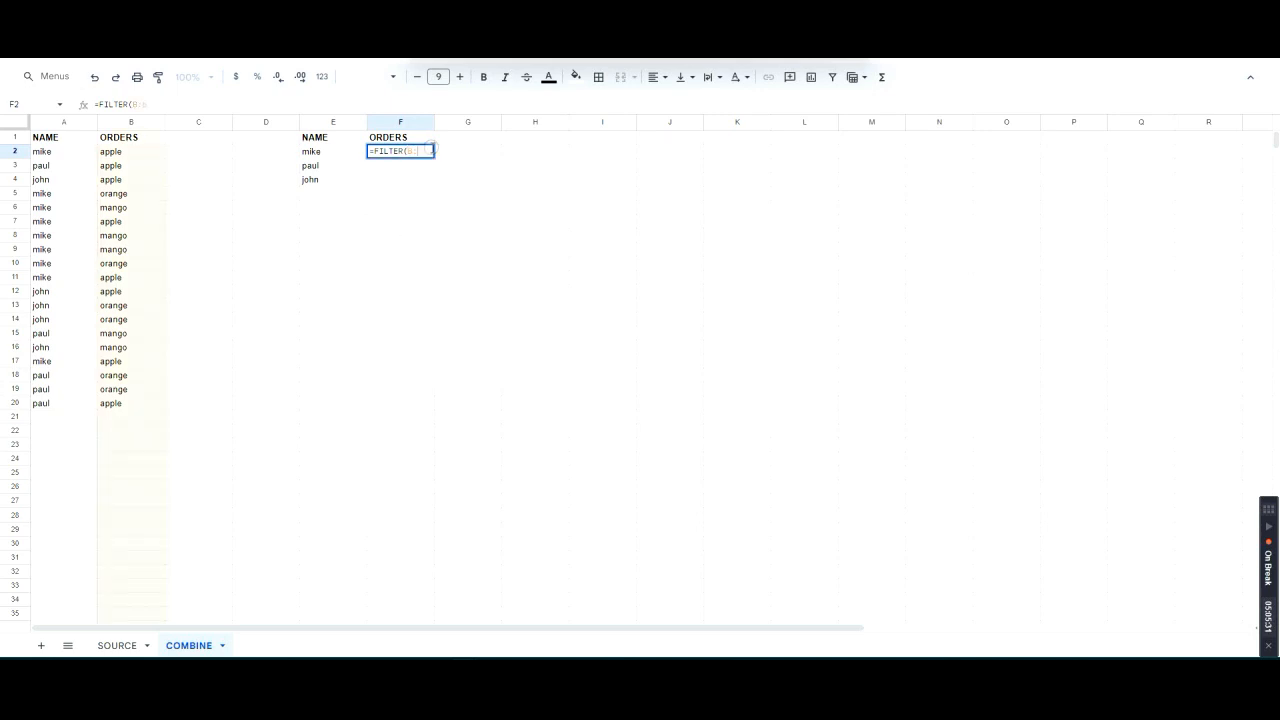
pyautogui.write(',')
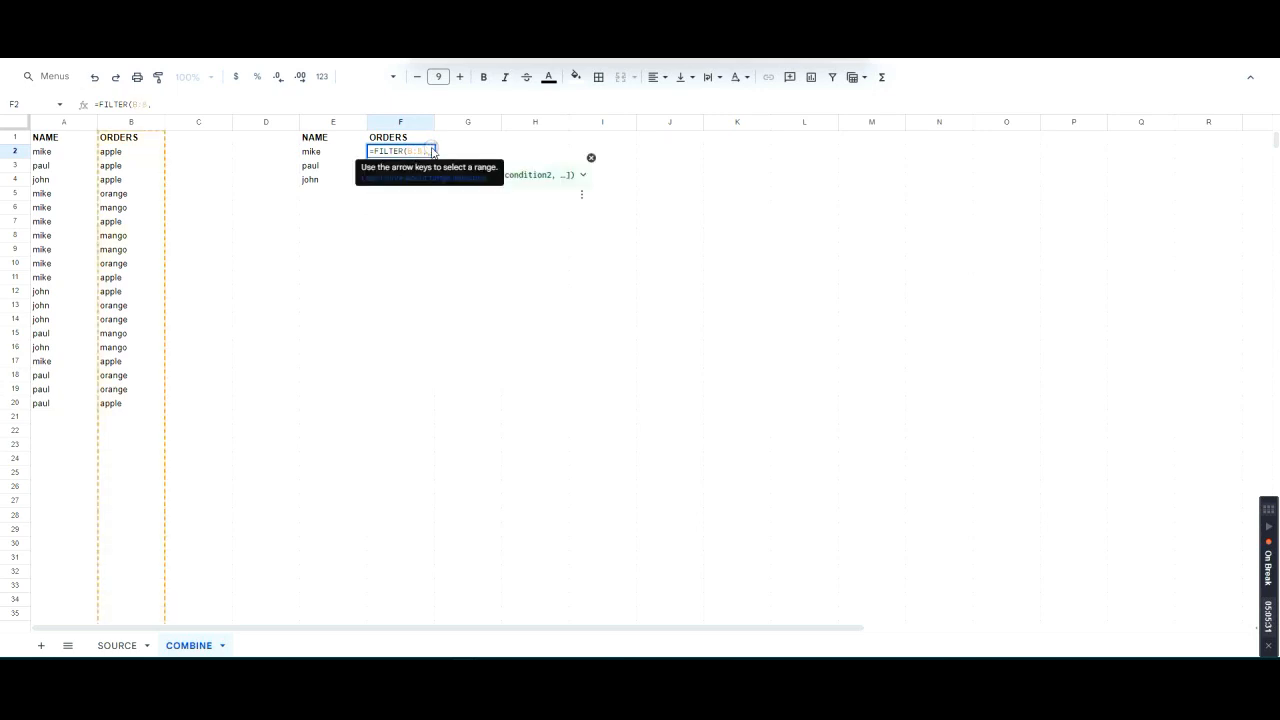
pyautogui.write('A:A')
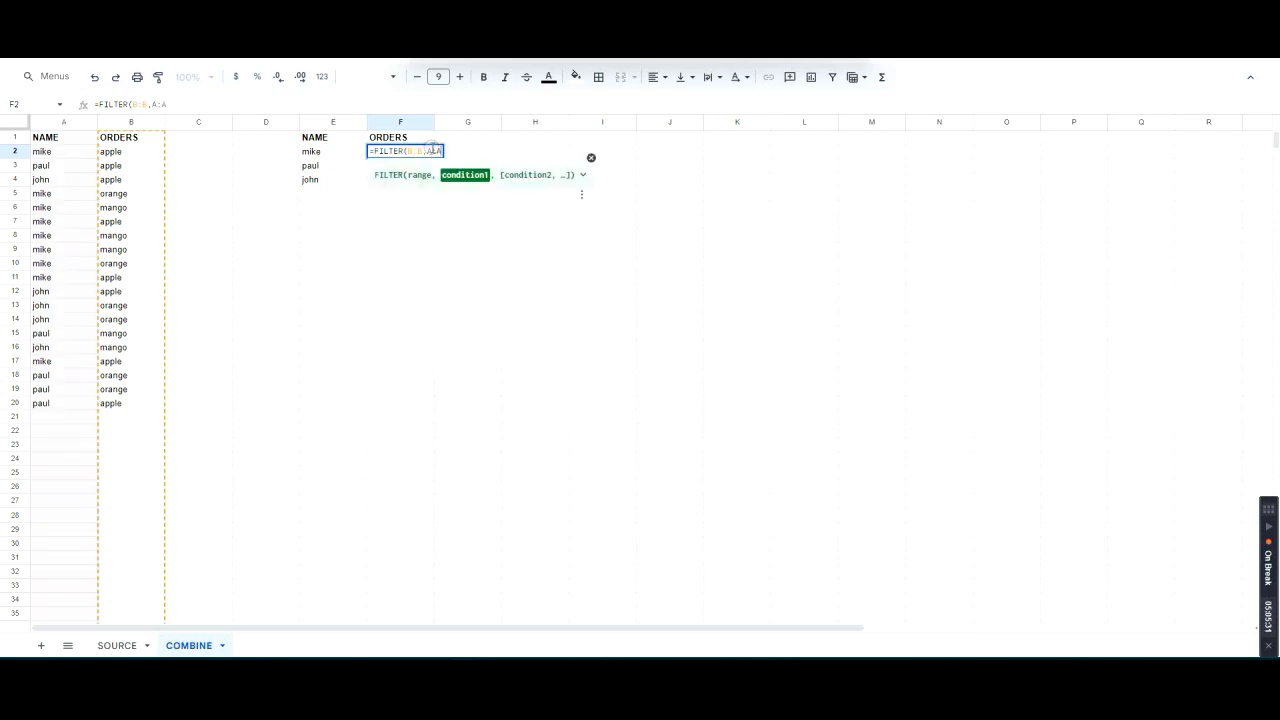
pyautogui.write('=')
pyautogui.press('Left')
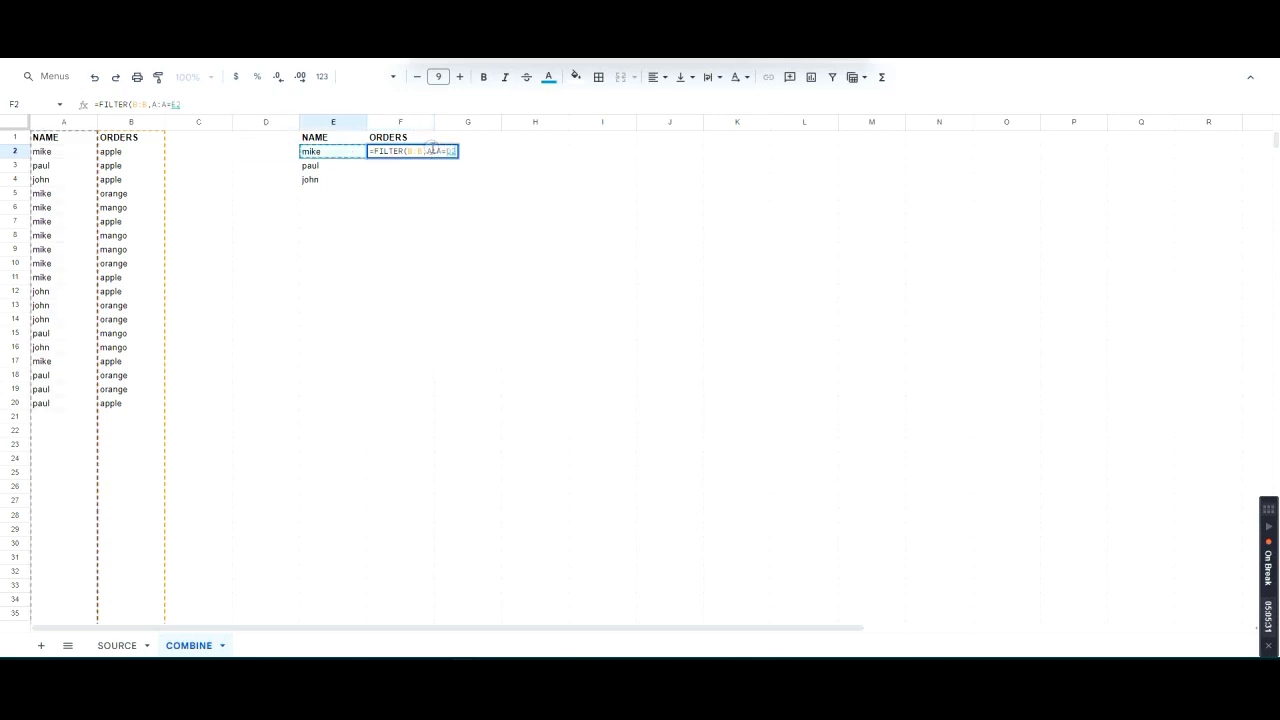
pyautogui.press('Return')
pyautogui.moveTo(390, 152); pyautogui.dragTo(401, 269)
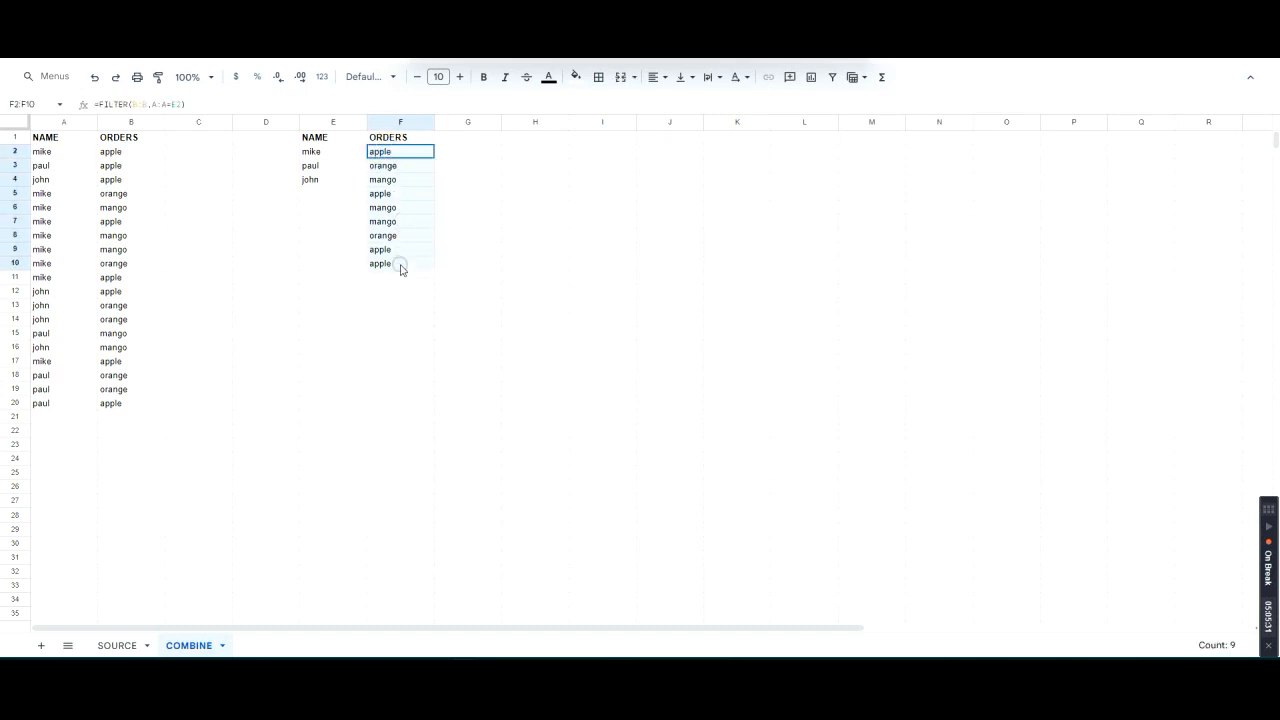
pyautogui.click(401, 152)
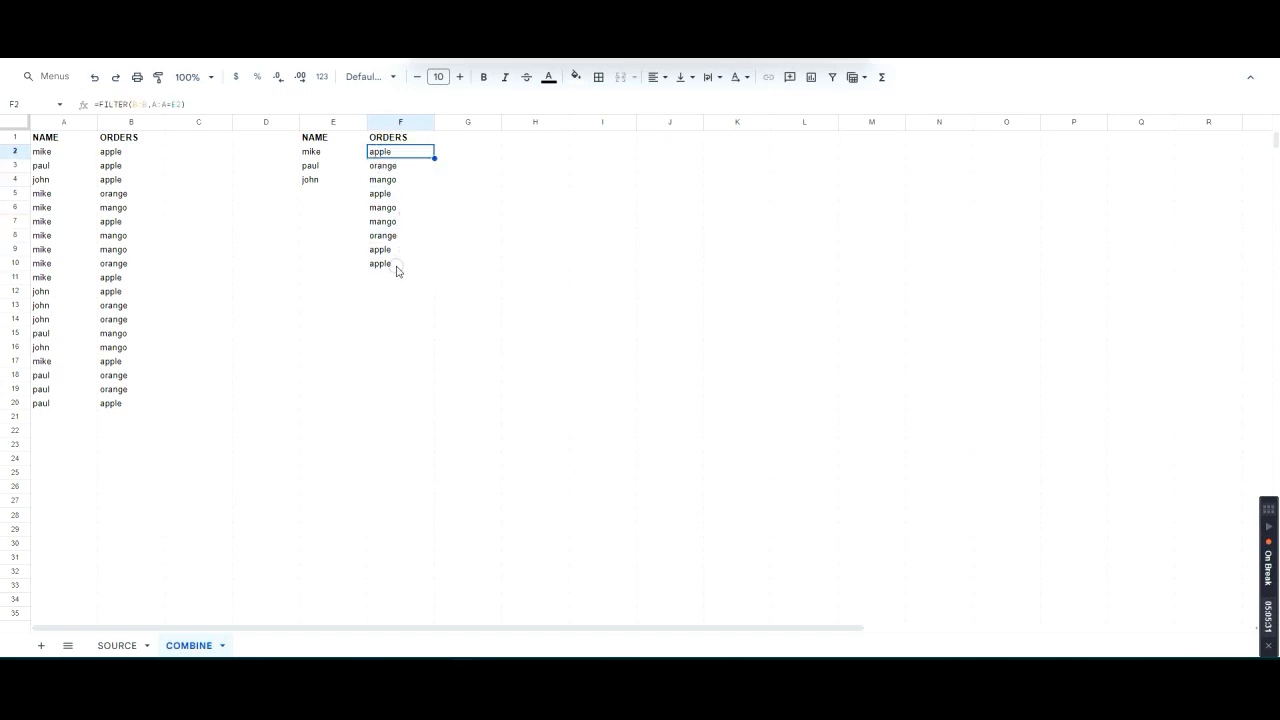
pyautogui.click(411, 168)
pyautogui.click(412, 151)
pyautogui.press('Return')
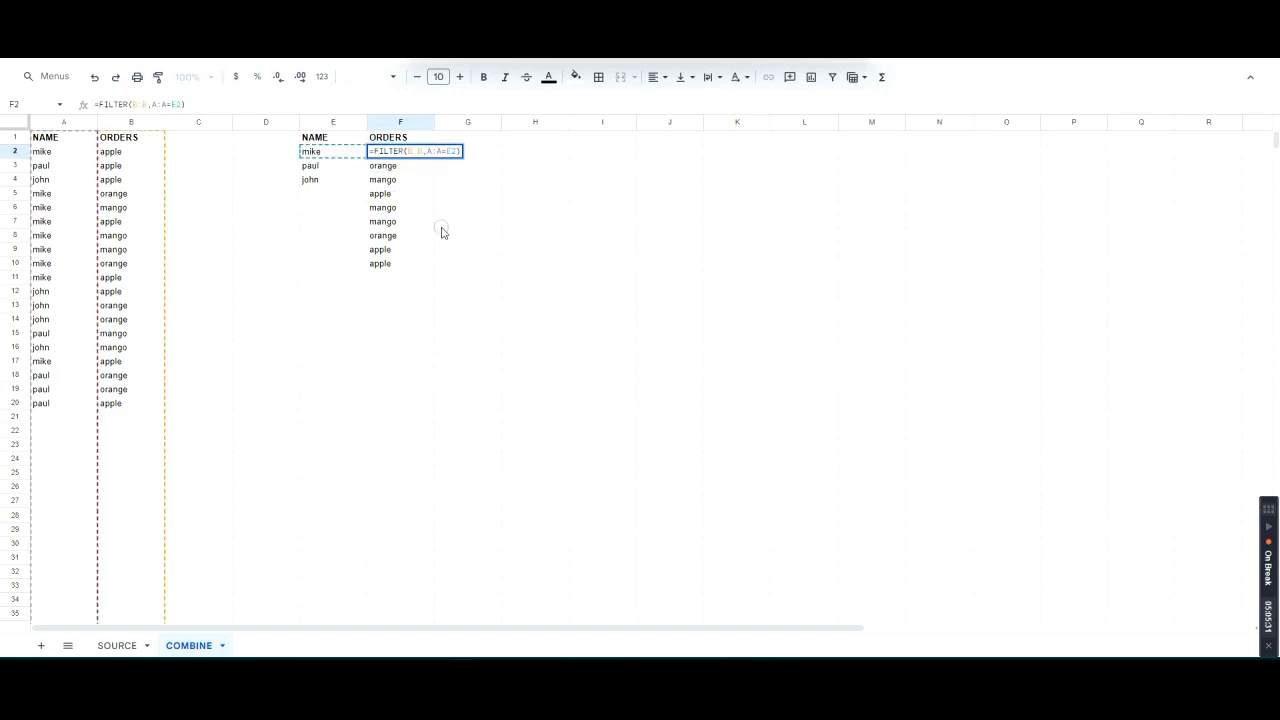
pyautogui.press('Home')
pyautogui.press('Right')
pyautogui.write('TRANSPOSE')
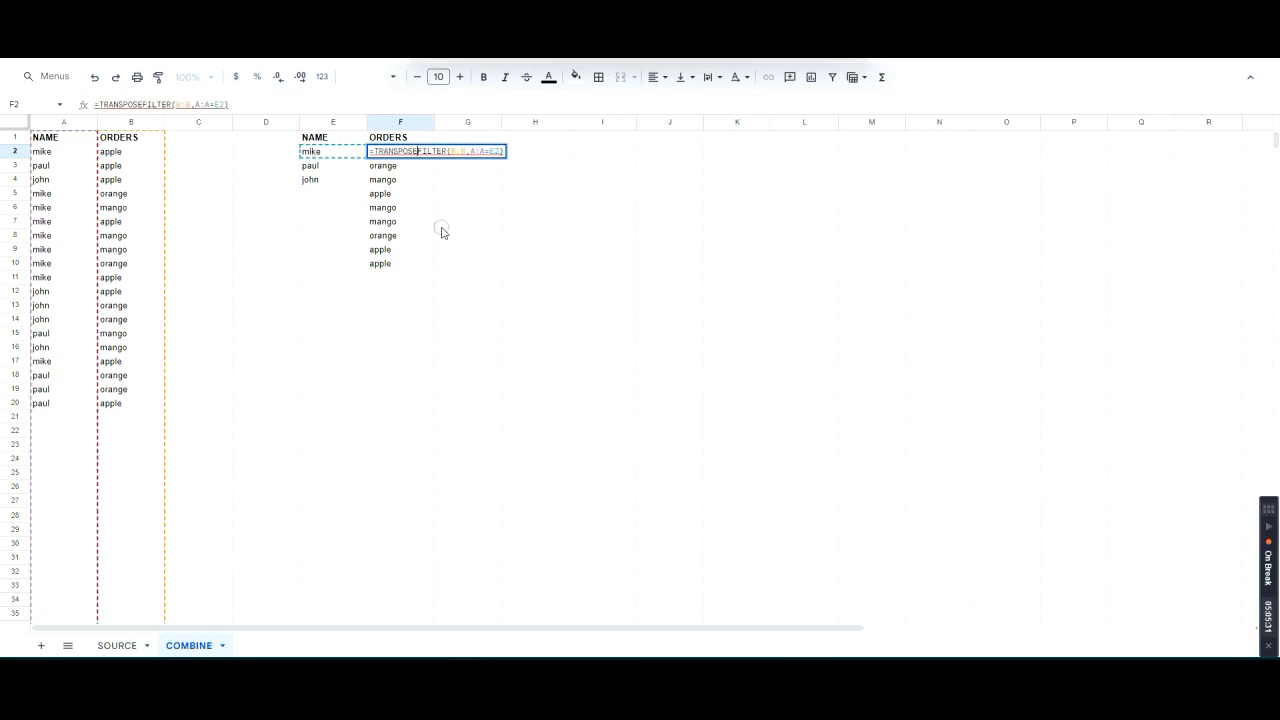
pyautogui.write('(')
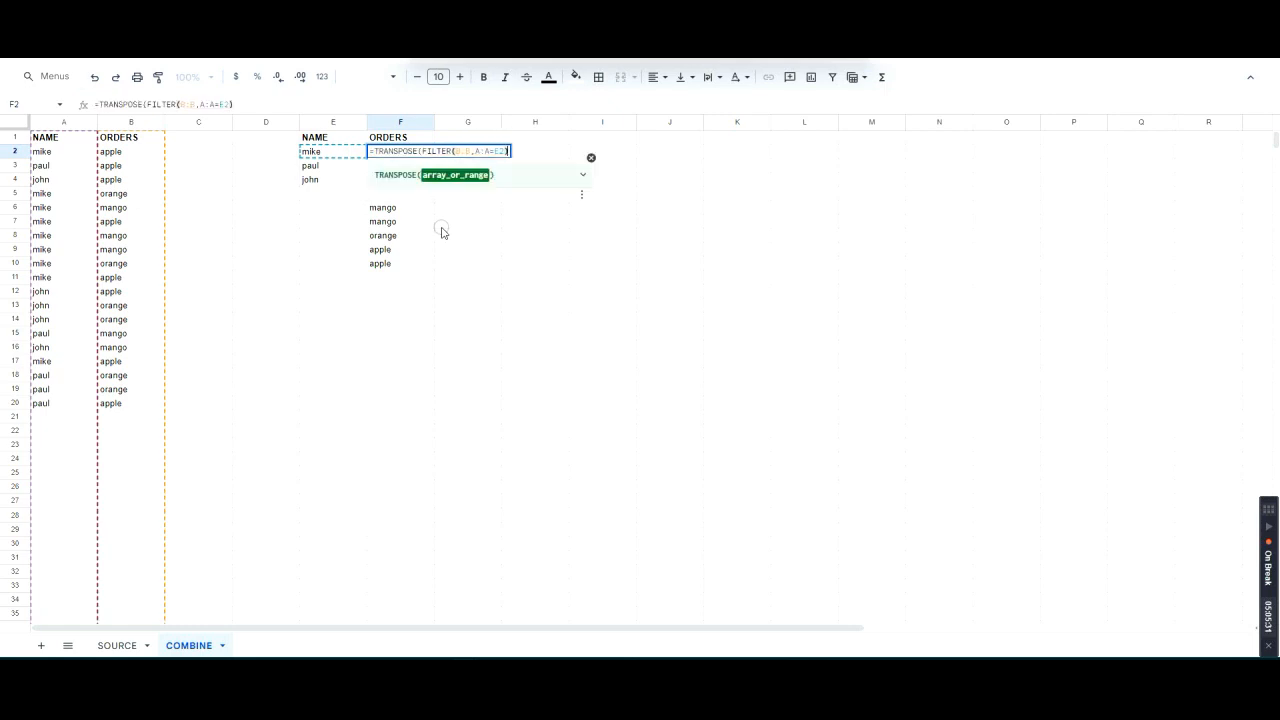
pyautogui.press('Return')
pyautogui.press('Left')
pyautogui.press('Right')
pyautogui.press('Right')
pyautogui.press('Right')
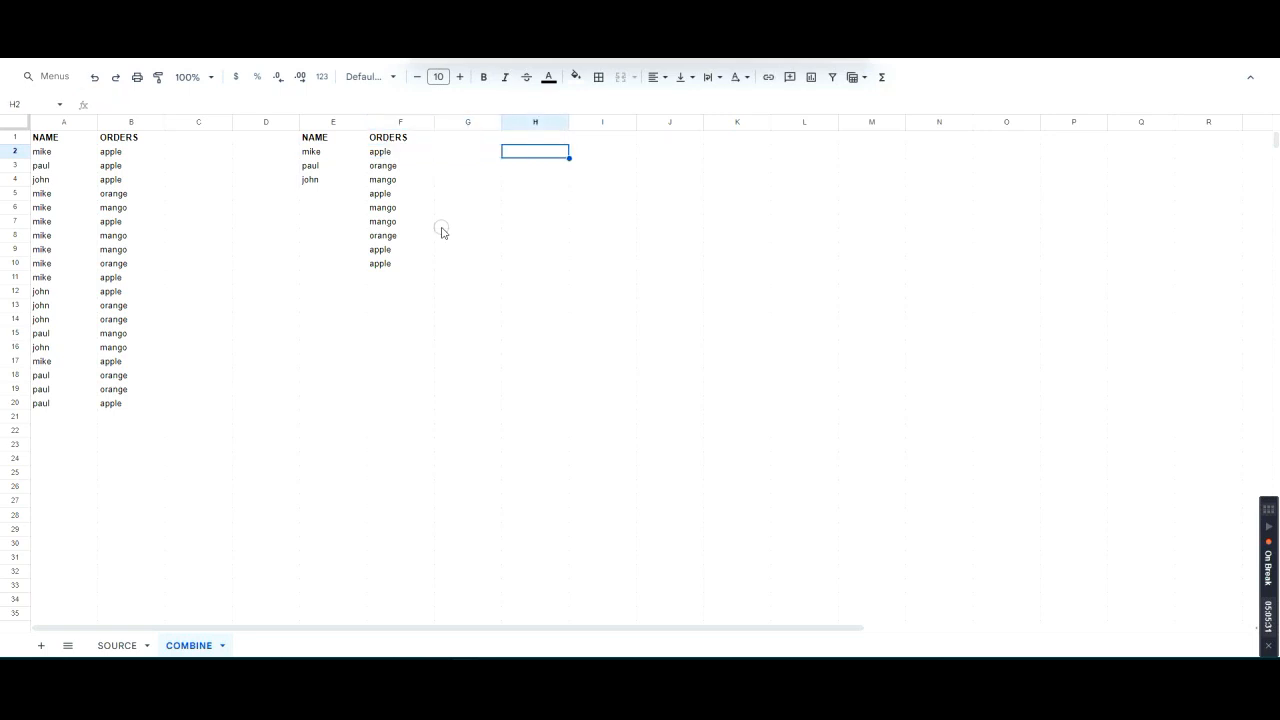
pyautogui.press('Left')
pyautogui.press('Left')
pyautogui.press('Down')
pyautogui.press('Up')
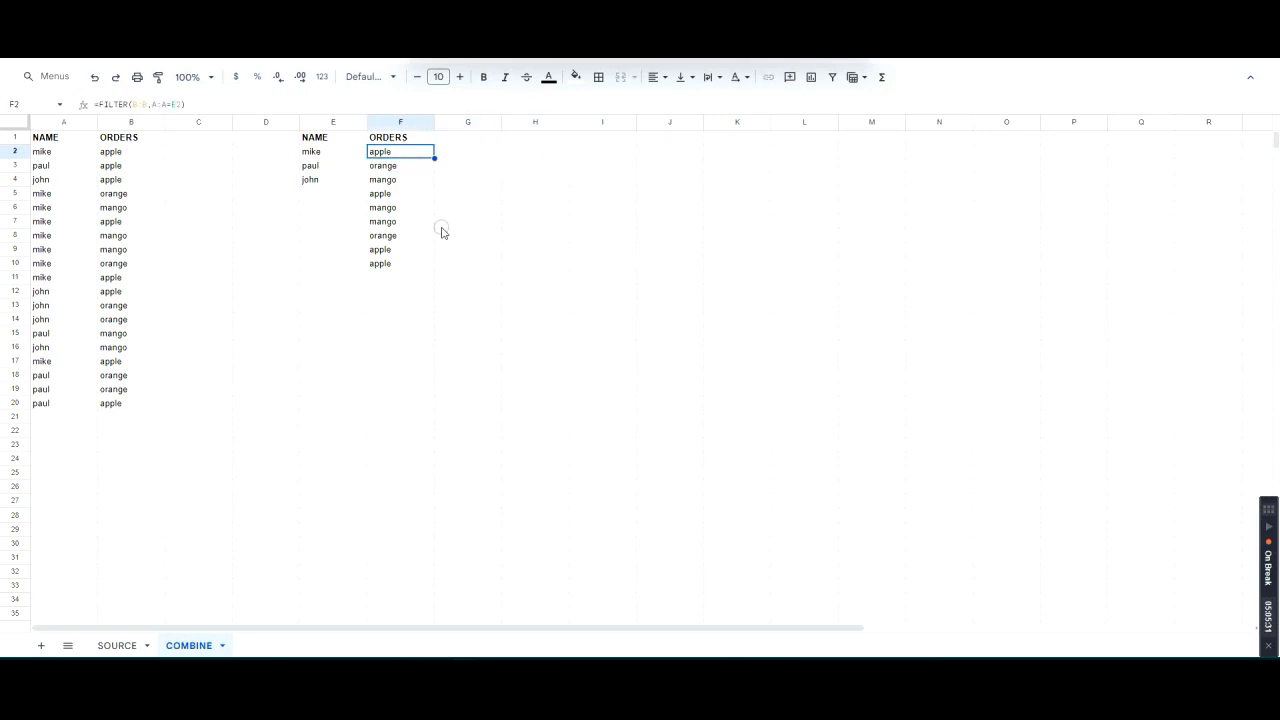
pyautogui.press('Down')
pyautogui.press('Down')
pyautogui.press('Up')
pyautogui.press('Up')
# Step: Enter =TRANSPOSE(F2:F10) in G2 to lay the filtered orders out horizontally across row 2
pyautogui.press('Right')
pyautogui.press('Return')
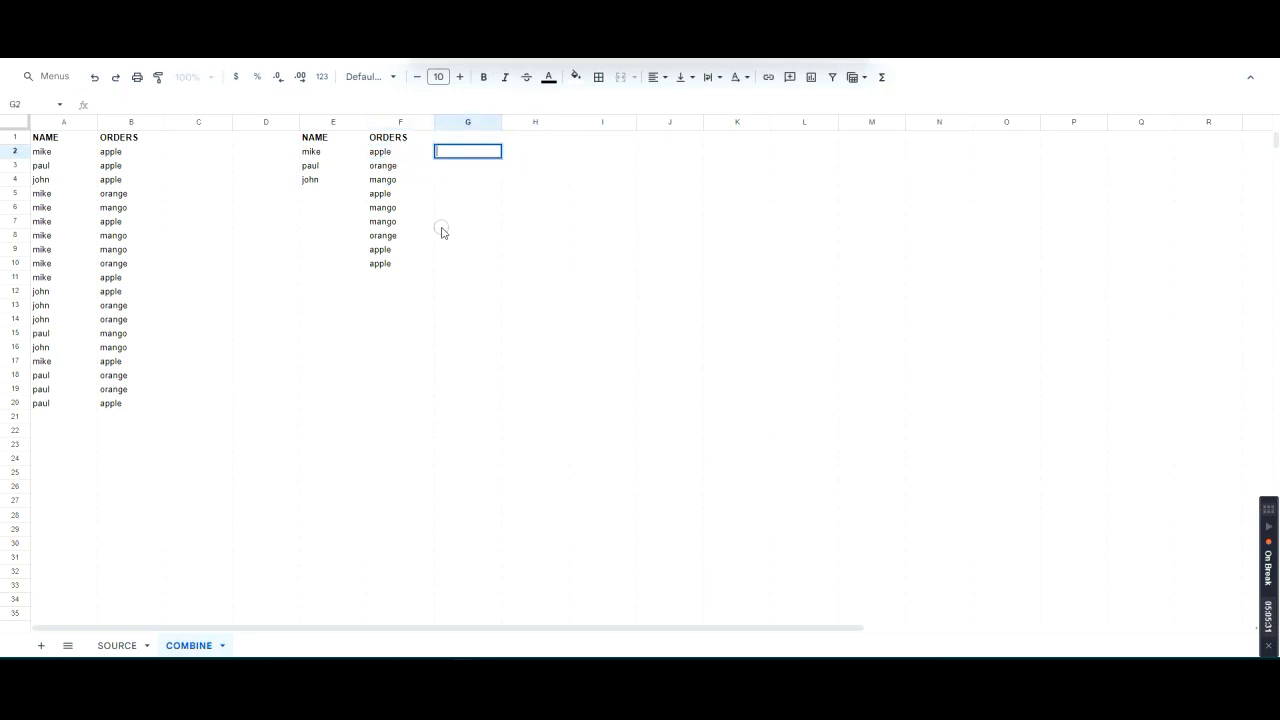
pyautogui.press('Escape')
pyautogui.write('=TRAN')
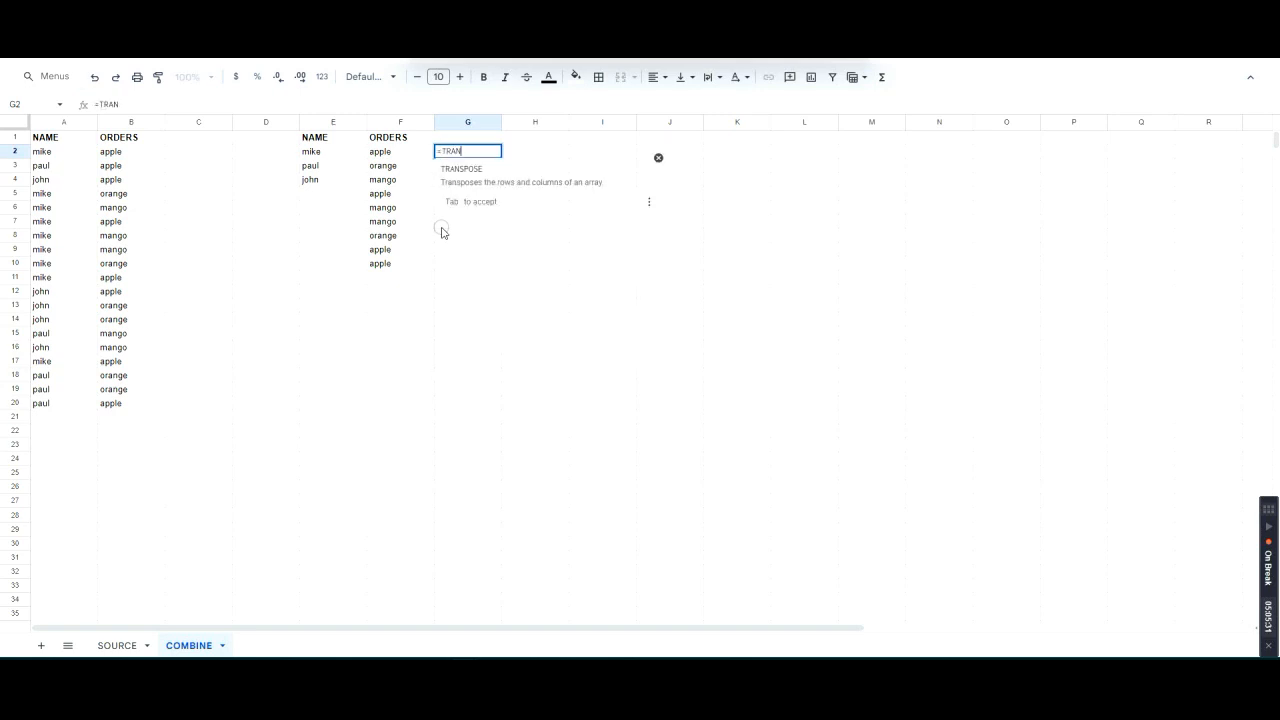
pyautogui.write('SPOSE(')
pyautogui.press('BackSpace')
pyautogui.press('BackSpace')
pyautogui.press('BackSpace')
pyautogui.press('BackSpace')
pyautogui.press('BackSpace')
pyautogui.write('SPOSE(')
pyautogui.press('Left')
pyautogui.hotkey('shift', 'Down')
pyautogui.hotkey('shift', 'Down')
pyautogui.hotkey('shift', 'Down')
pyautogui.hotkey('shift', 'Down')
pyautogui.hotkey('shift', 'Down')
pyautogui.hotkey('shift', 'Down')
pyautogui.hotkey('shift', 'Down')
pyautogui.hotkey('shift', 'Down')
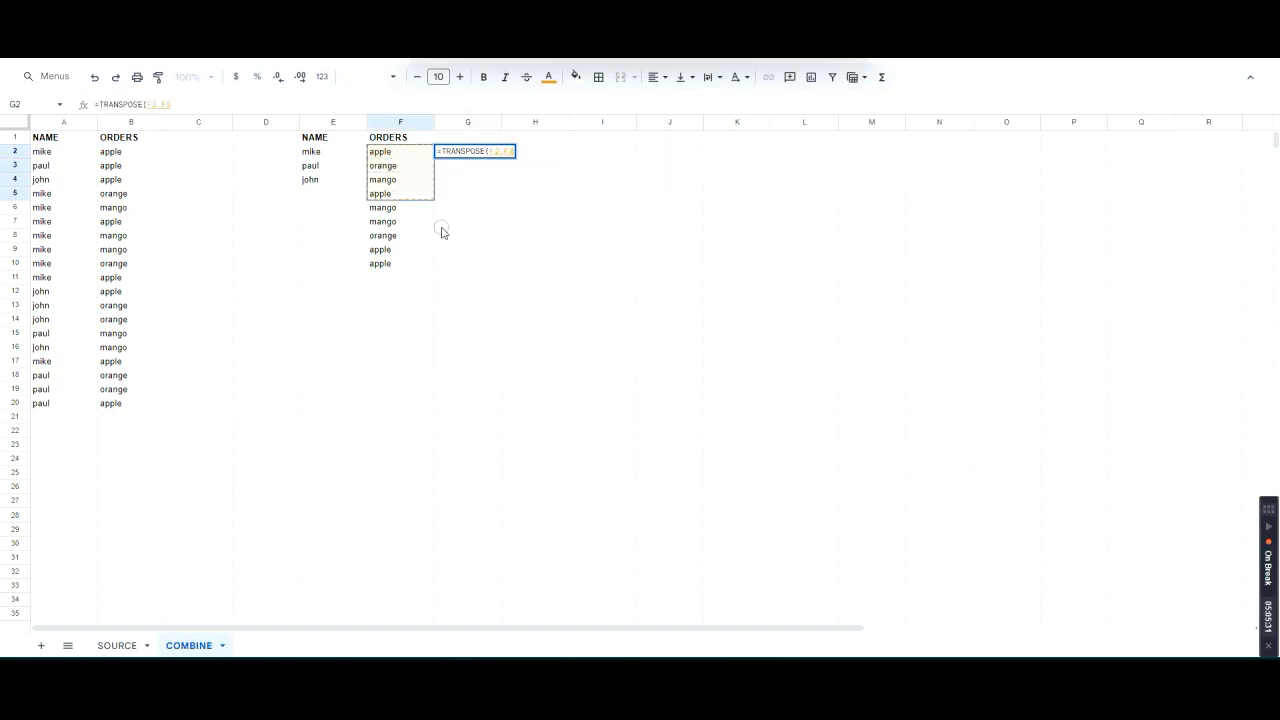
pyautogui.write(')')
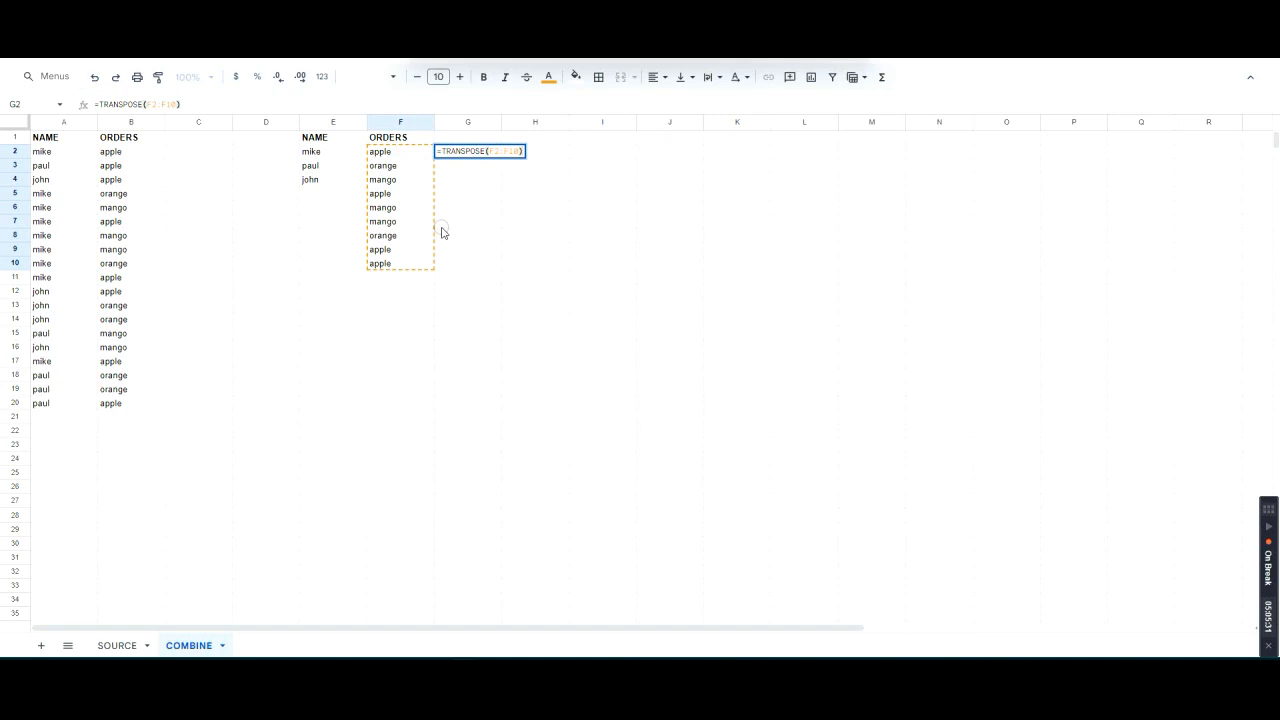
pyautogui.press('Return')
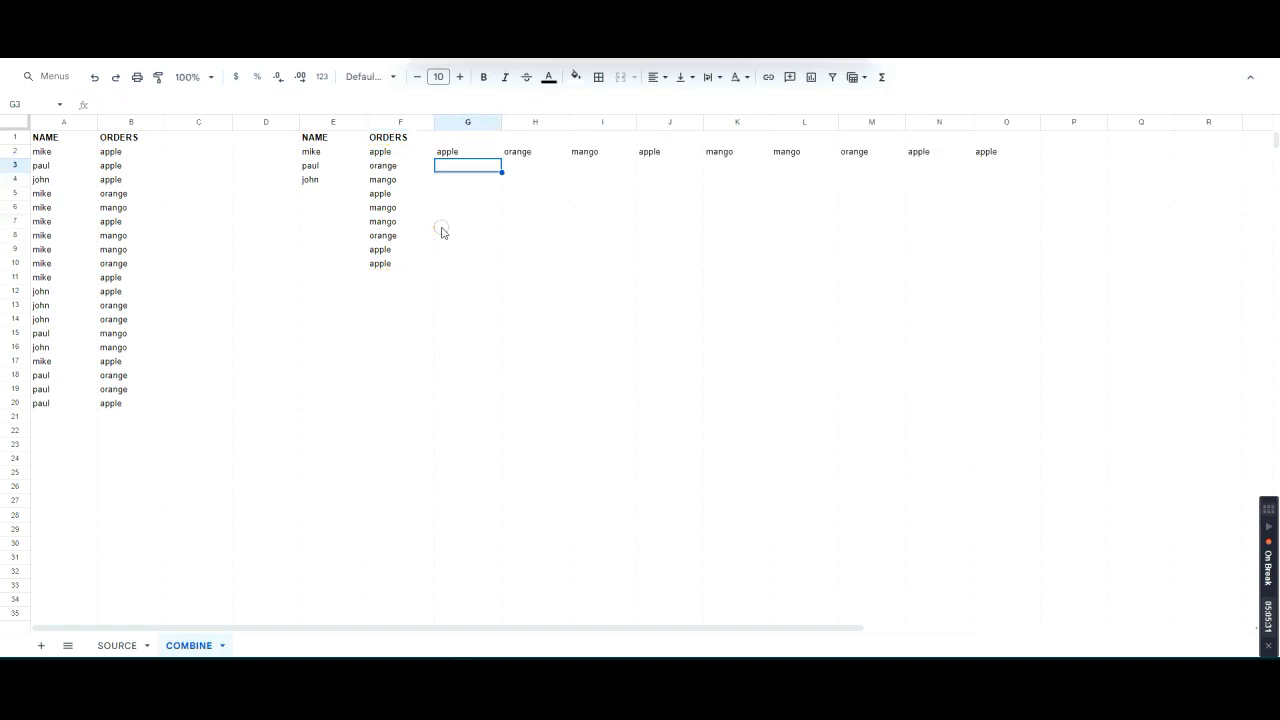
pyautogui.press('Up')
pyautogui.press('F2')
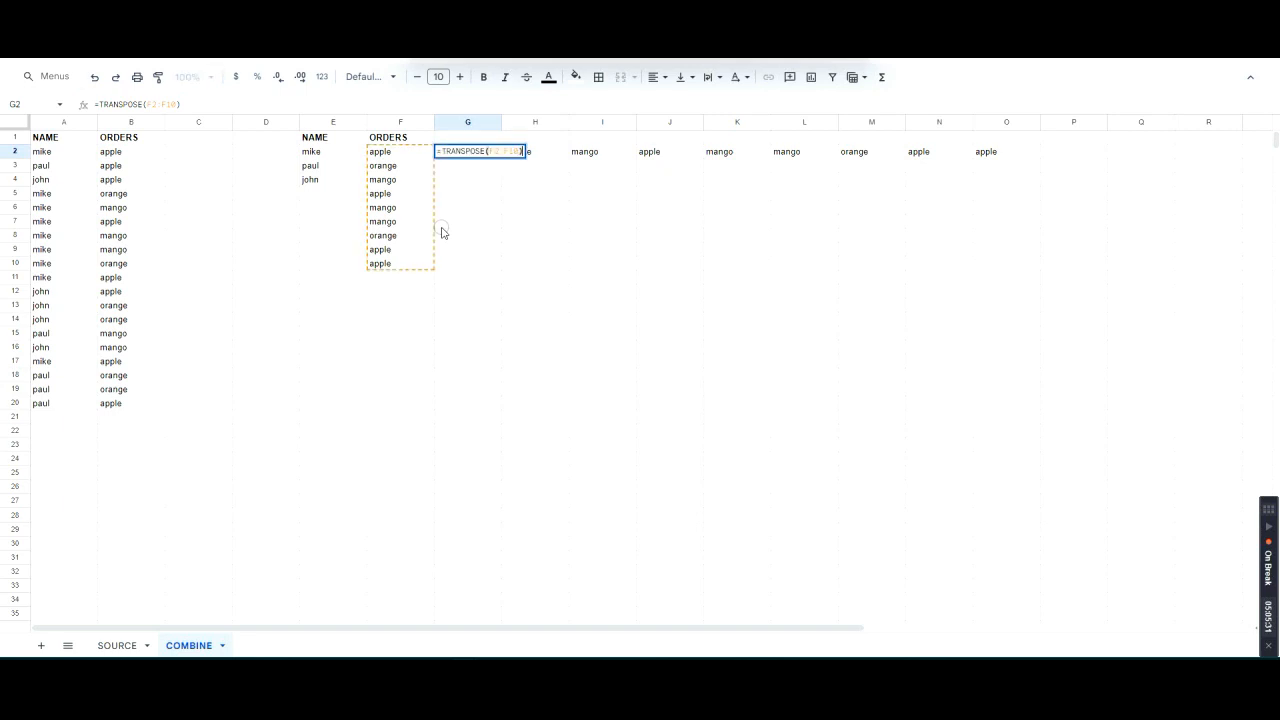
pyautogui.press('Escape')
pyautogui.press('Right')
pyautogui.press('Left')
pyautogui.press('Down')
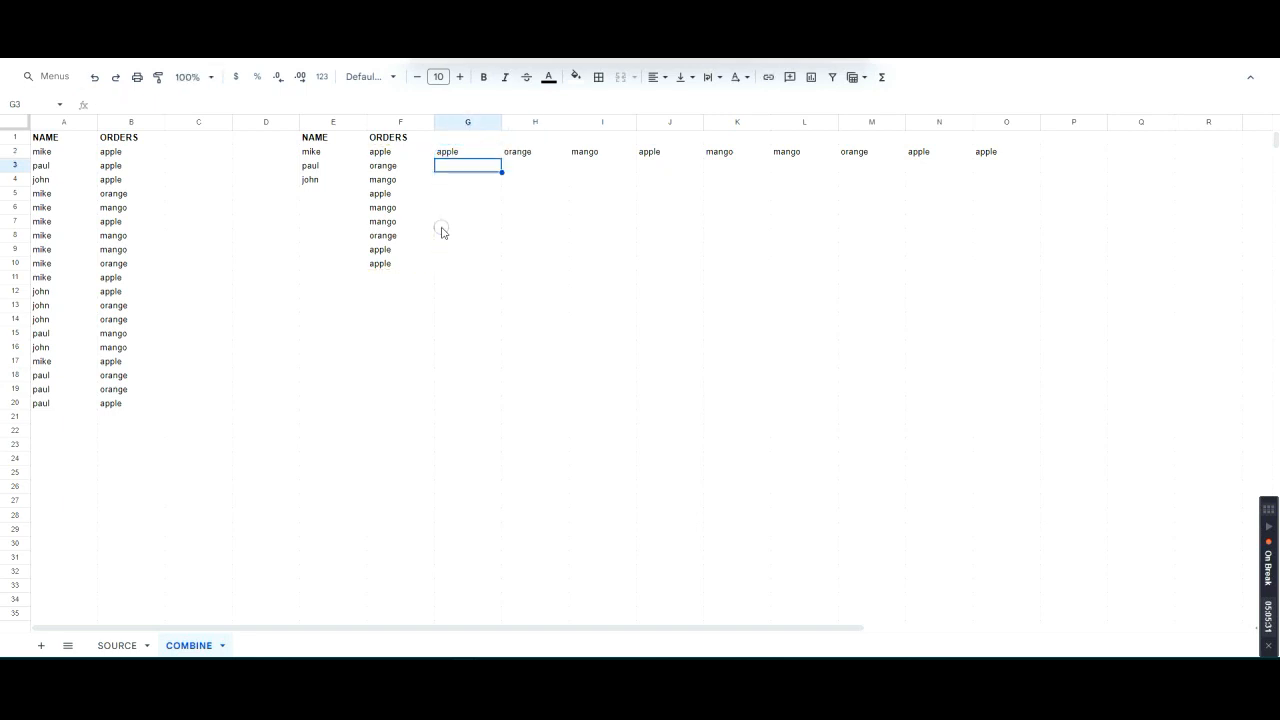
pyautogui.press('Down')
pyautogui.press('F2')
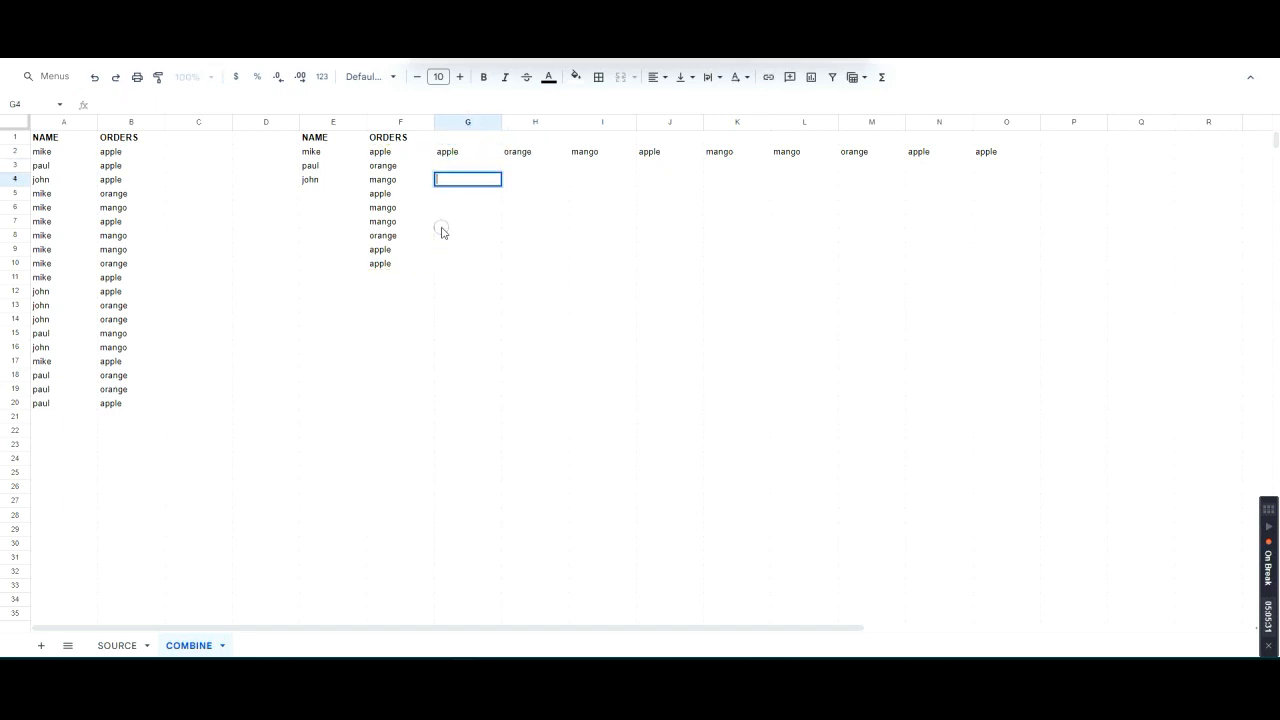
pyautogui.press('Escape')
pyautogui.press('F2')
pyautogui.press('Escape')
pyautogui.press('Up')
pyautogui.press('Up')
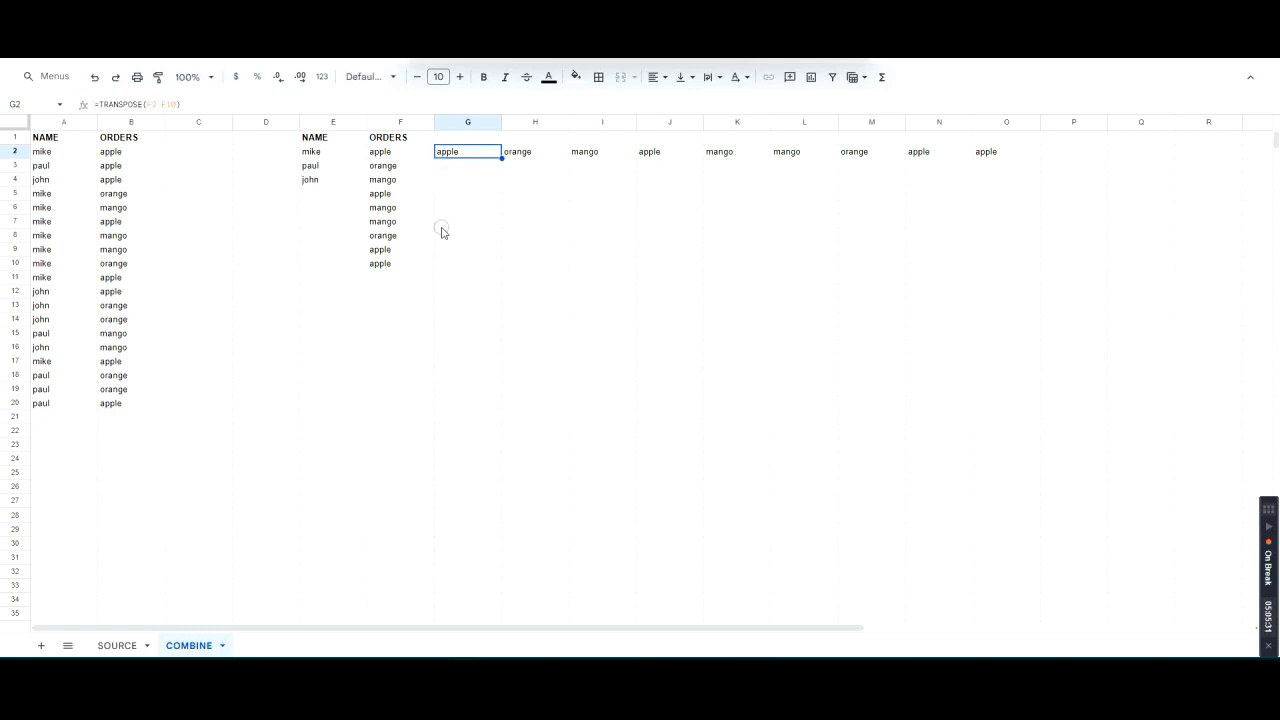
pyautogui.press('Down')
pyautogui.press('Down')
pyautogui.press('F2')
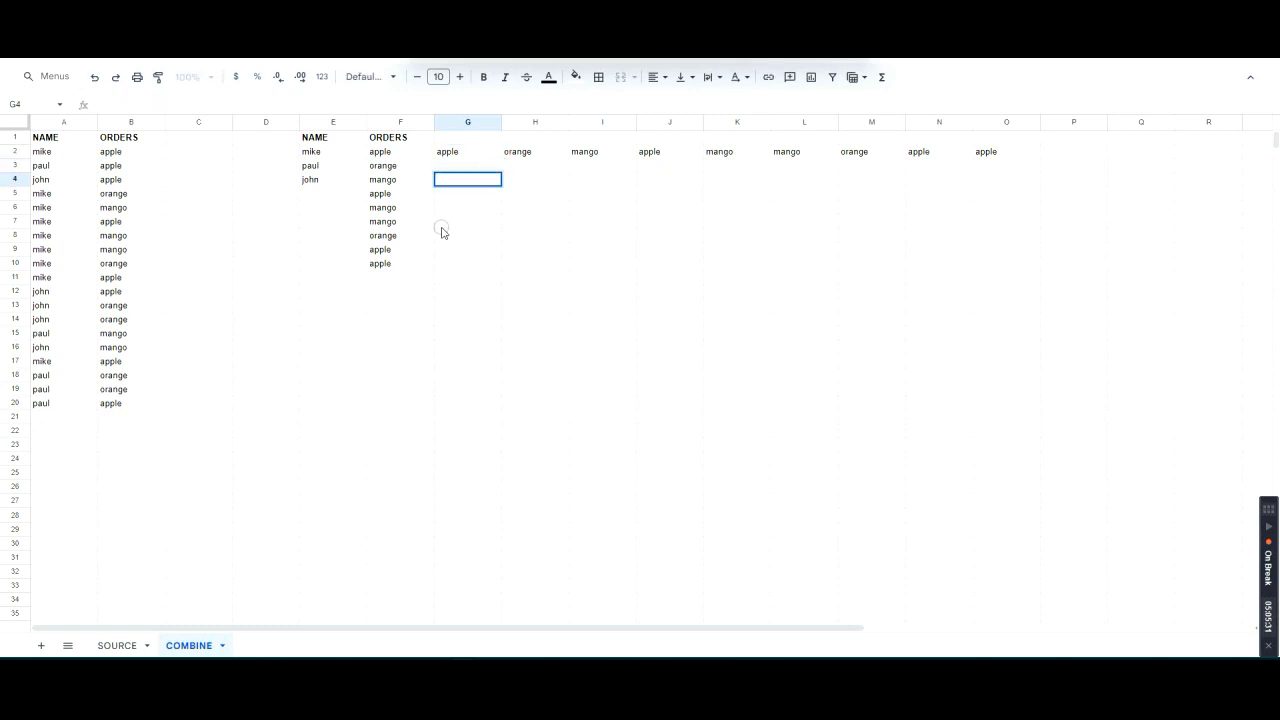
pyautogui.press('Escape')
pyautogui.press('F2')
pyautogui.write('SPLIT')
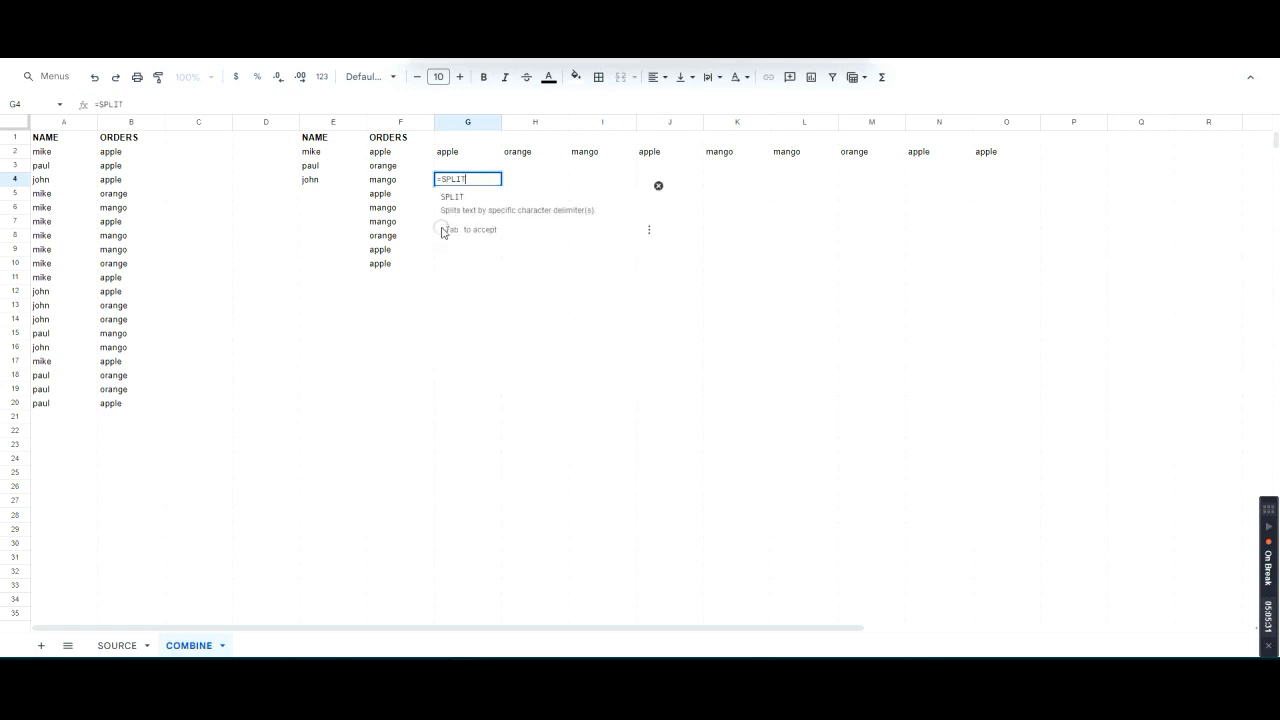
pyautogui.press('BackSpace')
pyautogui.press('BackSpace')
pyautogui.press('BackSpace')
pyautogui.press('BackSpace')
# Step: Enter =JOIN(",",G2:O2) in G4 to combine the transposed orders into one comma-separated cell
pyautogui.write('JOIN(",')
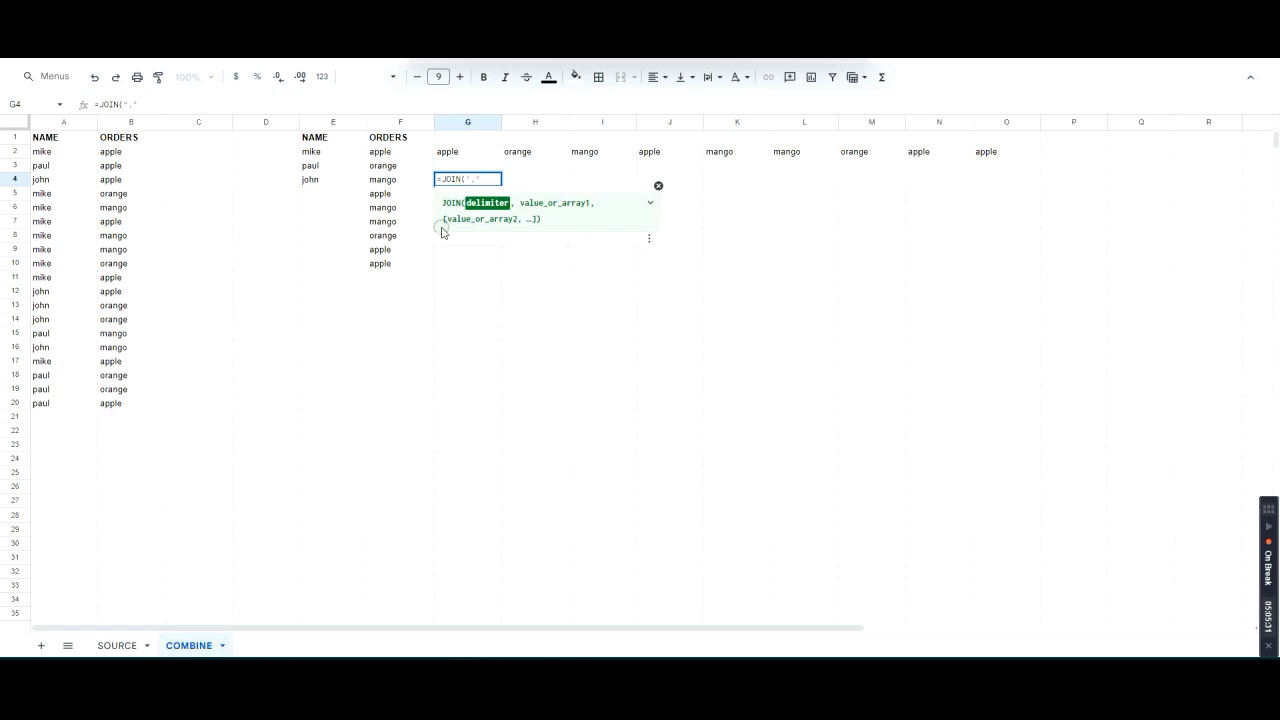
pyautogui.write('",')
pyautogui.press('Up')
pyautogui.press('Up')
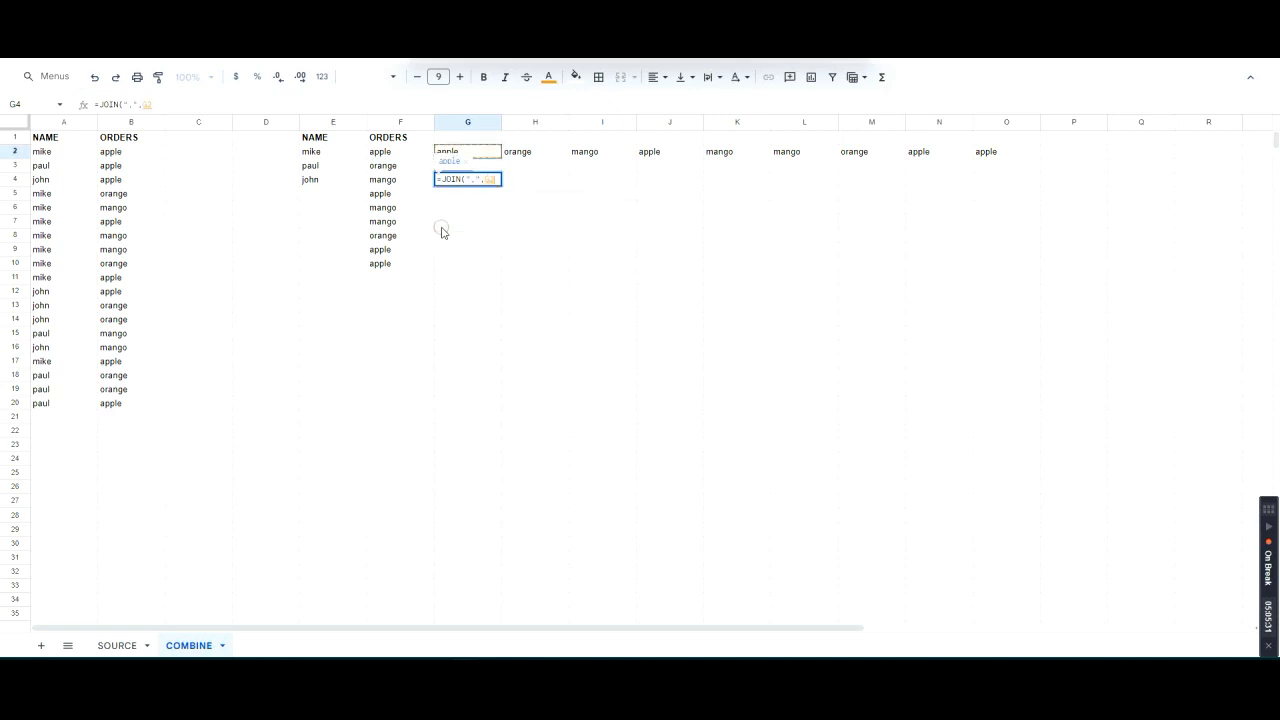
pyautogui.hotkey('shift', 'Right')
pyautogui.hotkey('shift', 'Right')
pyautogui.hotkey('shift', 'Right')
pyautogui.hotkey('shift', 'Right')
pyautogui.hotkey('shift', 'Right')
pyautogui.hotkey('shift', 'Right')
pyautogui.hotkey('shift', 'Right')
pyautogui.hotkey('shift', 'Right')
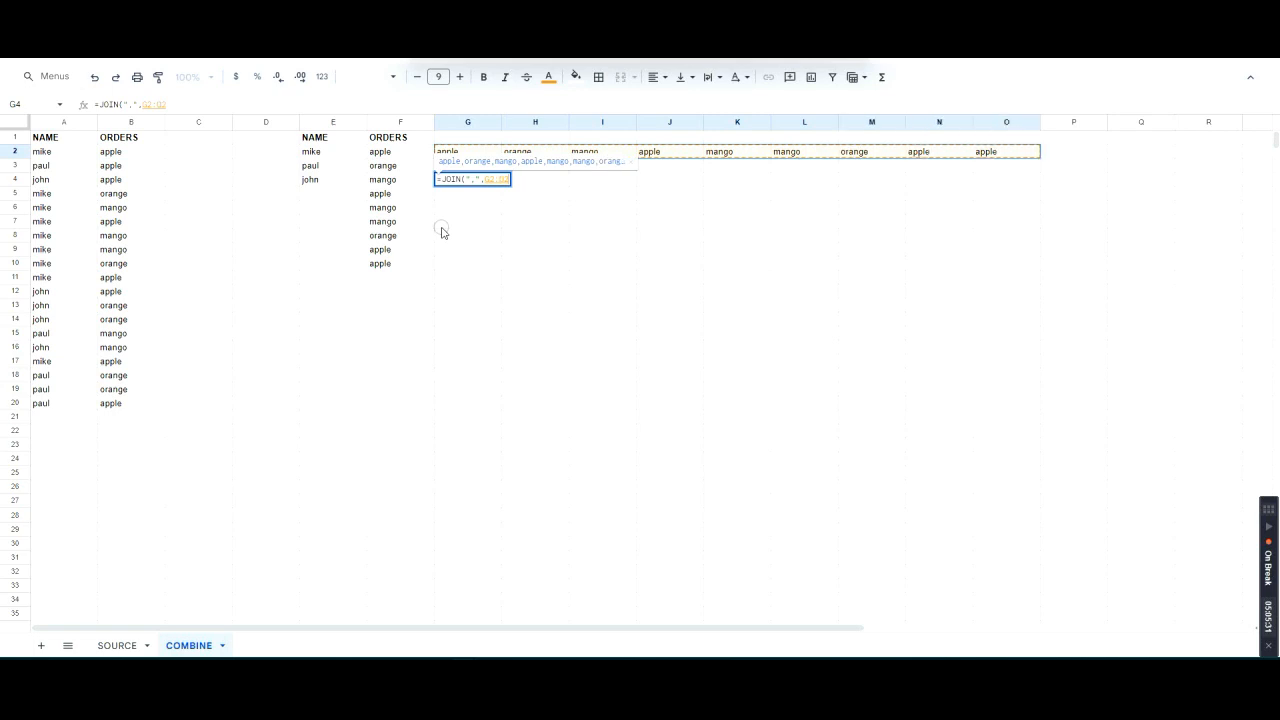
pyautogui.write(')')
pyautogui.press('Return')
pyautogui.press('Up')
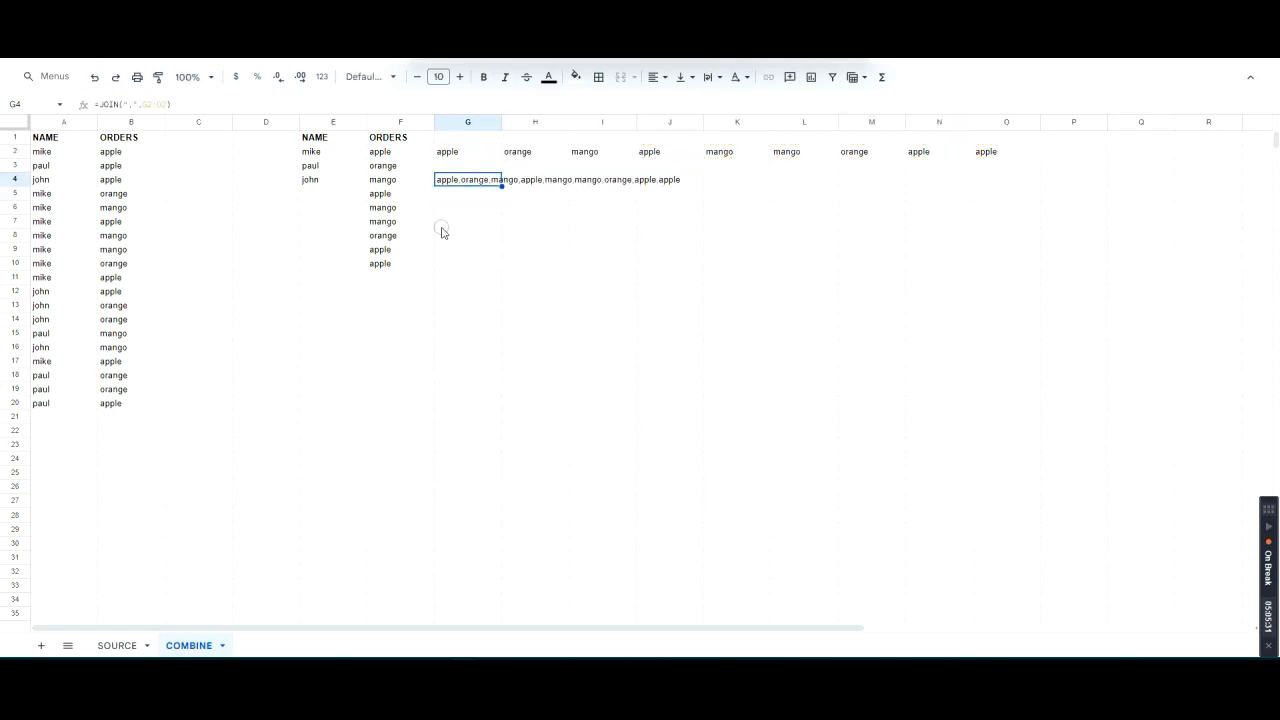
# Step: Examine the JOIN formula in G4 and the TRANSPOSE output in G2 and H2
pyautogui.press('Return')
pyautogui.press('Escape')
pyautogui.press('Left')
pyautogui.press('Up')
pyautogui.press('Up')
pyautogui.press('Right')
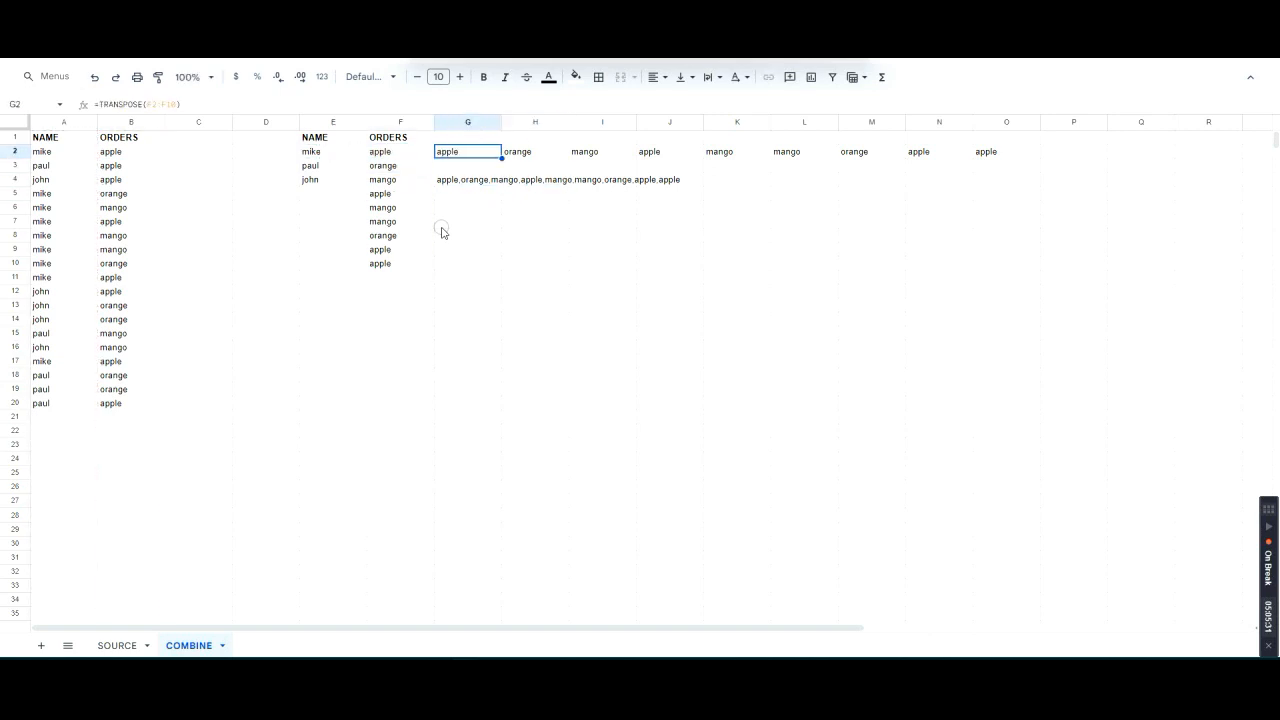
pyautogui.press('F2')
pyautogui.press('Escape')
pyautogui.press('Right')
pyautogui.press('F2')
pyautogui.press('Escape')
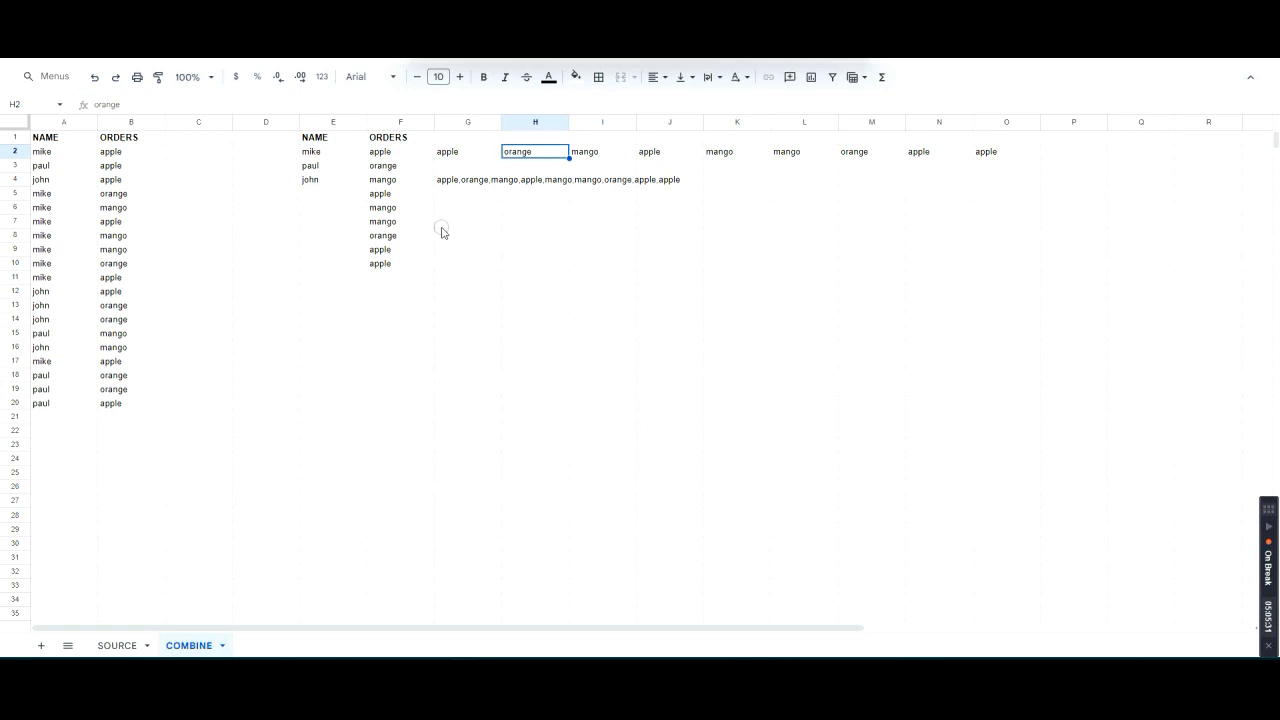
# Step: Review how the JOIN formula in G4 builds on the FILTER formula in F2 and the TRANSPOSE formula in G2
pyautogui.press('Left')
pyautogui.press('Down')
pyautogui.press('Down')
pyautogui.press('F2')
pyautogui.press('Escape')
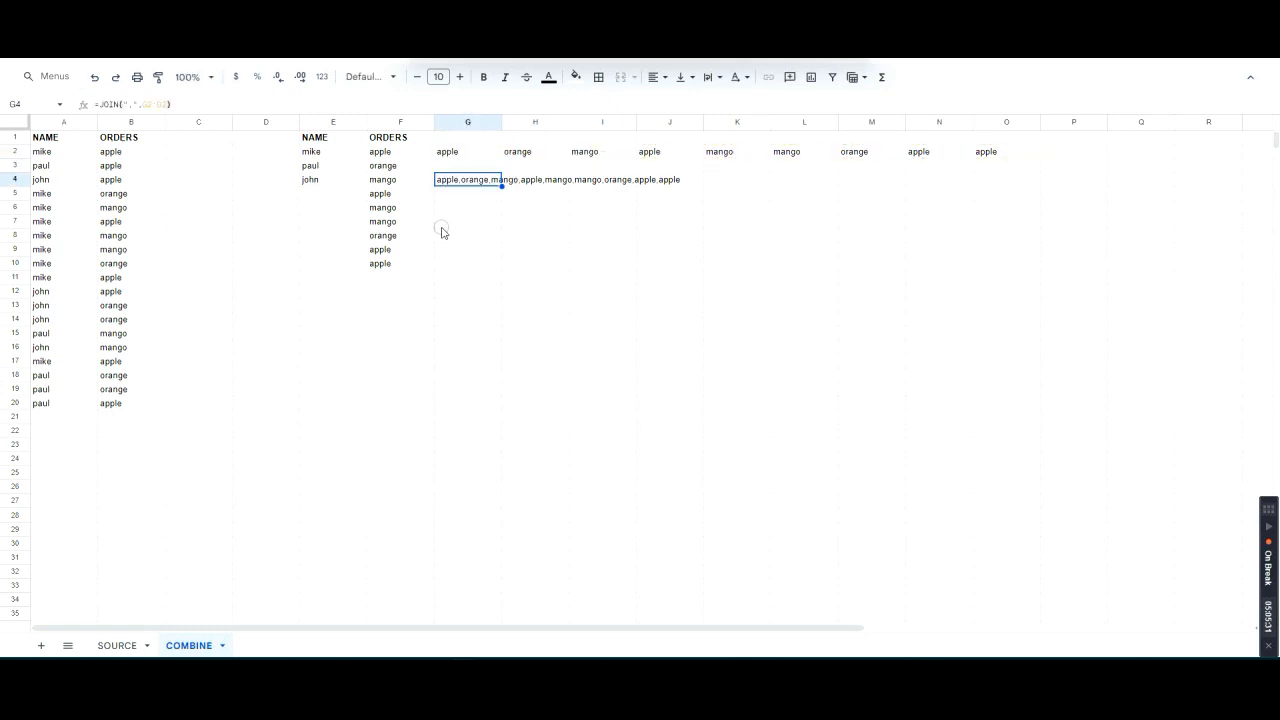
pyautogui.press('Up')
pyautogui.press('Up')
pyautogui.press('F2')
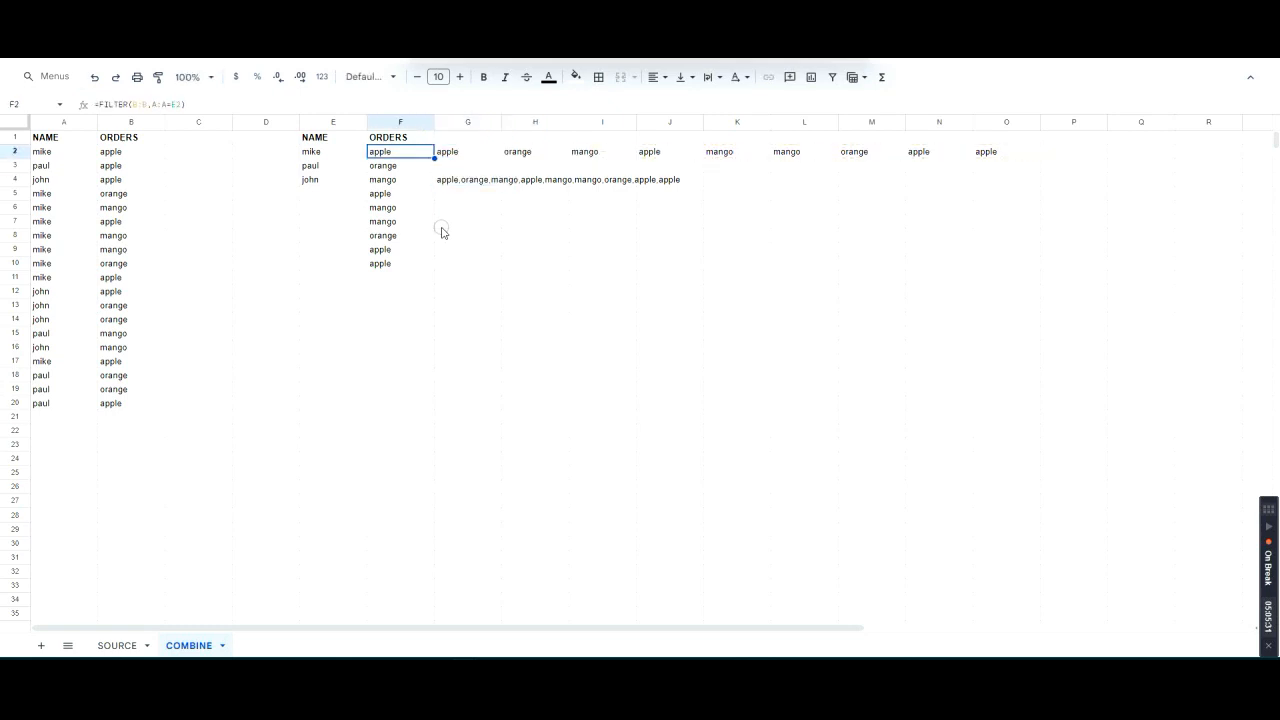
pyautogui.press('Escape')
pyautogui.press('Down')
pyautogui.press('Down')
pyautogui.press('F2')
pyautogui.press('Escape')
pyautogui.press('Up')
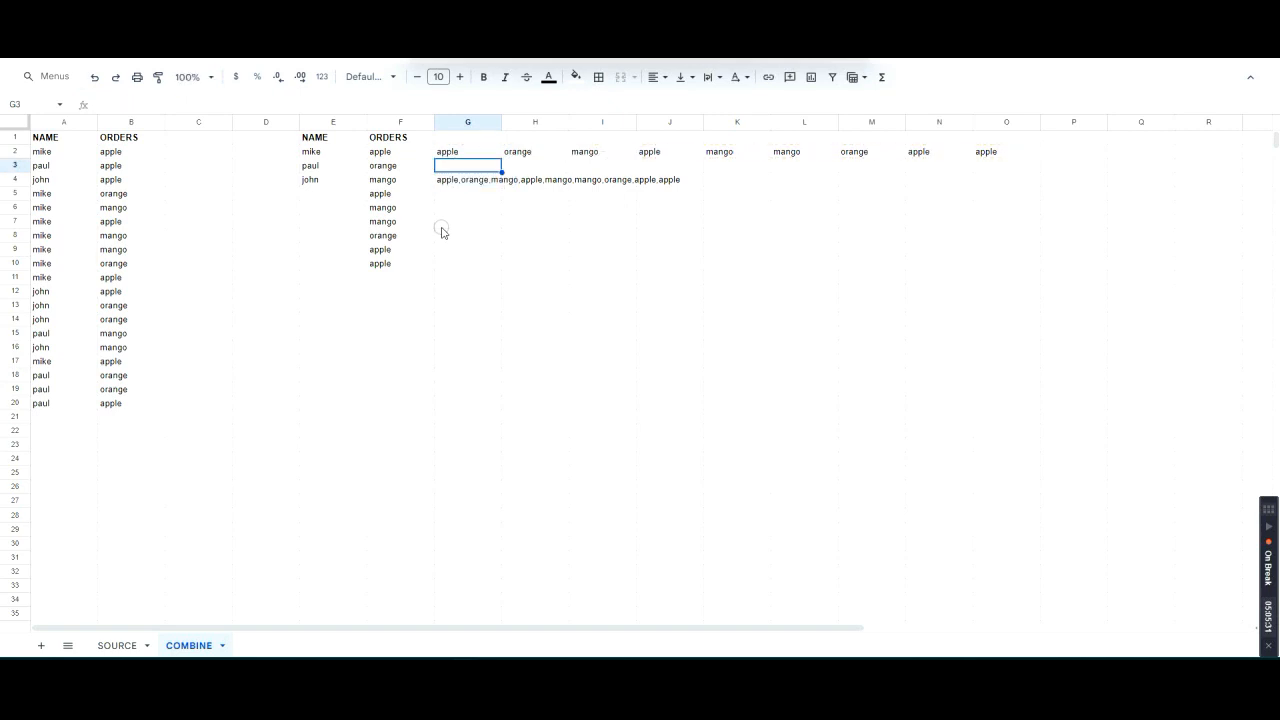
pyautogui.press('Up')
pyautogui.press('Down')
pyautogui.press('Down')
pyautogui.press('F2')
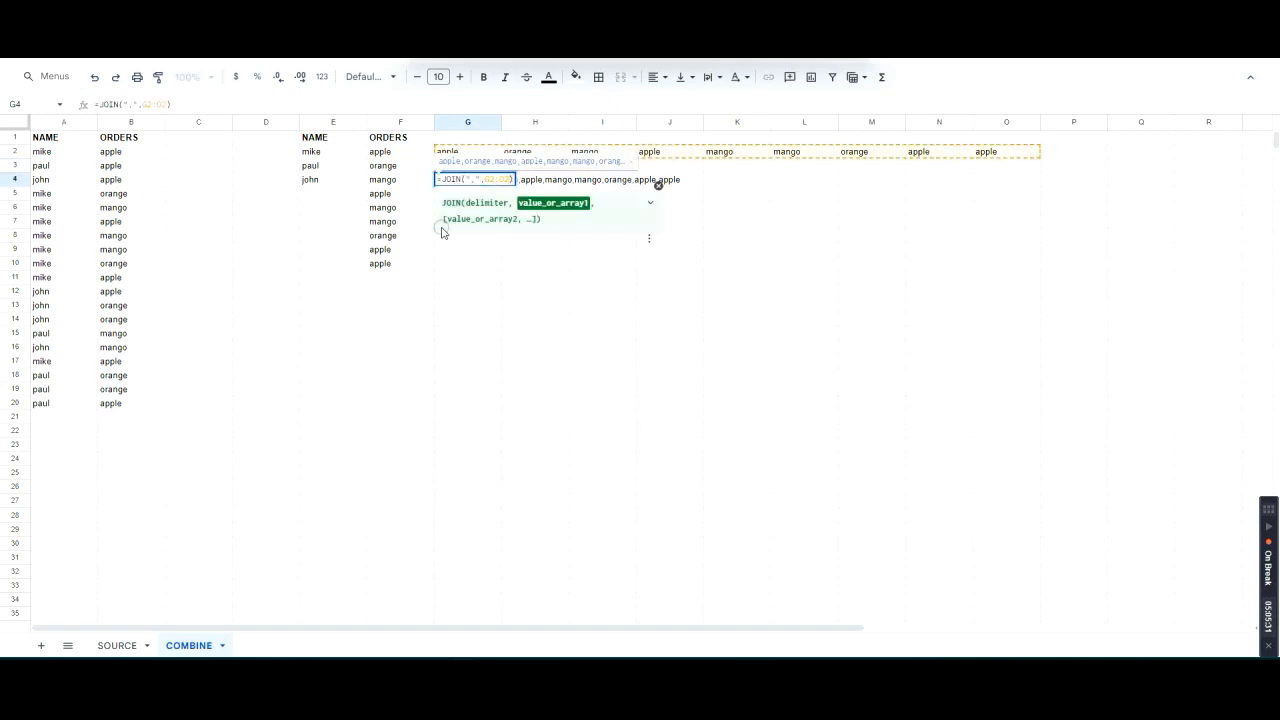
pyautogui.press('Escape')
# Step: Replace the G2:O2 reference in G4's JOIN formula with the TRANSPOSE(F2:F10) expression copied from G2
pyautogui.press('Up')
pyautogui.press('Up')
pyautogui.press('F2')
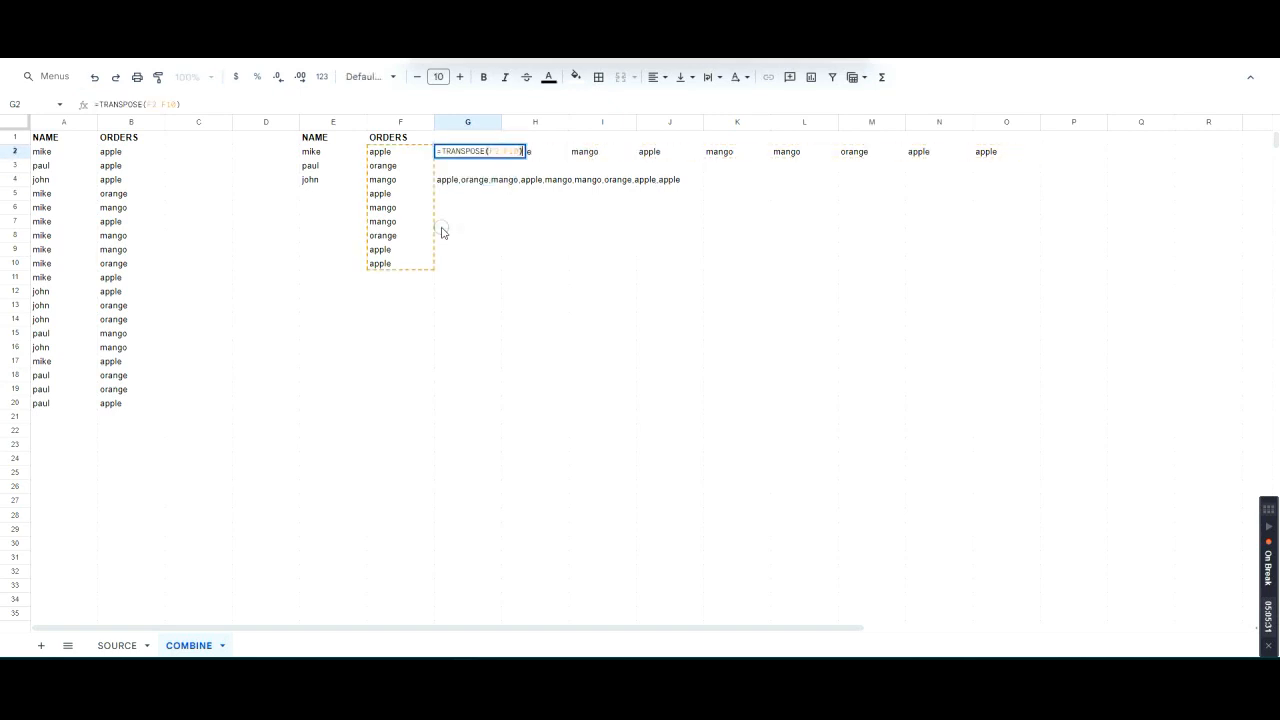
pyautogui.hotkey('ctrl', 'a')
pyautogui.hotkey('ctrl', 'c')
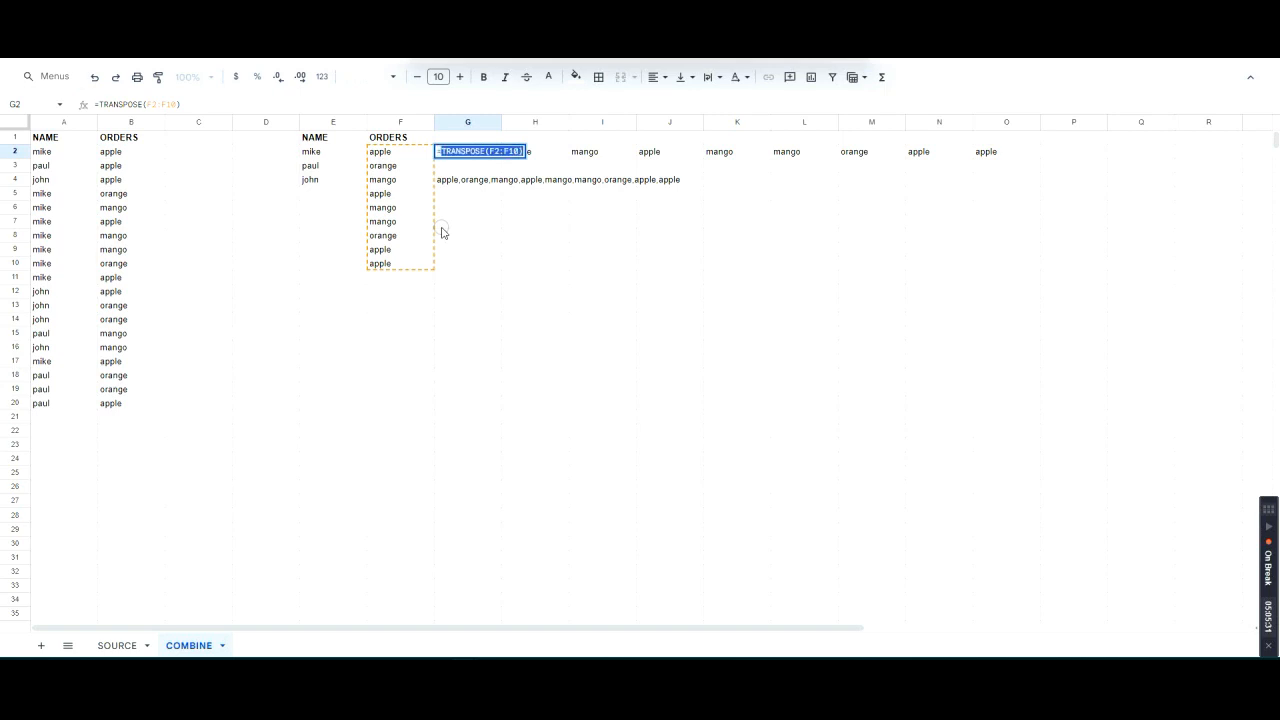
pyautogui.press('Return')
pyautogui.press('Down')
pyautogui.press('F2')
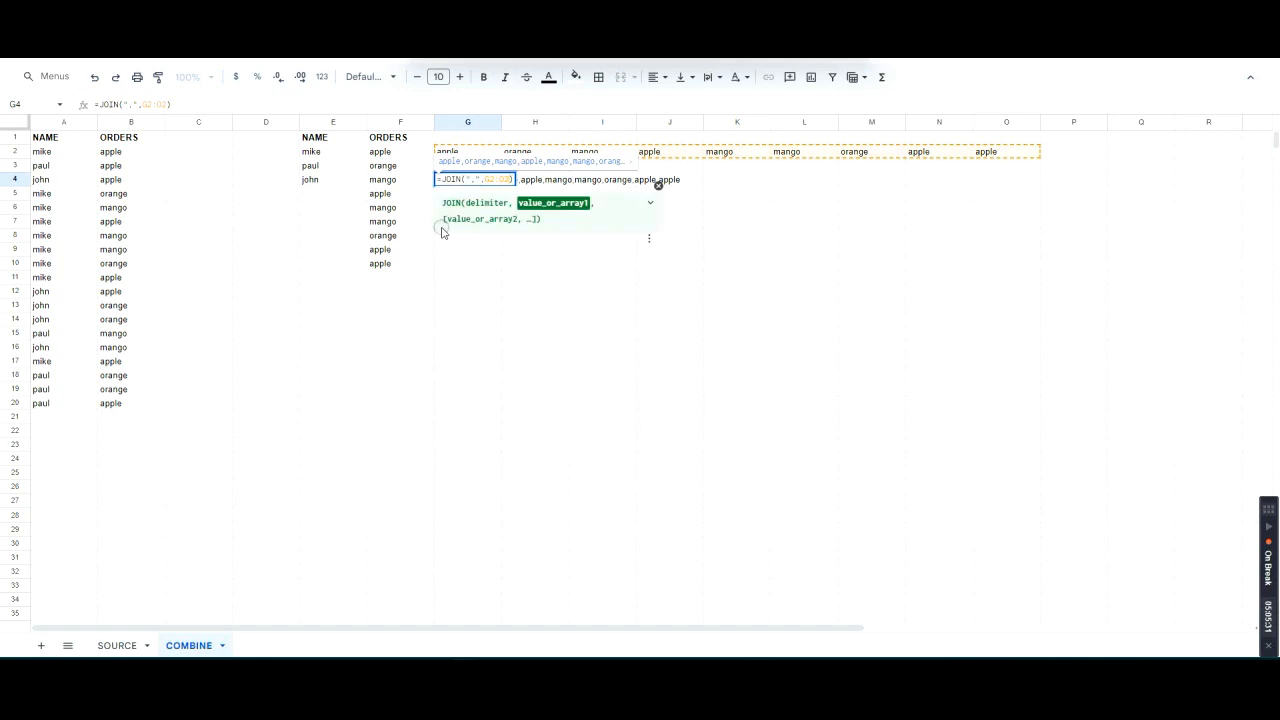
pyautogui.hotkey('shift', 'Left')
pyautogui.hotkey('shift', 'Left')
pyautogui.hotkey('shift', 'Left')
pyautogui.hotkey('ctrl', 'v')
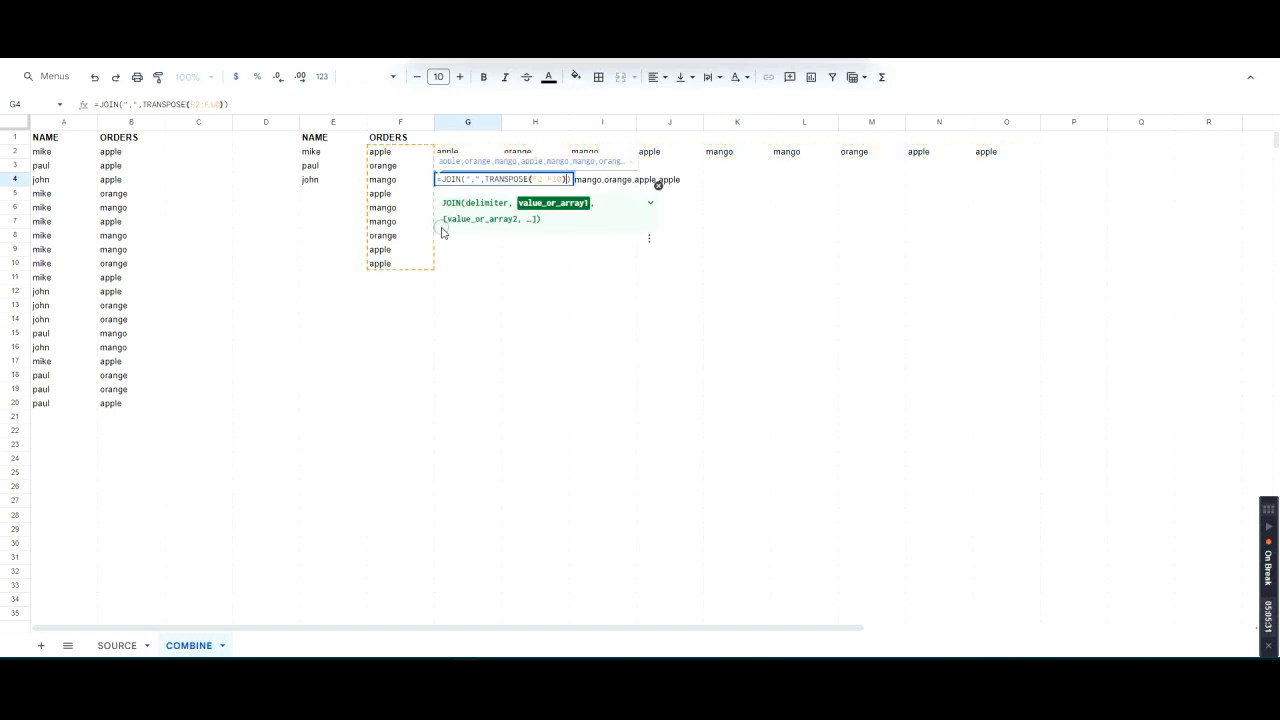
pyautogui.press('Return')
# Step: Delete the standalone TRANSPOSE formula from G2 and check the nested formula in G4
pyautogui.press('Up')
pyautogui.press('Up')
pyautogui.press('Up')
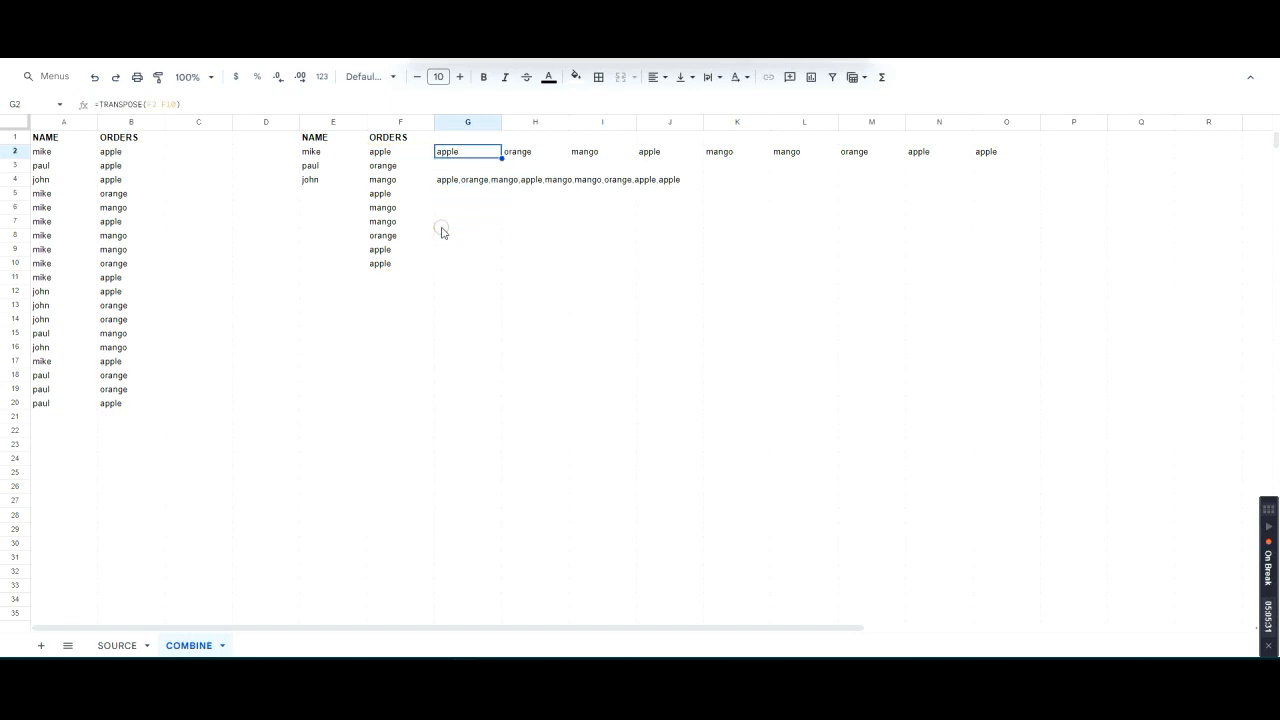
pyautogui.press('Delete')
pyautogui.press('Down')
pyautogui.press('Down')
pyautogui.press('F2')
pyautogui.press('Escape')
pyautogui.press('Up')
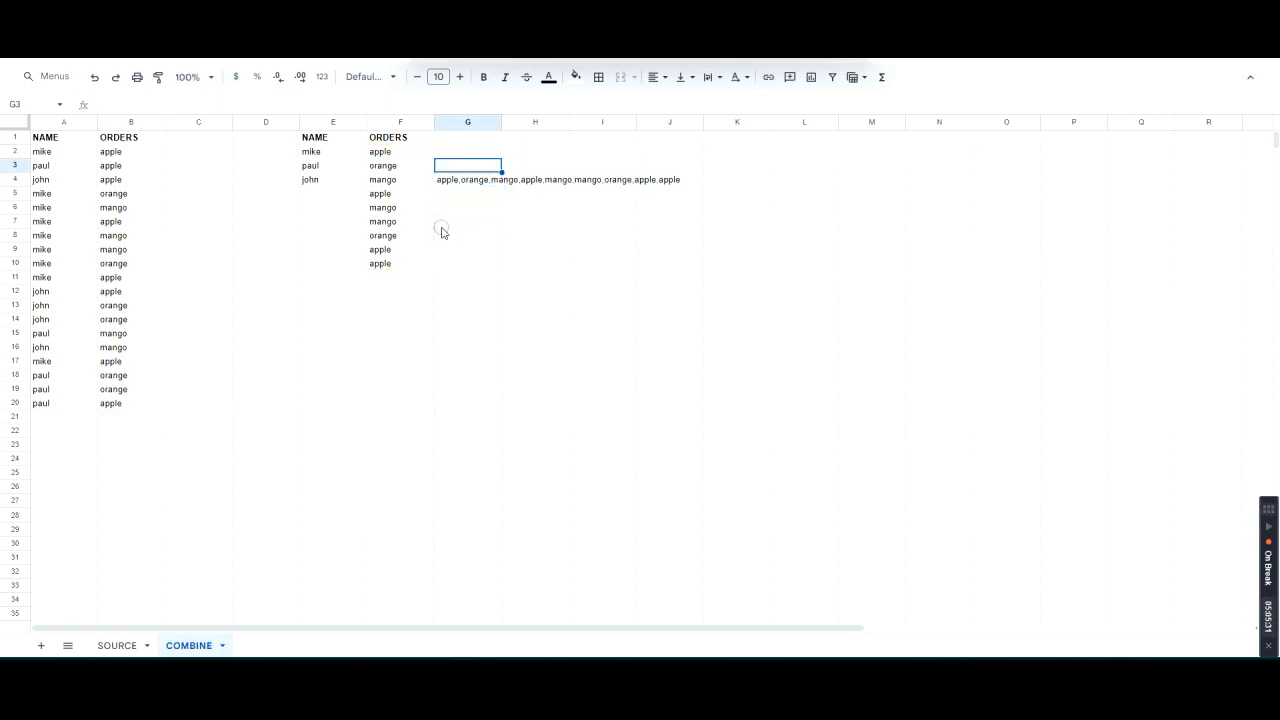
# Step: Examine the nested JOIN and TRANSPOSE formula in G4 and the FILTER formula it depends on in F2
pyautogui.press('Up')
pyautogui.press('F2')
pyautogui.press('Down')
pyautogui.press('Down')
pyautogui.press('F2')
pyautogui.press('Escape')
pyautogui.press('Up')
pyautogui.press('Up')
pyautogui.press('F2')
pyautogui.press('Down')
pyautogui.press('Down')
pyautogui.press('F2')
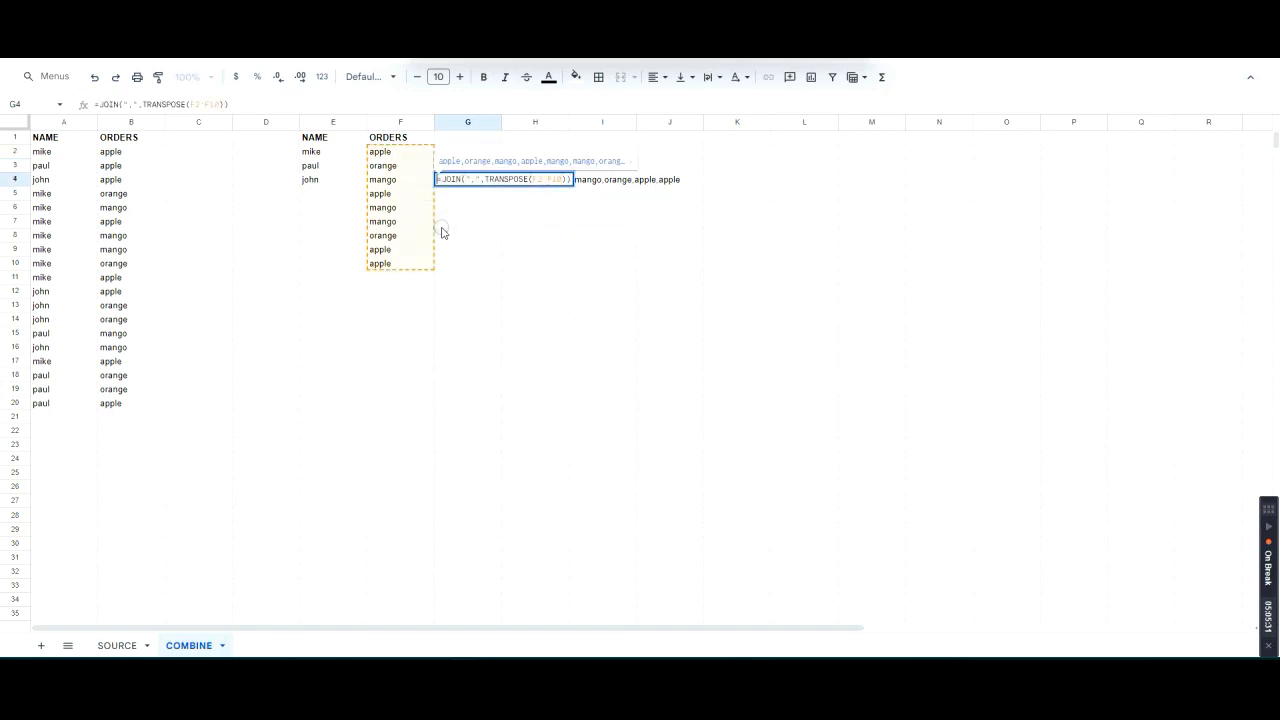
pyautogui.press('Escape')
pyautogui.press('Left')
pyautogui.press('Up')
pyautogui.press('Up')
pyautogui.press('F2')
pyautogui.press('Escape')
pyautogui.press('Right')
pyautogui.press('Down')
pyautogui.press('Down')
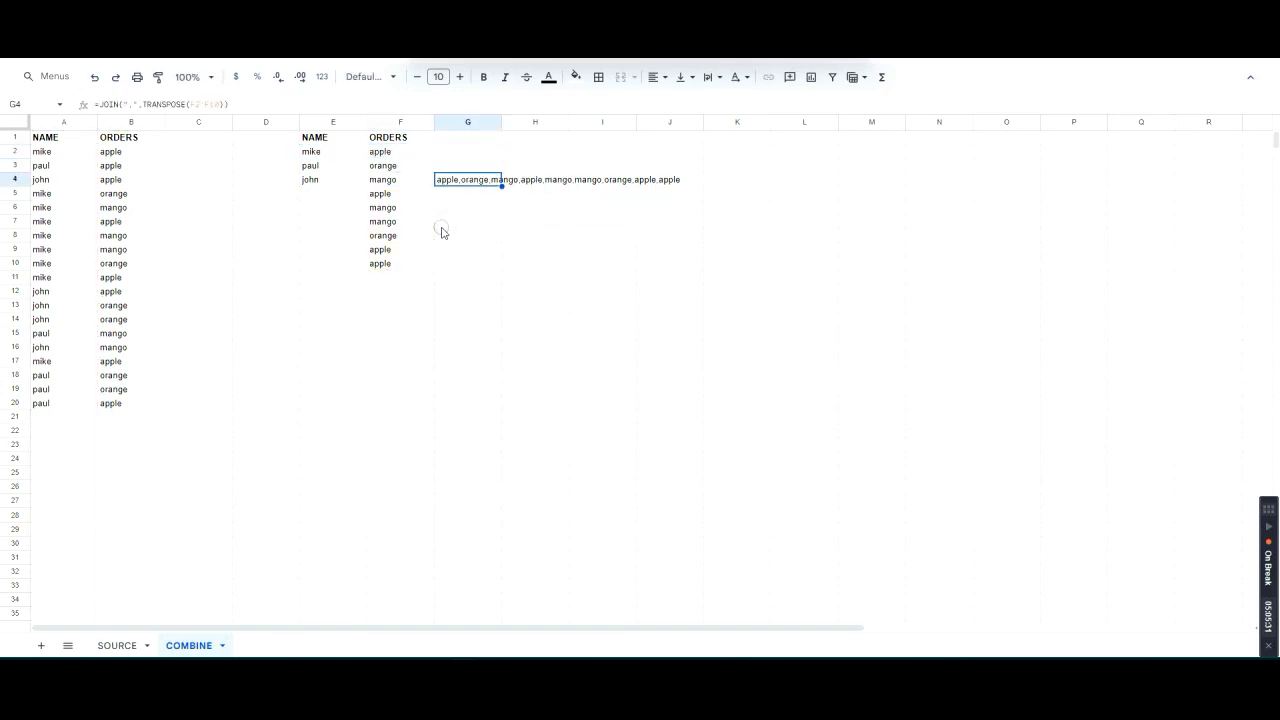
pyautogui.press('Down')
pyautogui.press('F2')
pyautogui.press('Escape')
pyautogui.press('Up')
pyautogui.press('F2')
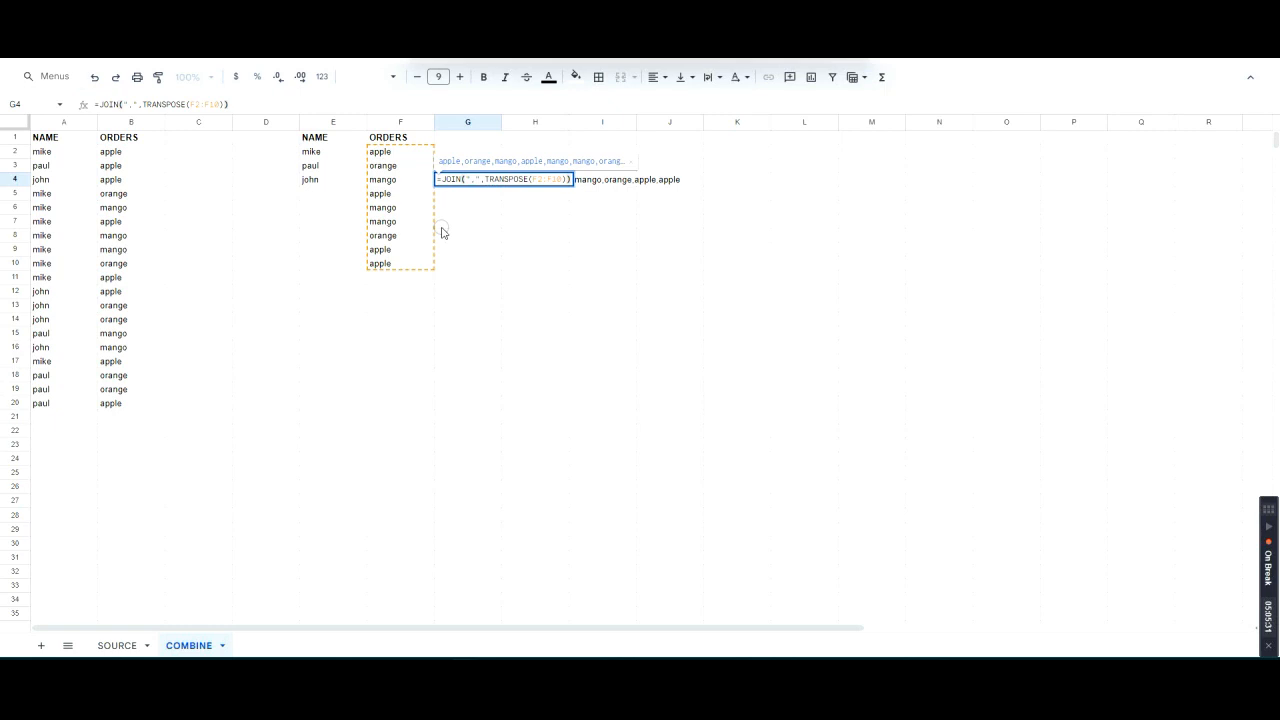
pyautogui.press('Left')
pyautogui.press('Left')
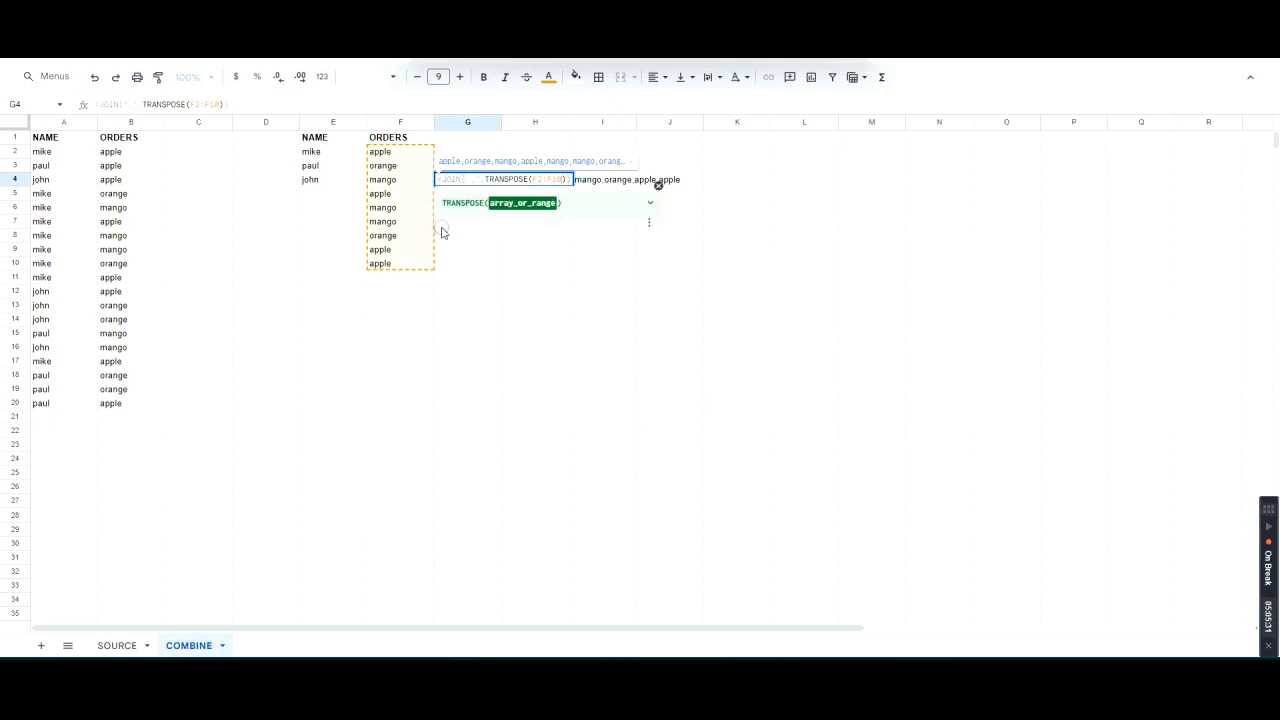
pyautogui.hotkey('shift', 'Left')
pyautogui.hotkey('shift', 'Left')
pyautogui.hotkey('shift', 'Left')
pyautogui.hotkey('shift', 'Left')
pyautogui.hotkey('shift', 'Left')
pyautogui.hotkey('shift', 'Left')
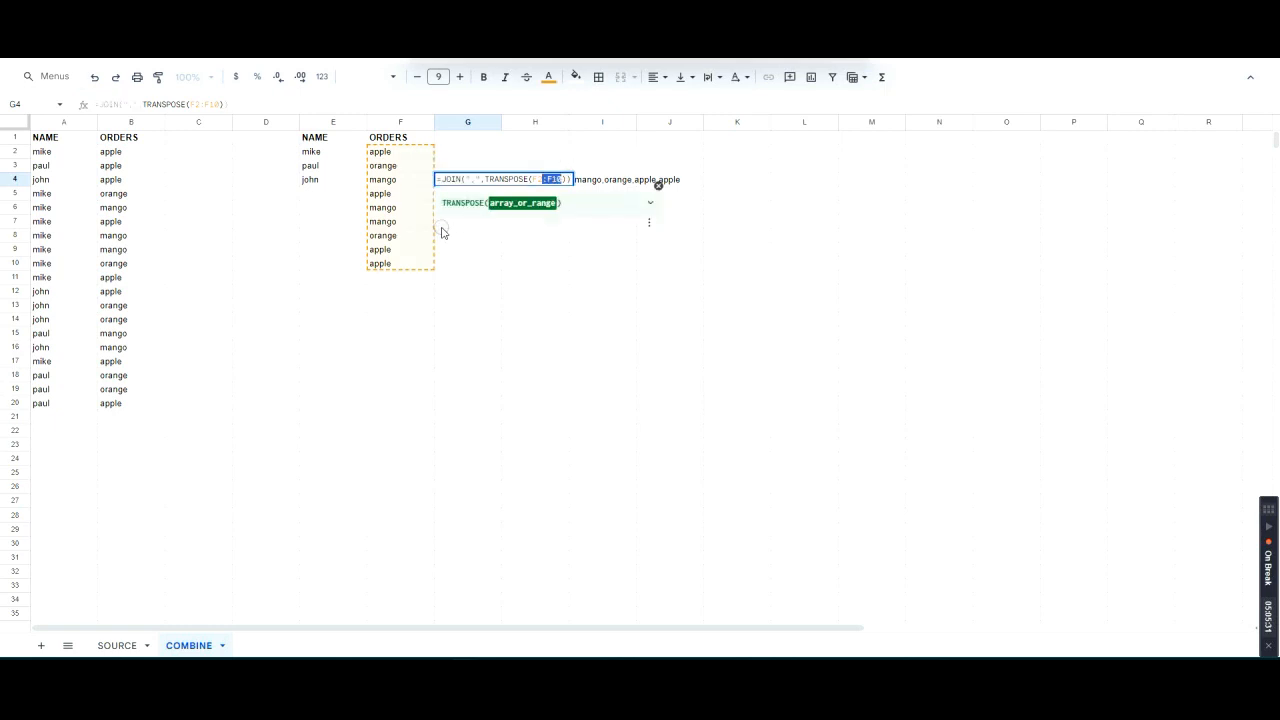
pyautogui.press('Escape')
# Step: Replace the F2:F10 reference in G4 with F2's FILTER expression, making =JOIN(",",TRANSPOSE(FILTER(B:B,A:A=E2)))
pyautogui.press('Up')
pyautogui.press('Left')
pyautogui.press('Up')
pyautogui.press('F2')
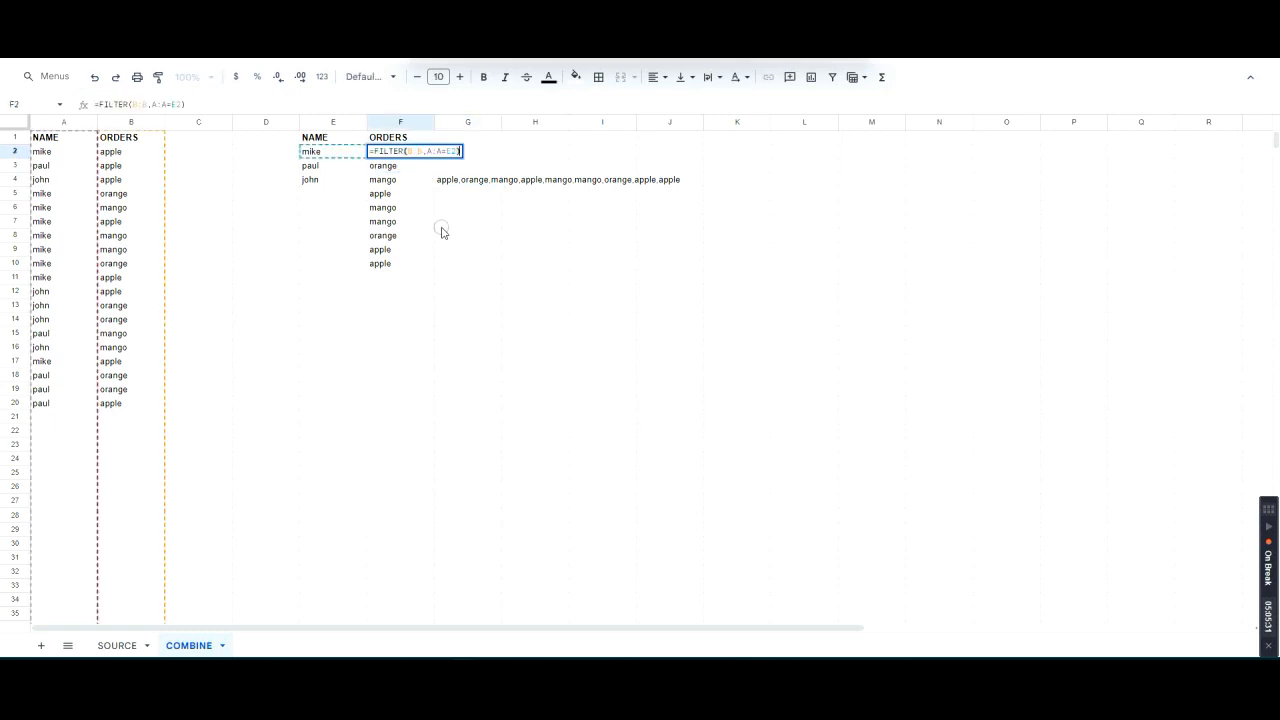
pyautogui.hotkey('ctrl', 'a')
pyautogui.hotkey('ctrl', 'c')
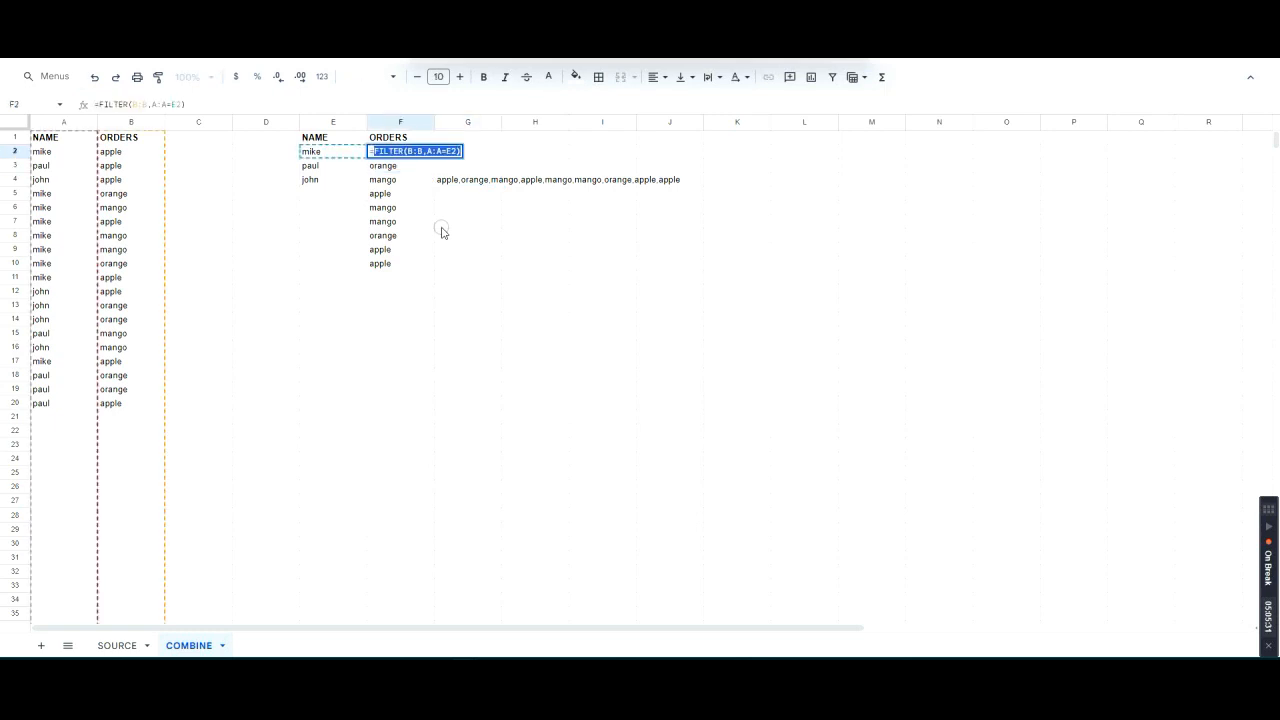
pyautogui.press('Tab')
pyautogui.press('Down')
pyautogui.press('Down')
pyautogui.press('F2')
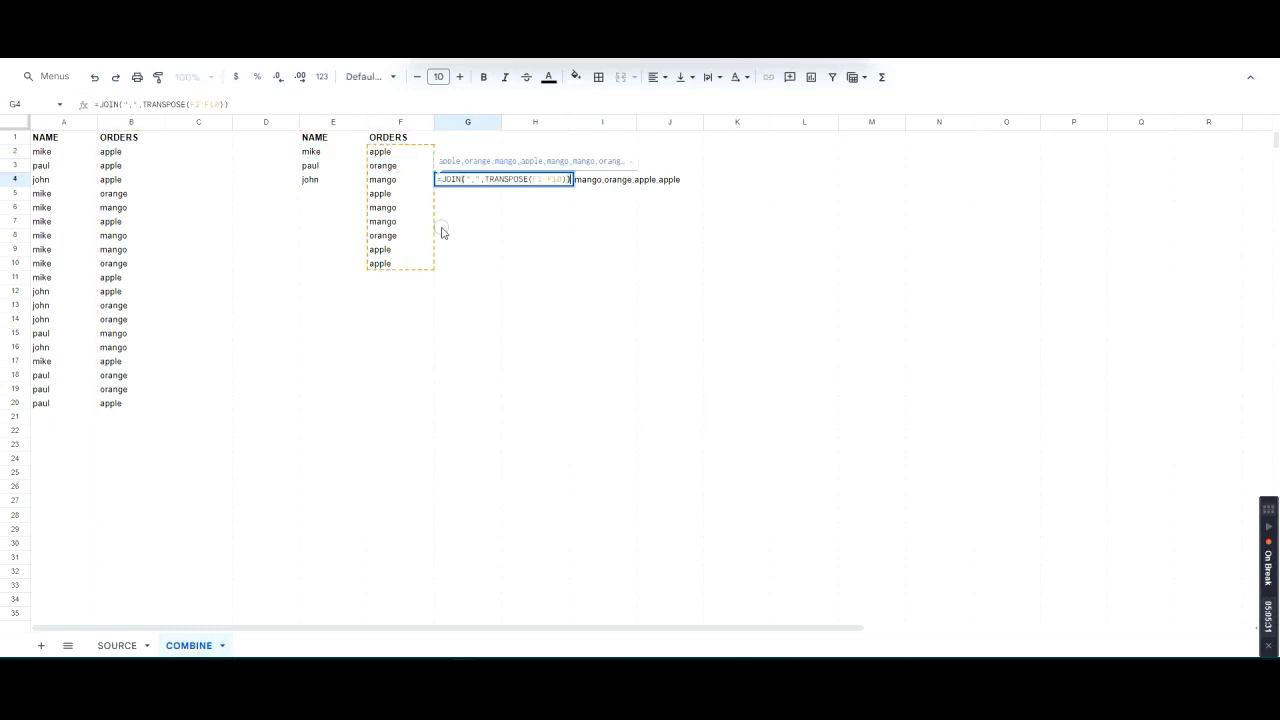
pyautogui.press('Left')
pyautogui.hotkey('shift', 'Left')
pyautogui.hotkey('shift', 'Left')
pyautogui.hotkey('shift', 'Left')
pyautogui.hotkey('shift', 'Left')
pyautogui.hotkey('shift', 'Left')
pyautogui.hotkey('shift', 'Left')
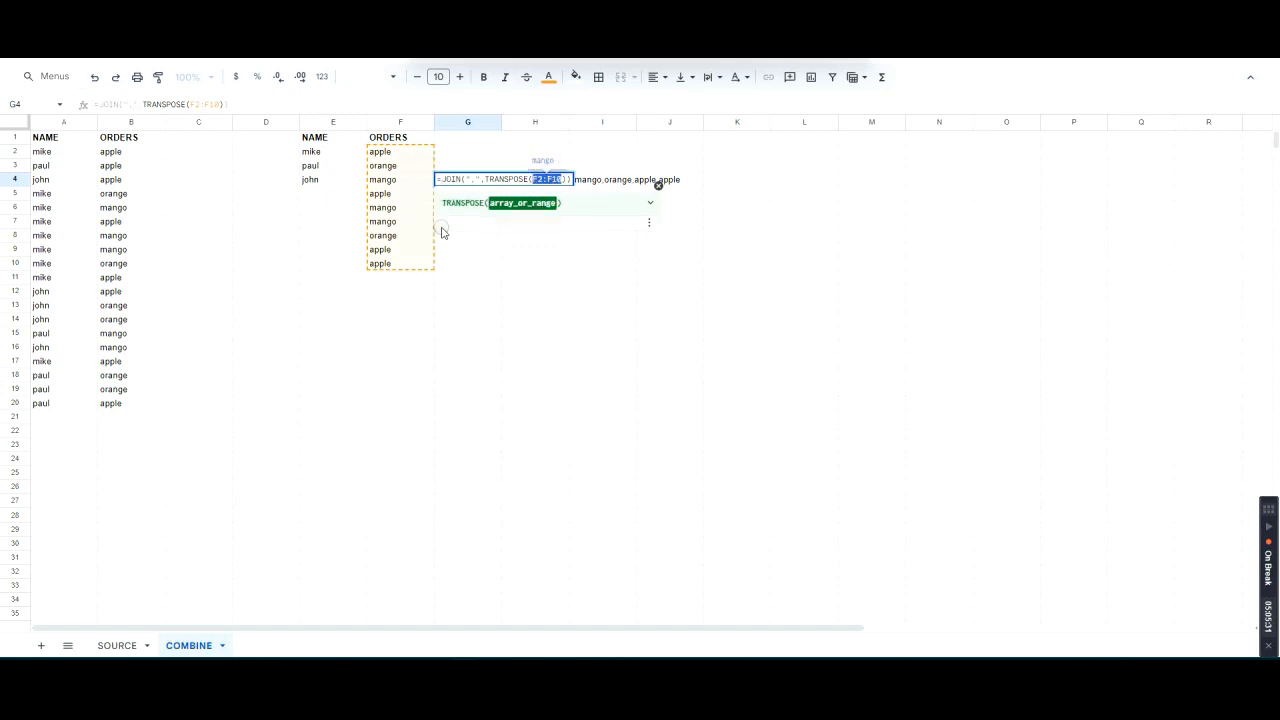
pyautogui.hotkey('ctrl', 'v')
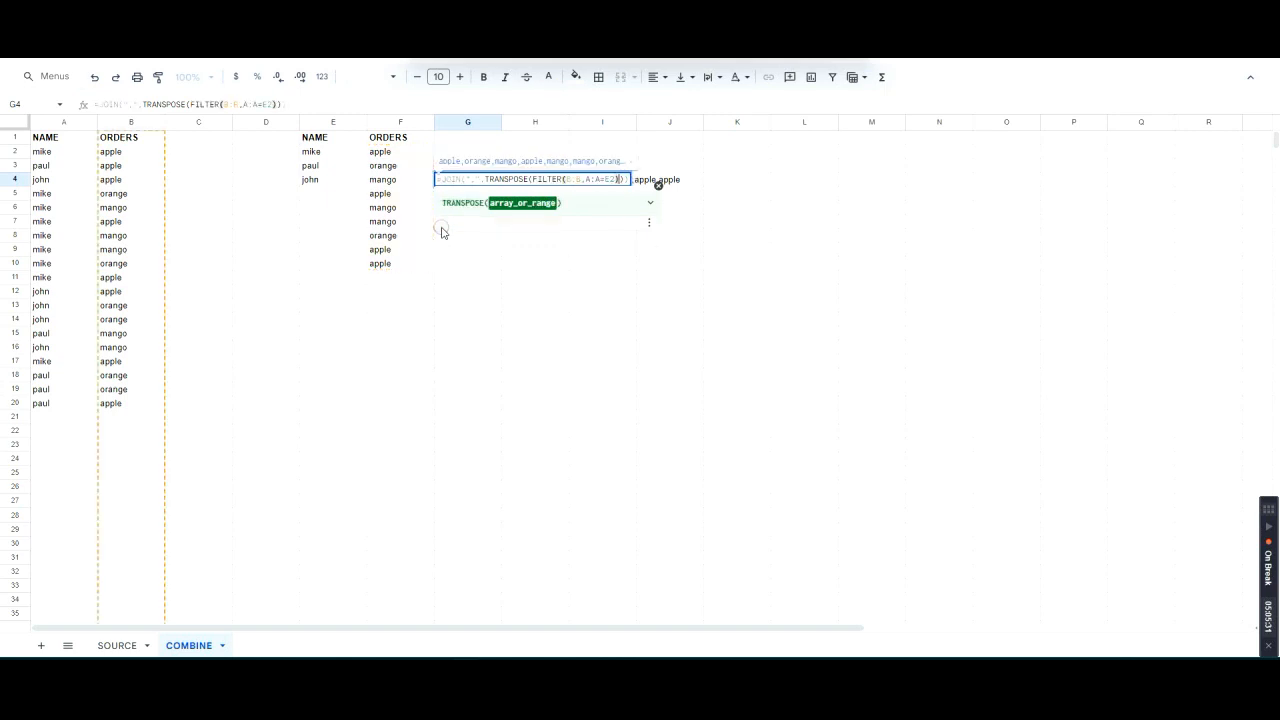
pyautogui.press('Return')
pyautogui.press('Escape')
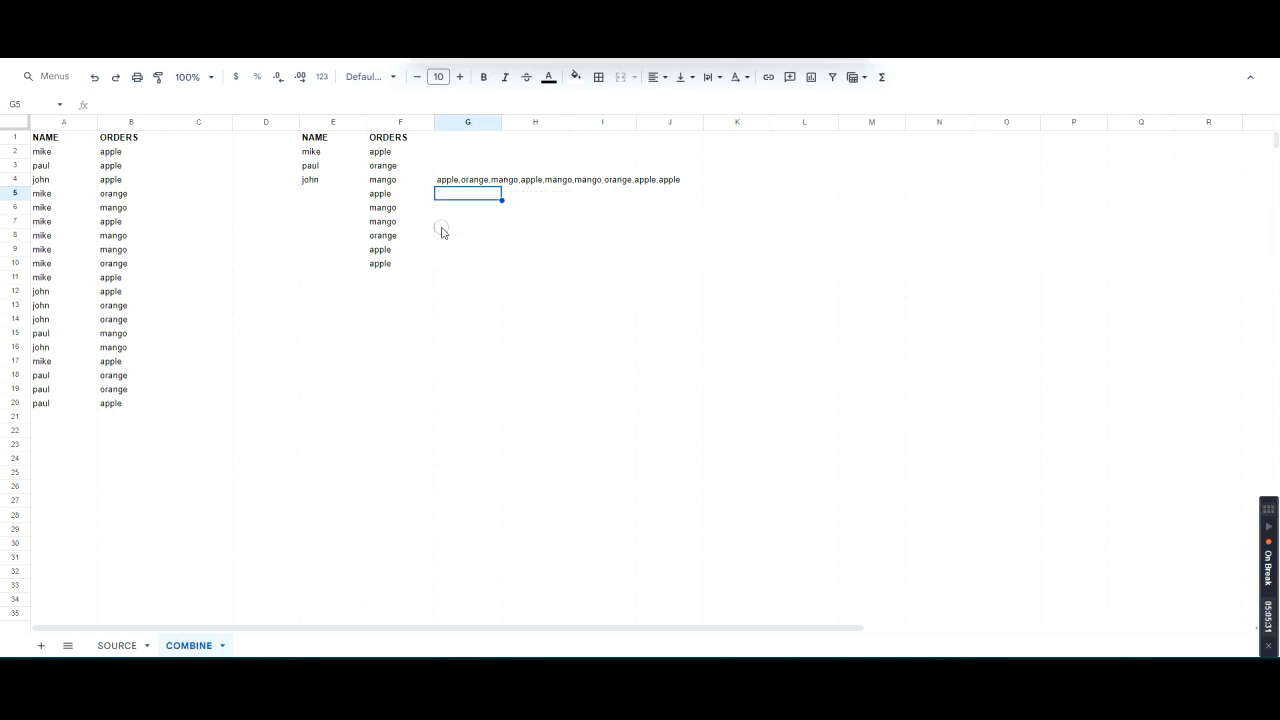
# Step: Delete the standalone FILTER formula from F2
pyautogui.press('Up')
pyautogui.press('Down')
pyautogui.press('Up')
pyautogui.press('Up')
pyautogui.press('Left')
pyautogui.press('Up')
pyautogui.press('Delete')
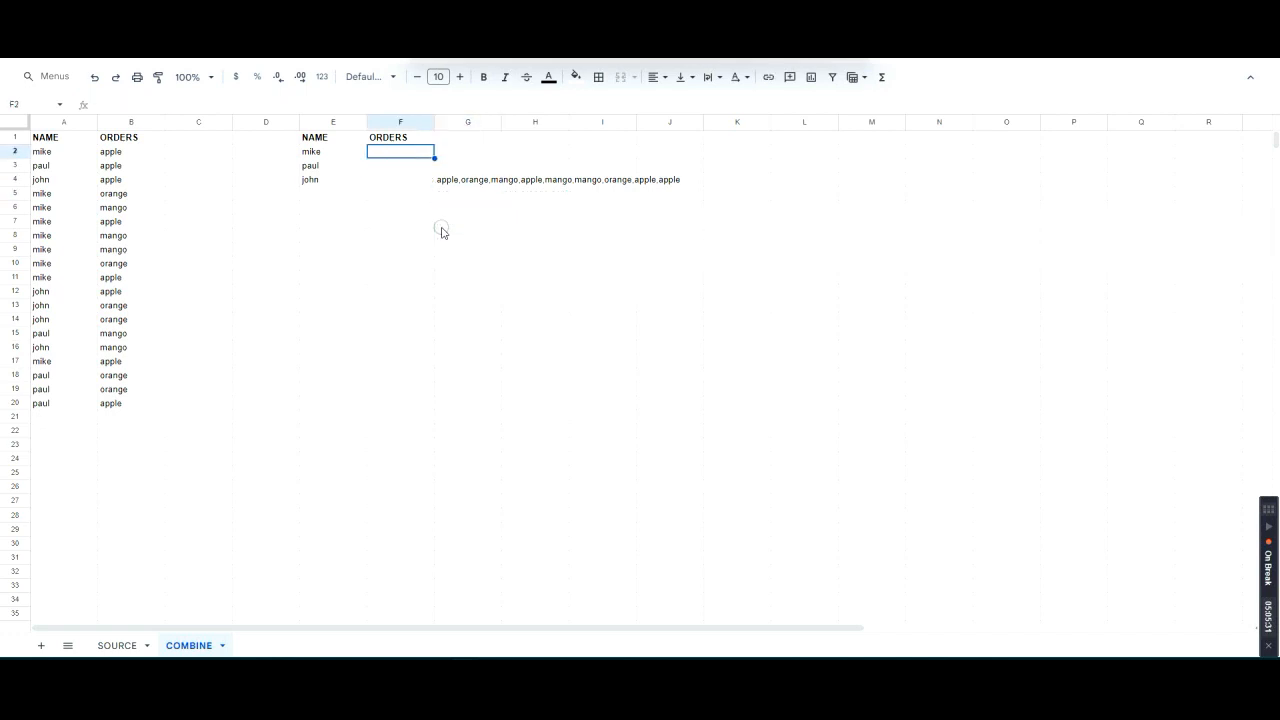
# Step: Move the combined JOIN, TRANSPOSE and FILTER formula from G4 to F2, keeping its E2 reference
pyautogui.press('Down')
pyautogui.press('Down')
pyautogui.press('Right')
pyautogui.press('Return')
pyautogui.press('Escape')
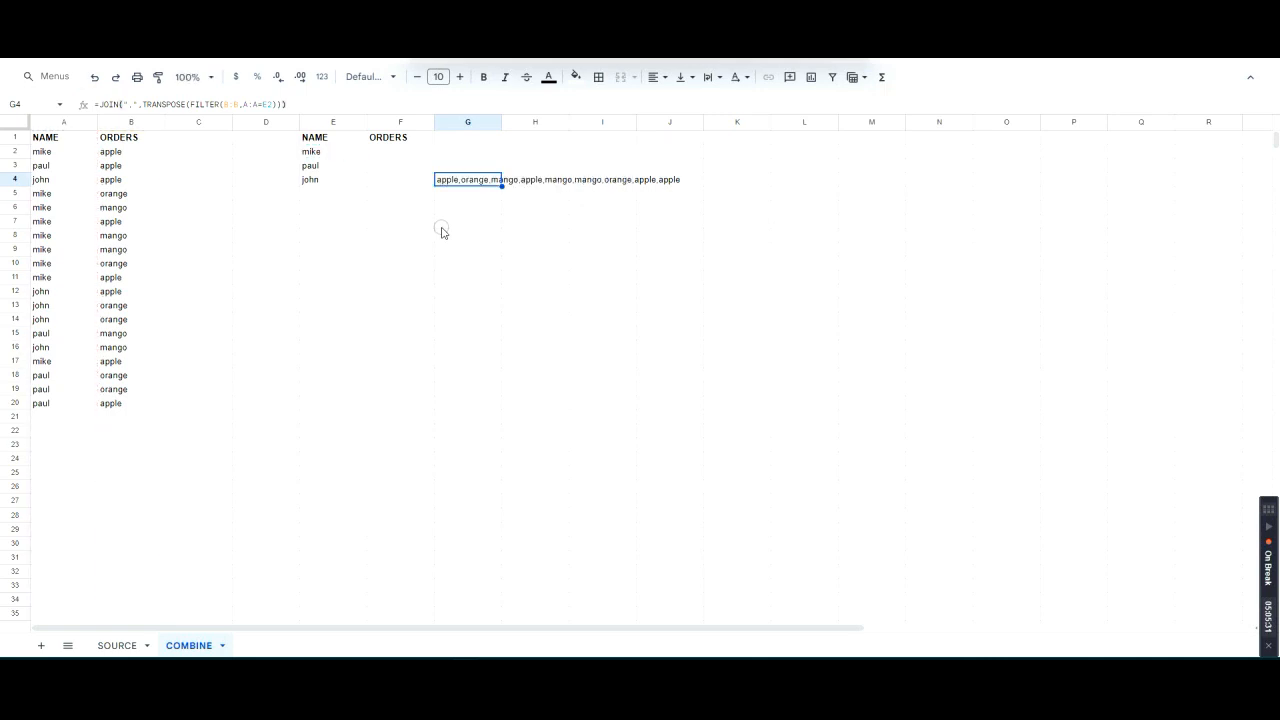
pyautogui.press('Return')
pyautogui.press('Escape')
pyautogui.hotkey('ctrl', 'c')
pyautogui.press('Up')
pyautogui.press('Up')
pyautogui.press('Left')
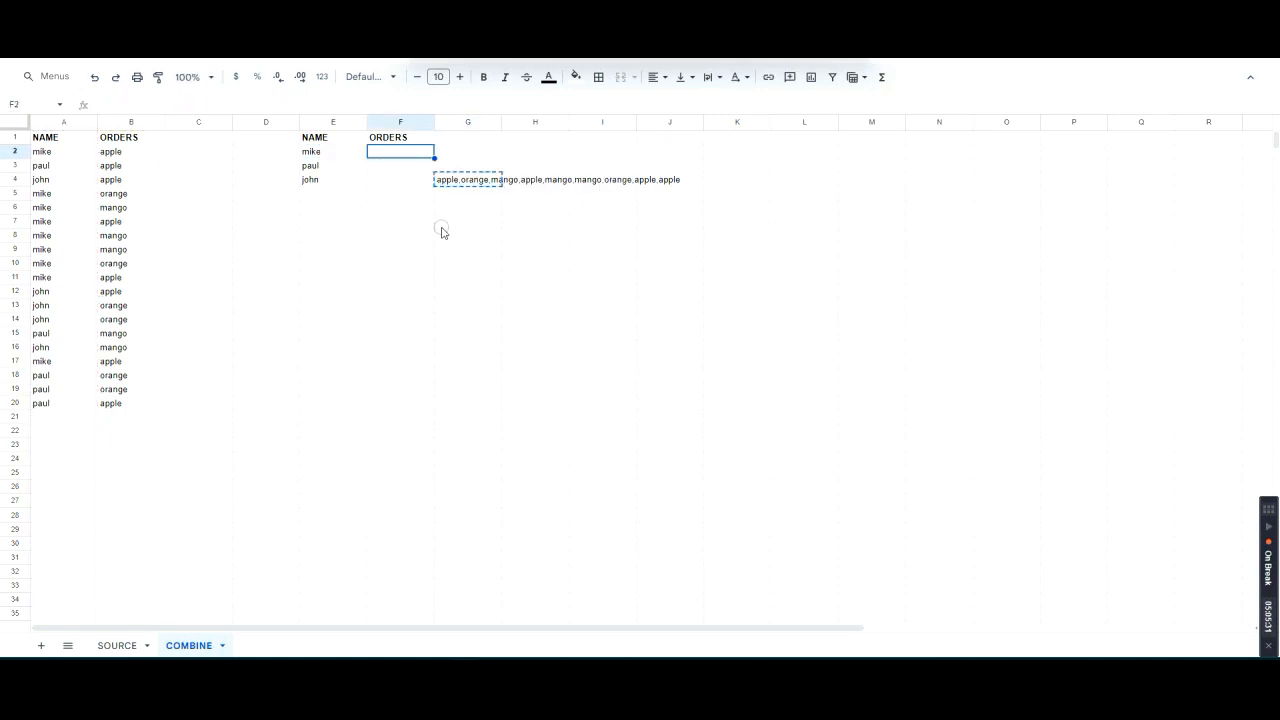
pyautogui.hotkey('ctrl', 'v')
pyautogui.press('Return')
pyautogui.press('Escape')
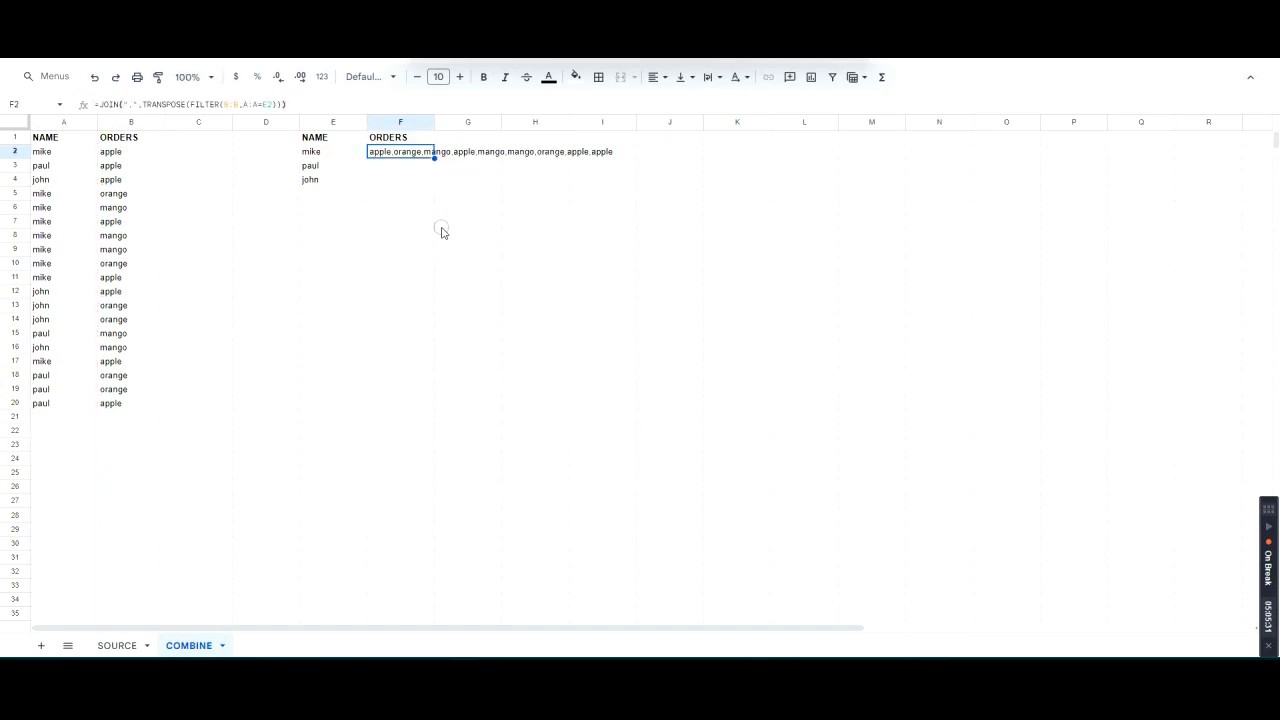
# Step: Fill the combined JOIN, TRANSPOSE and FILTER formula from F2 down through F4
pyautogui.press('Return')
pyautogui.press('Tab')
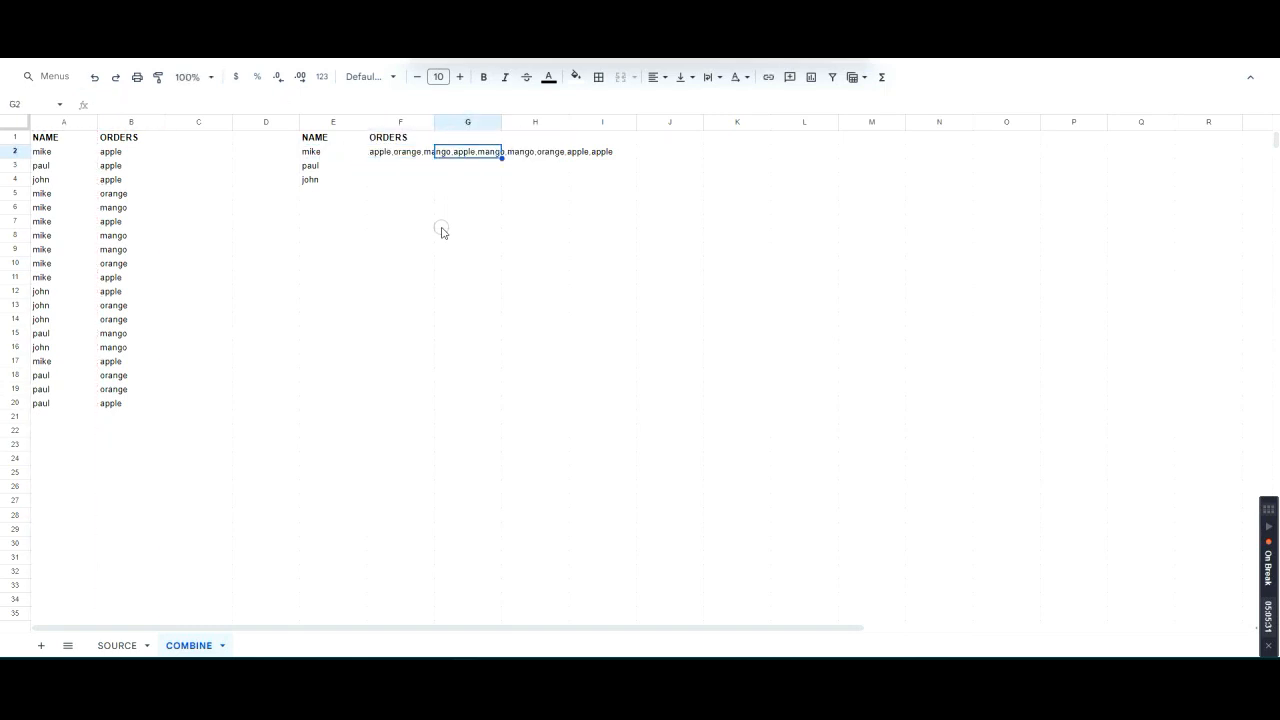
pyautogui.press('Right')
pyautogui.press('Left')
pyautogui.press('Left')
pyautogui.press('Return')
pyautogui.press('Return')
pyautogui.press('Down')
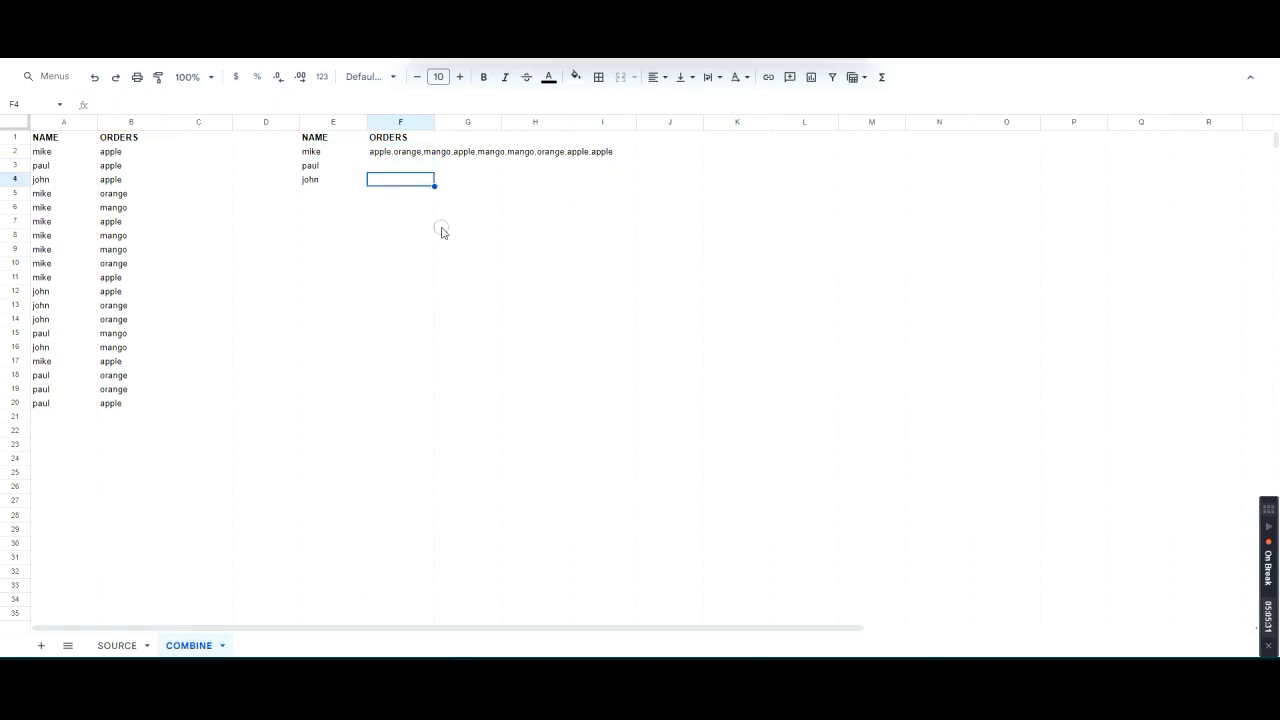
pyautogui.press('Up')
pyautogui.press('Up')
pyautogui.hotkey('shift', 'Down')
pyautogui.hotkey('shift', 'Down')
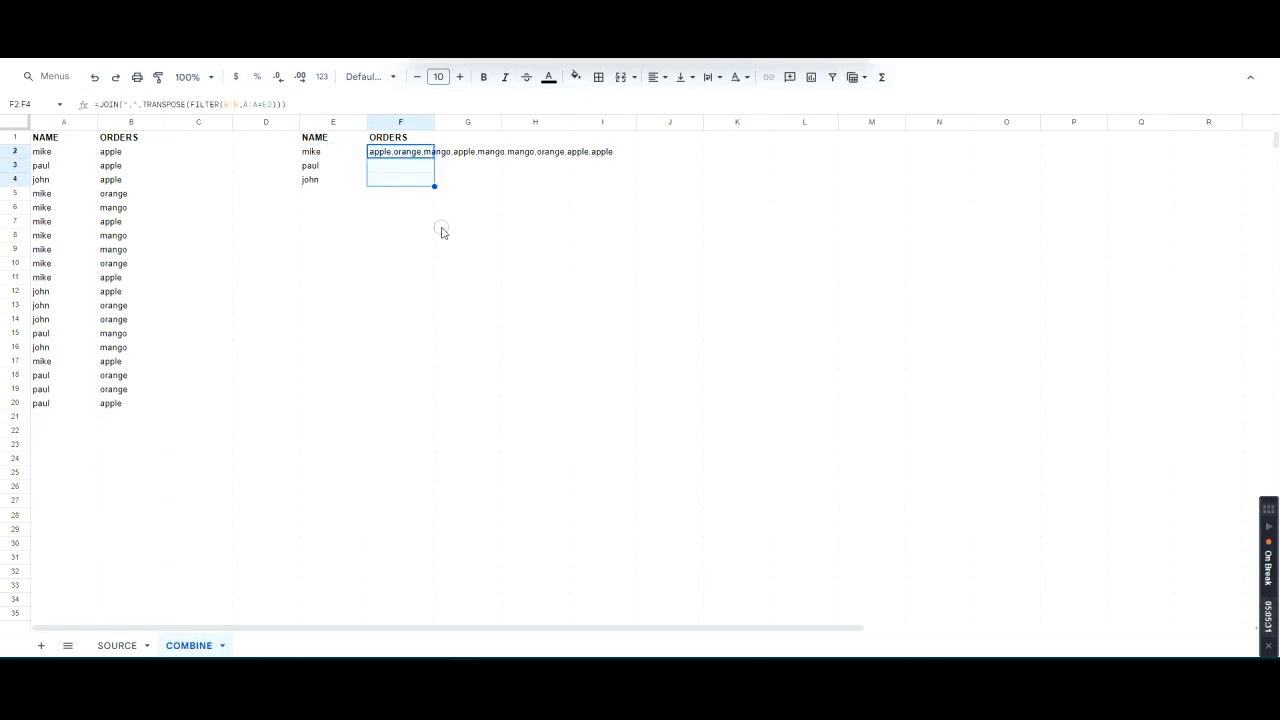
pyautogui.hotkey('ctrl', 'd')
# Step: Examine the filled formula in F3 and compare it with the name in E3 that it references
pyautogui.press('Down')
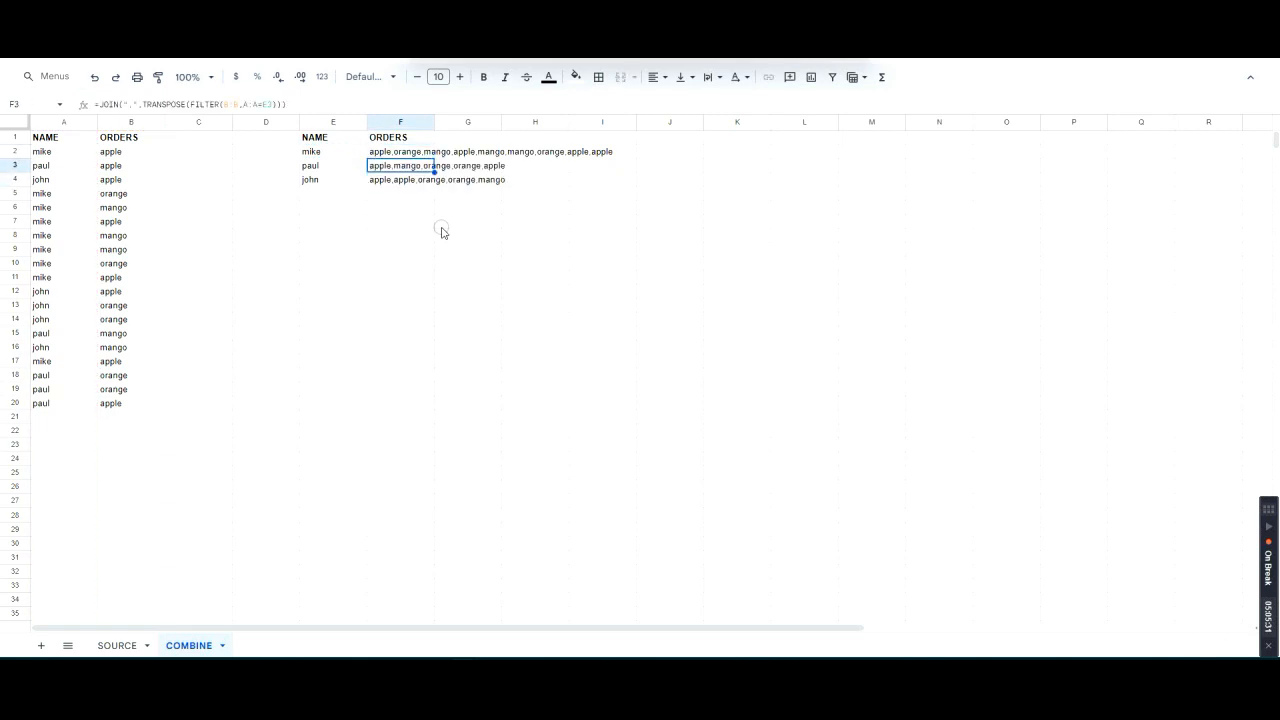
pyautogui.press('F2')
pyautogui.press('Escape')
pyautogui.press('Right')
pyautogui.press('Left')
pyautogui.press('Left')
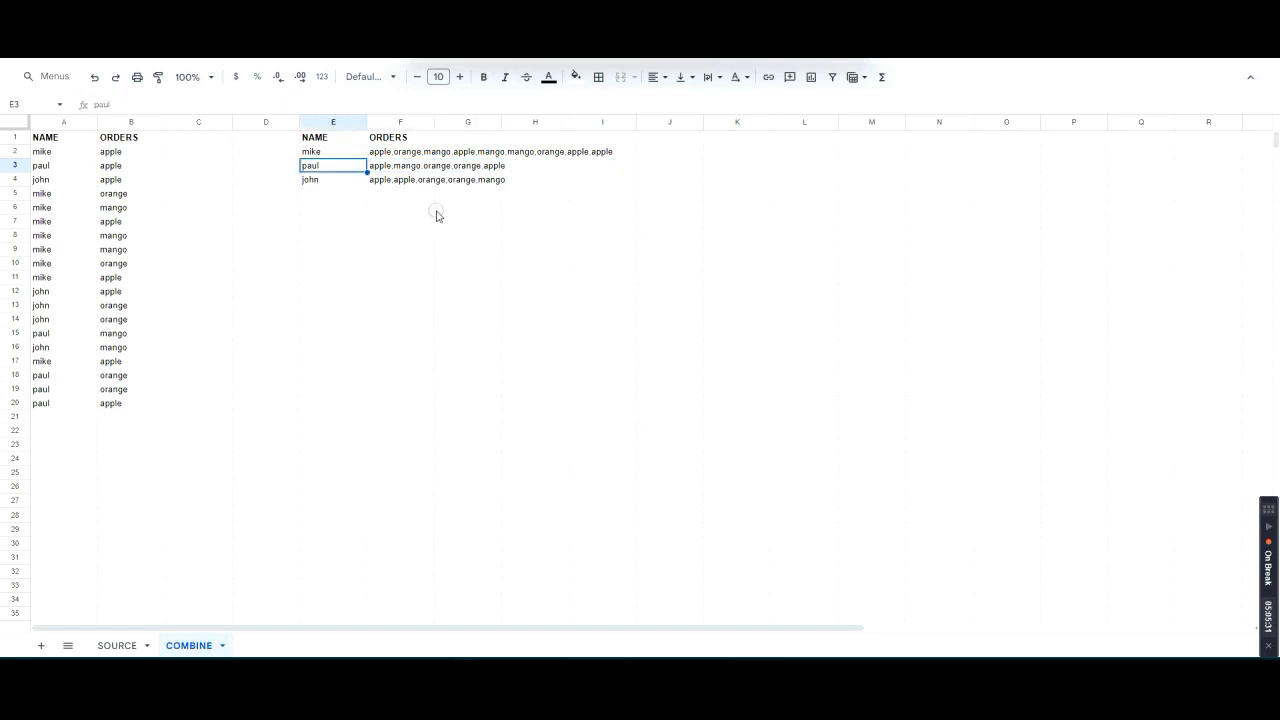
pyautogui.click(412, 164)
pyautogui.click(316, 168)
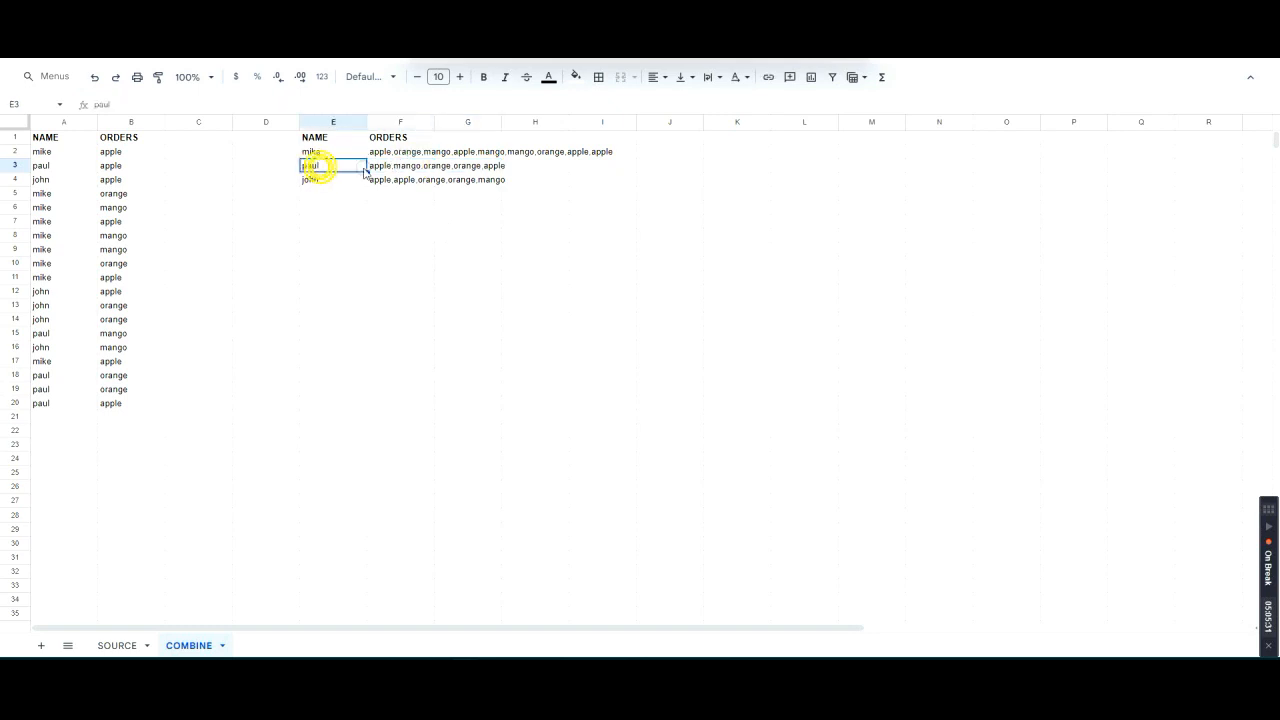
pyautogui.click(402, 168)
pyautogui.click(328, 164)
pyautogui.click(412, 168)
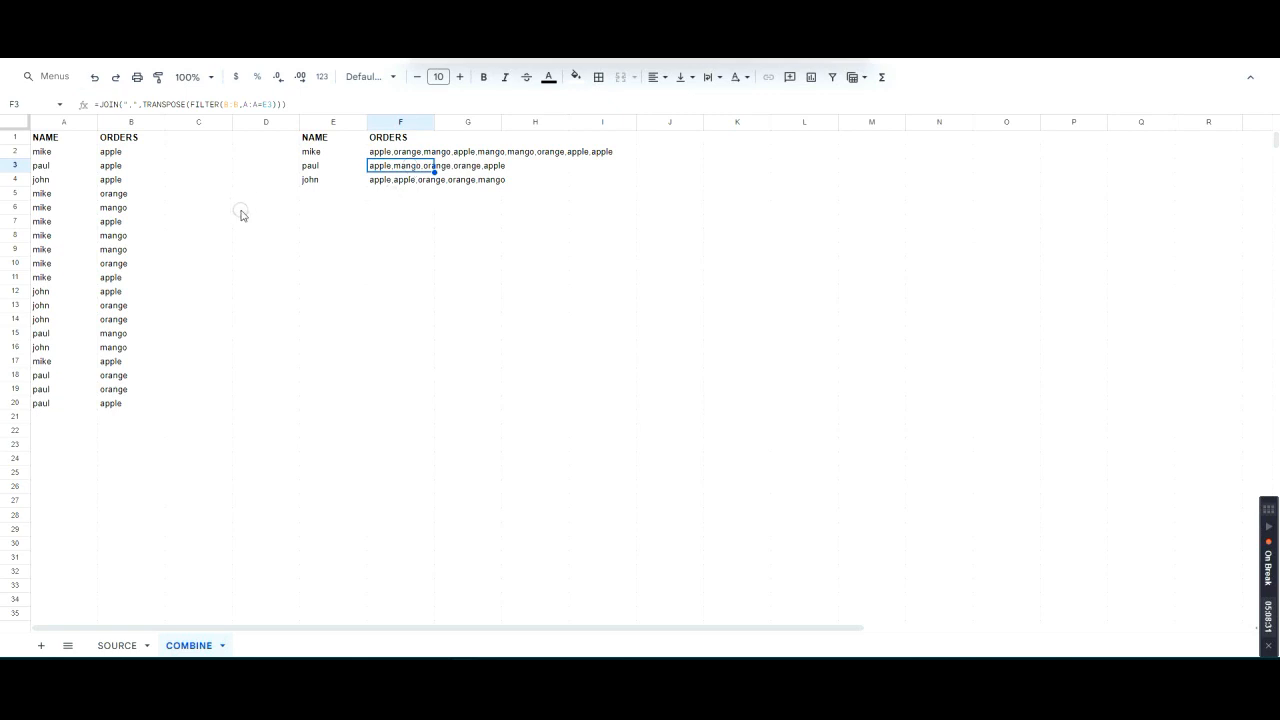
# Step: Enter the date 10/21/2003 in C2, beside the first order
pyautogui.click(190, 140)
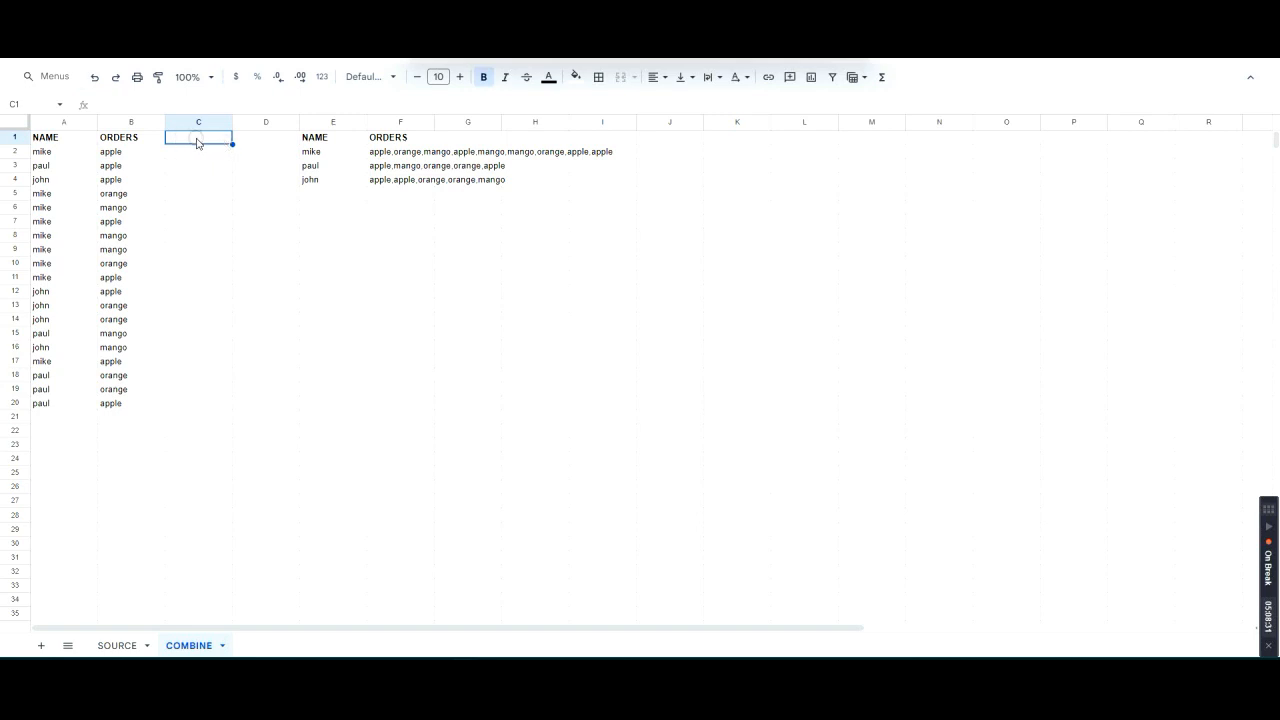
pyautogui.click(201, 155)
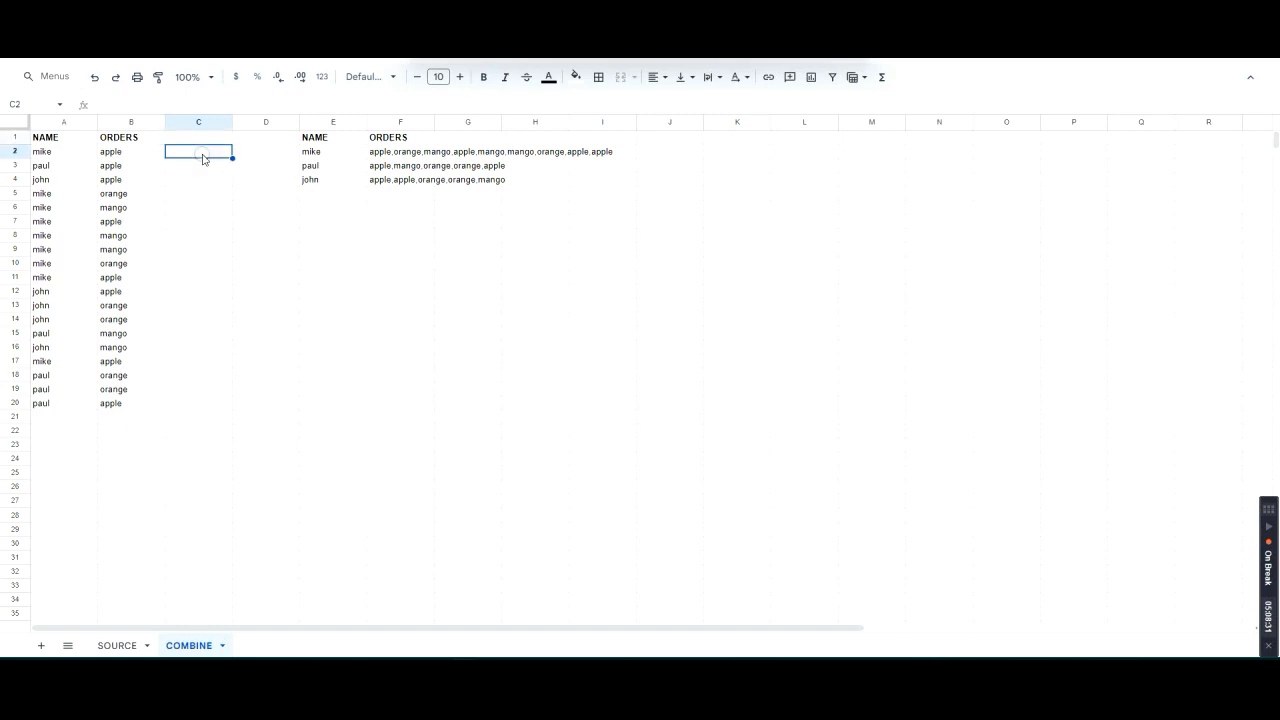
pyautogui.write('10/21/2003')
pyautogui.press('Return')
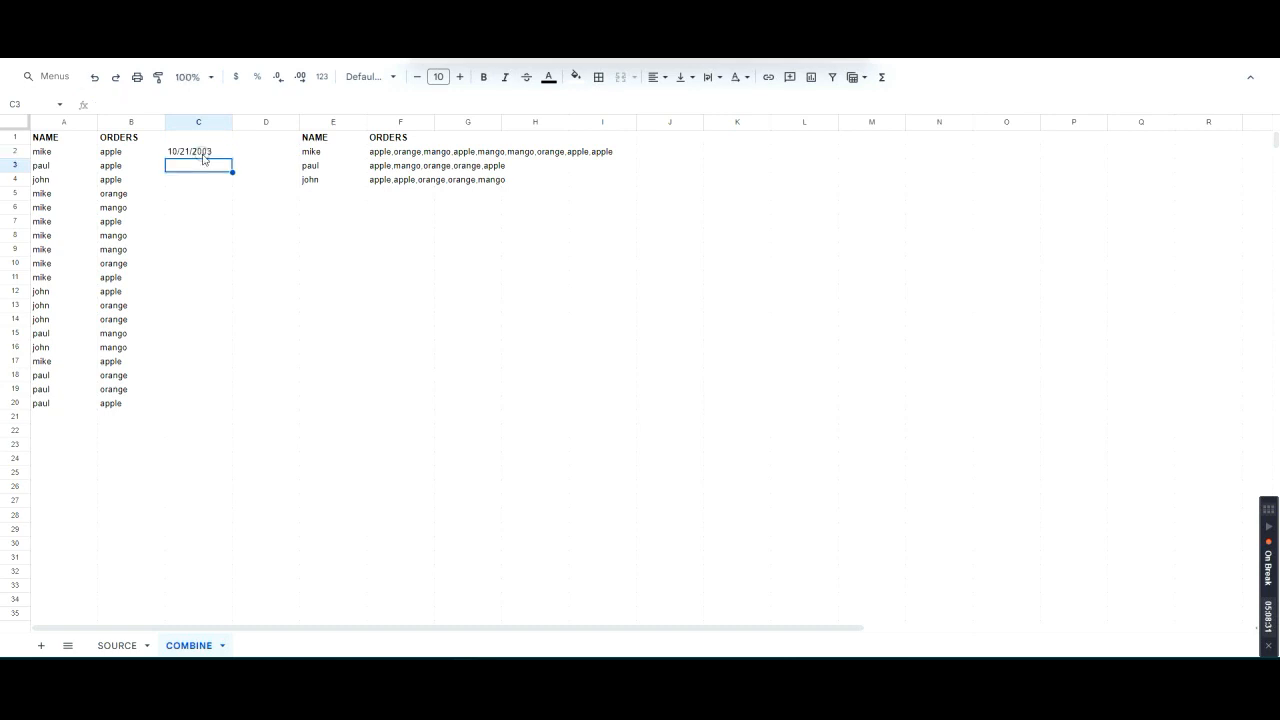
# Step: Fill the C2 date down column C through C20 so every order row has a date
pyautogui.hotkey('ctrl', 'd')
pyautogui.press('Up')
pyautogui.hotkey('shift', 'Down')
pyautogui.hotkey('shift', 'Down')
pyautogui.hotkey('shift', 'Down')
pyautogui.hotkey('shift', 'Down')
pyautogui.hotkey('shift', 'Down')
pyautogui.hotkey('shift', 'Down')
pyautogui.hotkey('shift', 'Down')
pyautogui.hotkey('shift', 'Down')
pyautogui.hotkey('shift', 'Down')
pyautogui.hotkey('shift', 'Down')
pyautogui.hotkey('shift', 'Down')
pyautogui.hotkey('shift', 'Down')
pyautogui.hotkey('shift', 'Down')
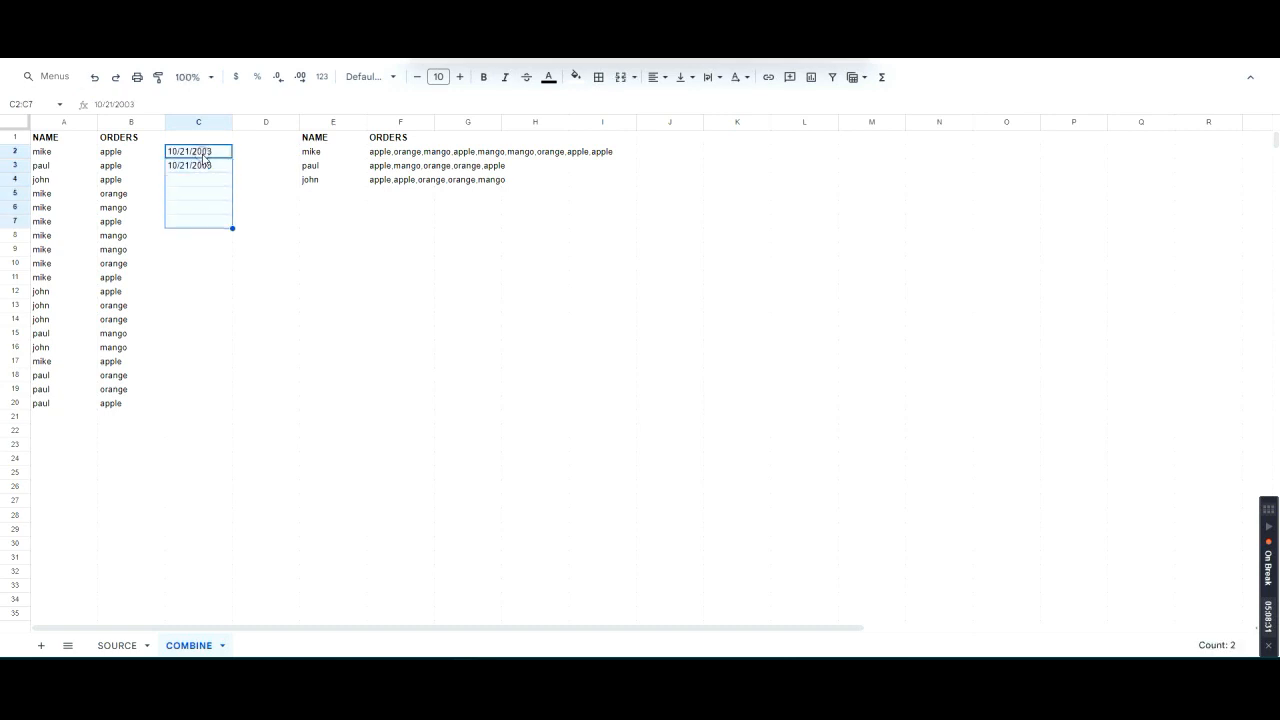
pyautogui.hotkey('shift', 'Down')
pyautogui.hotkey('shift', 'Down')
pyautogui.hotkey('shift', 'Down')
pyautogui.hotkey('shift', 'Down')
pyautogui.hotkey('shift', 'Down')
pyautogui.hotkey('ctrl', 'd')
pyautogui.click(203, 157)
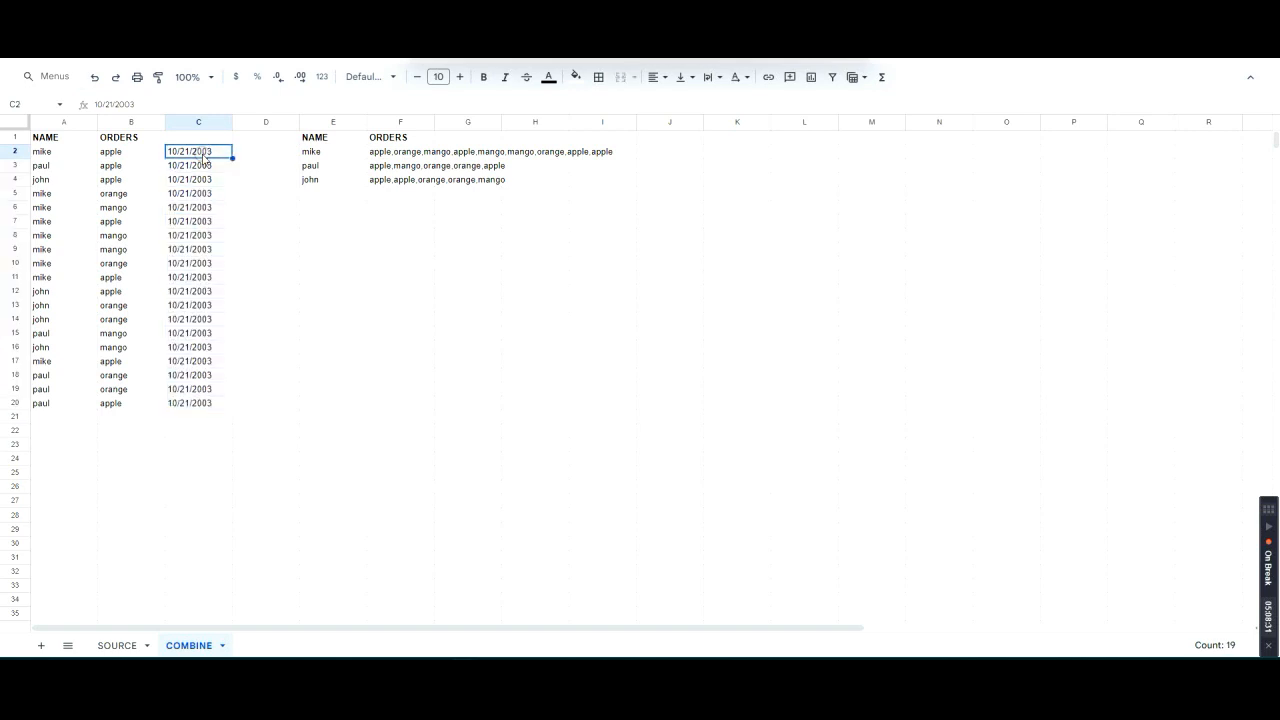
# Step: Change the date in C3 to 9/21/2003 and copy that cell
pyautogui.press('Down')
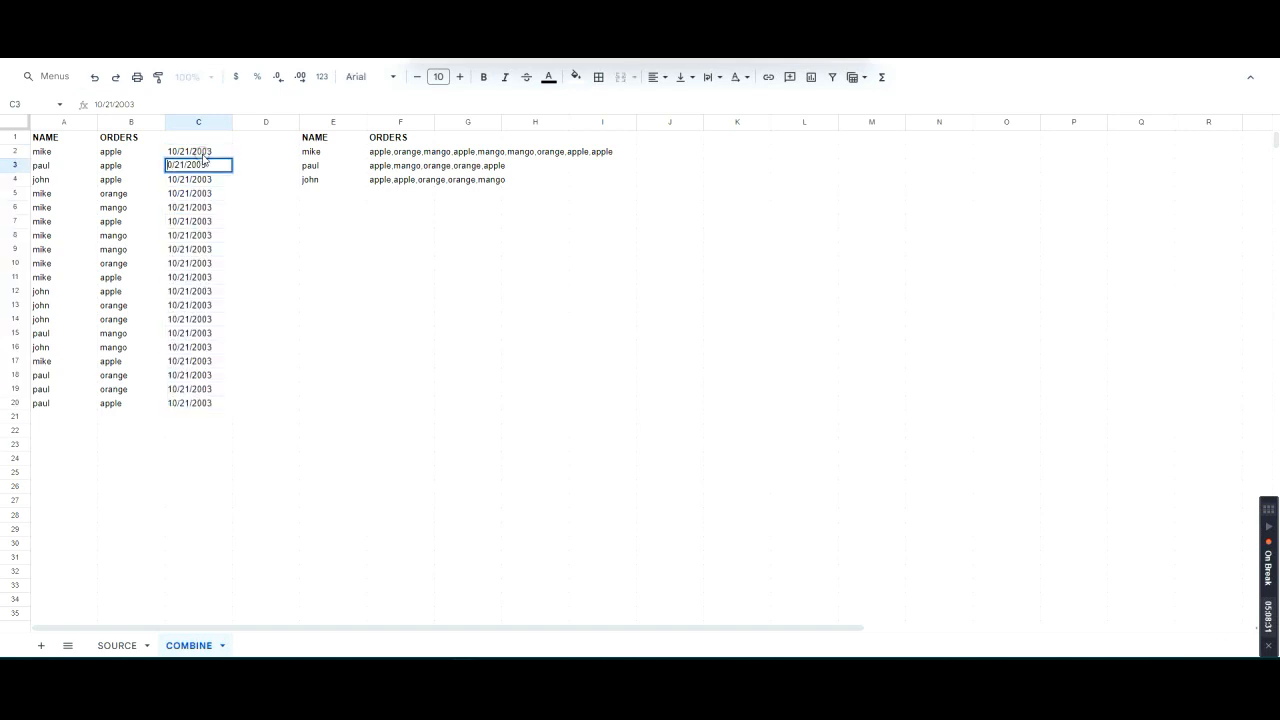
pyautogui.press('Delete')
pyautogui.write('9')
pyautogui.press('Return')
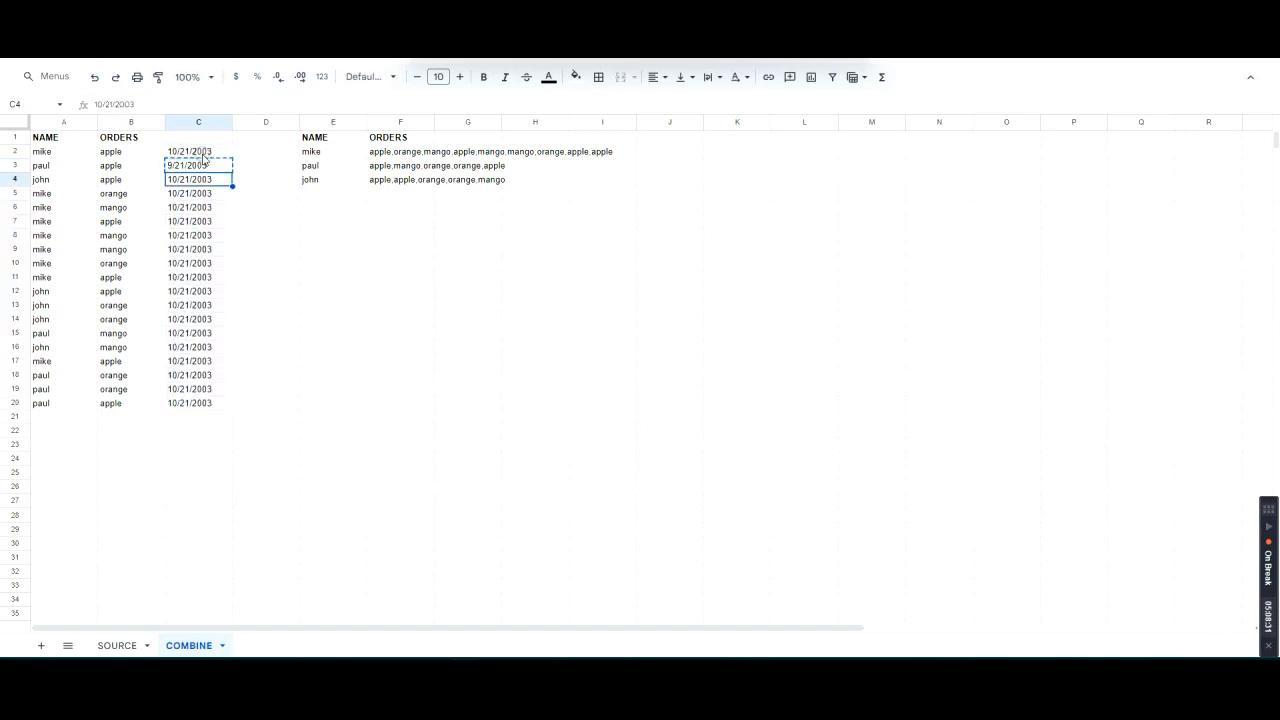
# Step: Paste the 9/21/2003 date into C8 and C19, undoing any stray paste
pyautogui.press('Down')
pyautogui.press('Down')
pyautogui.press('Down')
pyautogui.press('Down')
pyautogui.hotkey('ctrl', 'v')
pyautogui.press('Down')
pyautogui.press('Down')
pyautogui.hotkey('ctrl', 'v')
pyautogui.hotkey('ctrl', 'Down')
pyautogui.hotkey('ctrl', 'Down')
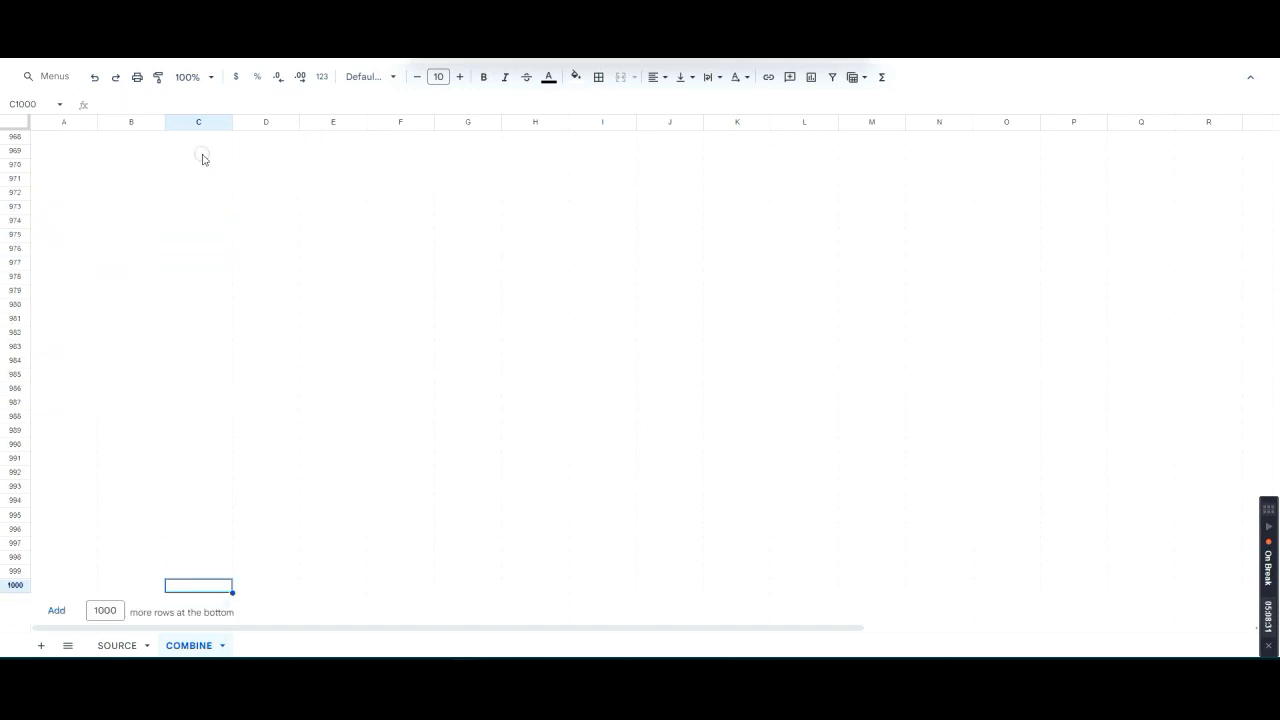
pyautogui.hotkey('ctrl', 'Up')
pyautogui.hotkey('ctrl', 'Up')
pyautogui.hotkey('ctrl', 'z')
pyautogui.hotkey('ctrl', 'Down')
pyautogui.hotkey('ctrl', 'Down')
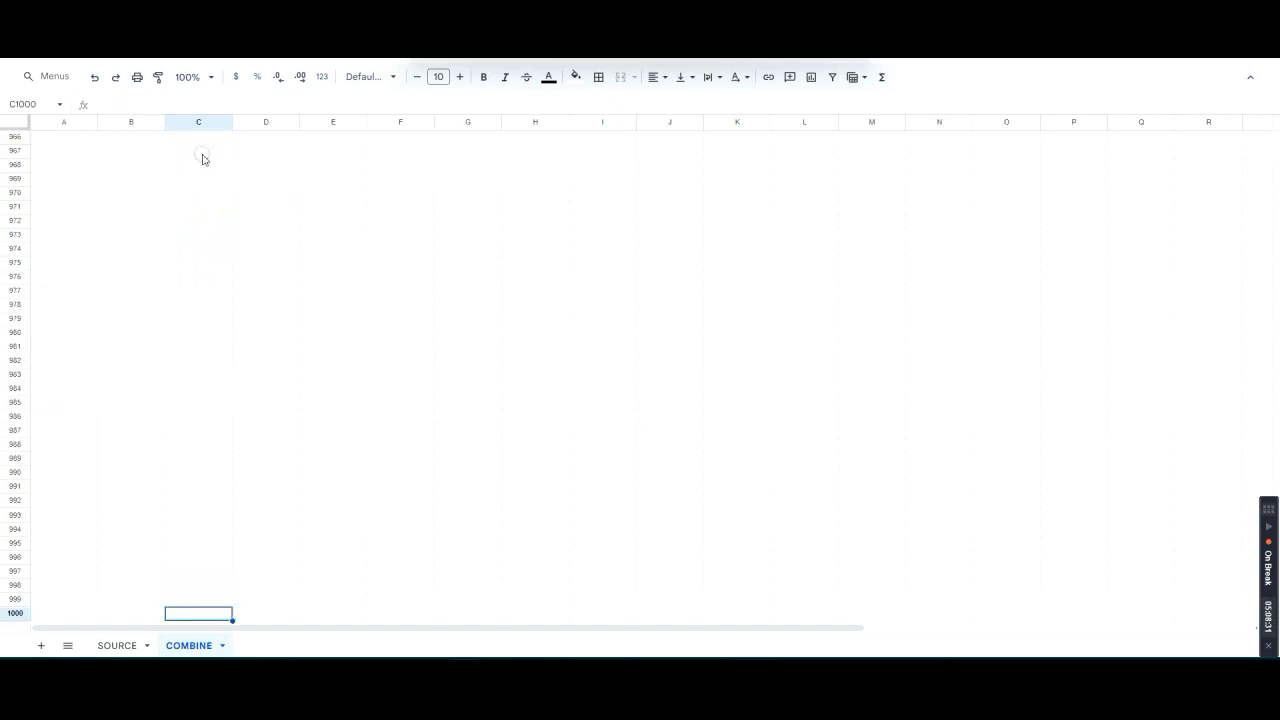
pyautogui.hotkey('ctrl', 'Up')
pyautogui.press('Up')
pyautogui.press('Up')
pyautogui.press('Up')
pyautogui.press('Down')
pyautogui.press('Down')
pyautogui.hotkey('ctrl', 'v')
pyautogui.hotkey('ctrl', 'Up')
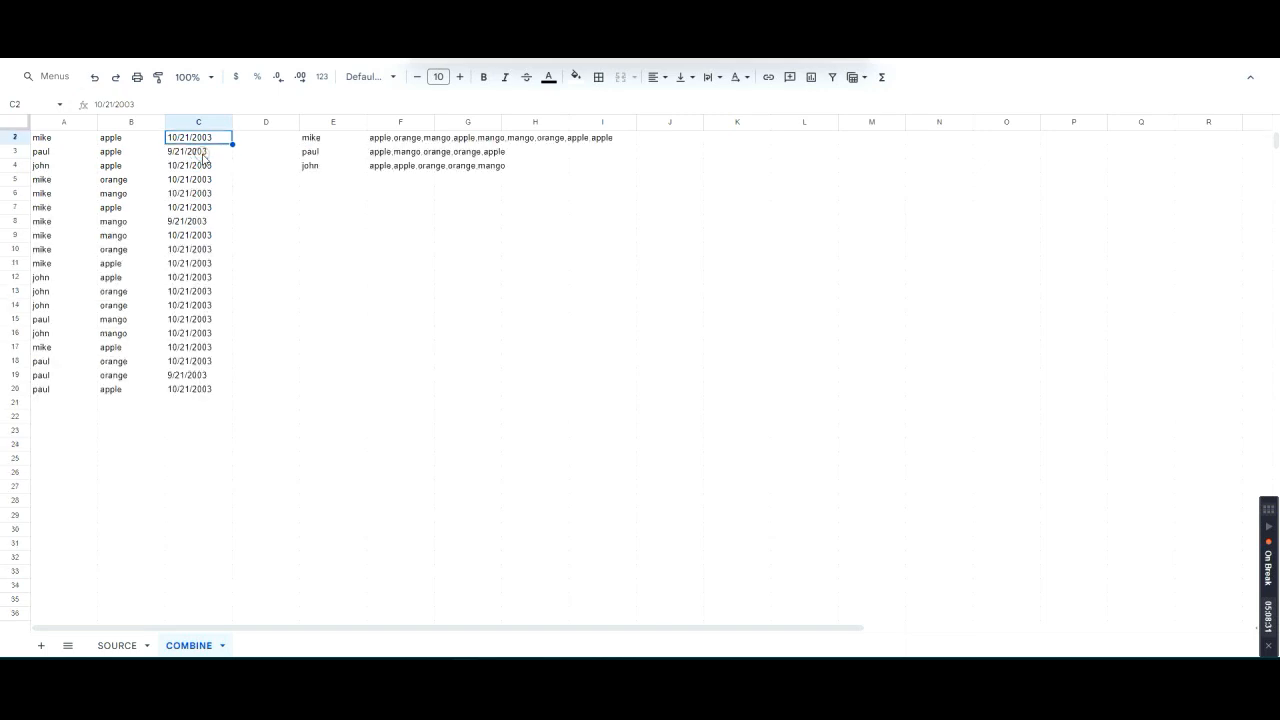
pyautogui.click(203, 153)
pyautogui.doubleClick(204, 151)
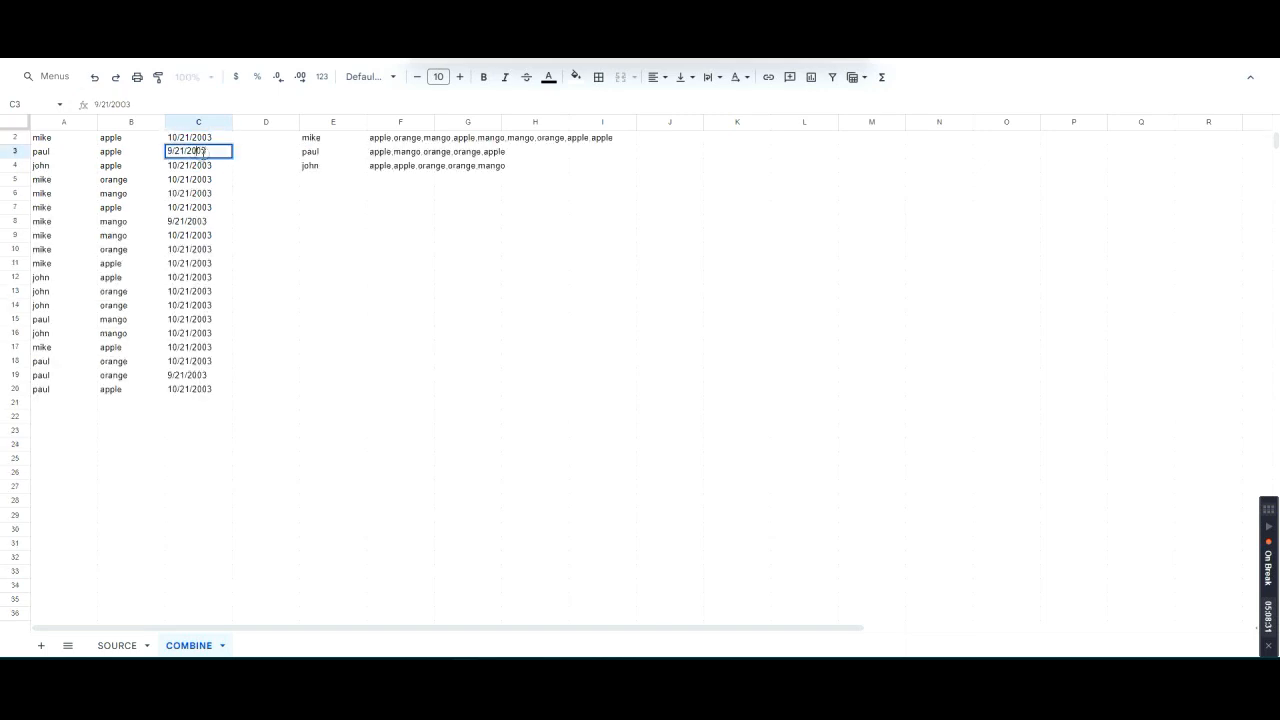
pyautogui.press('Escape')
pyautogui.press('Up')
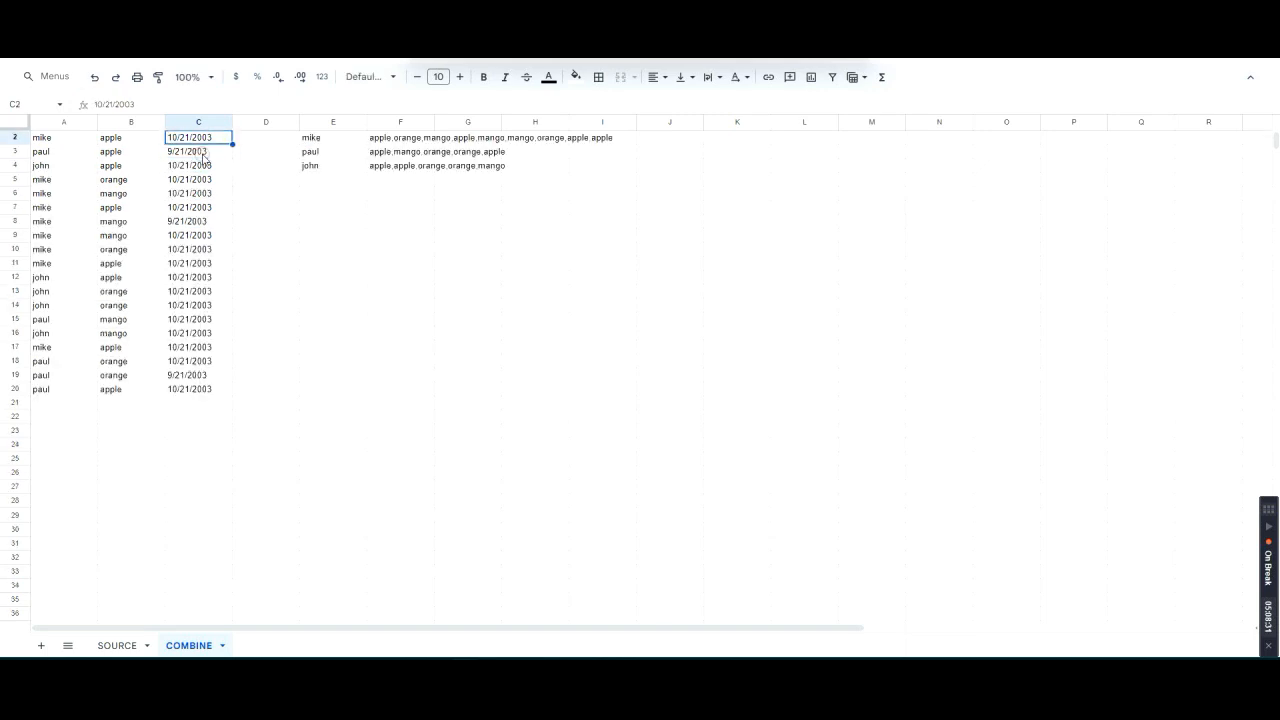
pyautogui.scroll(1, 203, 157)
pyautogui.doubleClick(204, 151)
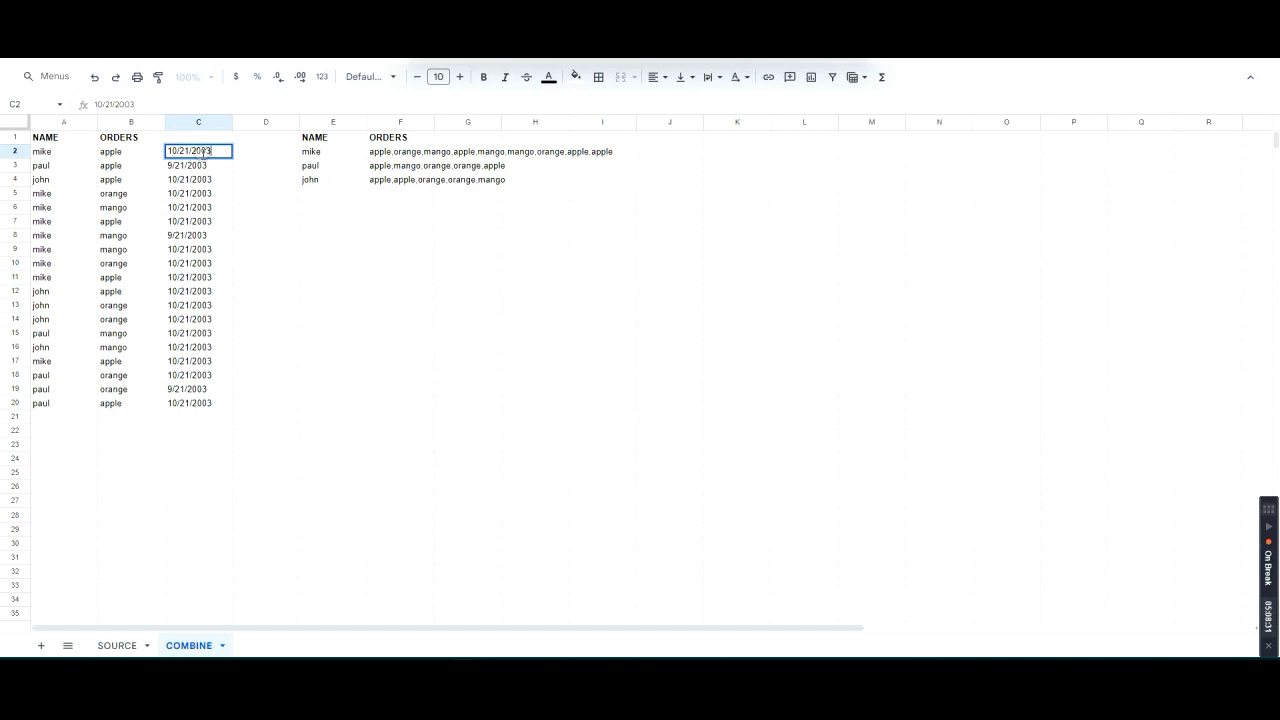
pyautogui.press('Escape')
# Step: Change the date in C4 to 11/21/2003 and copy that cell
pyautogui.press('Down')
pyautogui.press('Down')
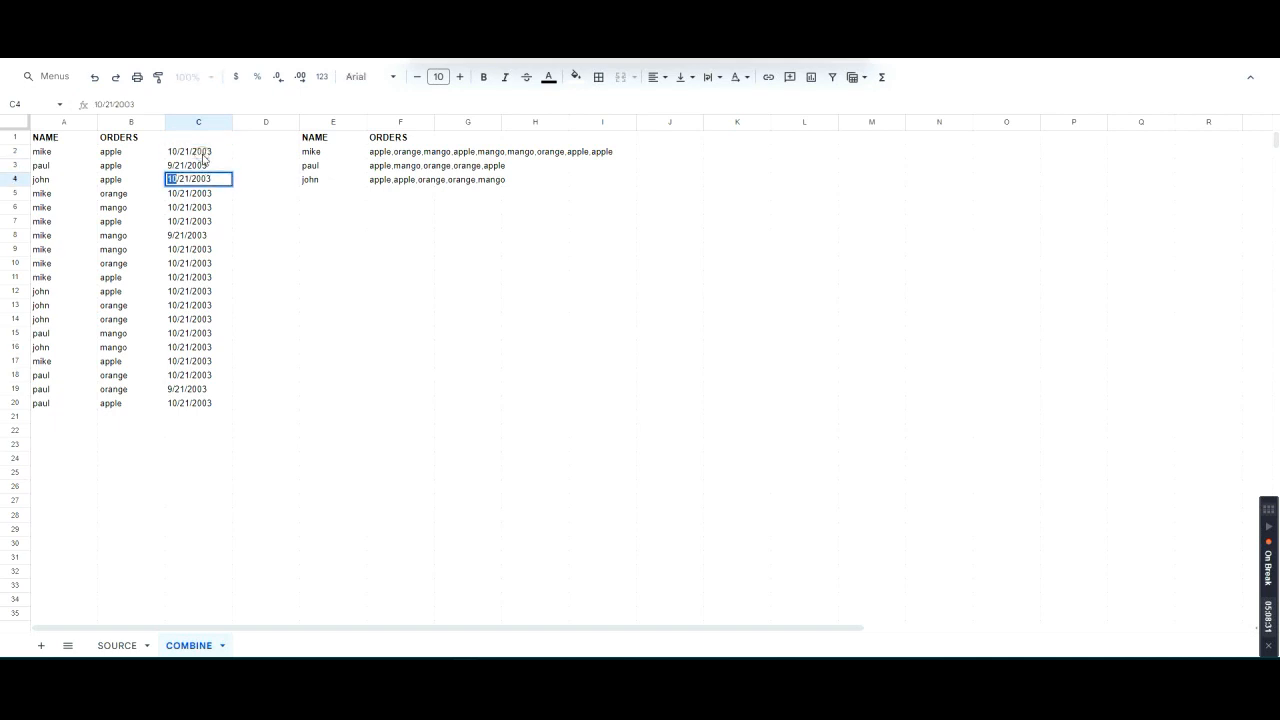
pyautogui.write('11')
pyautogui.press('Return')
pyautogui.press('Up')
pyautogui.hotkey('ctrl', 'c')
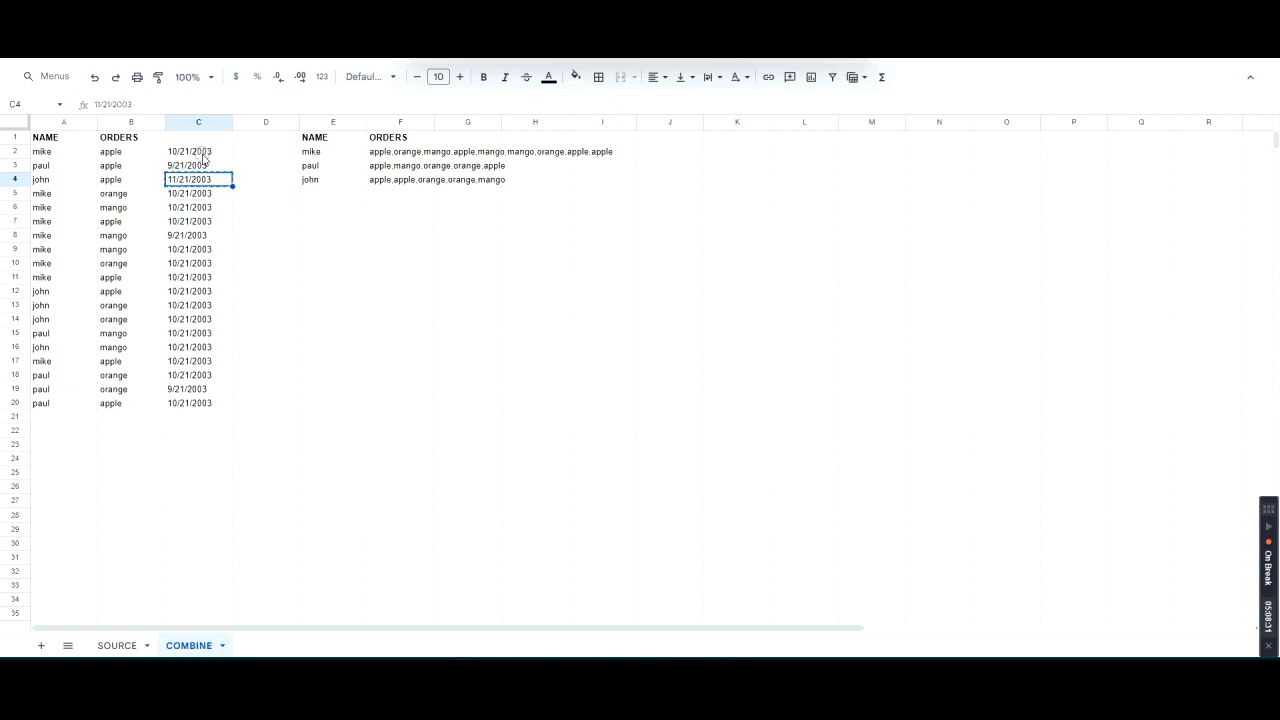
# Step: Paste the 11/21/2003 date into C6, C11, C12 and C15
pyautogui.press('Down')
pyautogui.press('Down')
pyautogui.hotkey('ctrl', 'v')
pyautogui.press('Down')
pyautogui.press('Down')
pyautogui.press('Down')
pyautogui.press('Down')
pyautogui.press('Down')
pyautogui.hotkey('shift', 'Down')
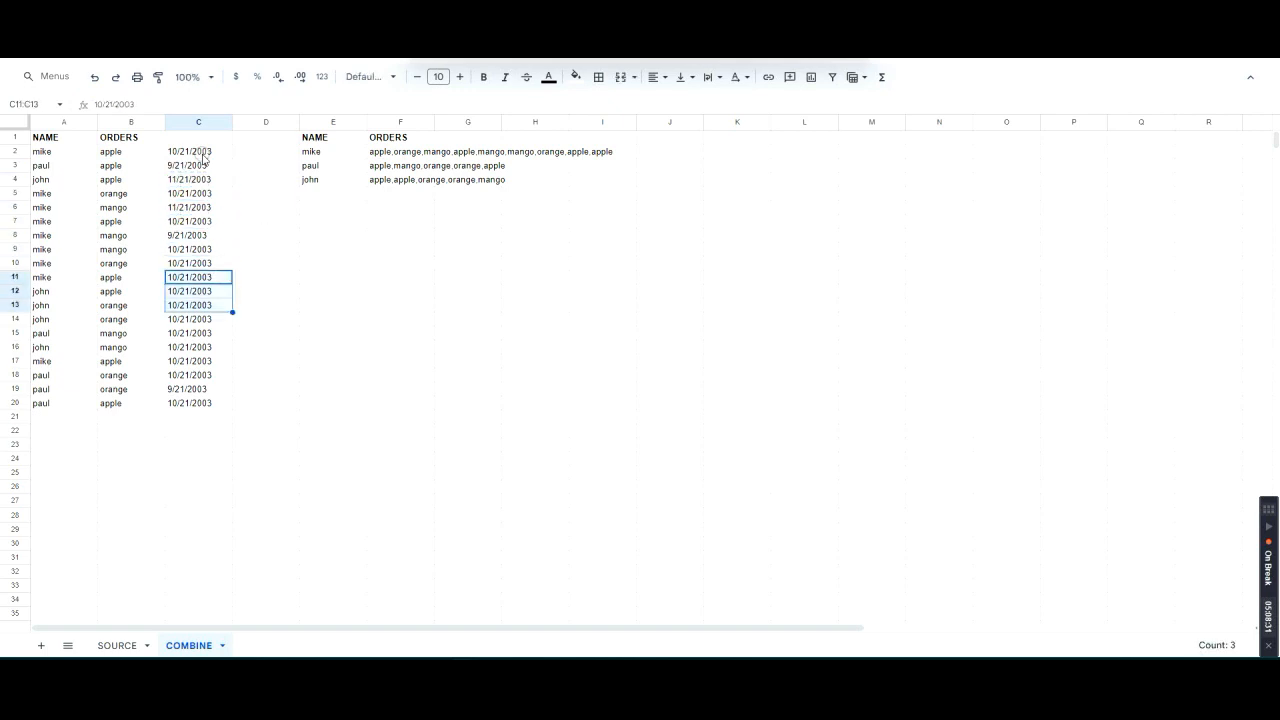
pyautogui.hotkey('ctrl', 'v')
pyautogui.press('Down')
pyautogui.press('Down')
pyautogui.press('Down')
pyautogui.press('Down')
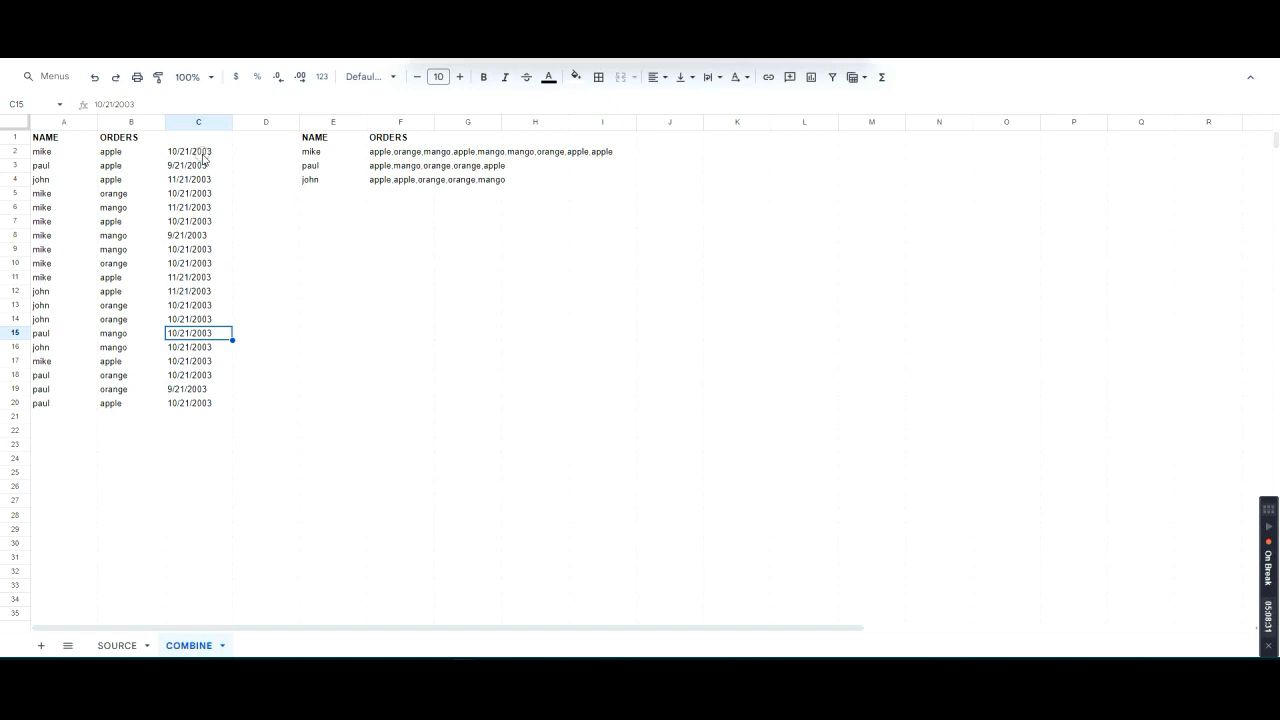
pyautogui.hotkey('ctrl', 'v')
# Step: Change the date in C11 to 08/21/2003
pyautogui.press('Up')
pyautogui.press('Up')
pyautogui.press('Up')
pyautogui.press('Up')
pyautogui.press('Up')
pyautogui.press('Up')
pyautogui.press('Up')
pyautogui.press('Up')
pyautogui.press('Up')
pyautogui.press('Up')
pyautogui.press('Up')
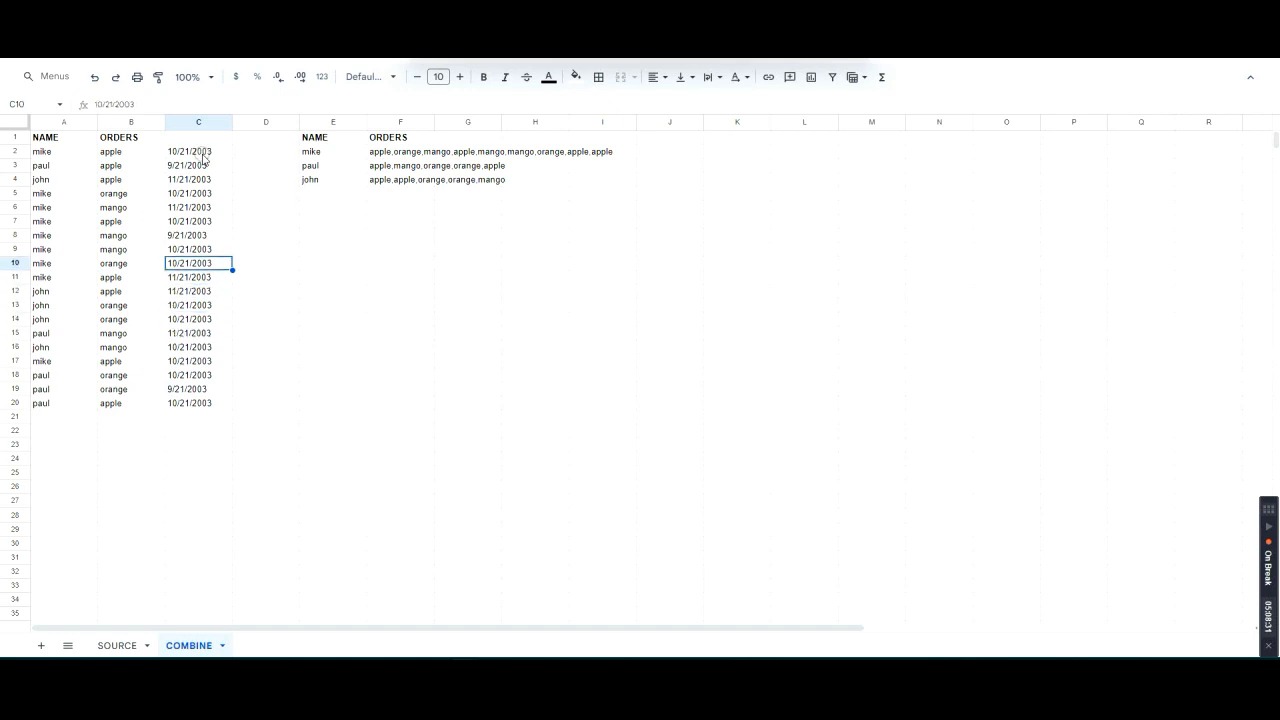
pyautogui.press('Down')
pyautogui.press('Down')
pyautogui.press('Down')
pyautogui.press('Down')
pyautogui.press('Down')
pyautogui.press('Down')
pyautogui.press('Down')
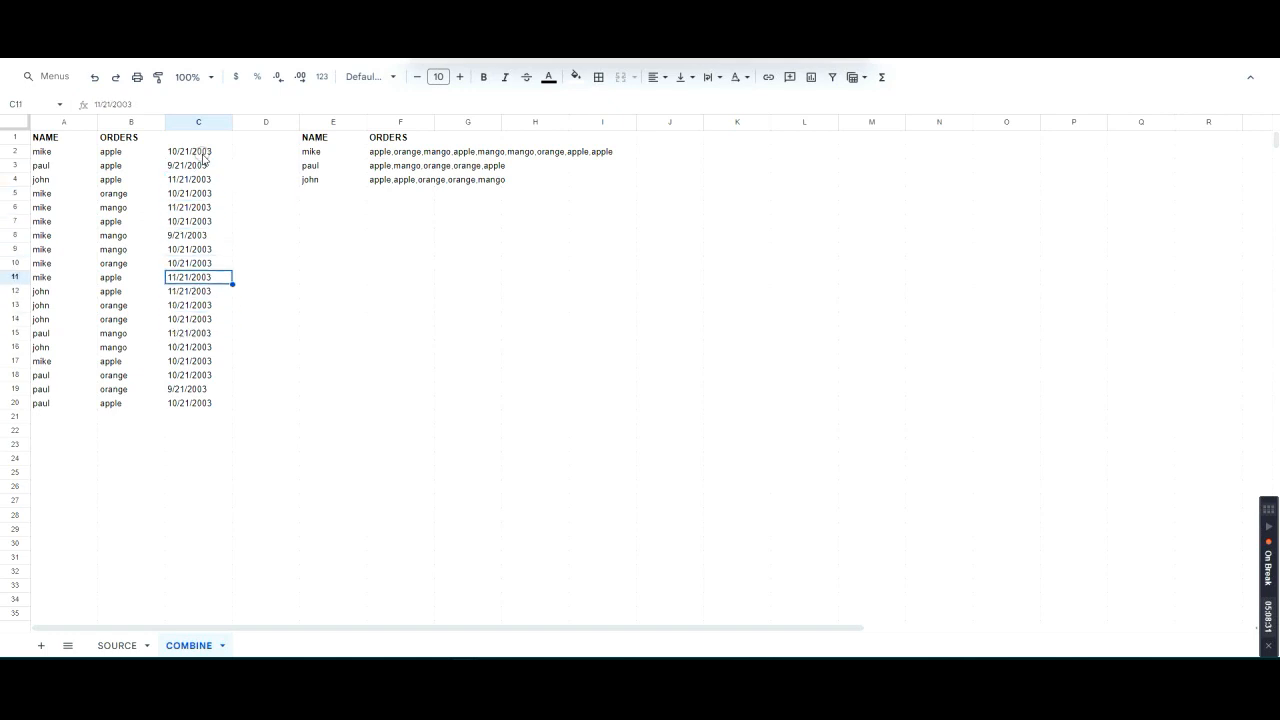
pyautogui.press('F2')
pyautogui.press('Delete')
pyautogui.press('Delete')
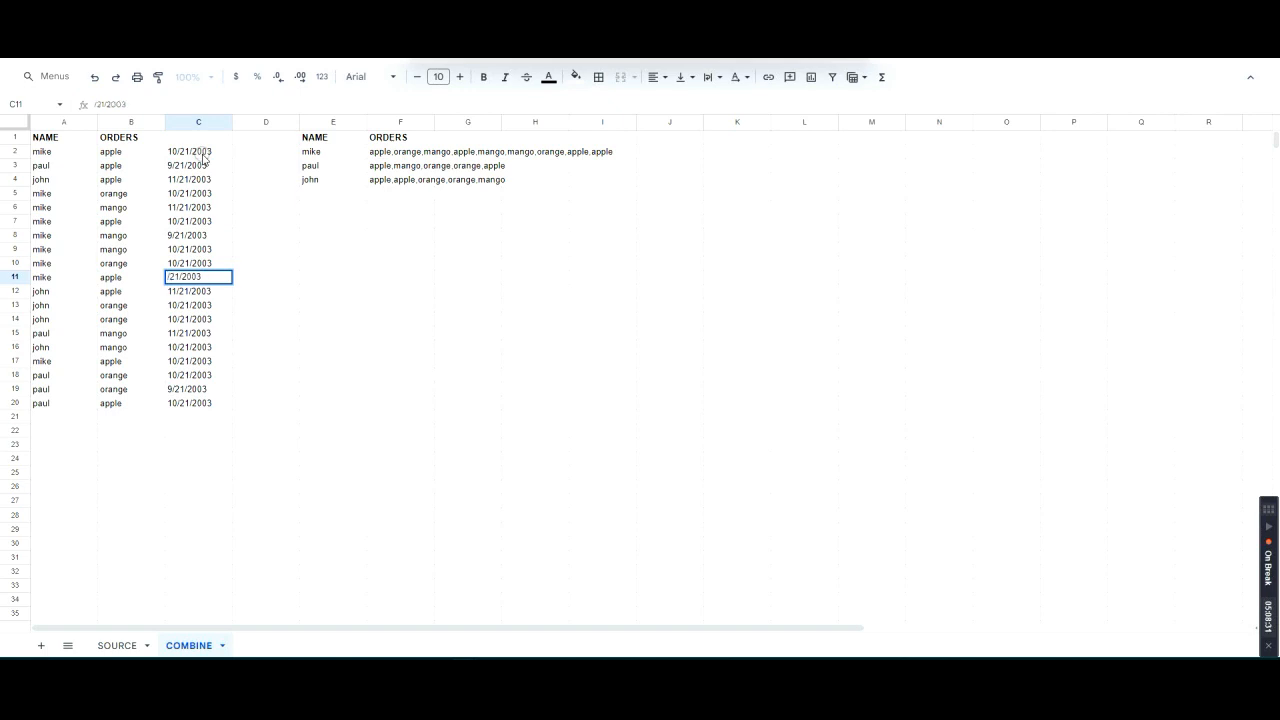
pyautogui.write('08')
pyautogui.press('Return')
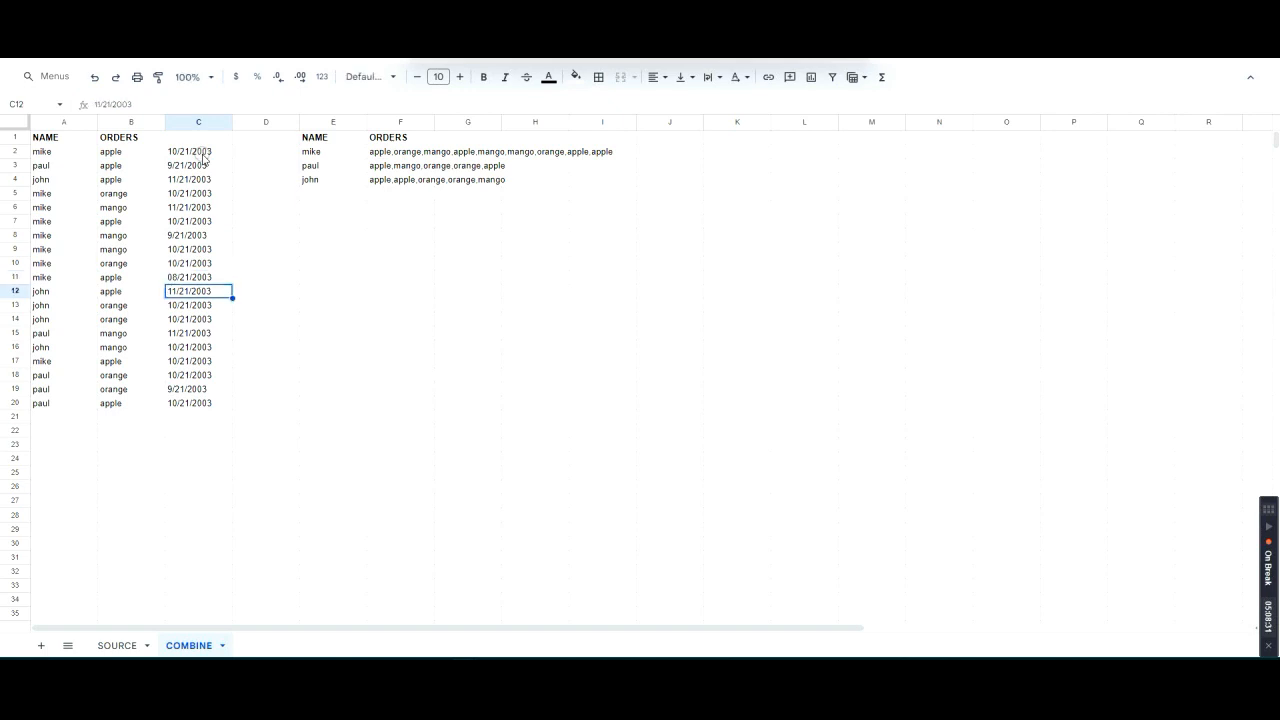
# Step: Copy the 08/21/2003 date from C11 into C18 and C16
pyautogui.press('Up')
pyautogui.hotkey('ctrl', 'Down')
pyautogui.press('Up')
pyautogui.press('Up')
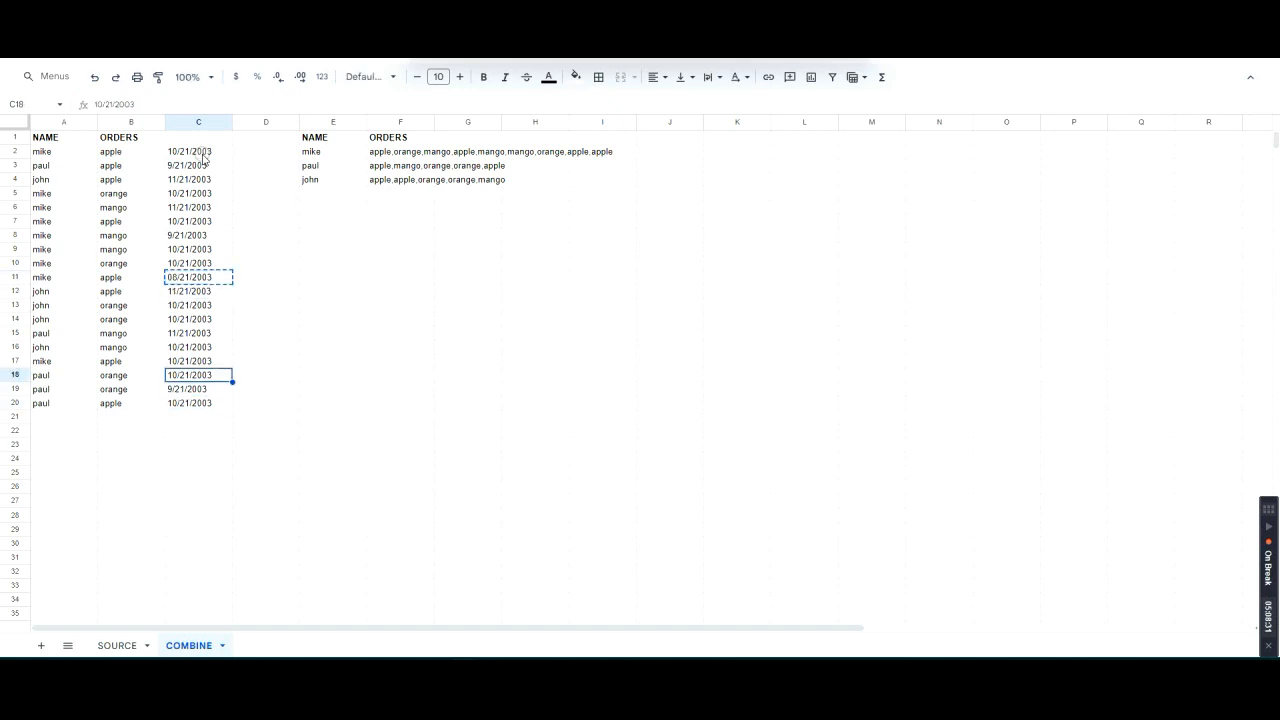
pyautogui.hotkey('ctrl', 'v')
pyautogui.press('Up')
pyautogui.press('Up')
pyautogui.hotkey('ctrl', 'v')
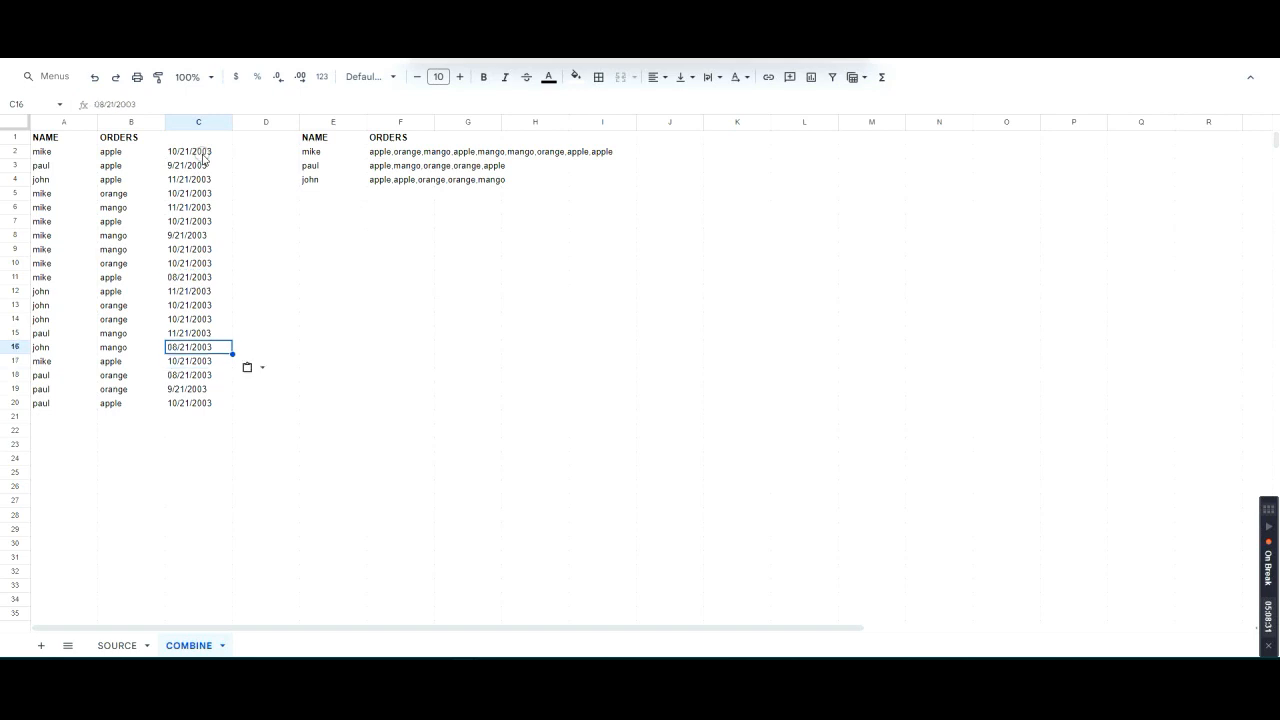
pyautogui.click(220, 235)
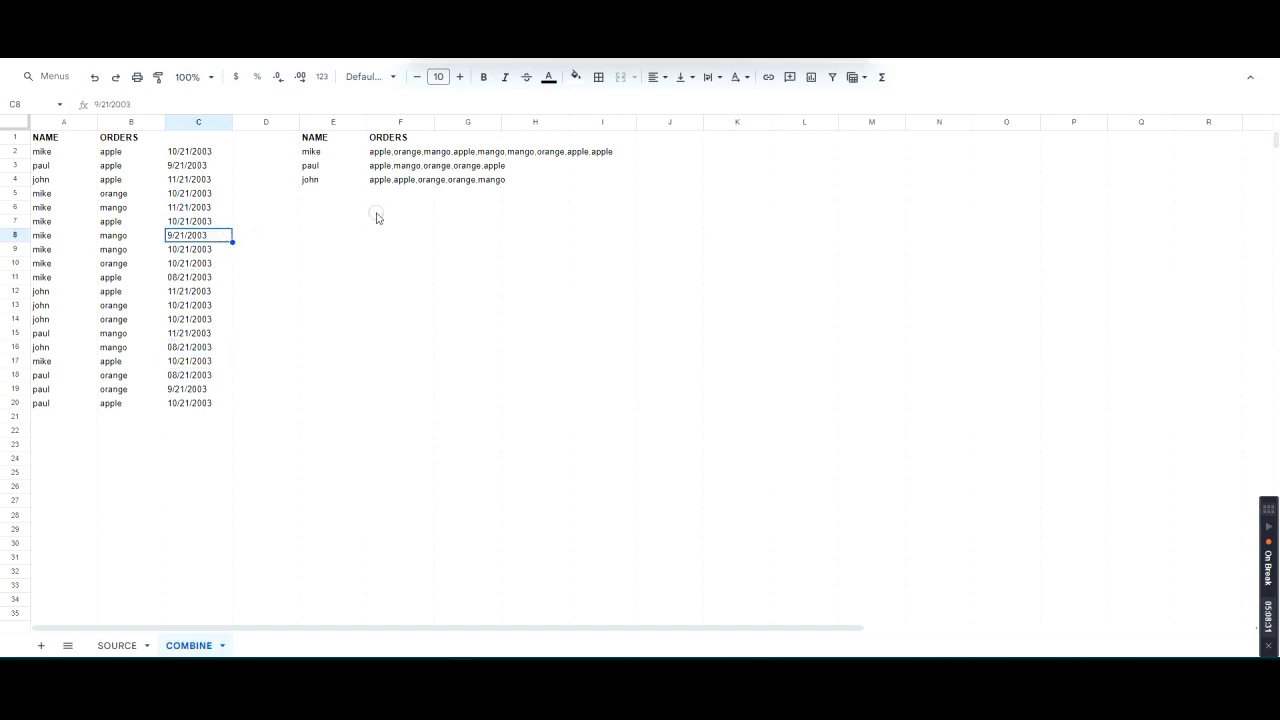
# Step: Enter the header DATE in C1 above the new column of dates
pyautogui.click(201, 139)
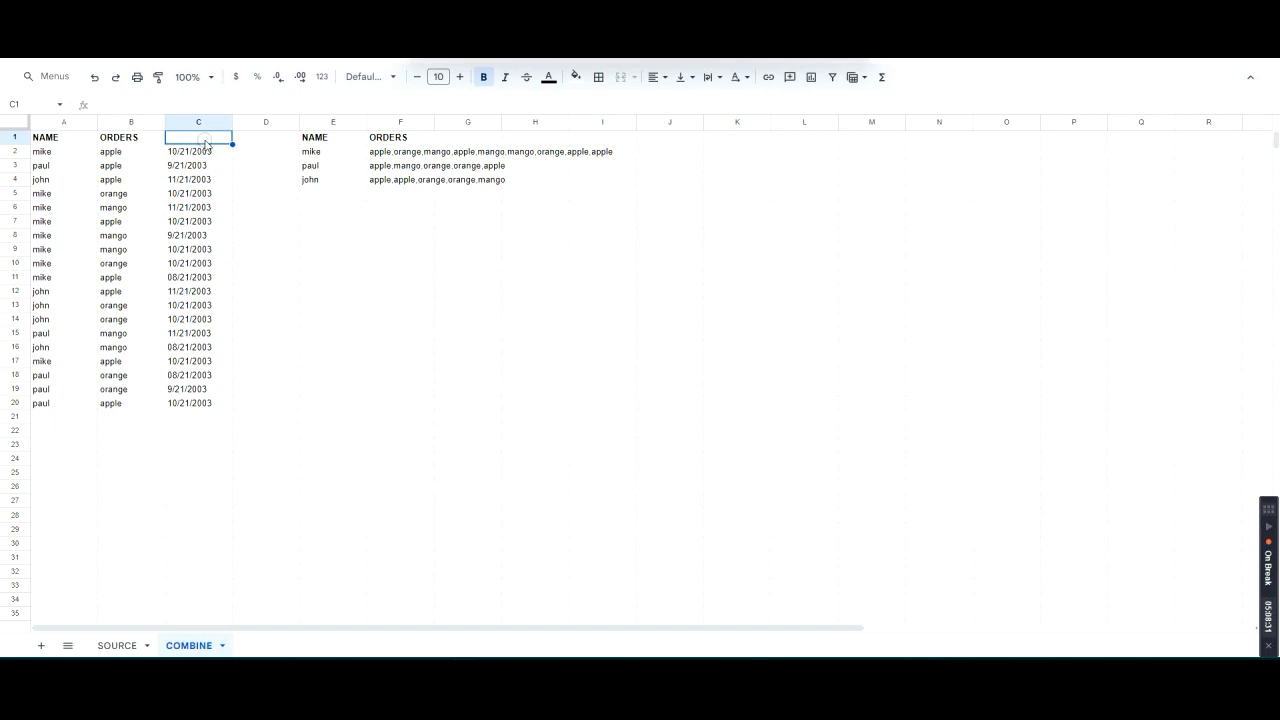
pyautogui.write('DA')
pyautogui.press('Tab')
pyautogui.press('Tab')
pyautogui.press('Tab')
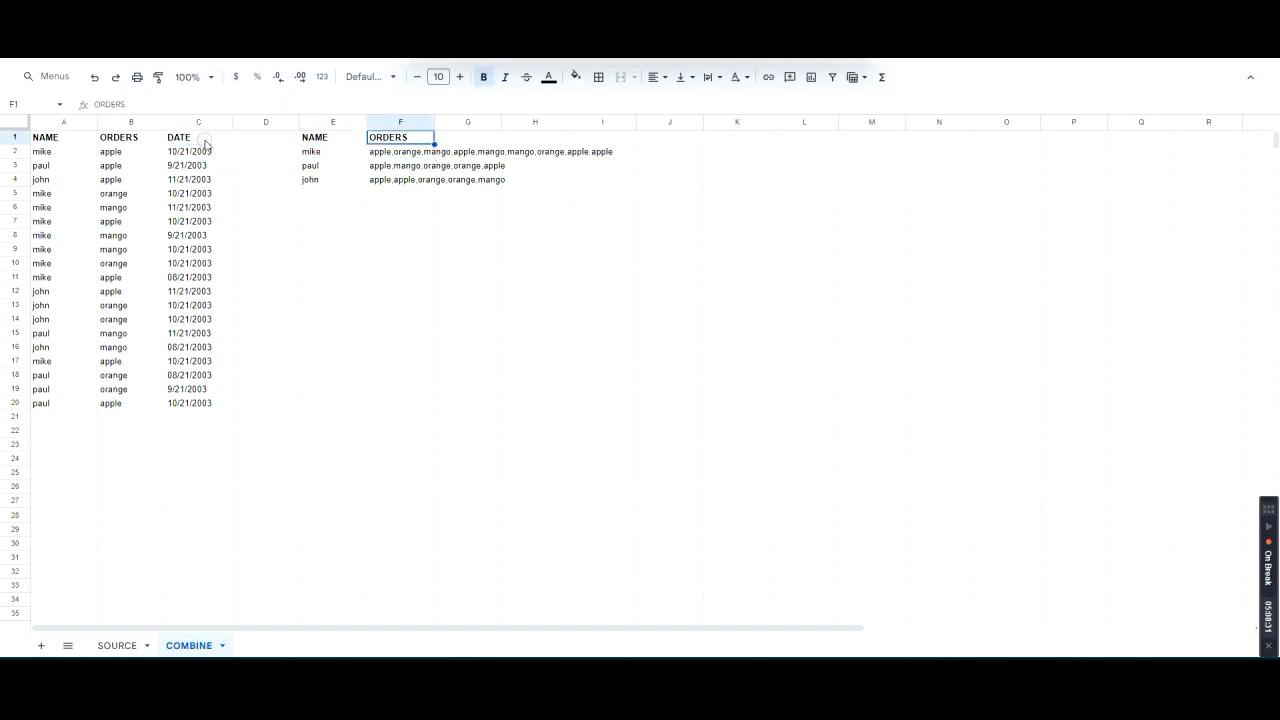
# Step: Examine the combined-orders formula in F2 and the date entries in column C
pyautogui.click(416, 158)
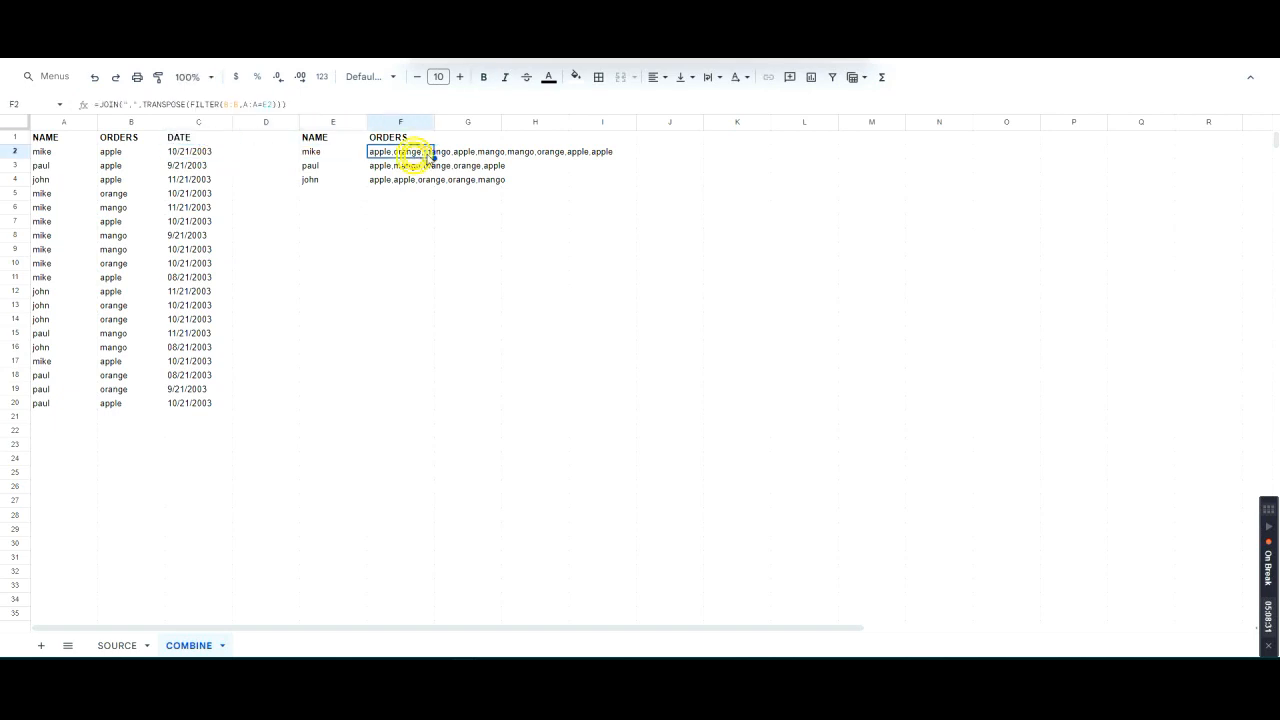
pyautogui.doubleClick(482, 154)
pyautogui.press('Escape')
pyautogui.doubleClick(404, 157)
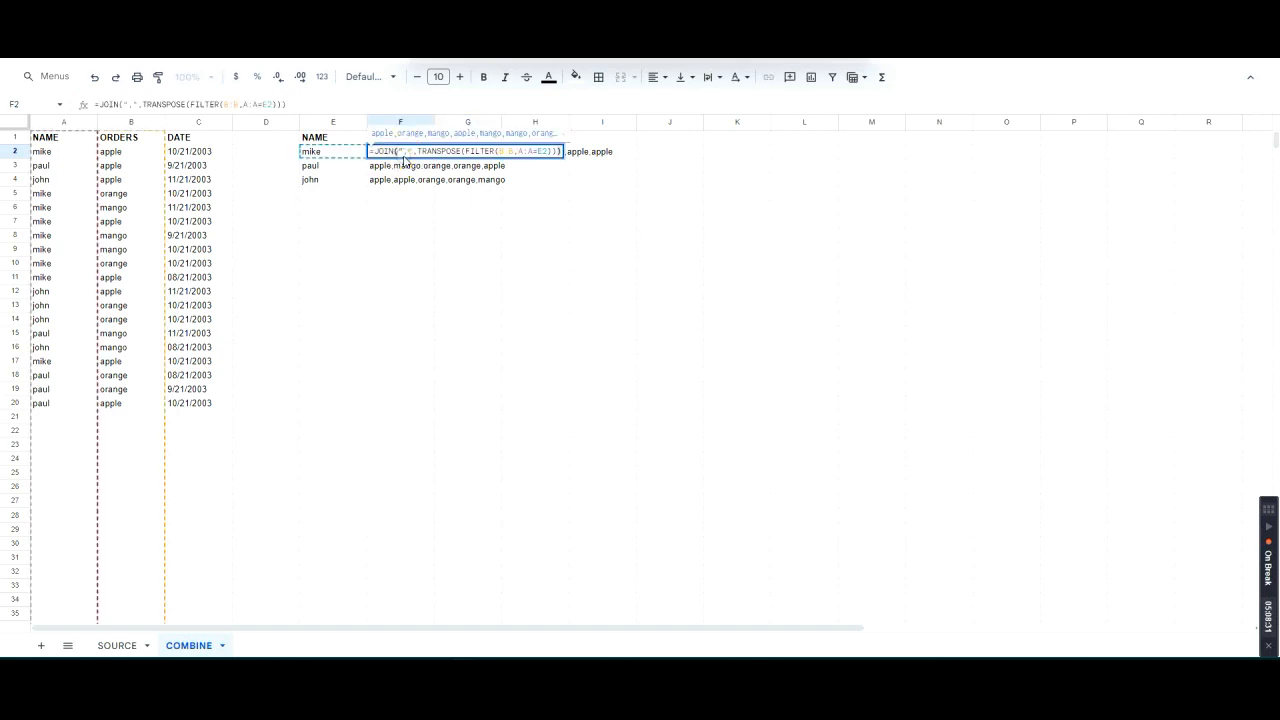
pyautogui.press('Escape')
pyautogui.doubleClick(411, 156)
pyautogui.press('Escape')
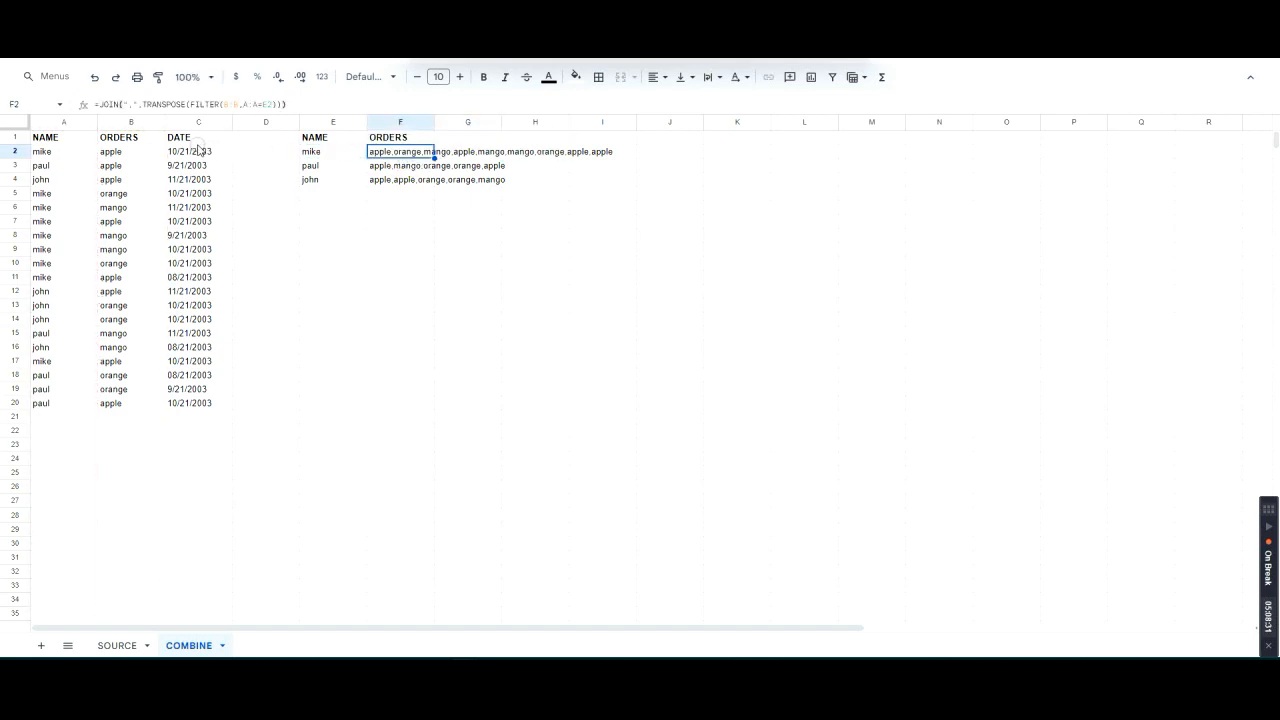
pyautogui.doubleClick(199, 142)
pyautogui.click(203, 153)
# Step: Copy the 10/21/2003 date from C2 into G1 beside the ORDERS header
pyautogui.click(466, 140)
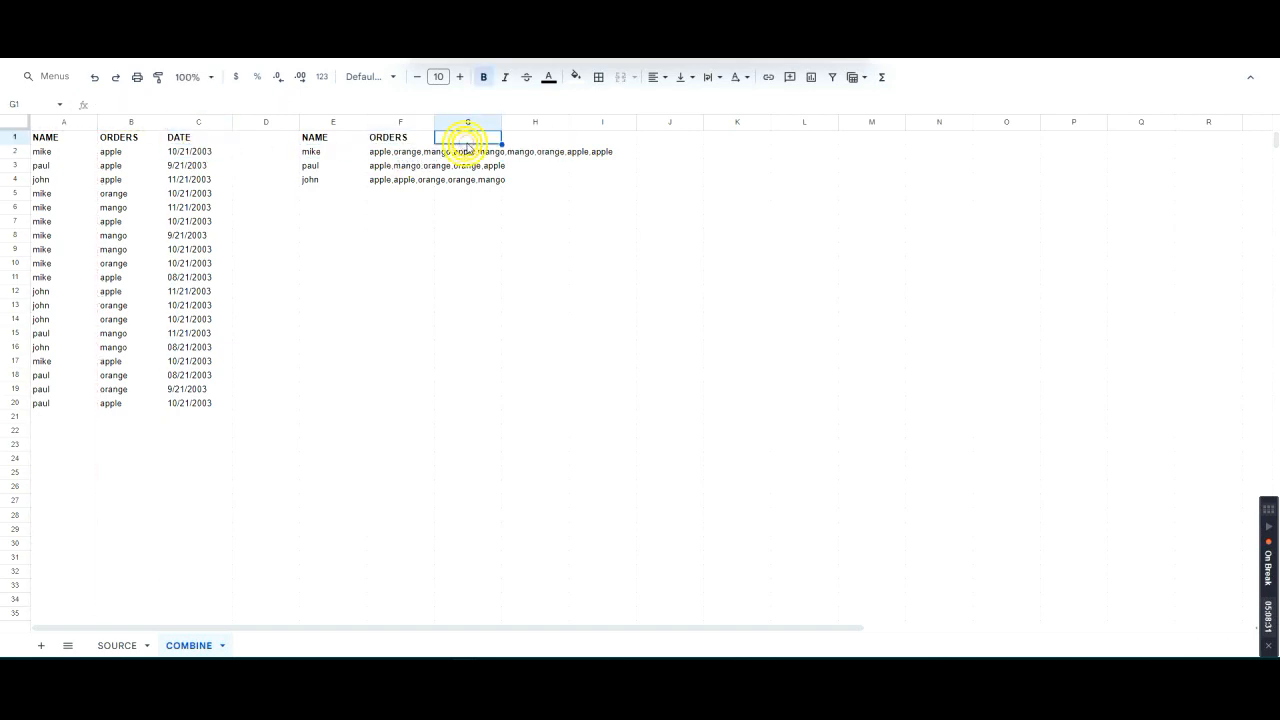
pyautogui.click(200, 152)
pyautogui.hotkey('ctrl', 'c')
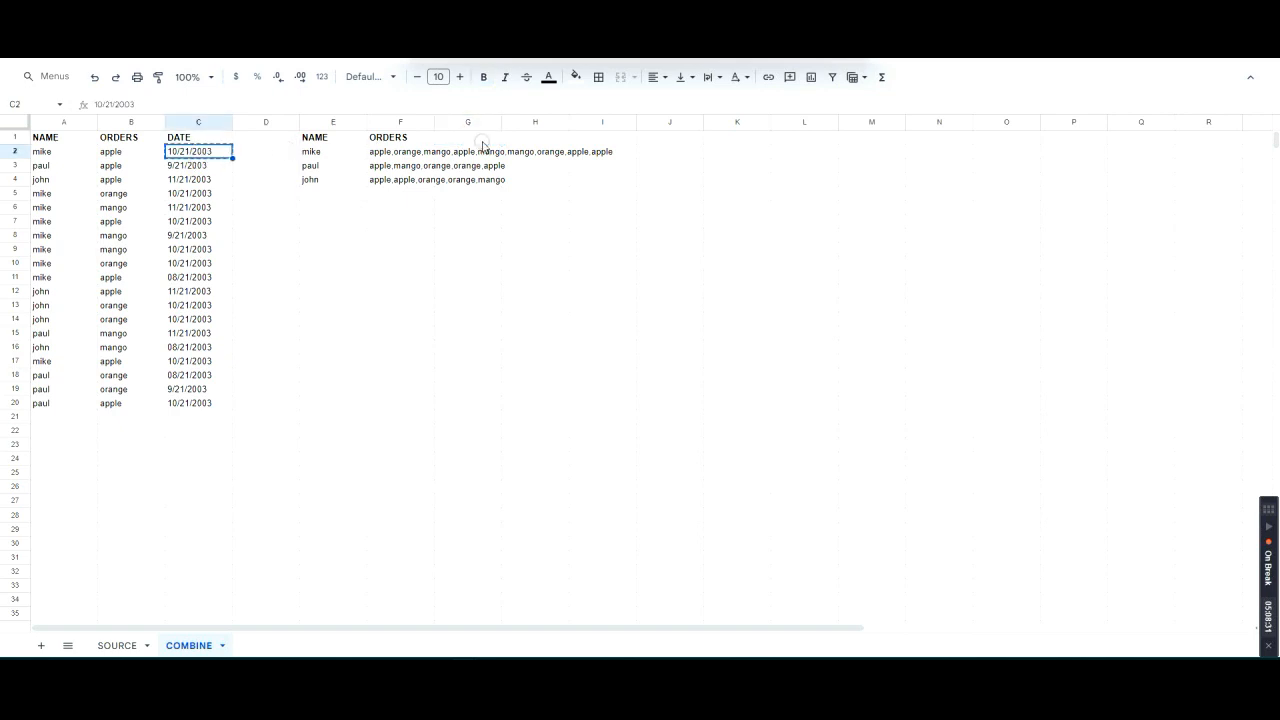
pyautogui.click(482, 140)
pyautogui.hotkey('ctrl', 'v')
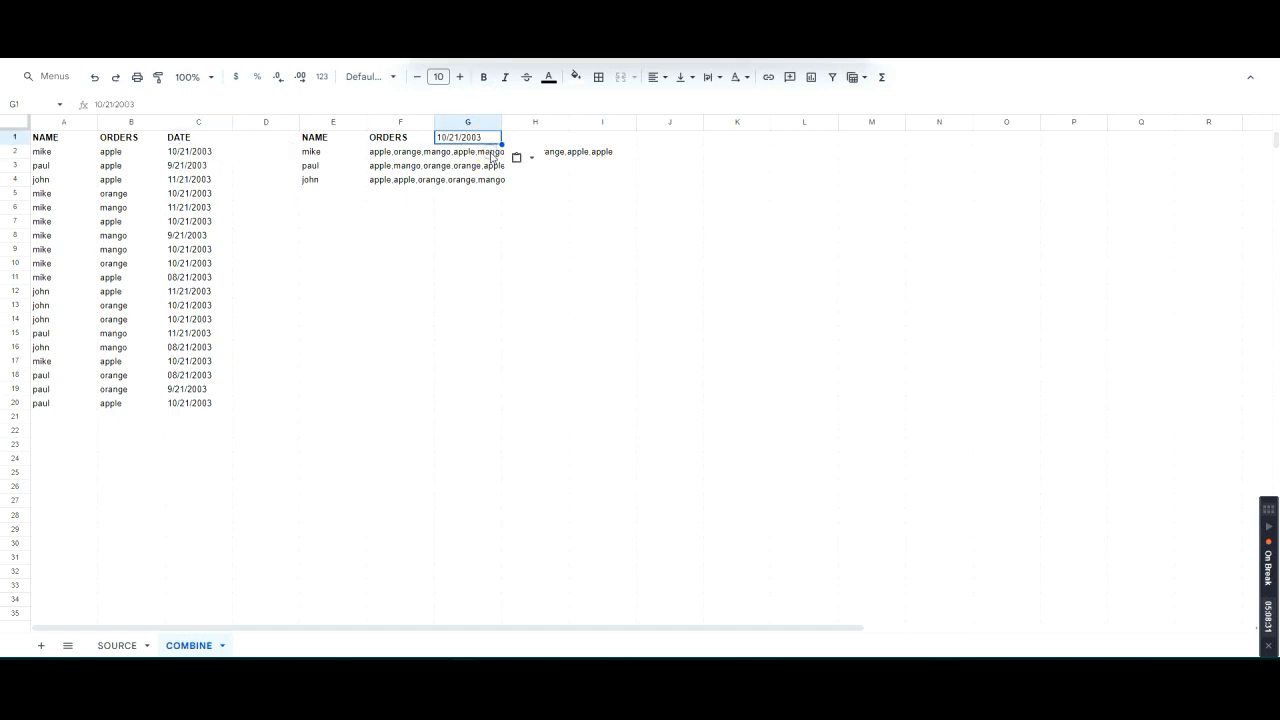
# Step: Apply the Date number format to the whole DATE column C
pyautogui.click(198, 122)
pyautogui.click(165, 78)
pyautogui.moveTo(229, 107)
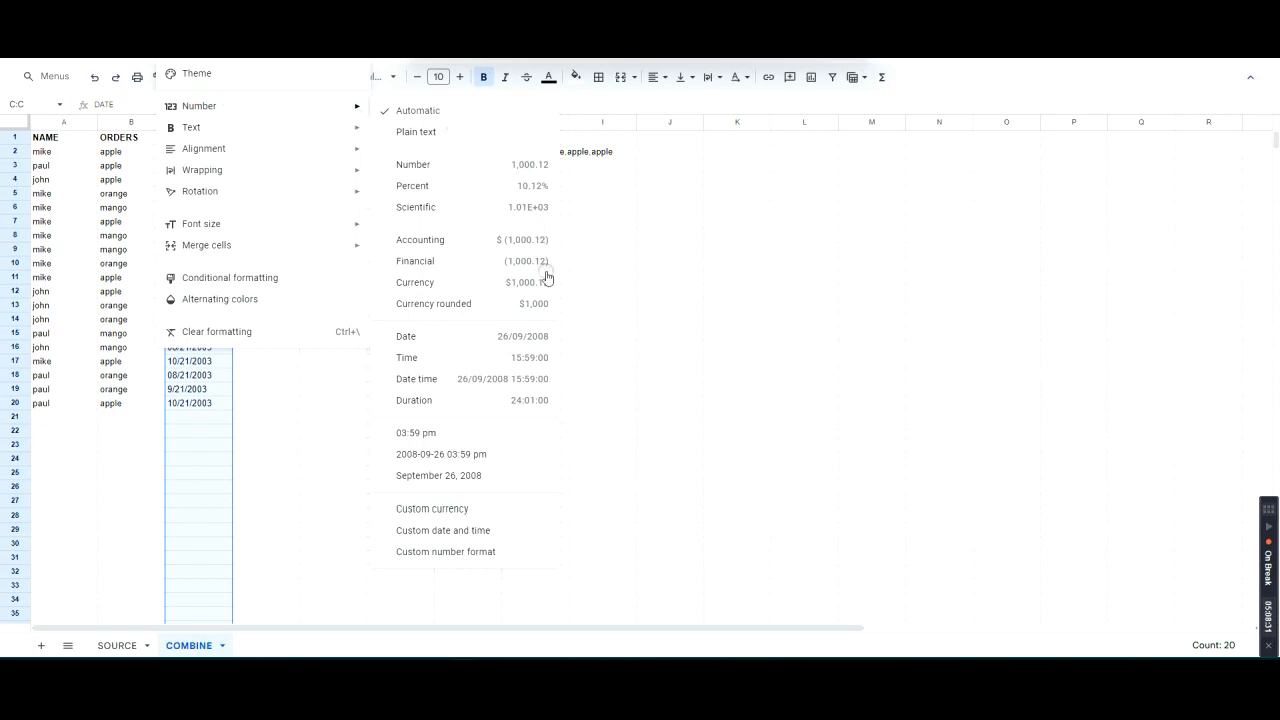
pyautogui.click(511, 337)
pyautogui.click(198, 194)
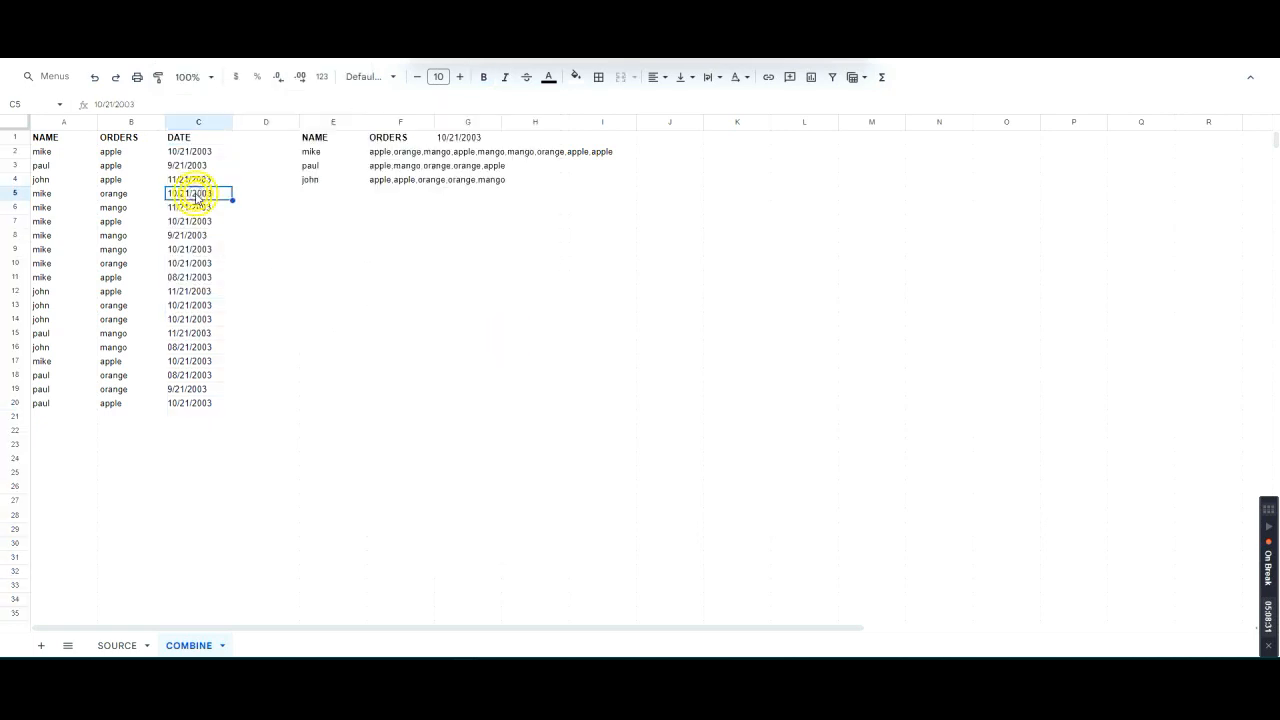
# Step: Examine the date in F1 and the formula in F2 that combines the orders
pyautogui.click(400, 151)
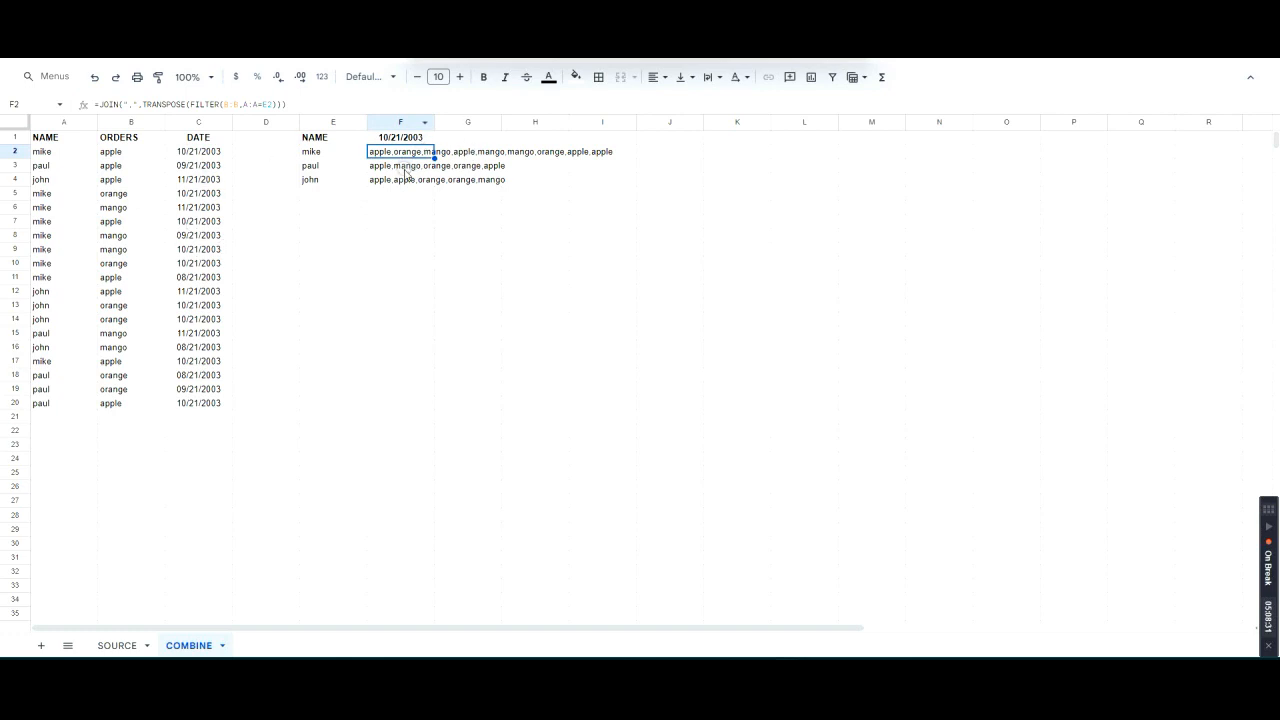
pyautogui.click(205, 153)
pyautogui.click(388, 153)
pyautogui.click(418, 136)
pyautogui.click(412, 153)
pyautogui.doubleClick(398, 155)
pyautogui.press('Escape')
pyautogui.click(420, 138)
pyautogui.doubleClick(420, 140)
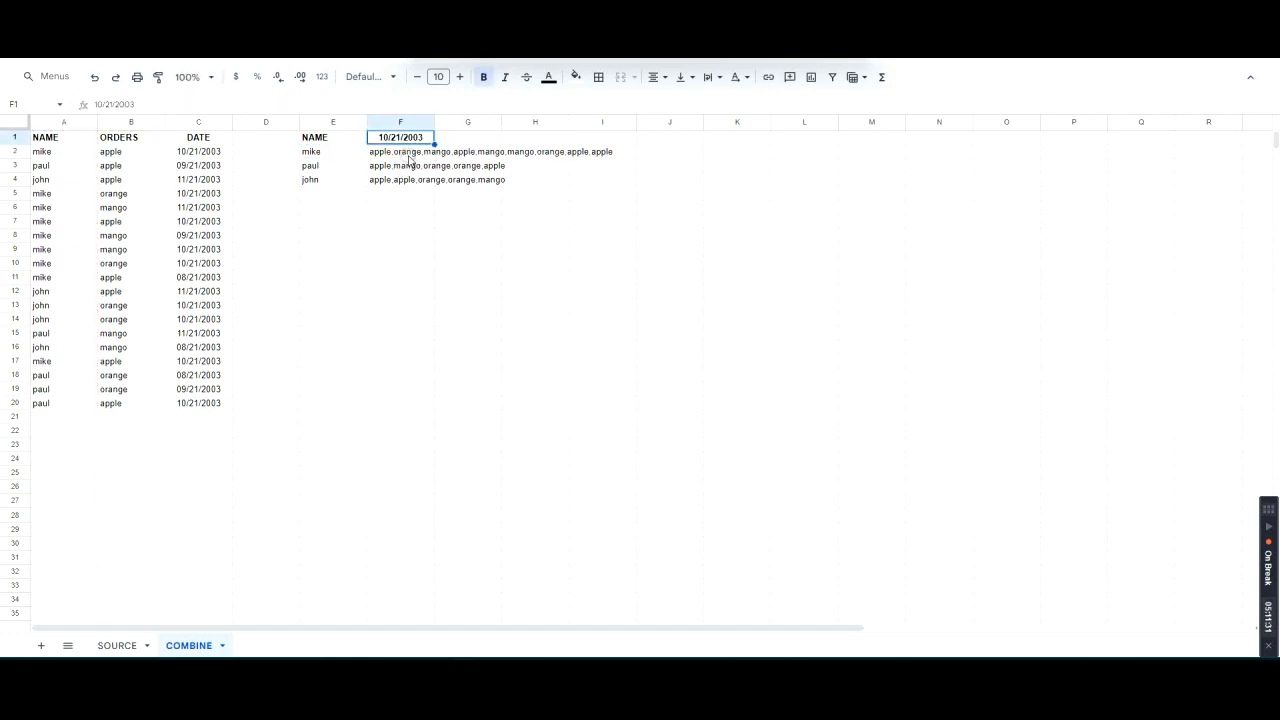
# Step: Add the second FILTER condition C:C=F1 to the JOIN formula in F2 so orders are also matched by date
pyautogui.doubleClick(407, 157)
pyautogui.press('Escape')
pyautogui.doubleClick(409, 156)
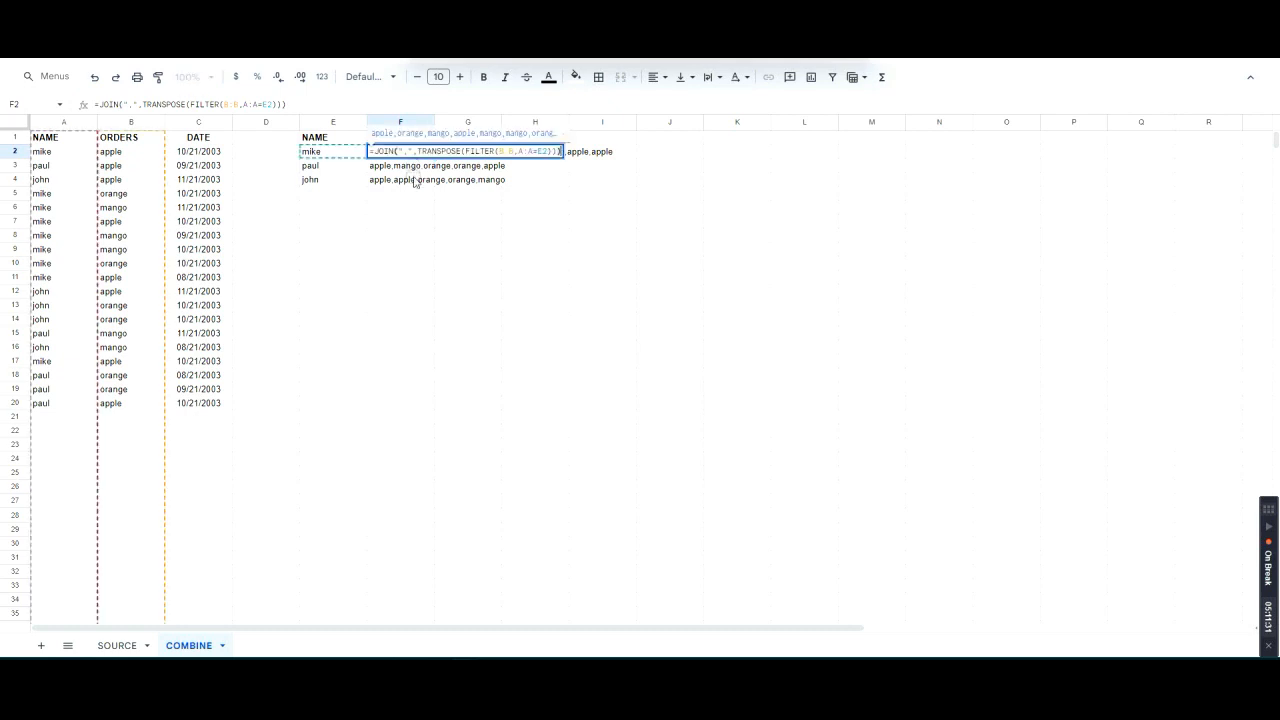
pyautogui.press('Escape')
pyautogui.press('F2')
pyautogui.click(545, 151)
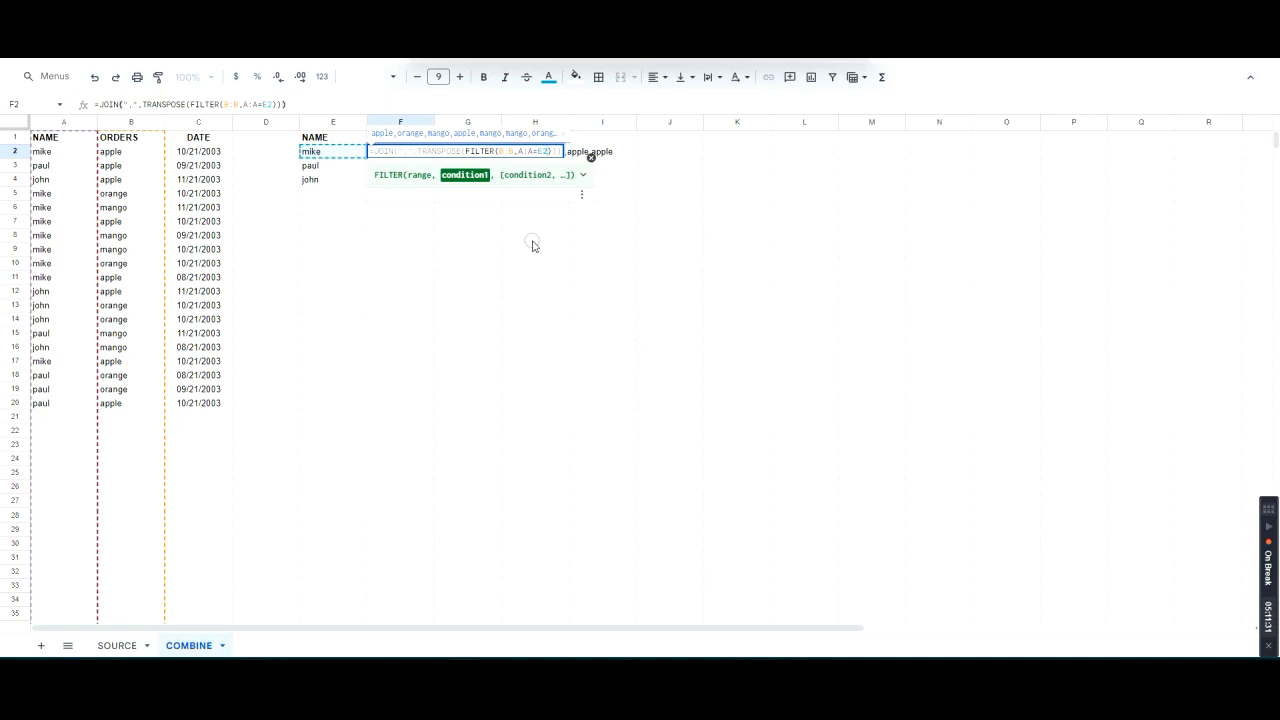
pyautogui.write(',')
pyautogui.write('C:C')
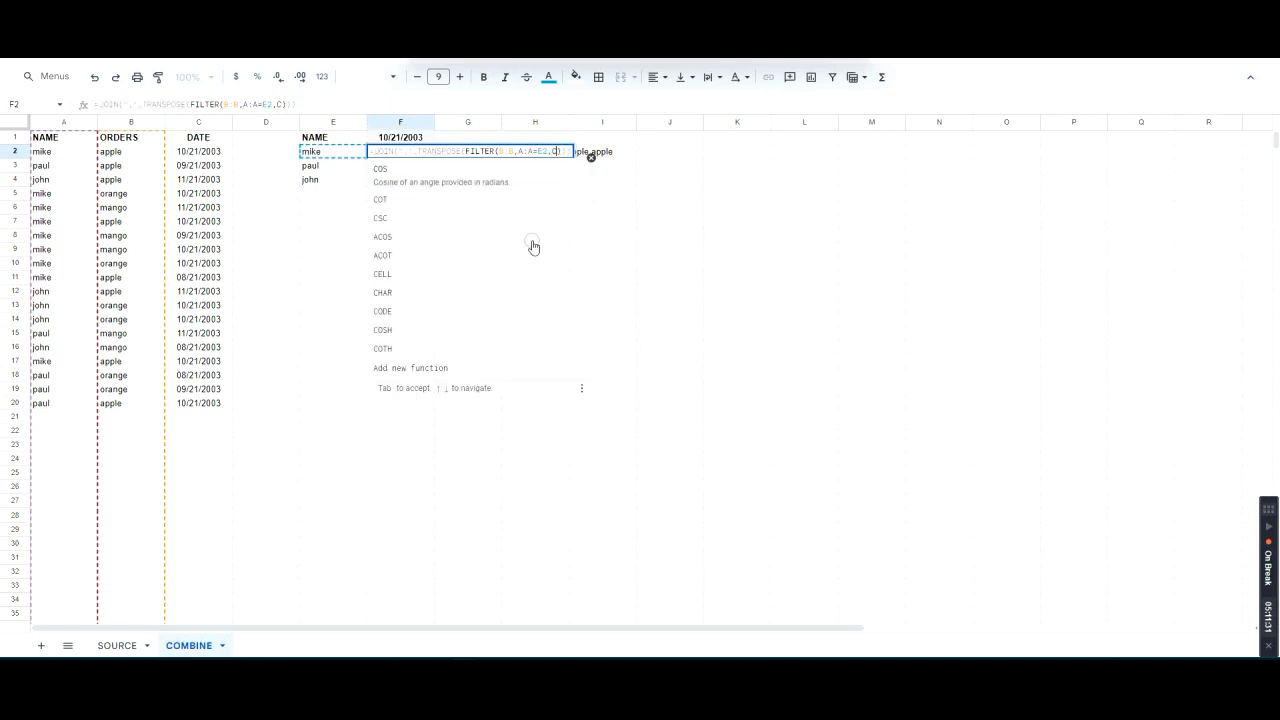
pyautogui.write('=')
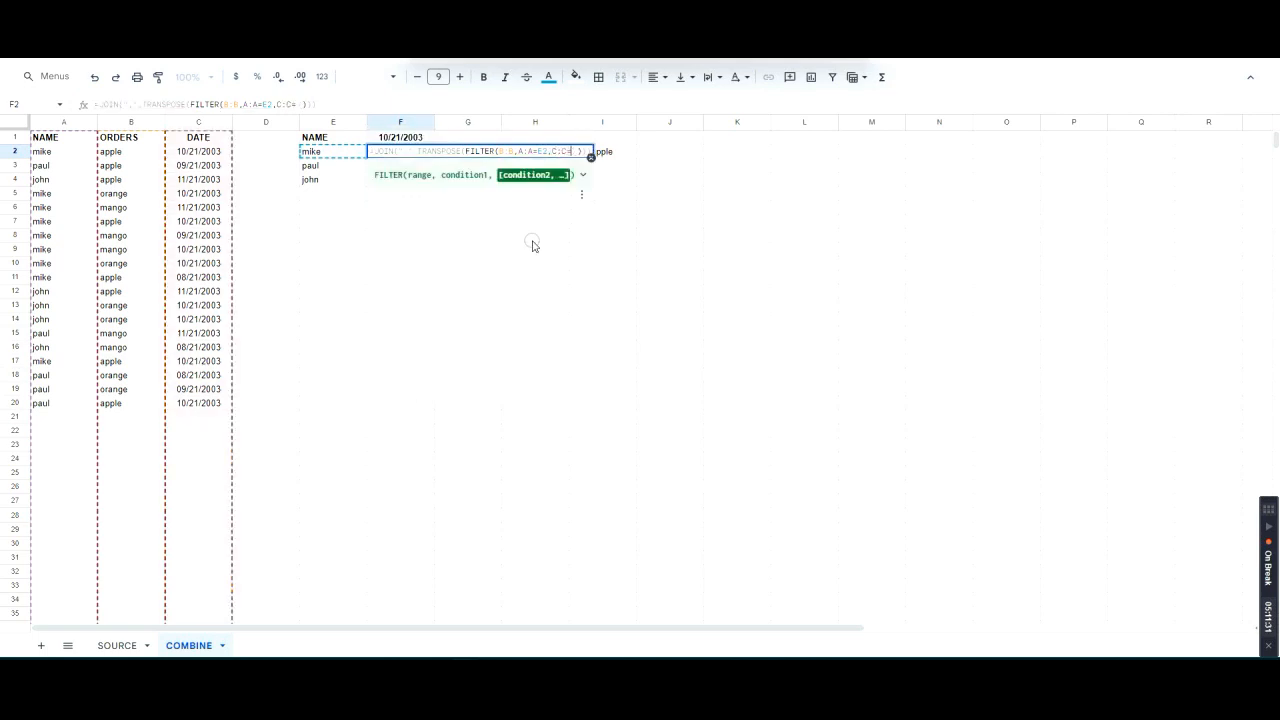
pyautogui.click(416, 136)
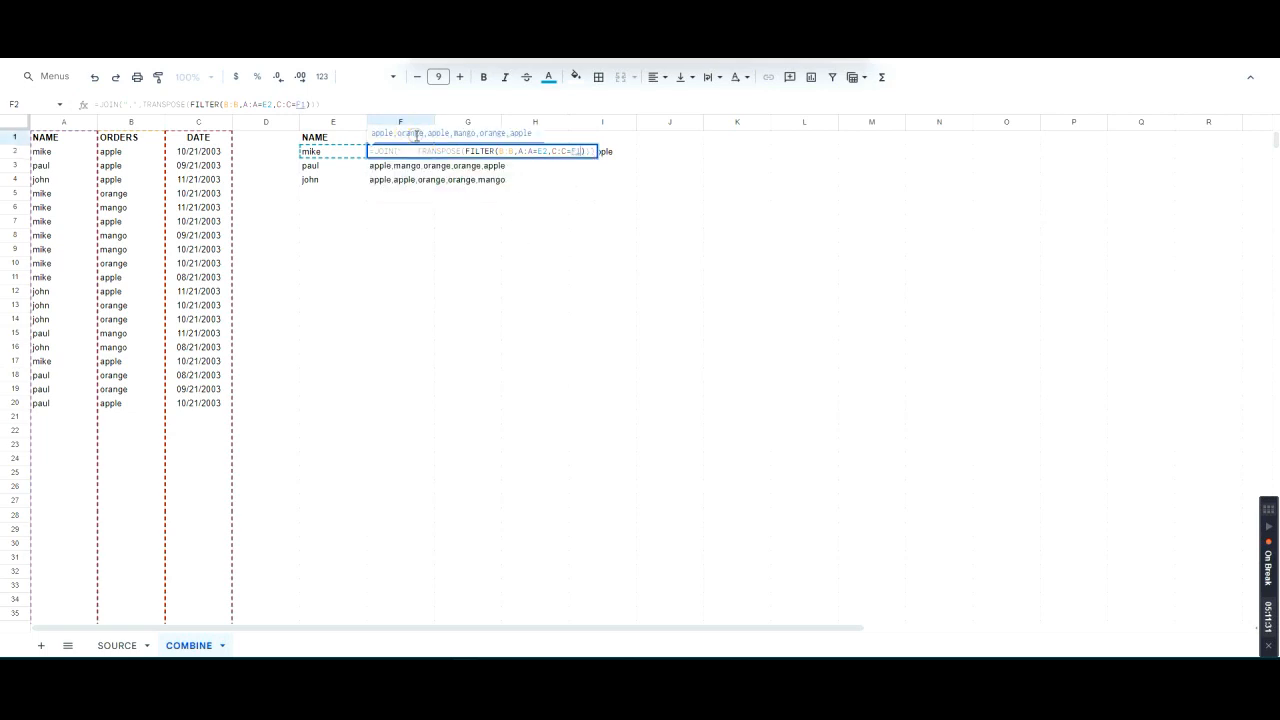
pyautogui.press('Return')
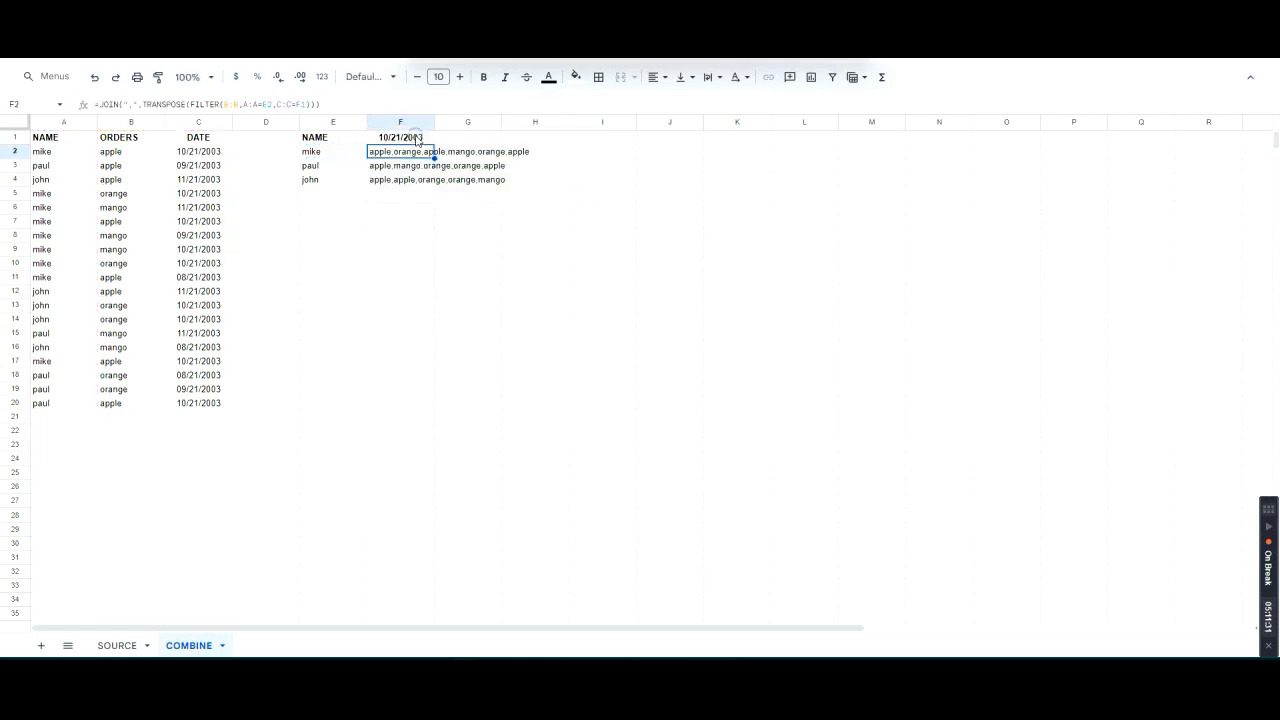
# Step: Make the F1 date reference in the F2 formula absolute as $F$1
pyautogui.press('F2')
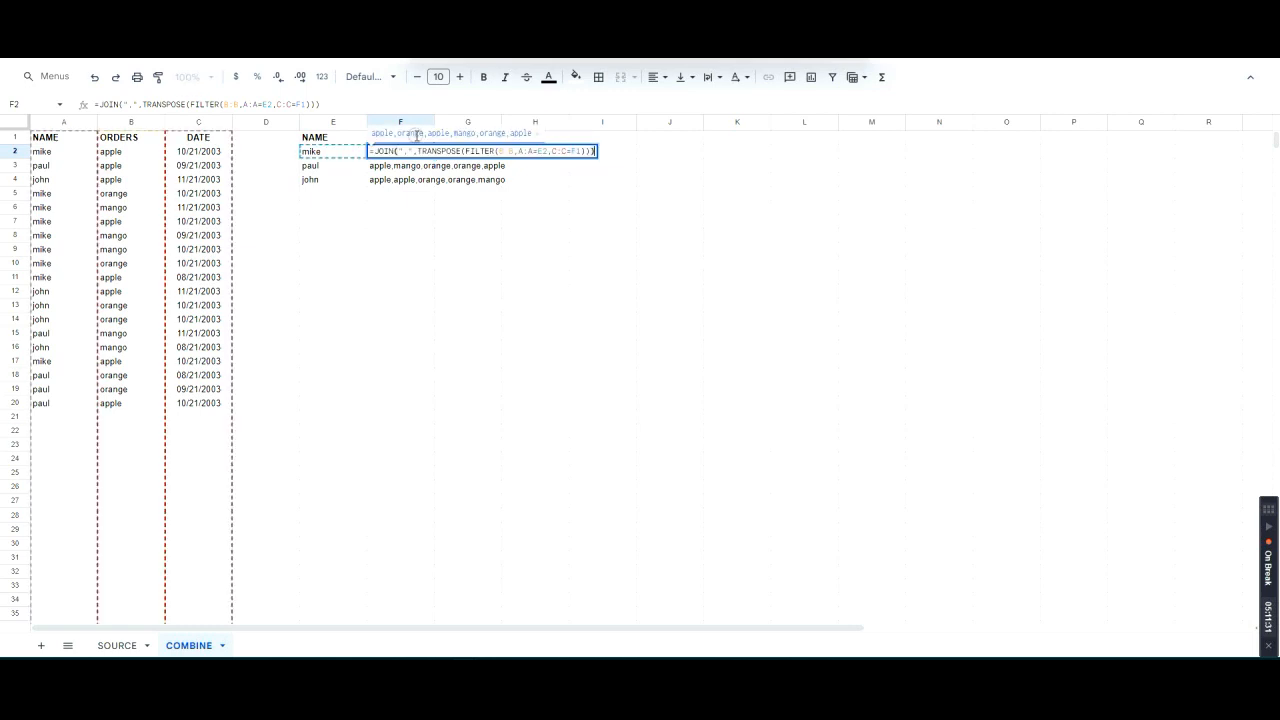
pyautogui.click(572, 151)
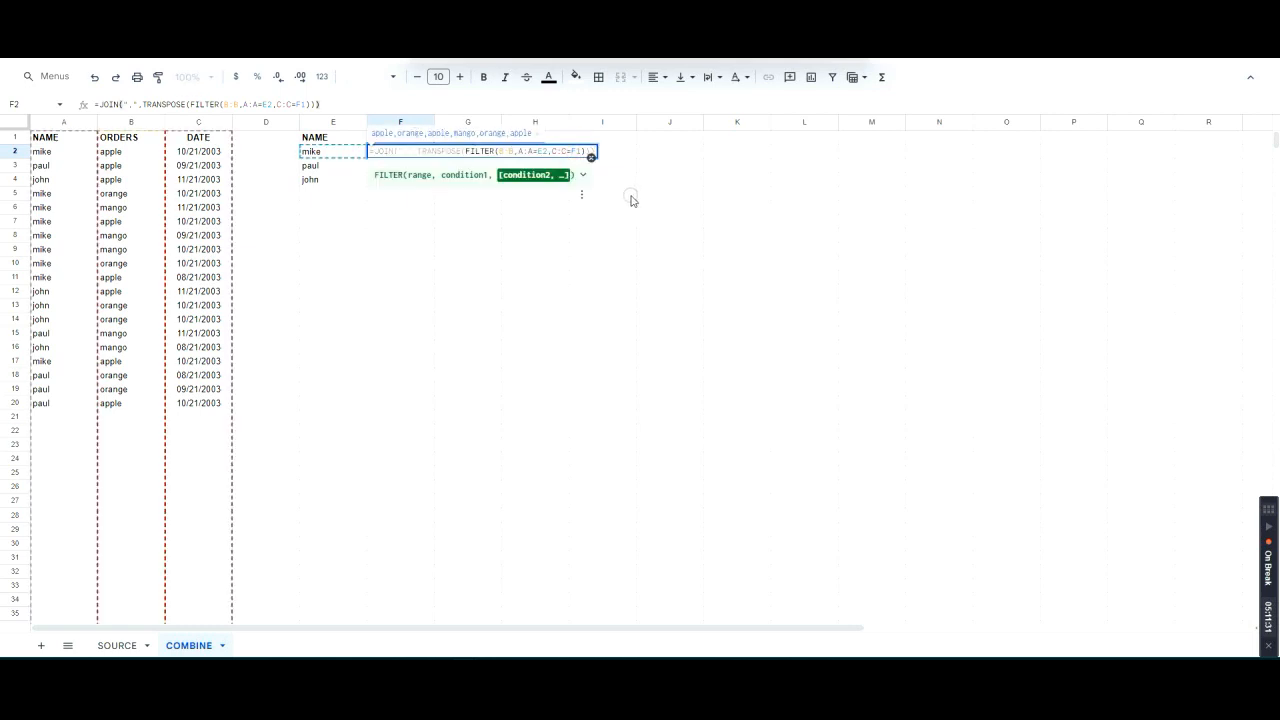
pyautogui.press('F4')
pyautogui.press('Return')
# Step: Copy the F2 formula into F3:F4 and check the references in F3
pyautogui.press('Down')
pyautogui.hotkey('shift', 'Down')
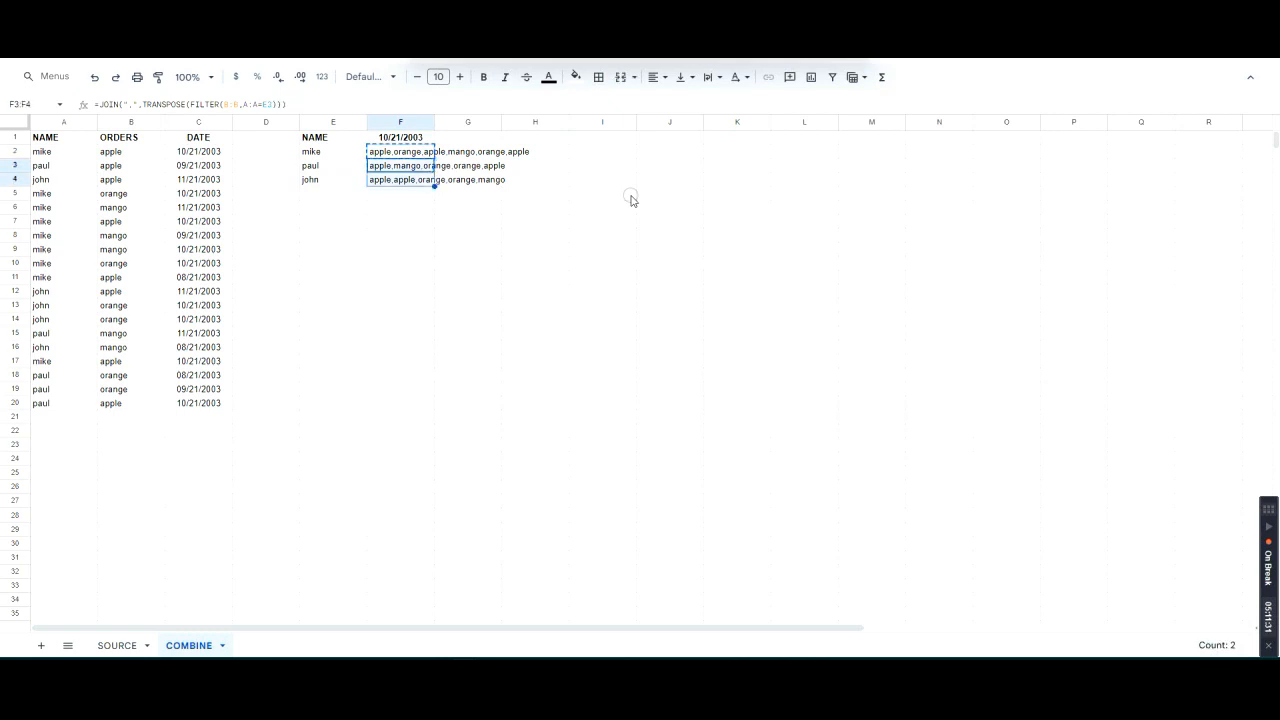
pyautogui.hotkey('ctrl', 'v')
pyautogui.hotkey('shift', 'Up')
pyautogui.press('F2')
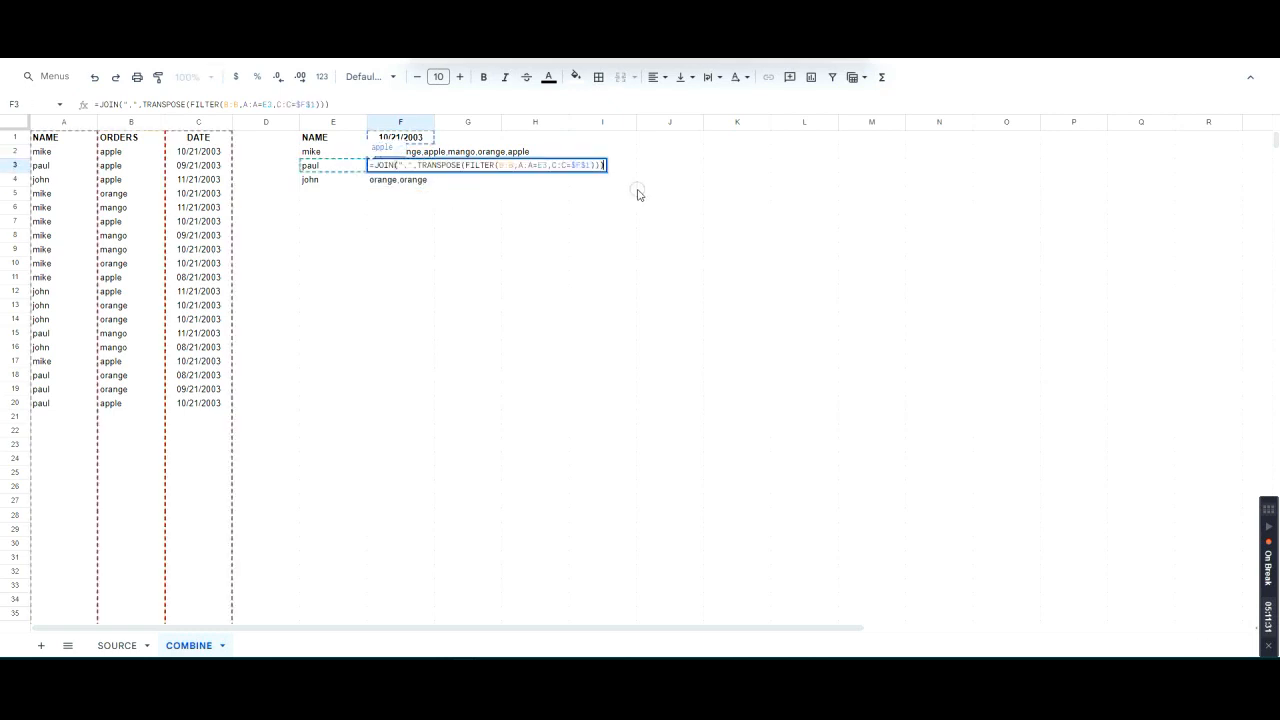
pyautogui.press('Escape')
# Step: Review the combined orders in F3 and F4 against their names and the date in F1
pyautogui.click(413, 141)
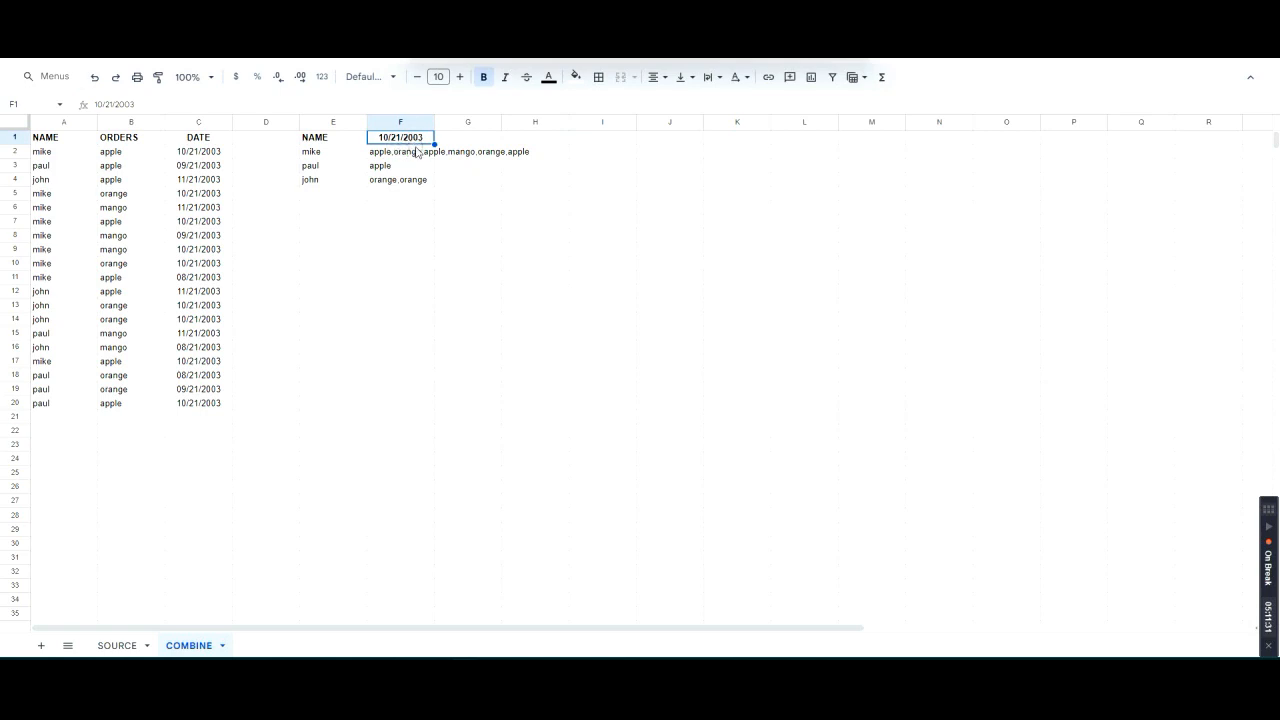
pyautogui.click(408, 166)
pyautogui.click(341, 168)
pyautogui.click(421, 169)
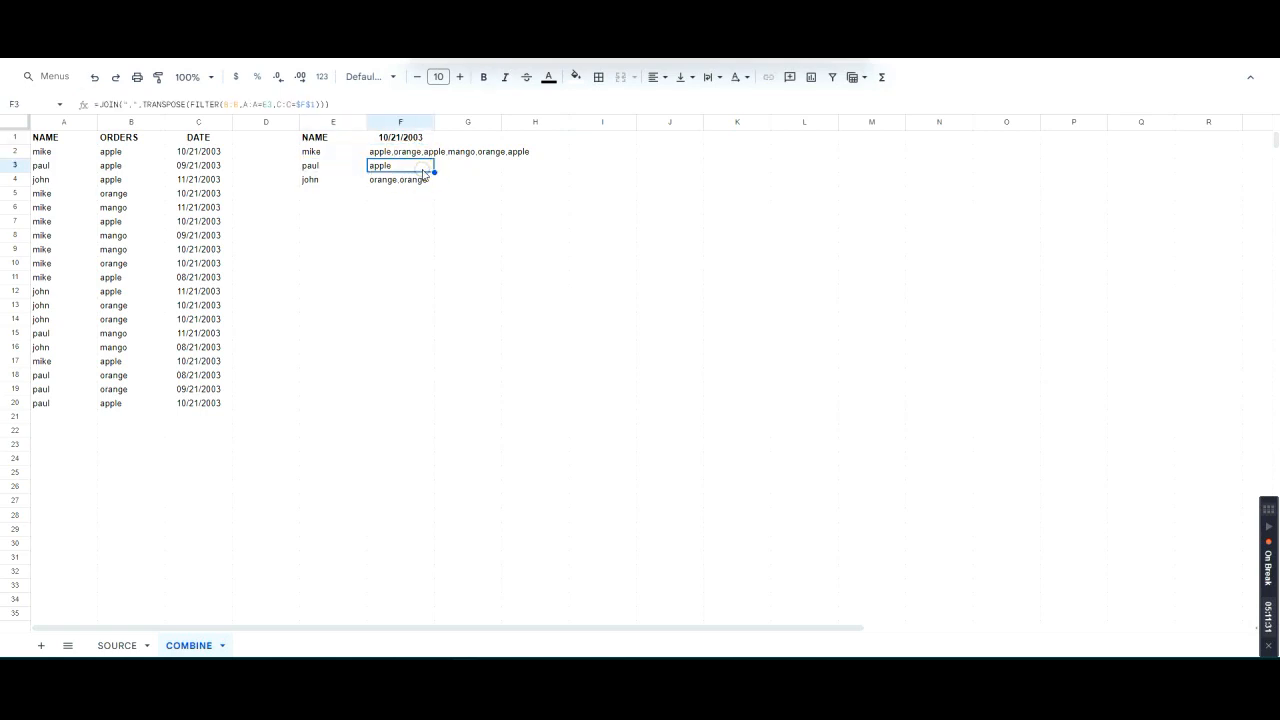
pyautogui.click(342, 184)
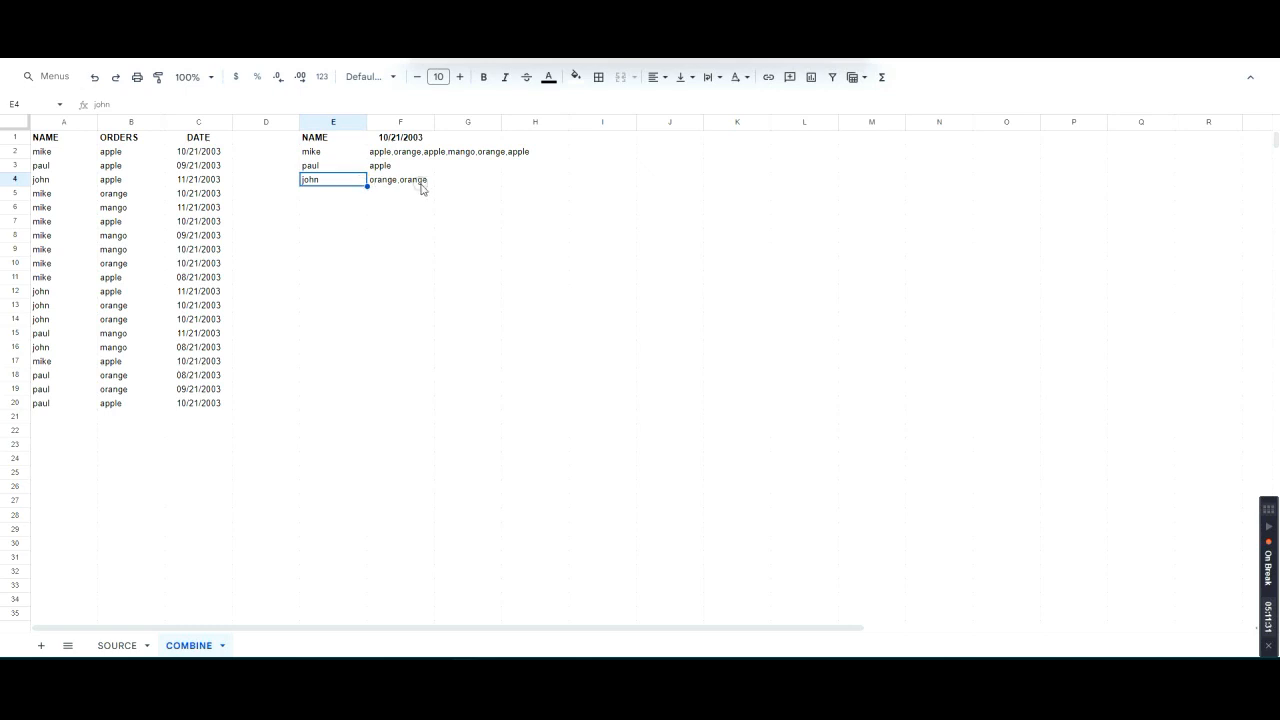
pyautogui.click(421, 189)
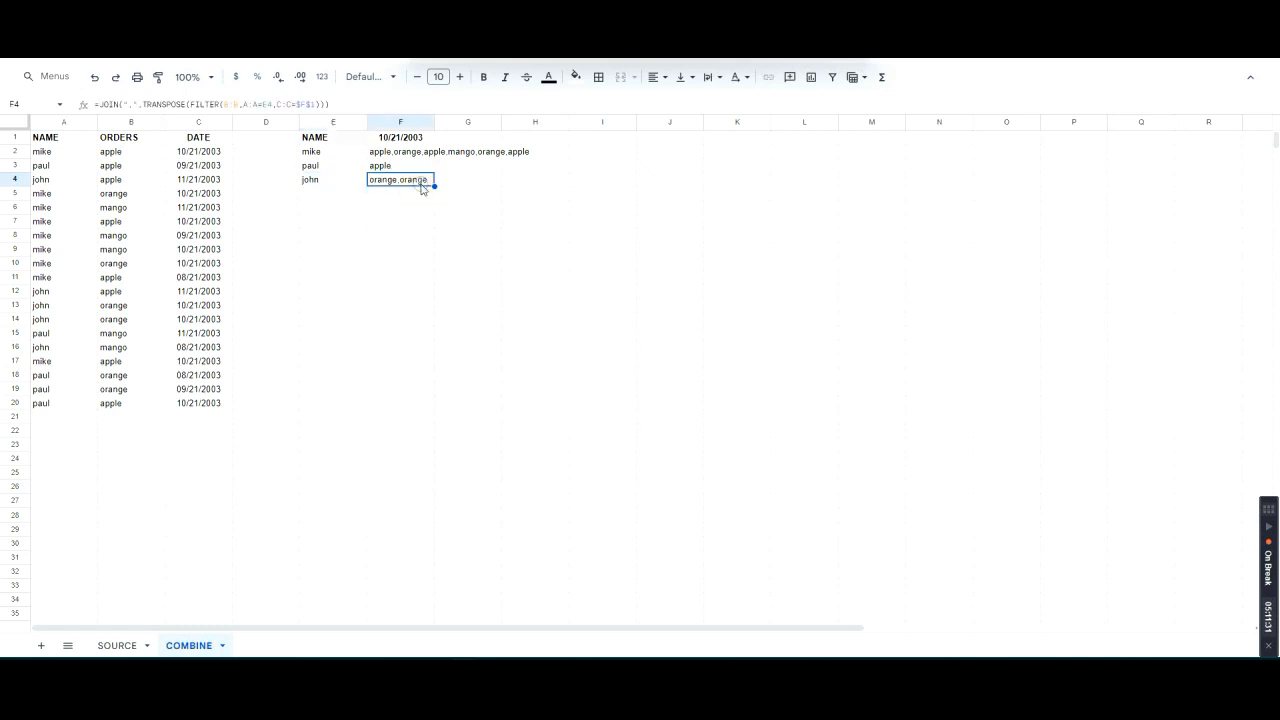
pyautogui.click(413, 137)
pyautogui.click(408, 167)
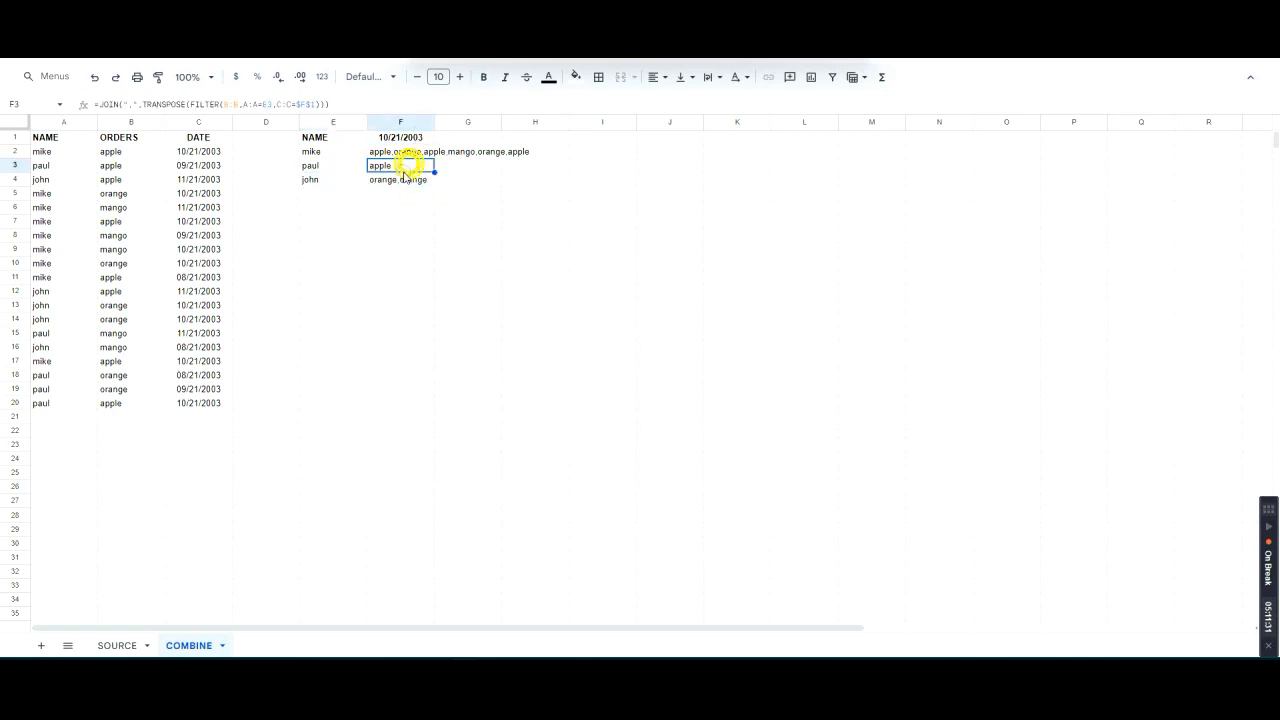
pyautogui.click(413, 185)
pyautogui.click(404, 168)
pyautogui.click(400, 138)
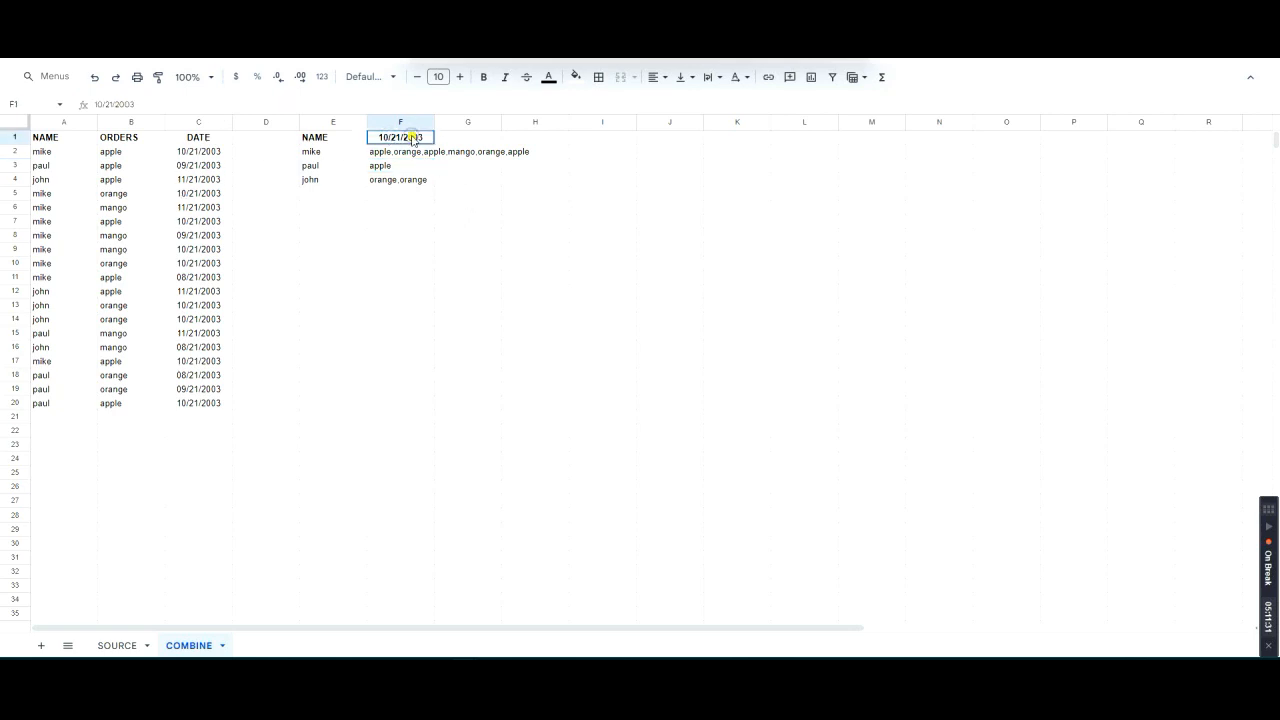
pyautogui.click(220, 155)
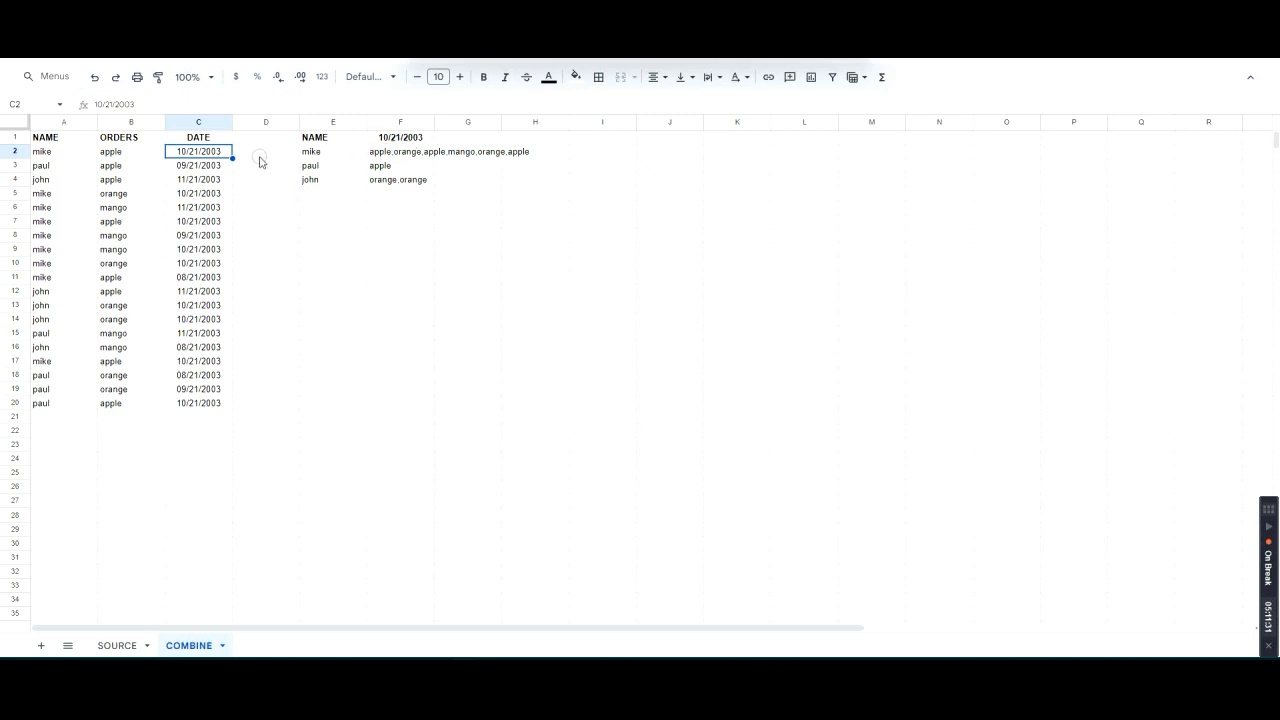
pyautogui.click(410, 138)
# Step: Enter the header PRICE in D1 and 2 in D2, and format column D as currency
pyautogui.click(265, 142)
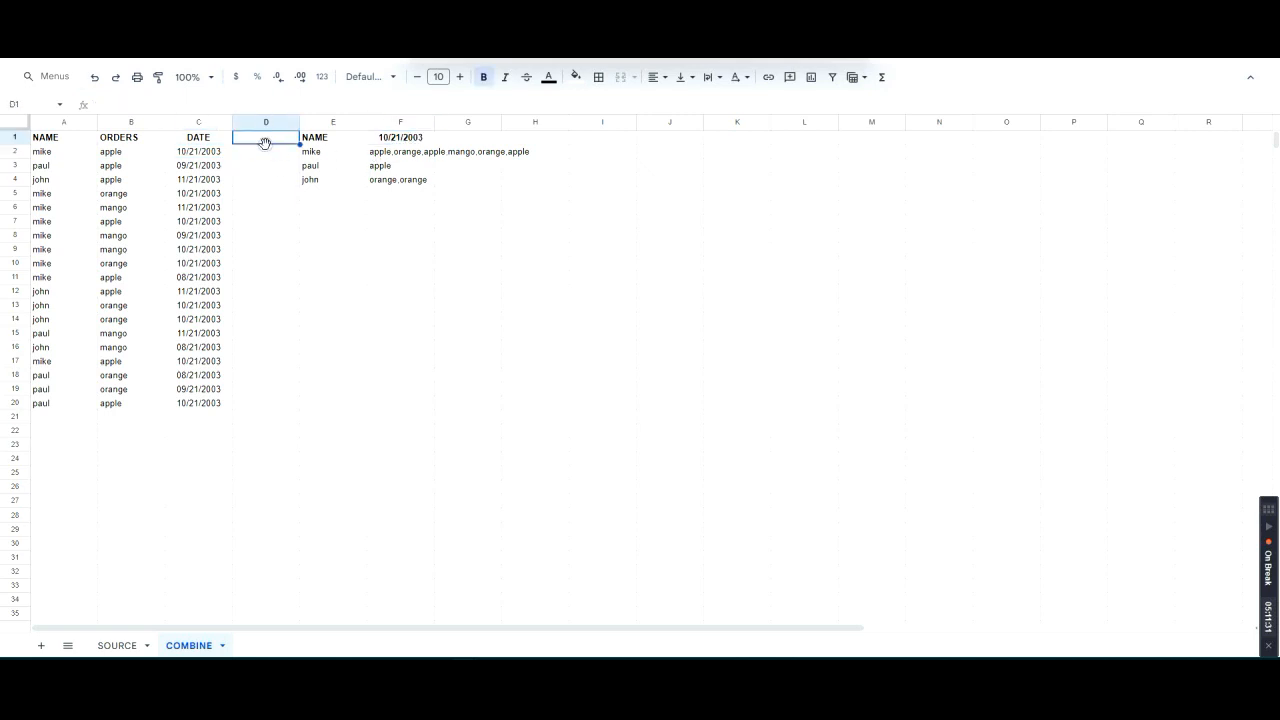
pyautogui.write('PRICE')
pyautogui.press('Return')
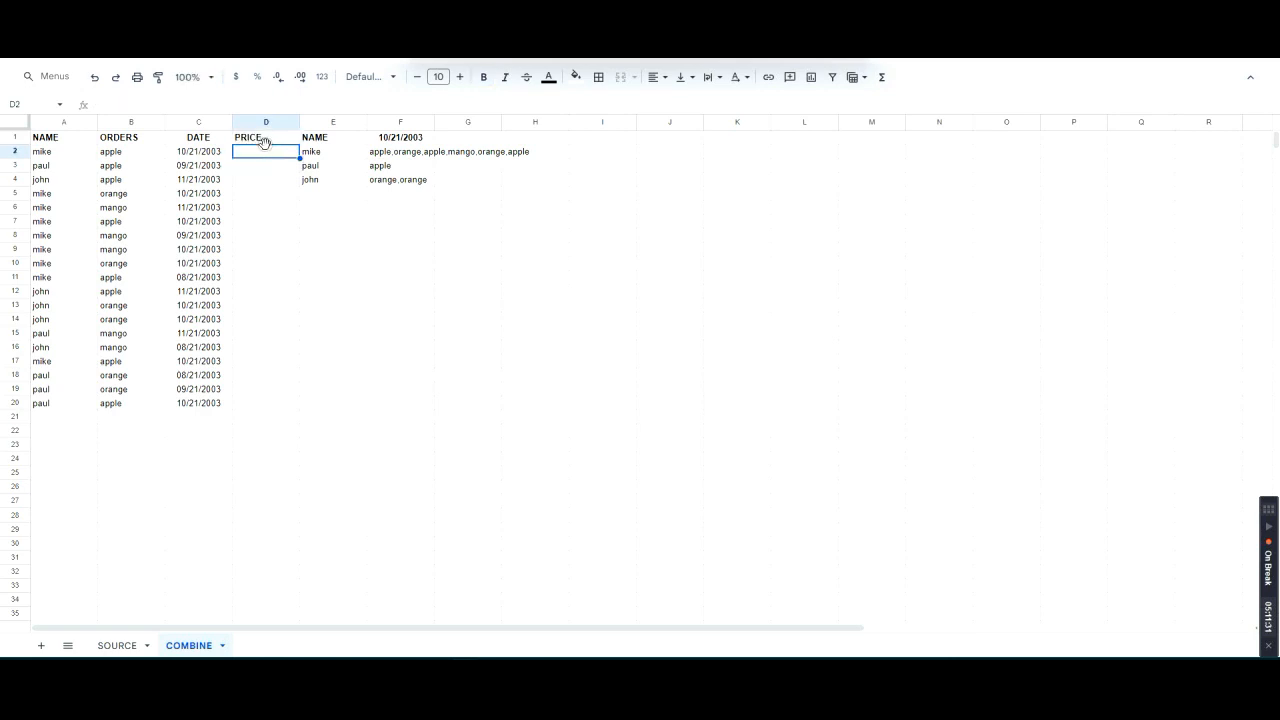
pyautogui.write('2')
pyautogui.press('Return')
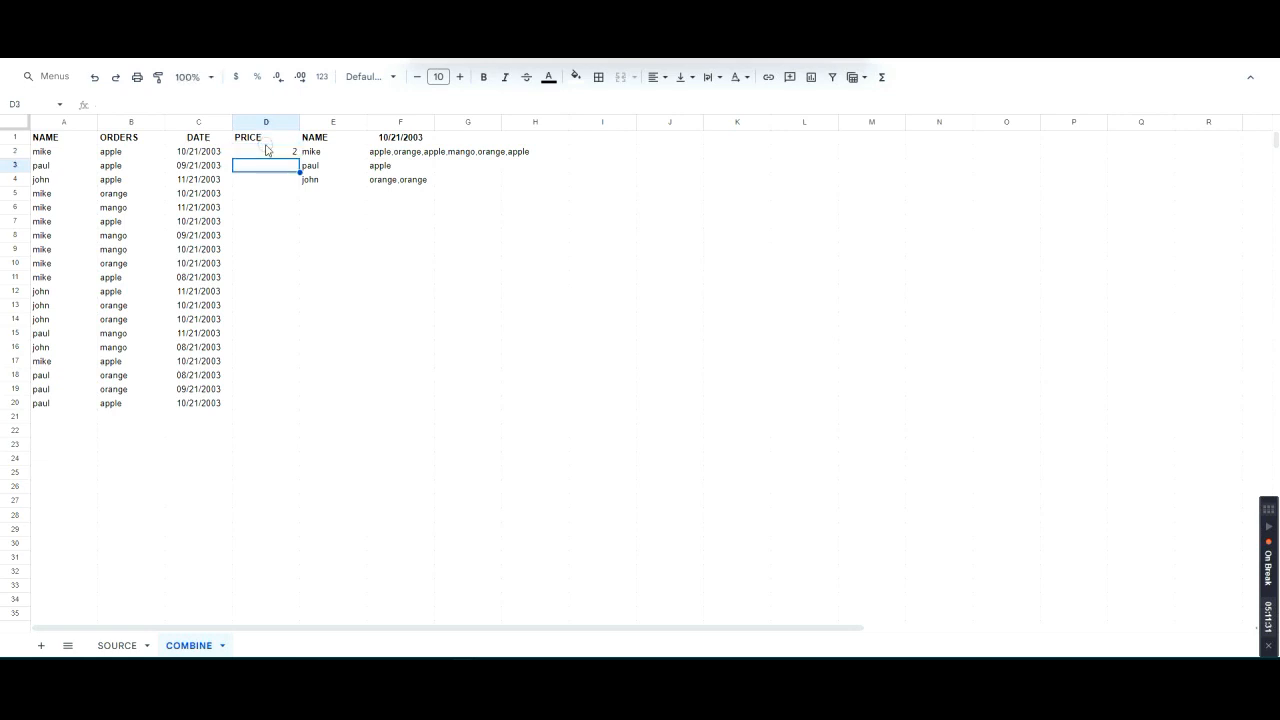
pyautogui.click(246, 121)
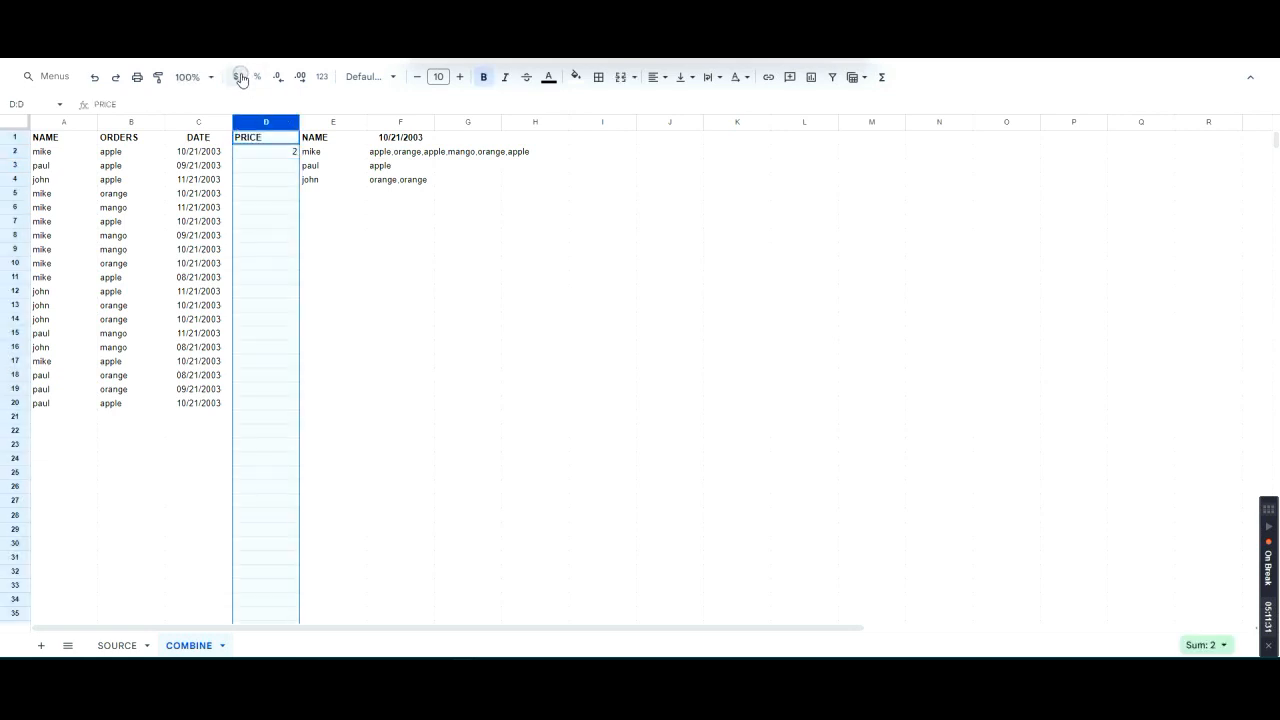
# Step: Copy the $2.00 price from D2 into the apple rows D3, D4 and D7
pyautogui.click(272, 152)
pyautogui.hotkey('ctrl', 'c')
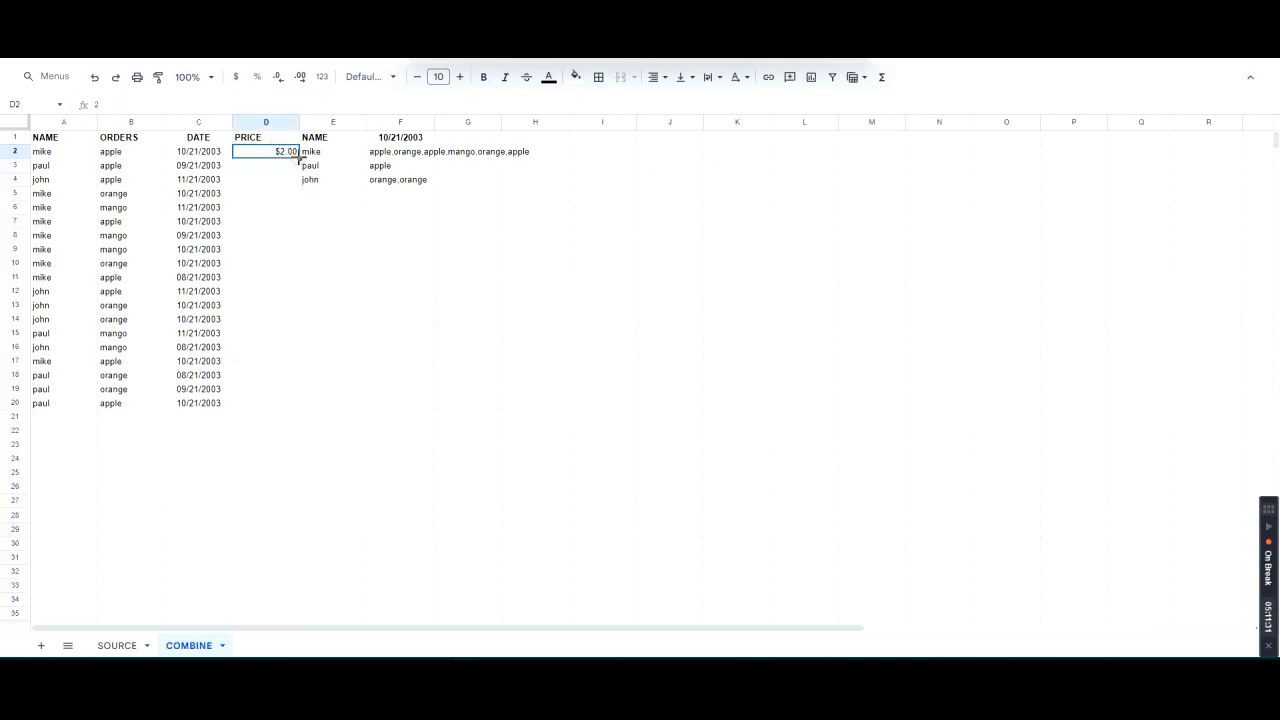
pyautogui.click(275, 167)
pyautogui.hotkey('ctrl', 'v')
pyautogui.click(271, 193)
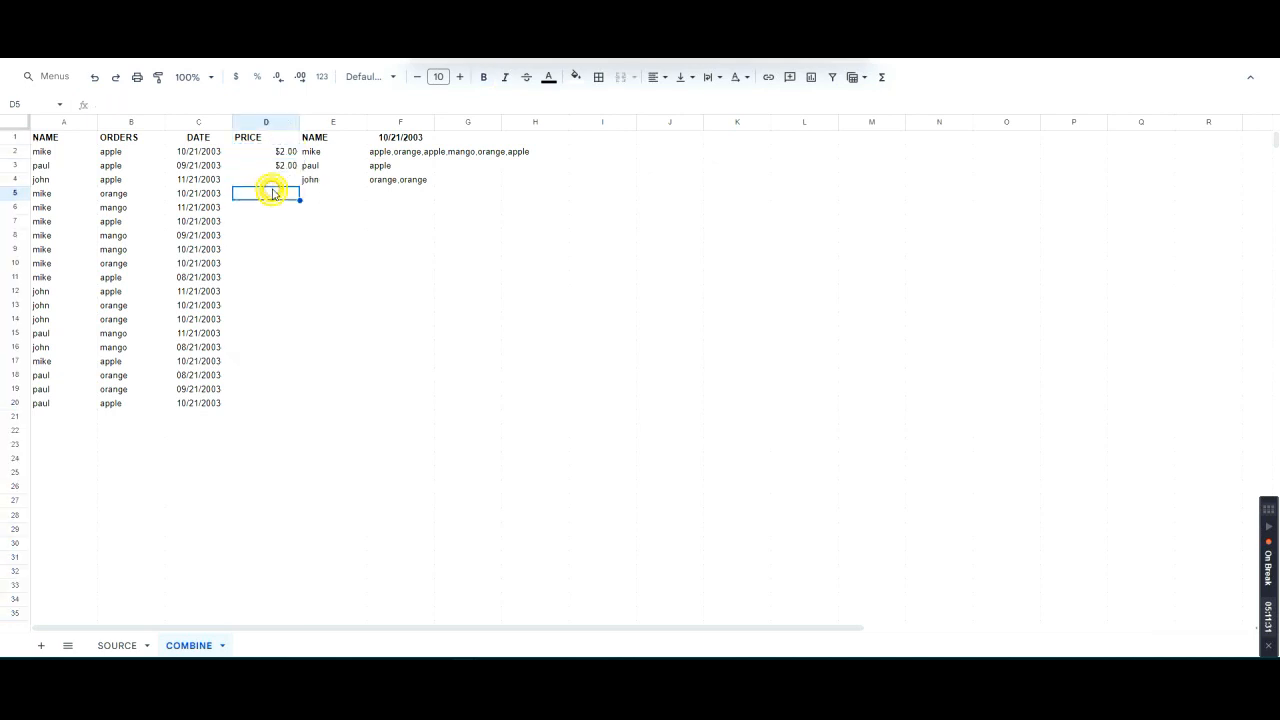
pyautogui.click(277, 180)
pyautogui.hotkey('ctrl', 'v')
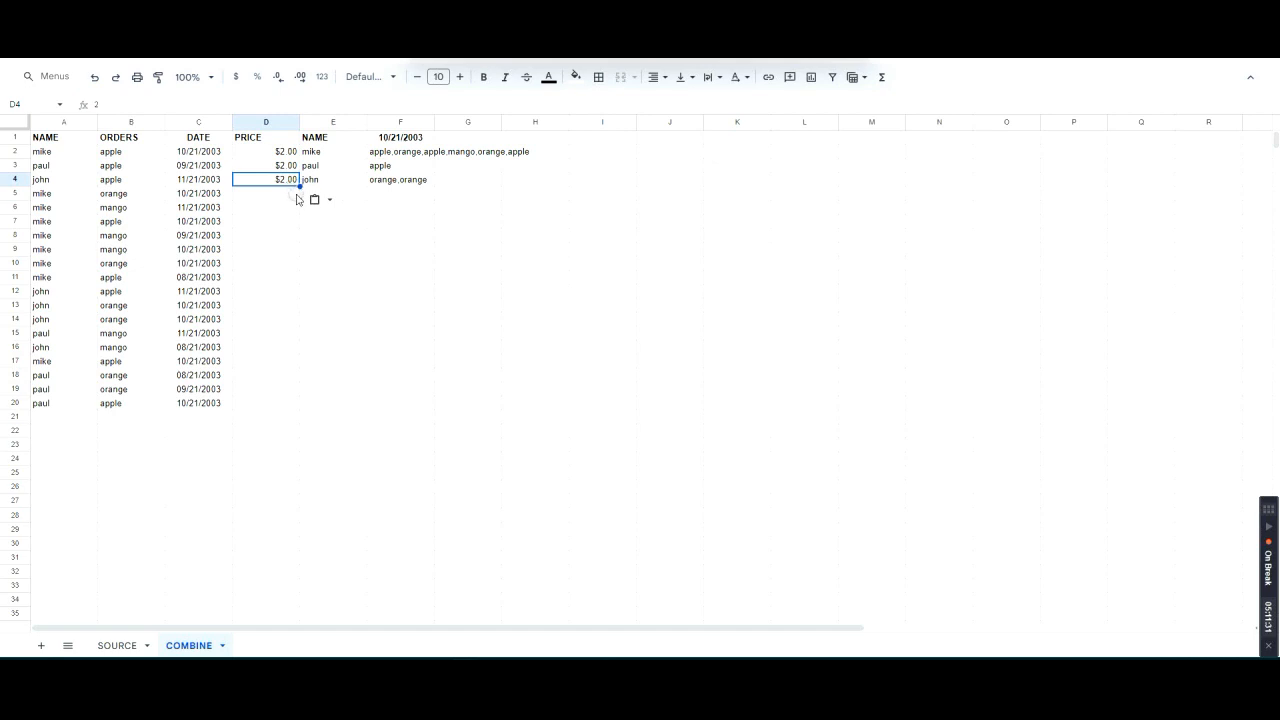
pyautogui.click(268, 222)
pyautogui.hotkey('ctrl', 'v')
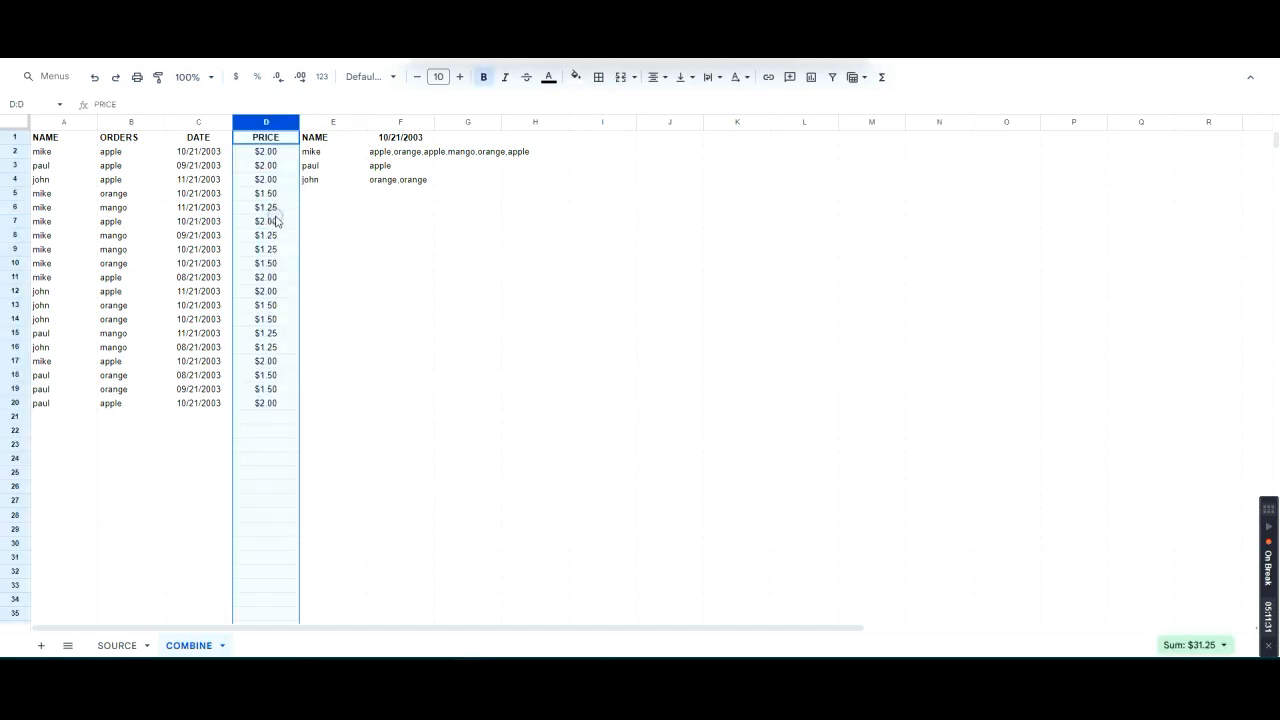
# Step: Review the prices in D2:D20, the nested order formula in F2 and the date in F1
pyautogui.click(274, 211)
pyautogui.moveTo(266, 151); pyautogui.dragTo(272, 401)
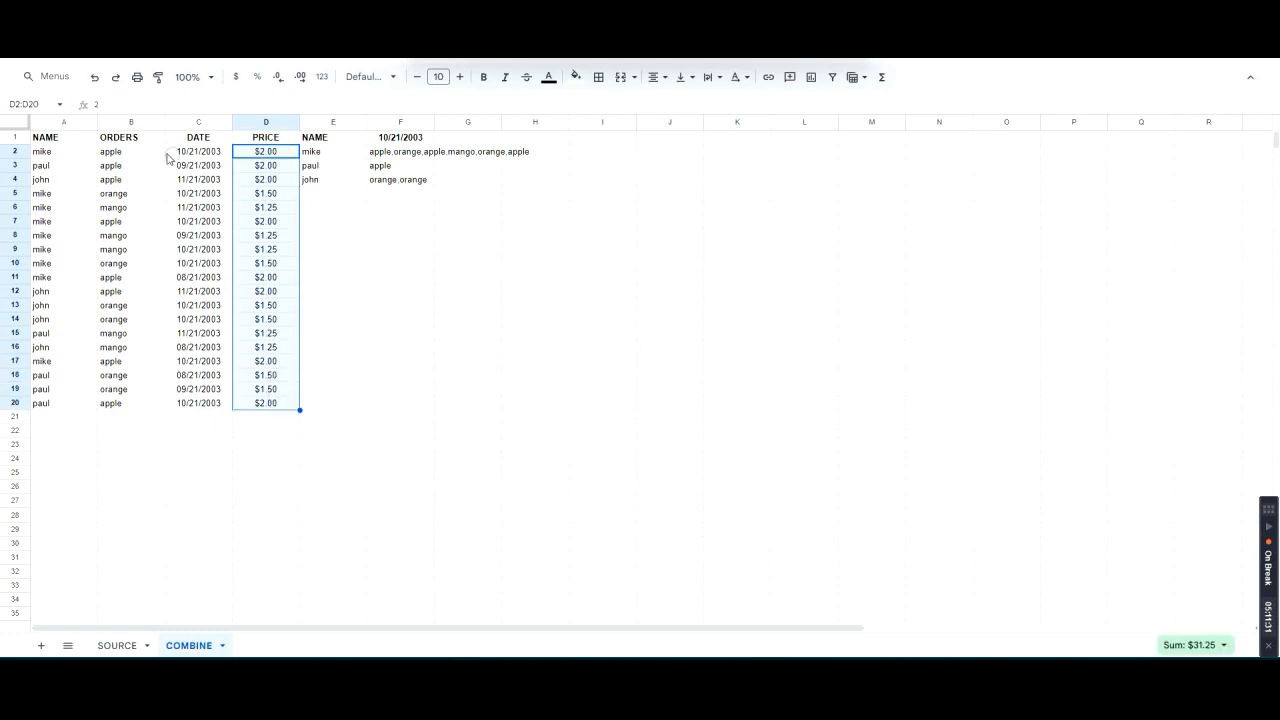
pyautogui.click(215, 152)
pyautogui.click(390, 155)
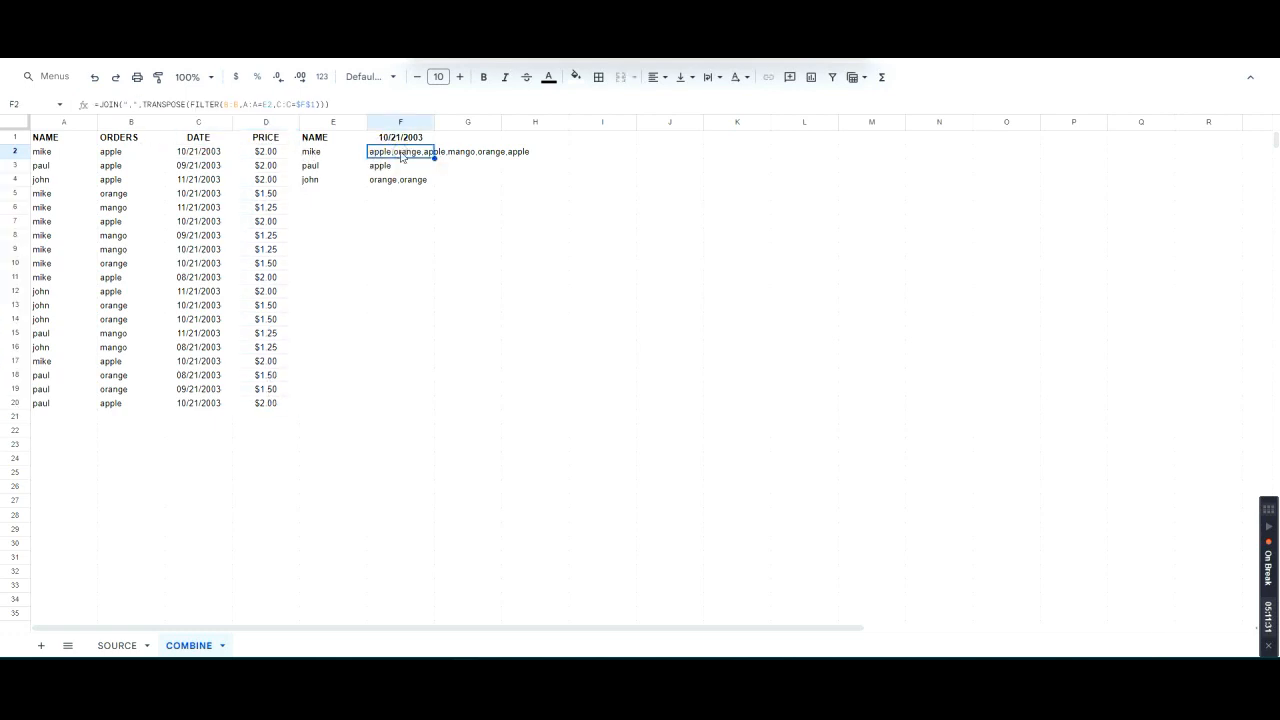
pyautogui.press('F2')
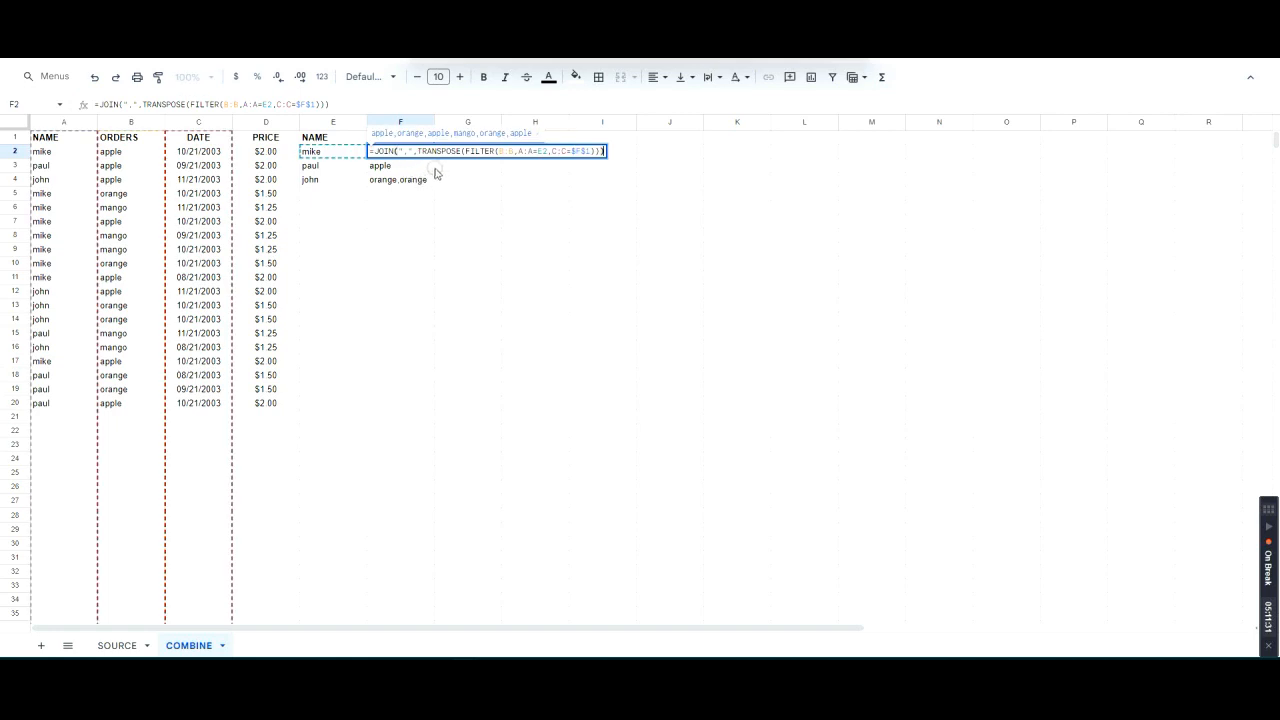
pyautogui.press('Escape')
pyautogui.click(409, 149)
pyautogui.click(451, 153)
pyautogui.click(411, 155)
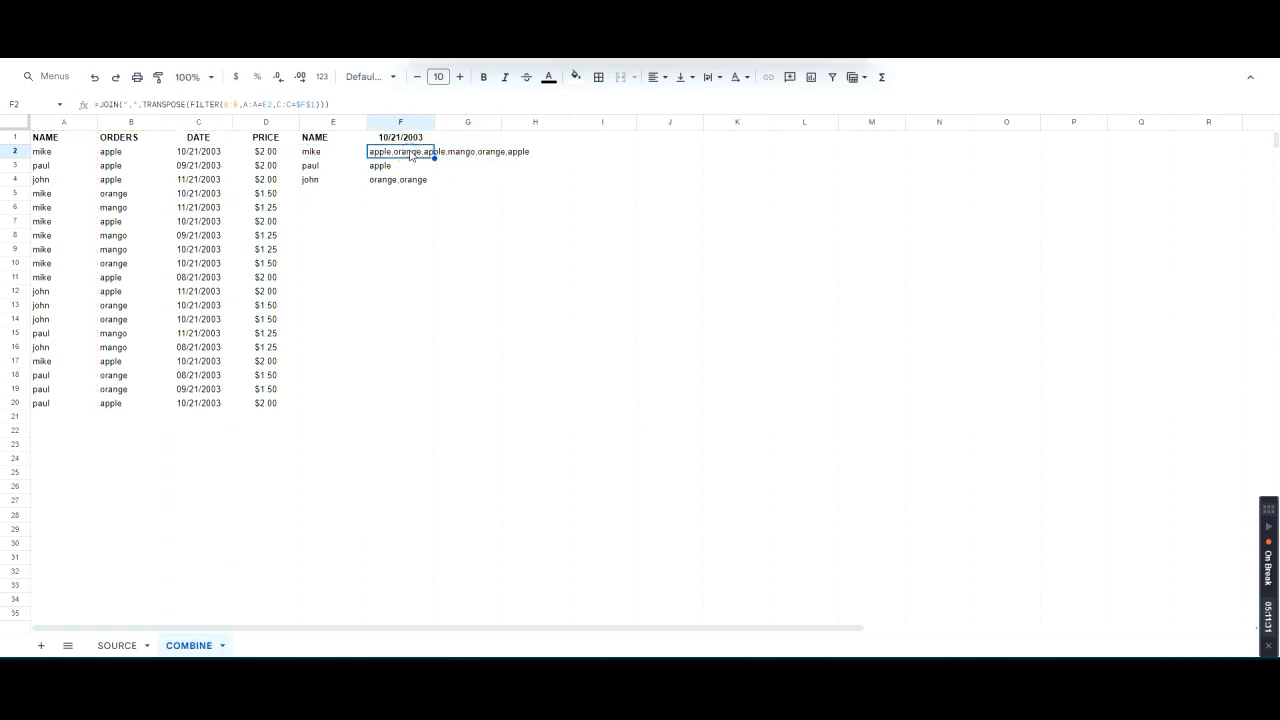
pyautogui.click(406, 167)
pyautogui.click(409, 154)
pyautogui.doubleClick(409, 154)
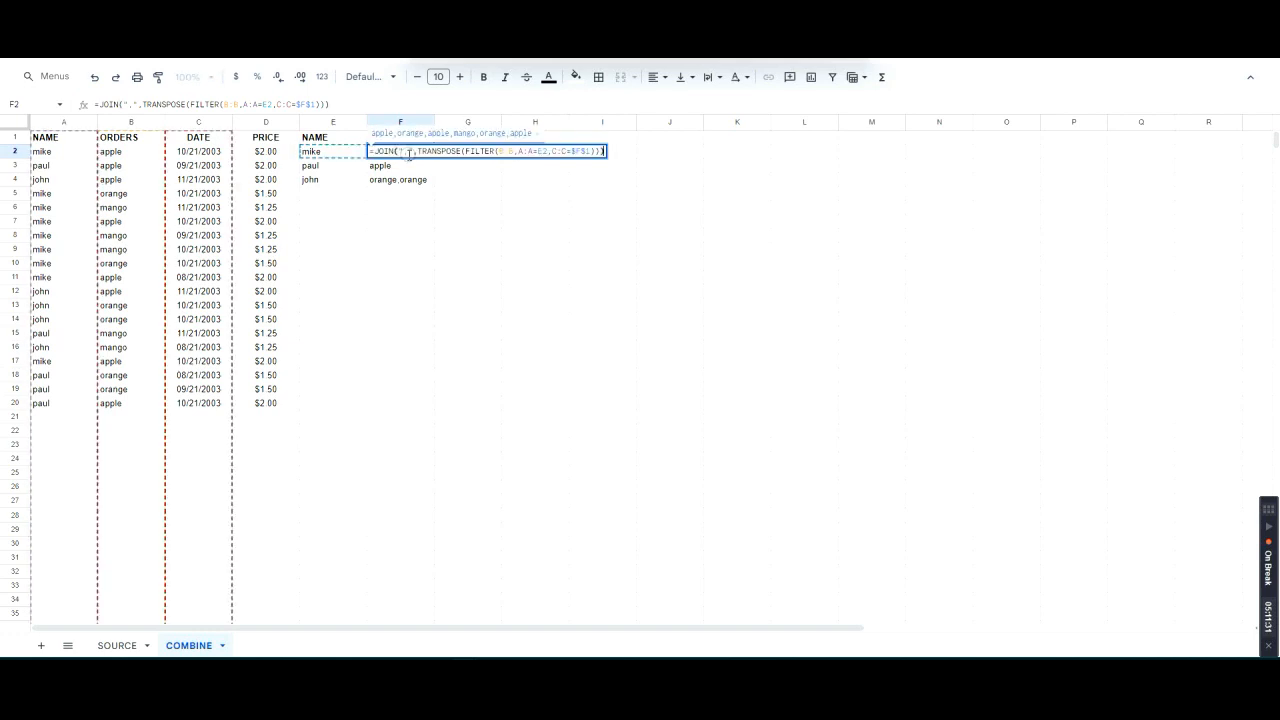
pyautogui.press('Escape')
pyautogui.click(409, 136)
pyautogui.click(404, 155)
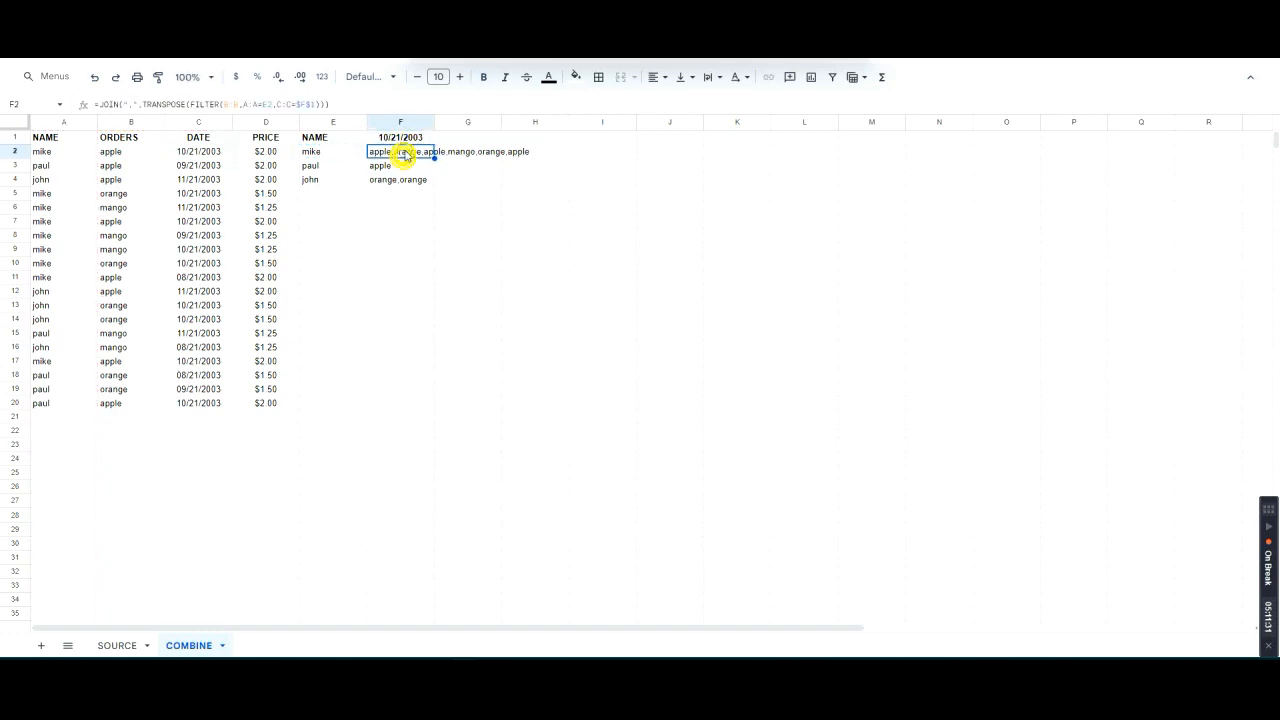
pyautogui.click(405, 137)
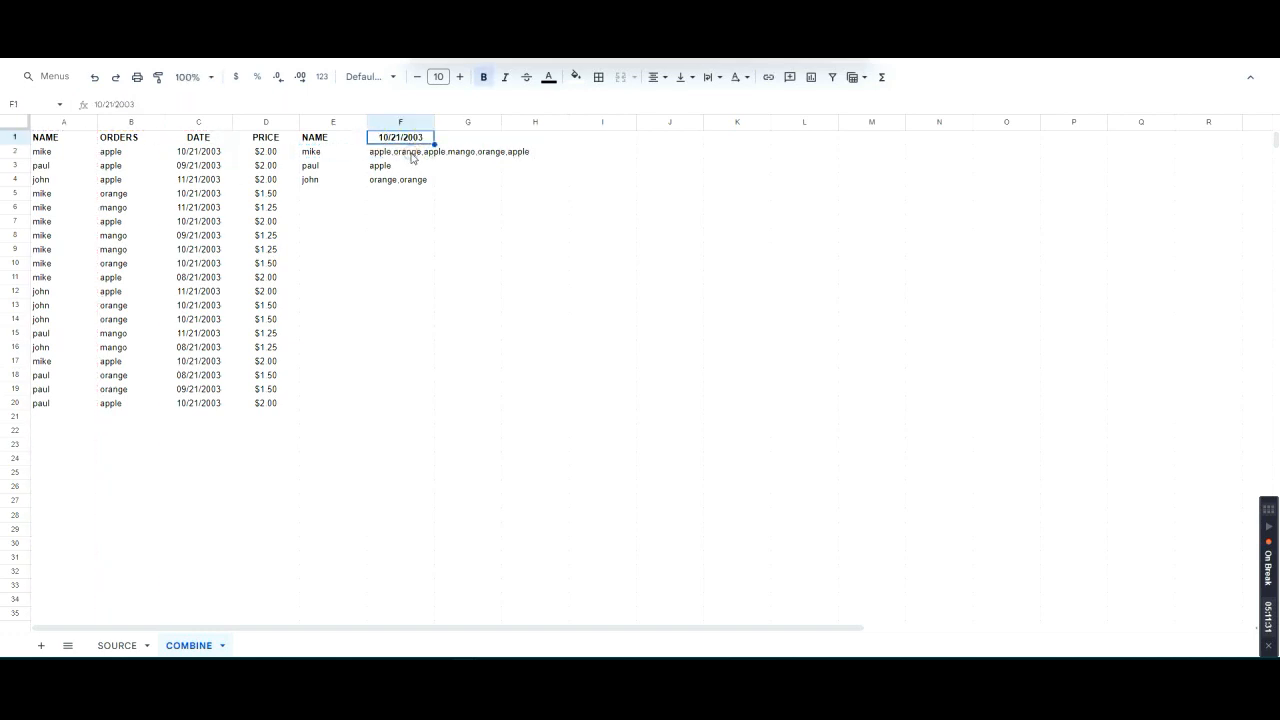
# Step: Enter =FILTER(D:D,C:C=F1) in G2 to list the prices matching the date in F1
pyautogui.click(449, 155)
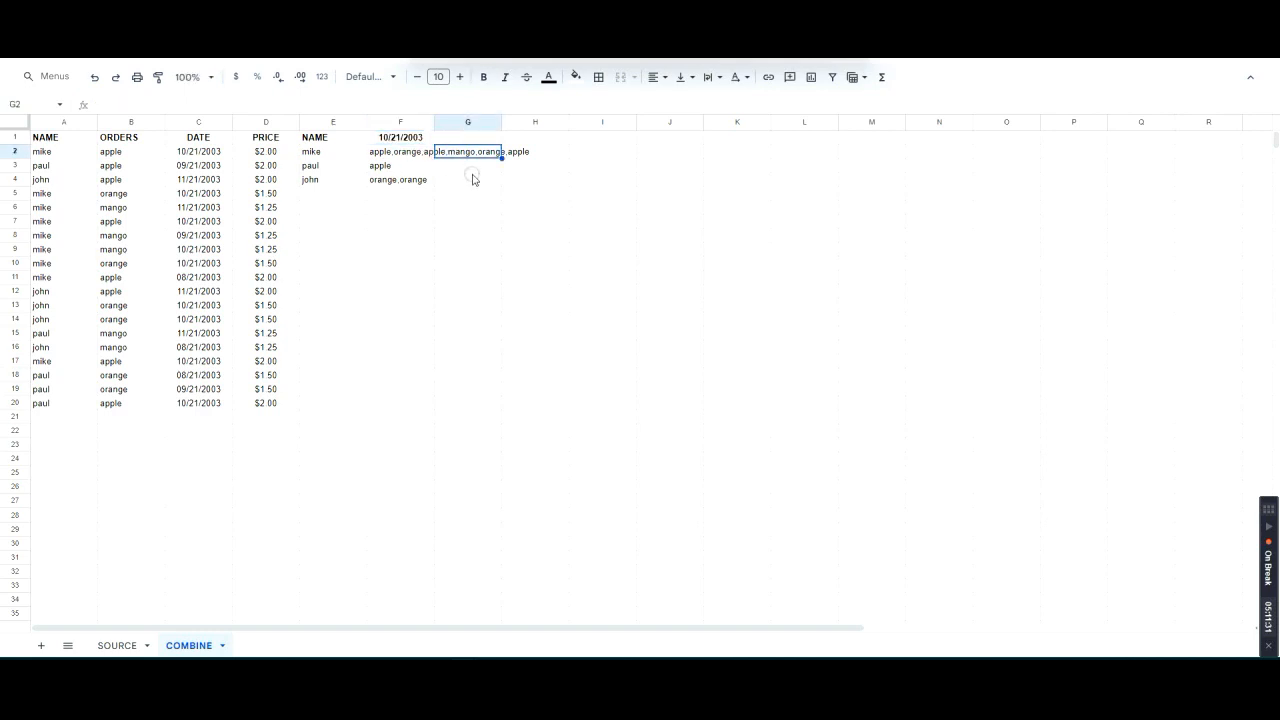
pyautogui.write('=')
pyautogui.press('Escape')
pyautogui.write('=FILTER(')
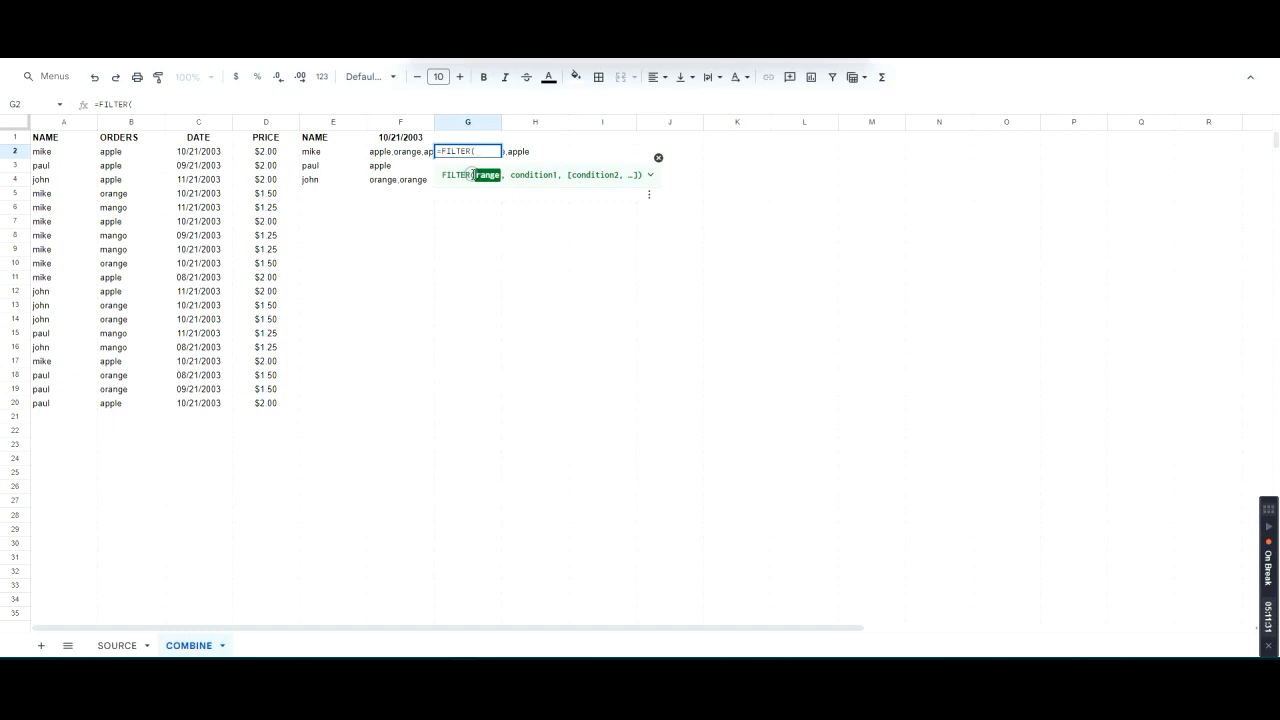
pyautogui.write('D:D,')
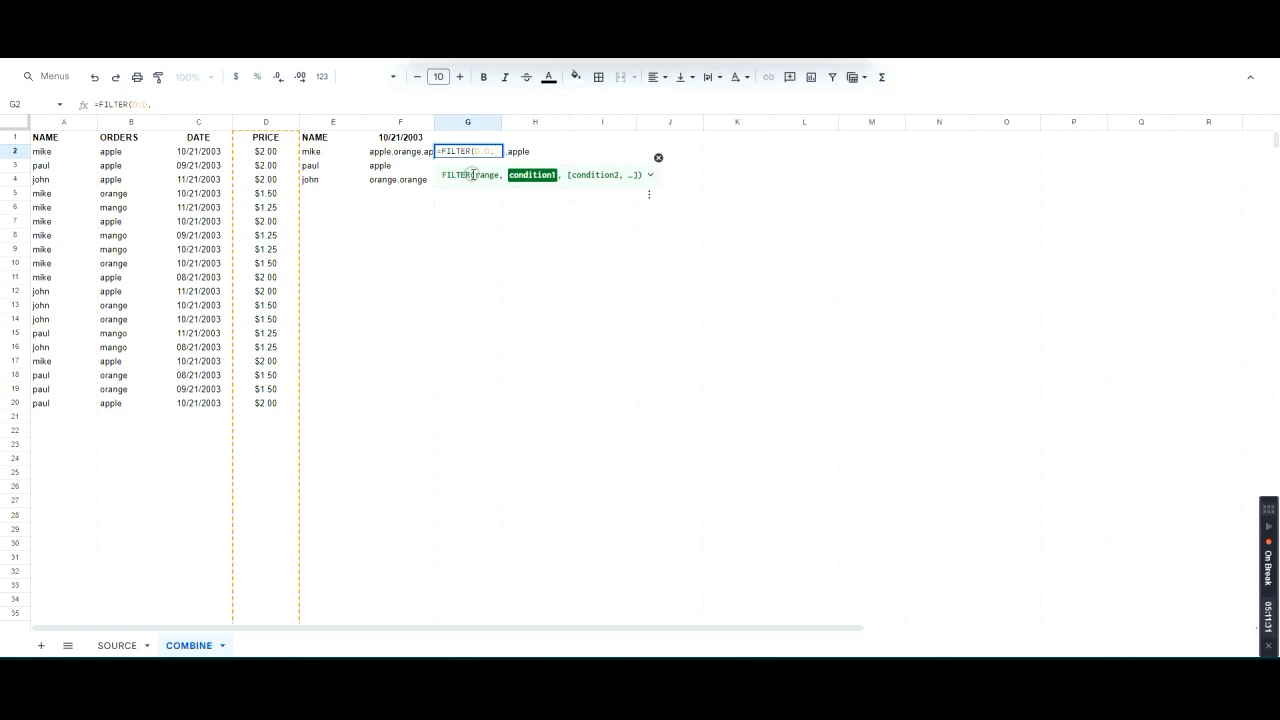
pyautogui.write('DATE')
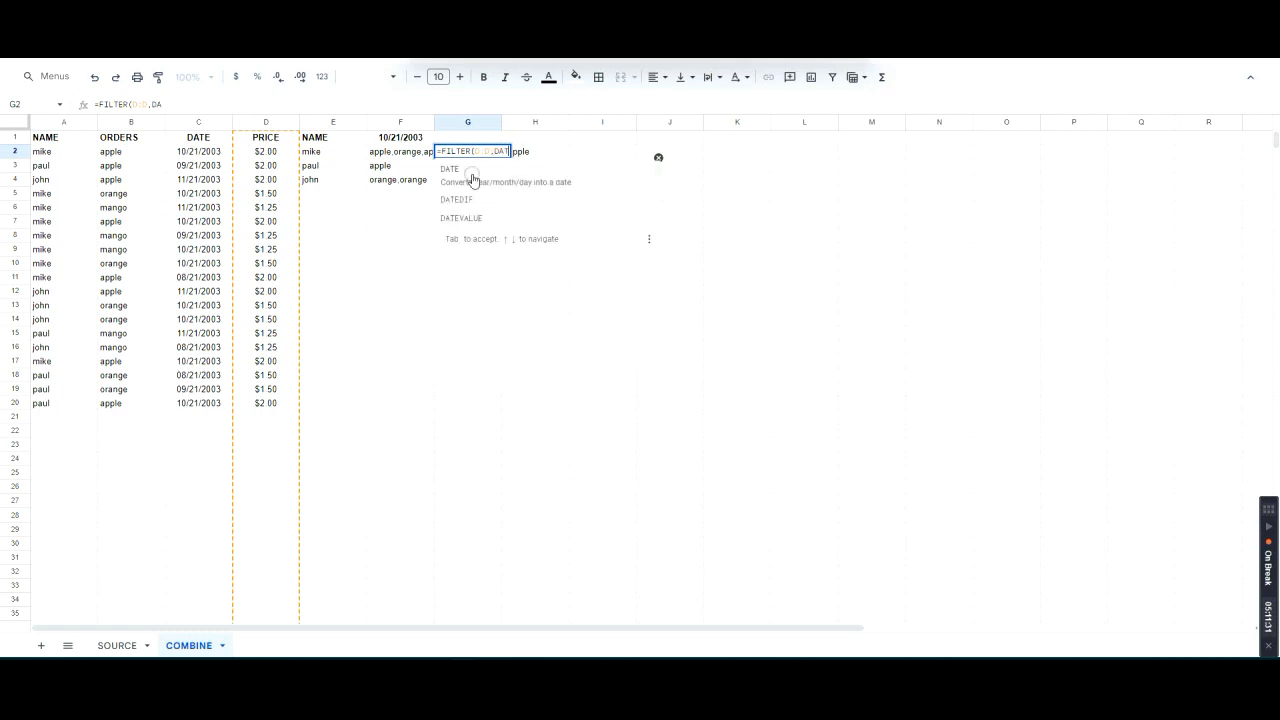
pyautogui.press('BackSpace')
pyautogui.press('BackSpace')
pyautogui.press('BackSpace')
pyautogui.press('BackSpace')
pyautogui.write('C:C')
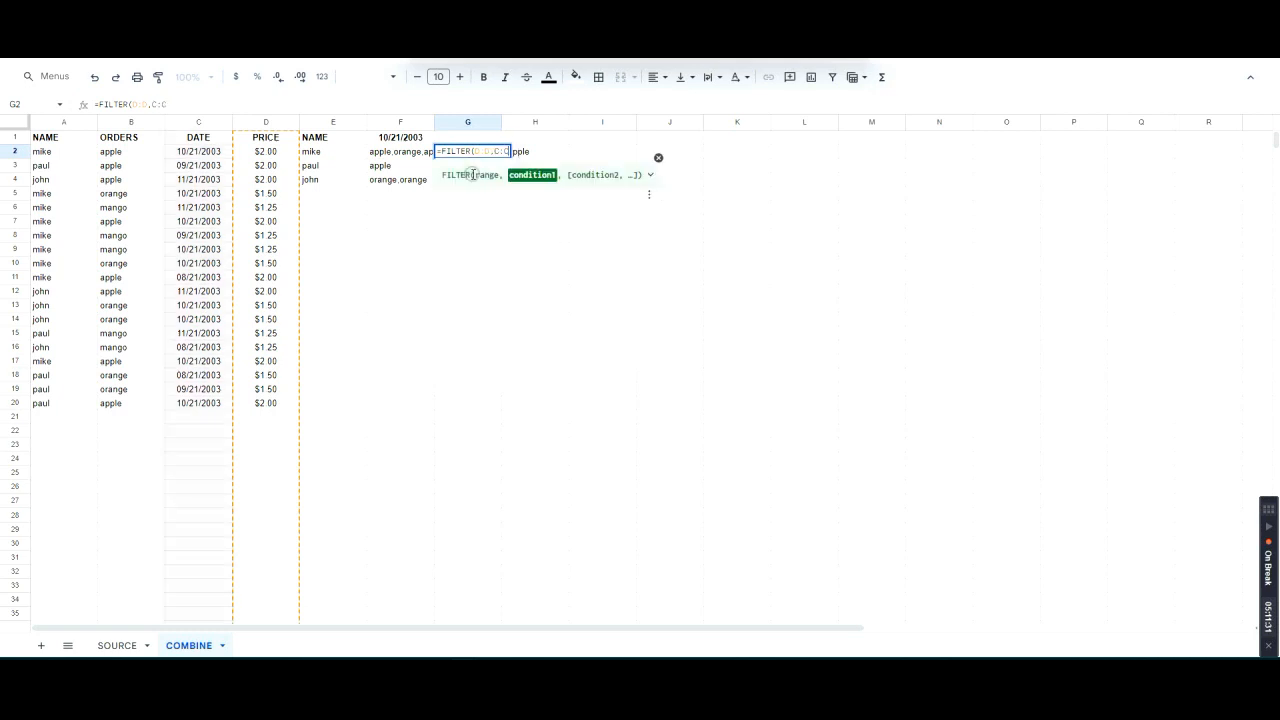
pyautogui.write('=F1')
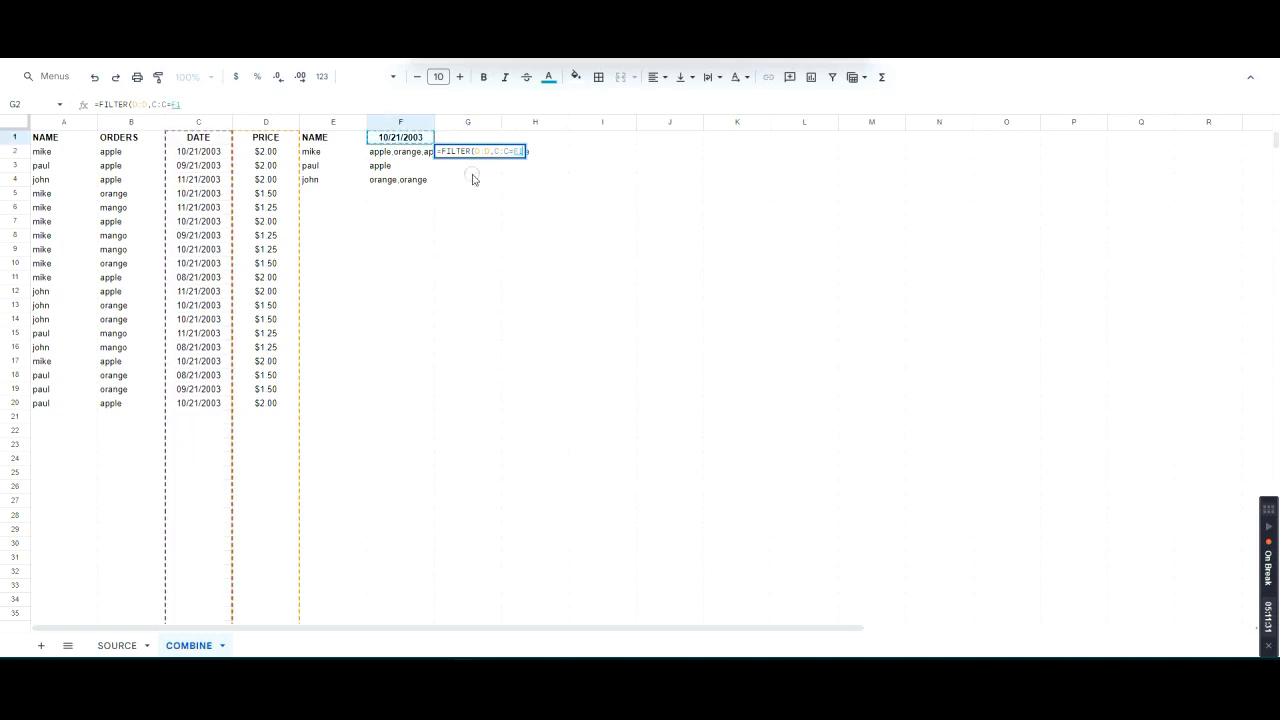
pyautogui.write(')')
pyautogui.press('Return')
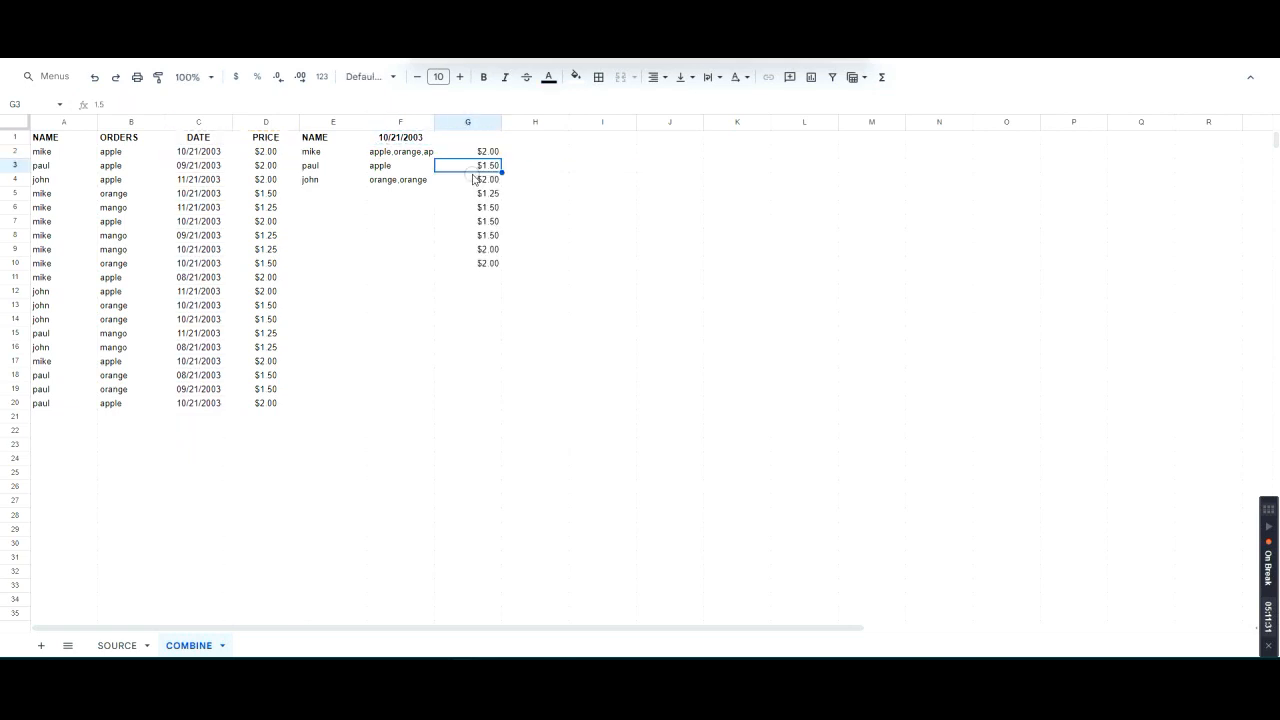
# Step: Add the name condition A:A=E2 to the FILTER formula in G2
pyautogui.press('Up')
pyautogui.press('F2')
pyautogui.press('Return')
pyautogui.press('Down')
pyautogui.press('Up')
pyautogui.press('Up')
pyautogui.press('F2')
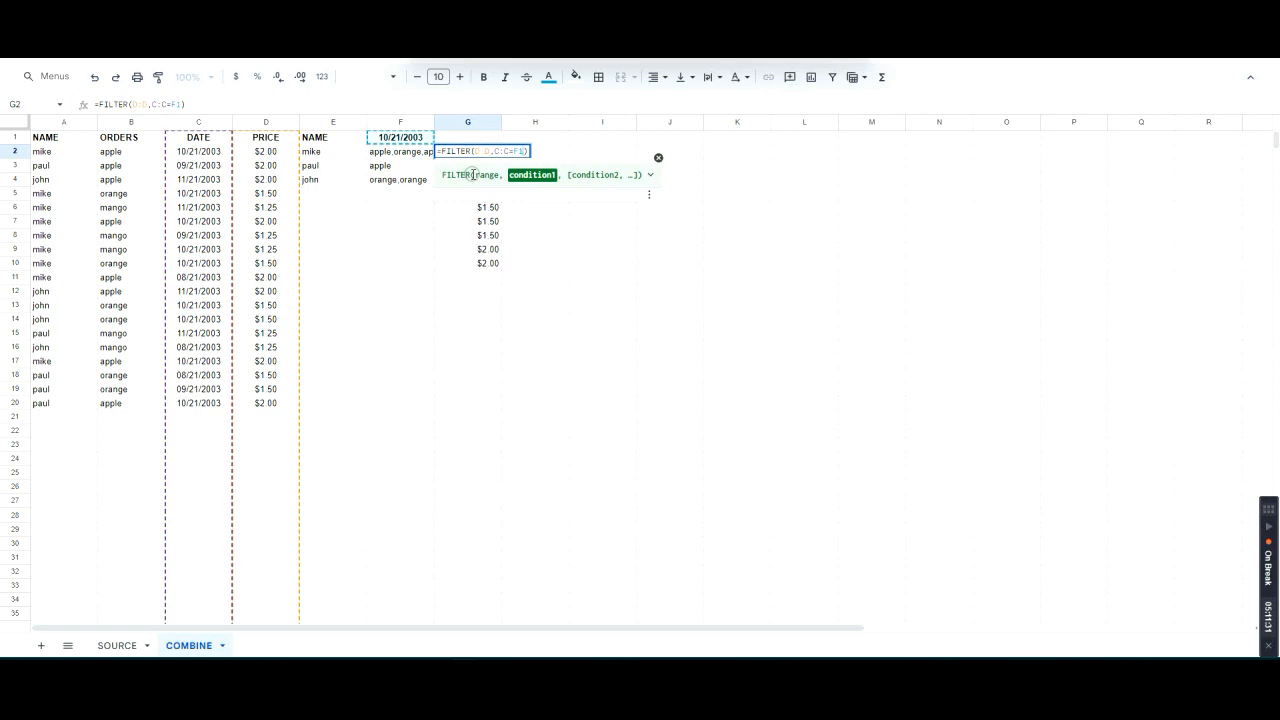
pyautogui.write(',A:A')
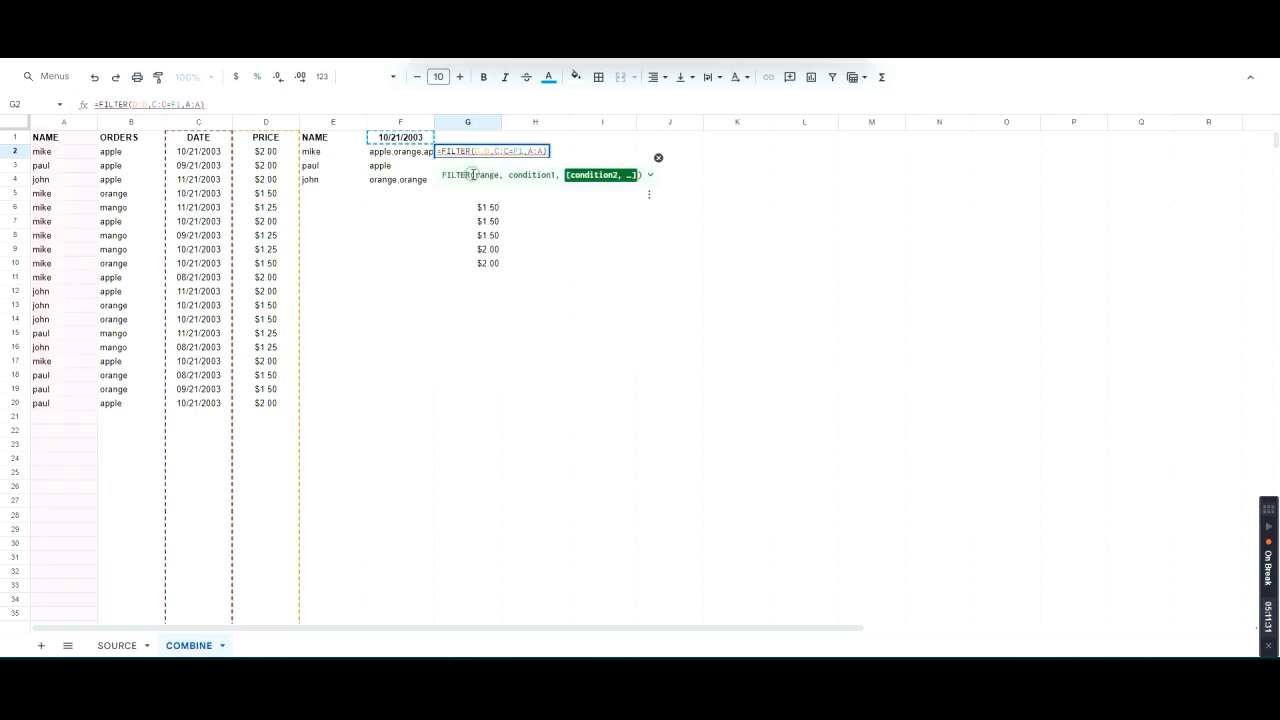
pyautogui.write('=E2')
pyautogui.press('Return')
pyautogui.press('Up')
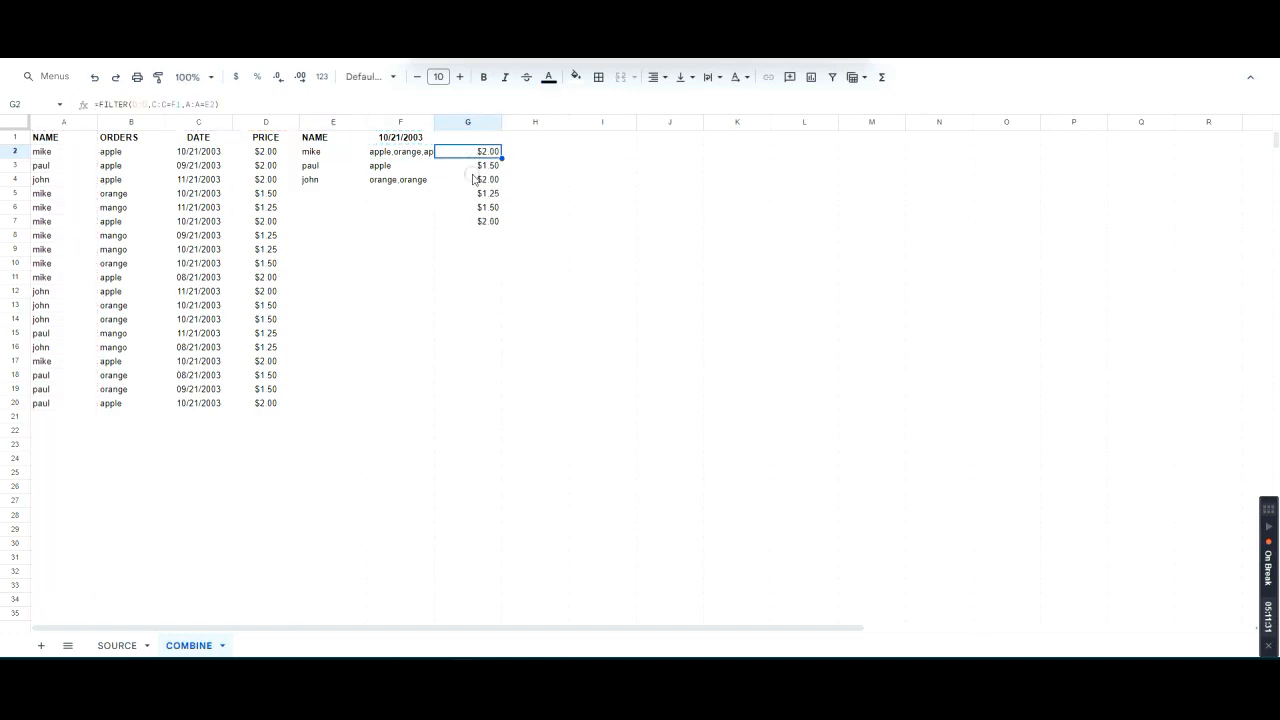
# Step: Check the filtered prices in G2:G7 and the formula in G2
pyautogui.press('Down')
pyautogui.press('Down')
pyautogui.press('Down')
pyautogui.press('Down')
pyautogui.press('Down')
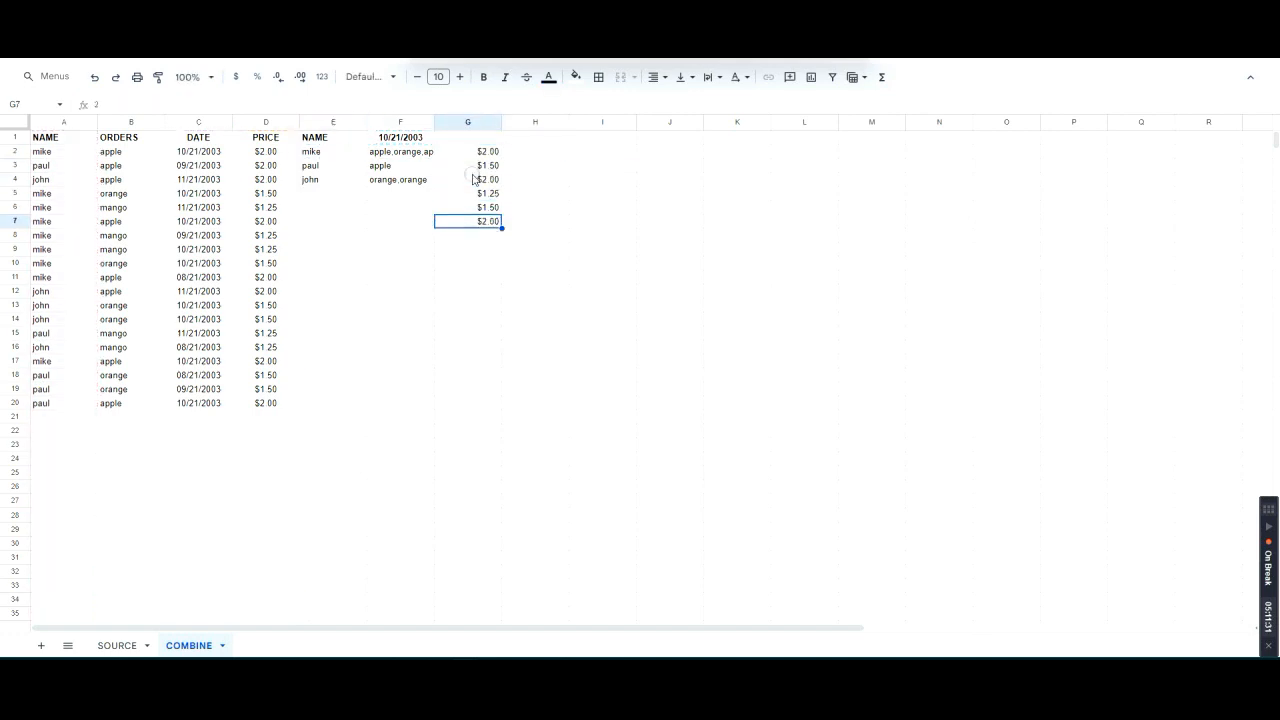
pyautogui.press('Up')
pyautogui.press('Up')
pyautogui.press('Up')
pyautogui.press('Up')
pyautogui.press('Up')
pyautogui.press('Return')
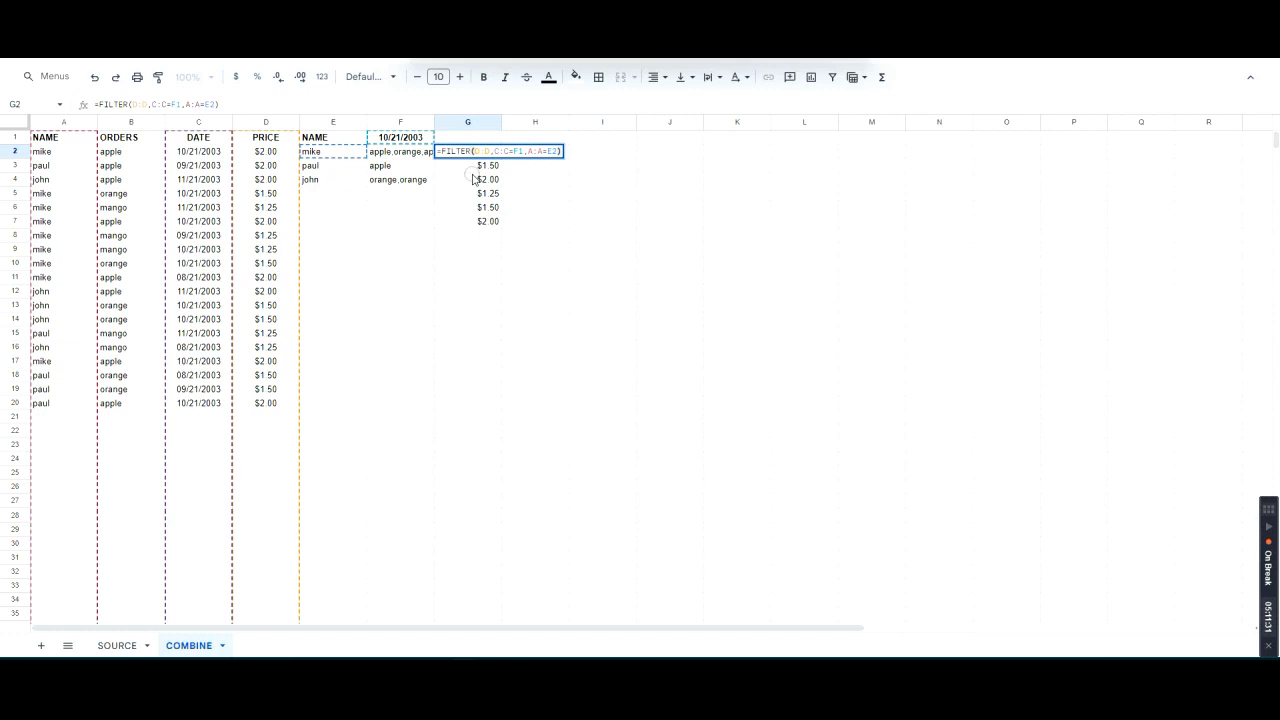
pyautogui.press('Tab')
# Step: Transpose the filtered prices into a row by entering =TRANSPOSE(G2:G7) in H2
pyautogui.press('Left')
pyautogui.press('Right')
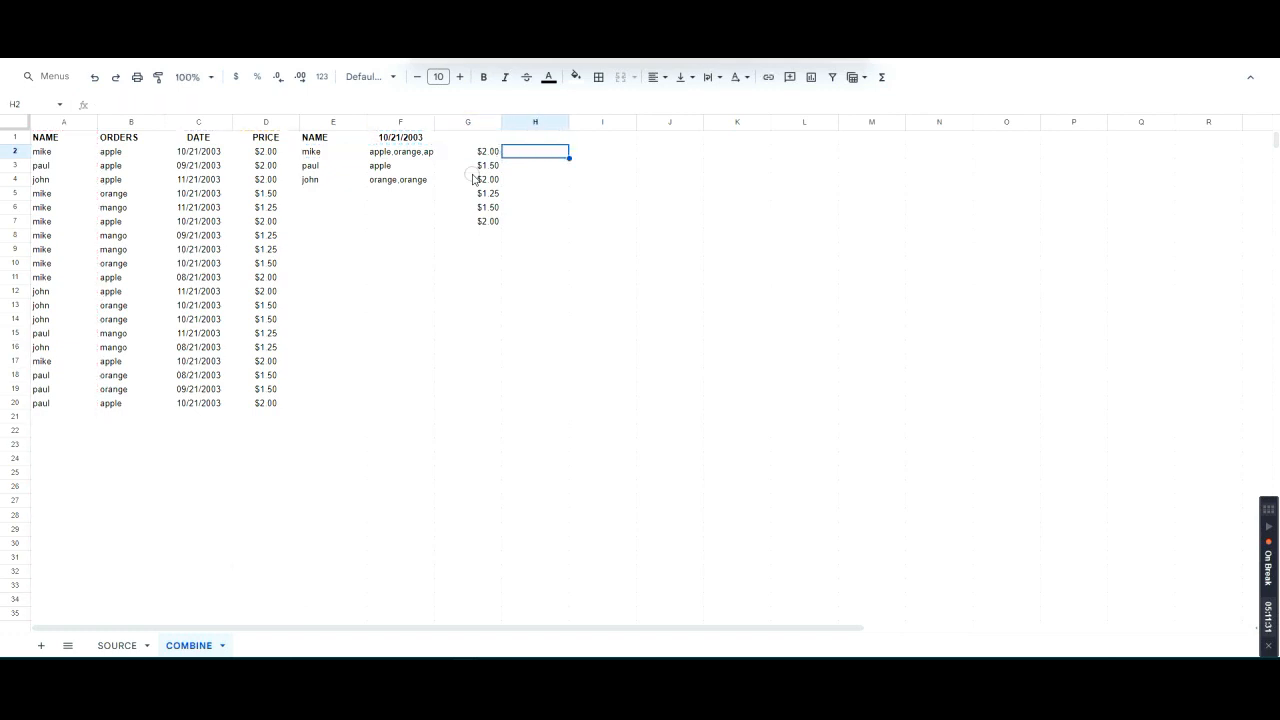
pyautogui.write('=TRANSPO')
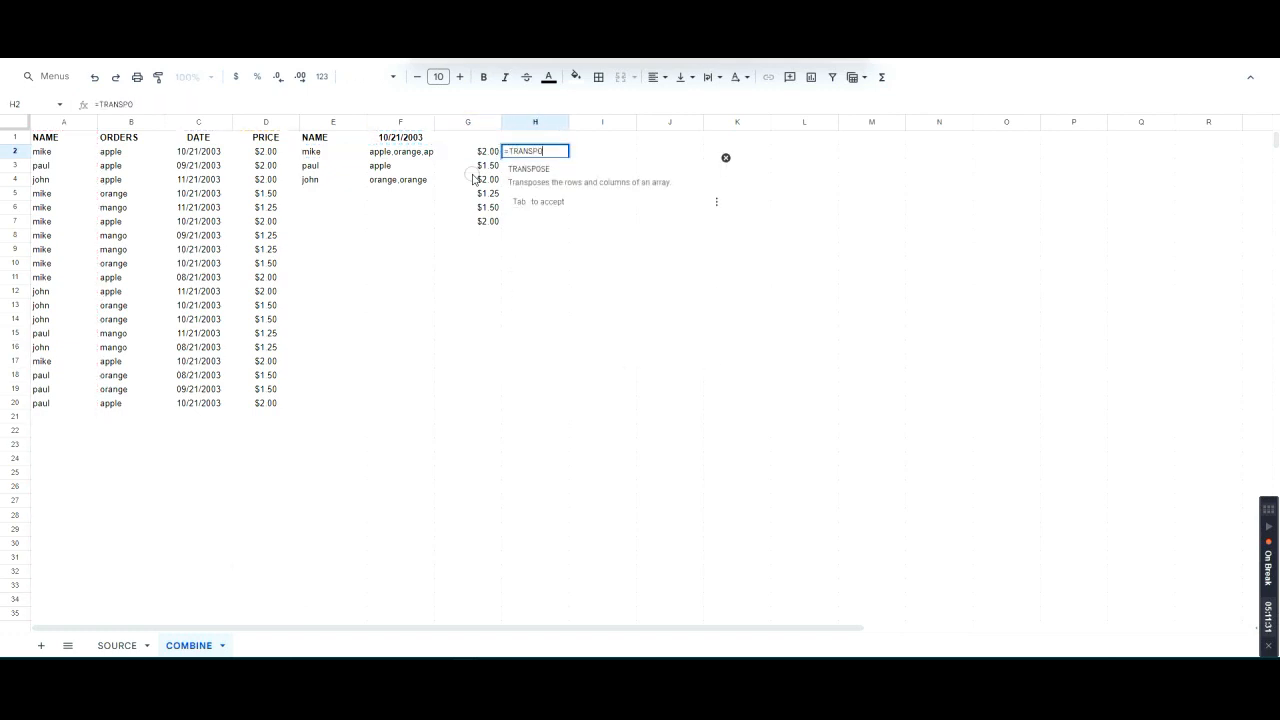
pyautogui.write('SE(')
pyautogui.press('Left')
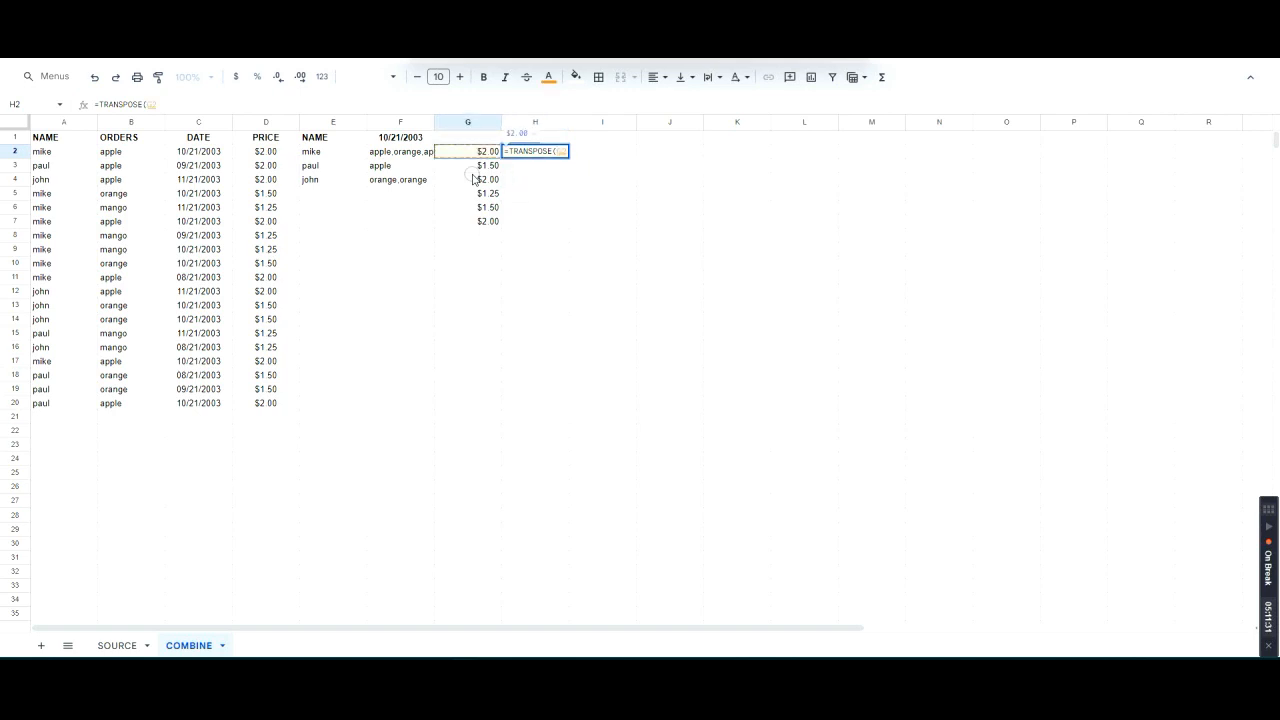
pyautogui.hotkey('shift', 'Down')
pyautogui.hotkey('shift', 'Down')
pyautogui.hotkey('shift', 'Down')
pyautogui.hotkey('shift', 'Down')
pyautogui.hotkey('shift', 'Down')
pyautogui.press('Return')
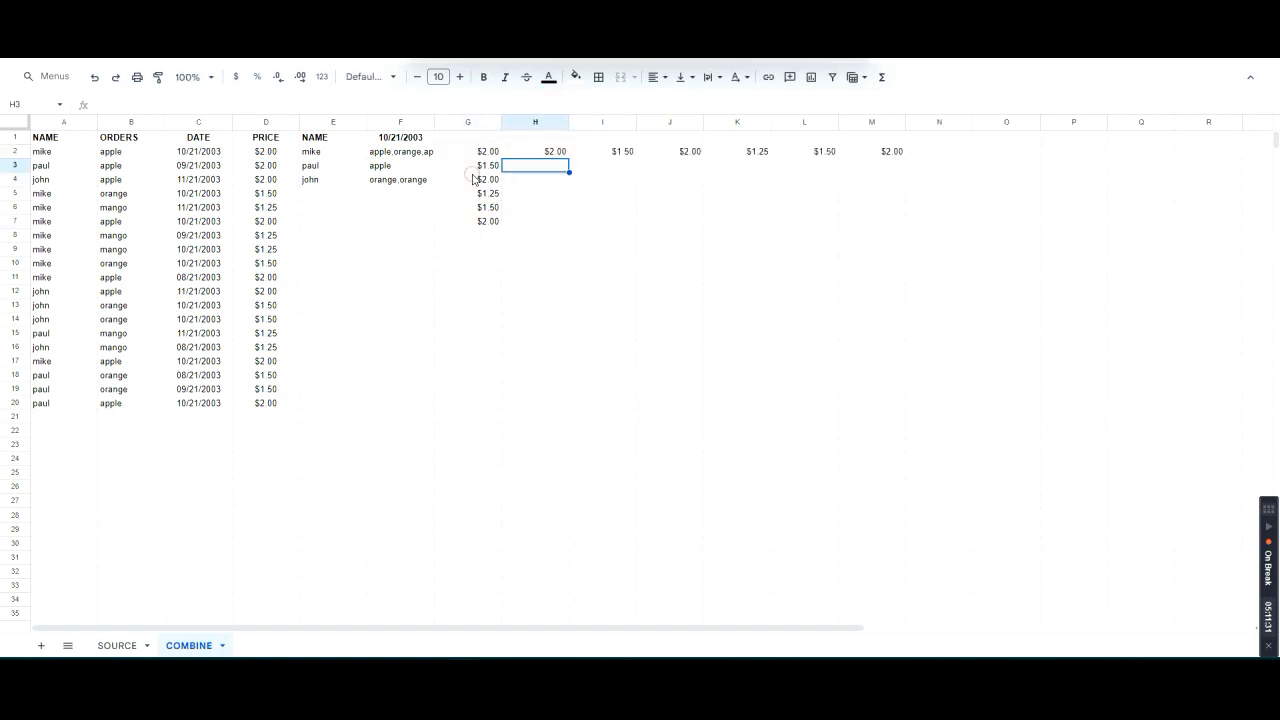
# Step: Try joining the transposed prices in H2:M2 with a comma delimiter in H3
pyautogui.press('Return')
pyautogui.write('=JO')
pyautogui.press('Tab')
pyautogui.write('"')
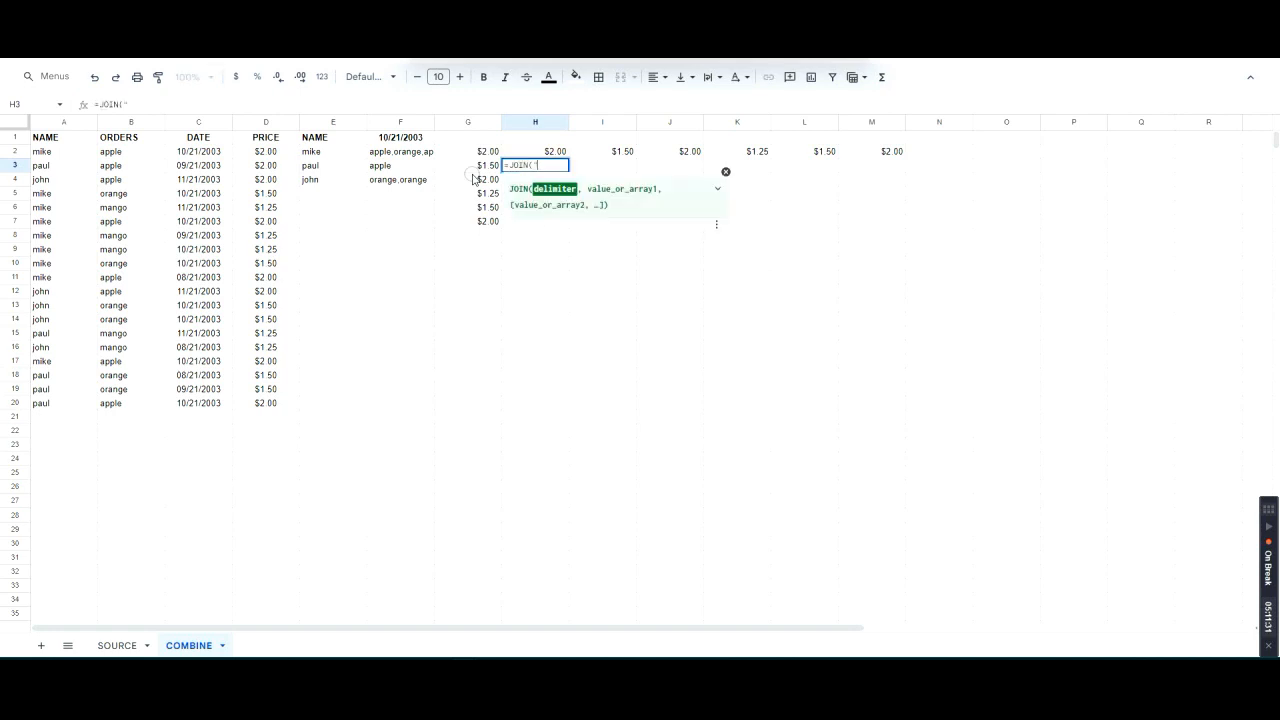
pyautogui.write(',",H2:M2')
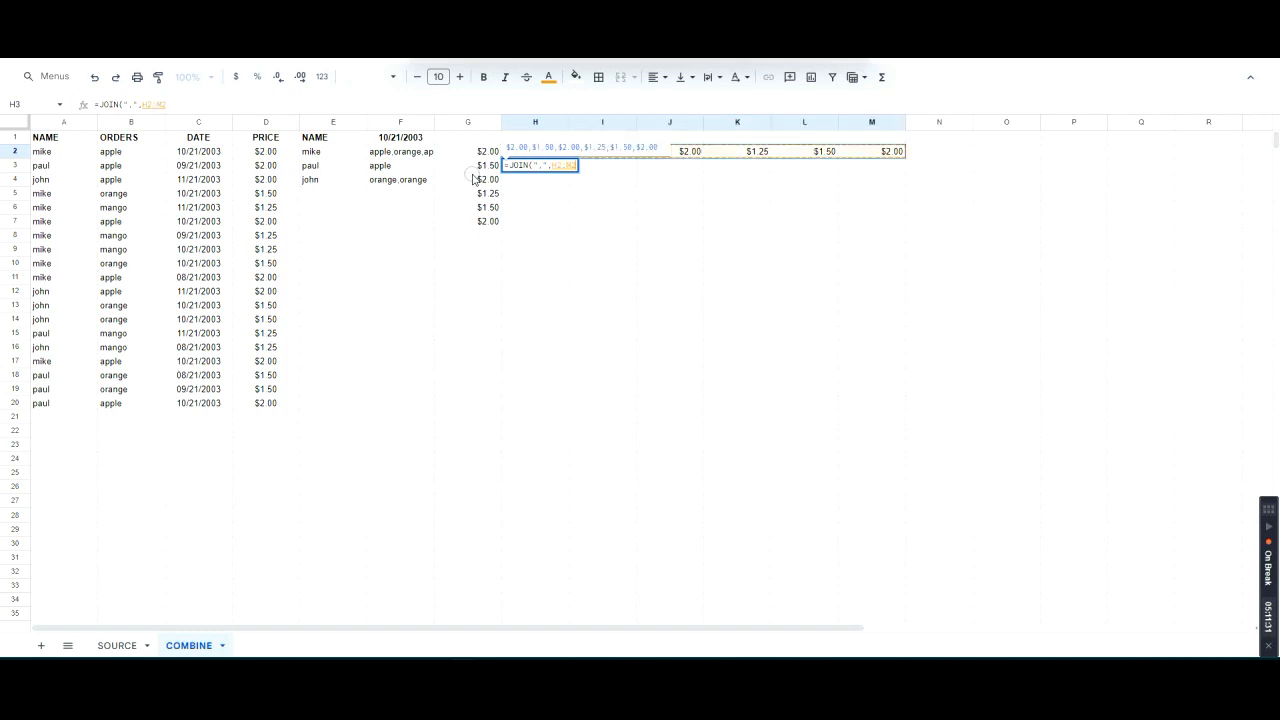
pyautogui.press('Return')
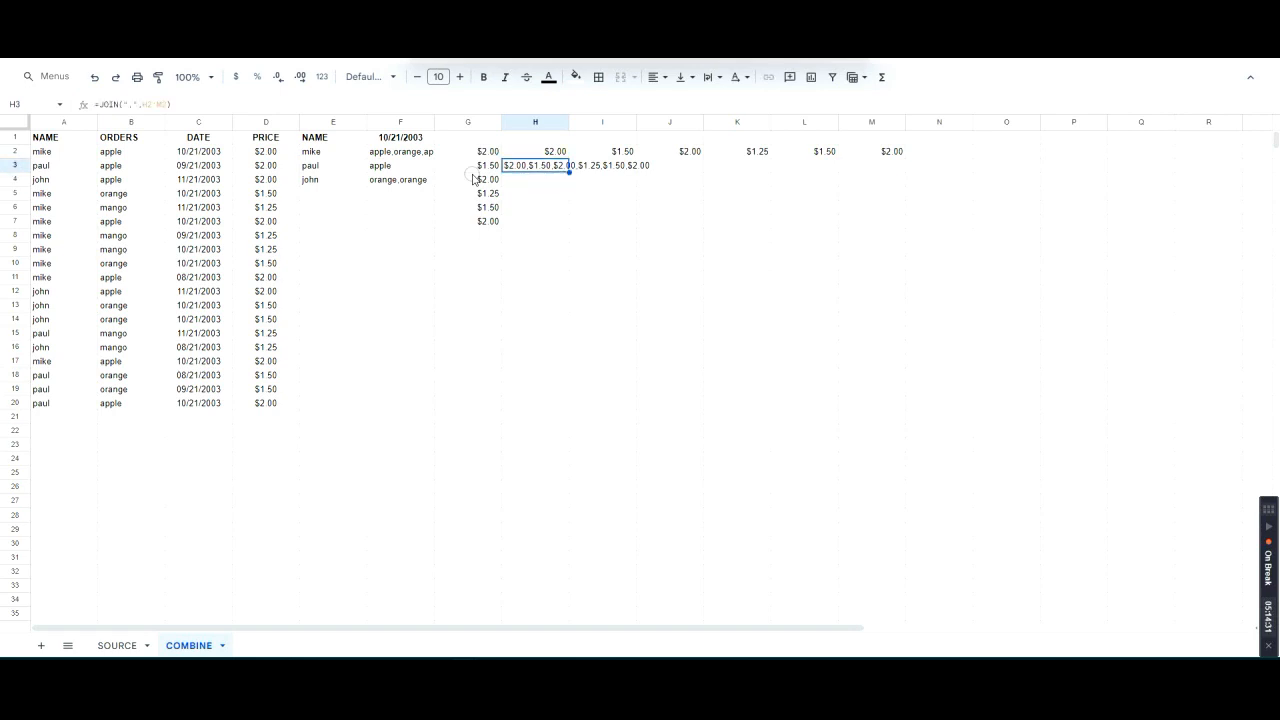
pyautogui.press('Delete')
# Step: Total the transposed prices by entering =SUM(H2:M2) in H3
pyautogui.press('Up')
pyautogui.press('Return')
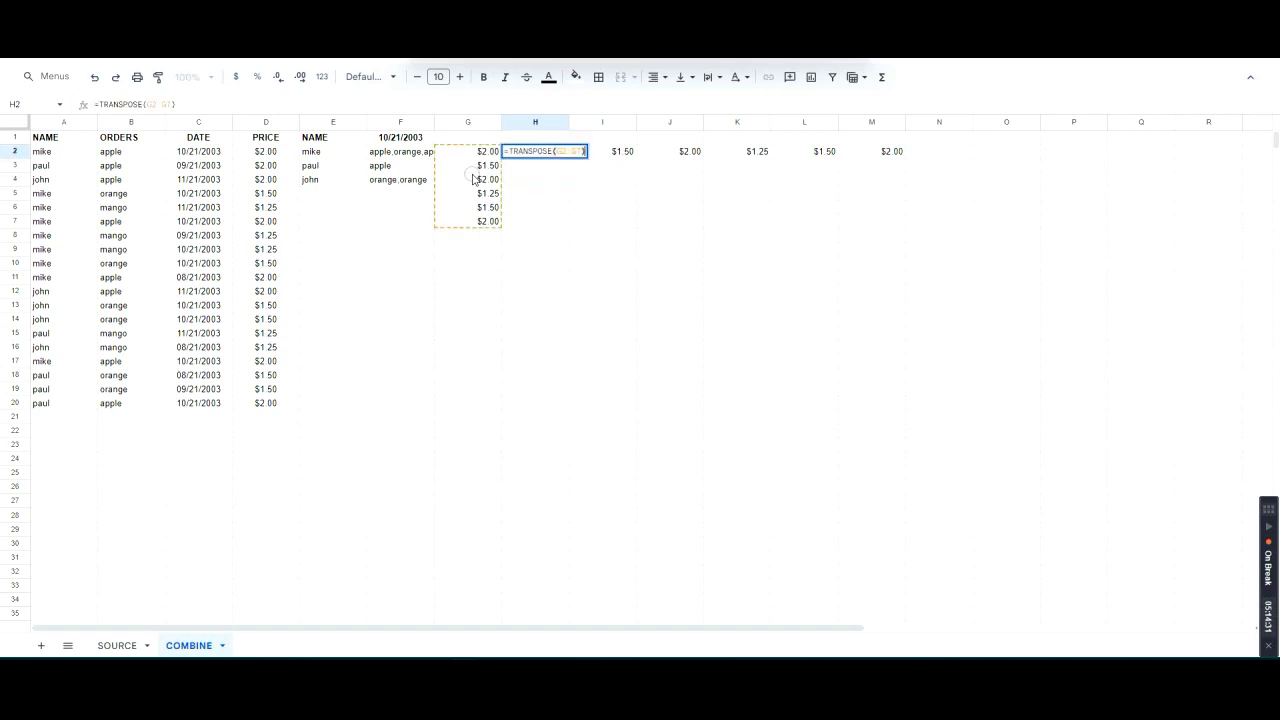
pyautogui.press('Return')
pyautogui.write('=SUM(H2:M2')
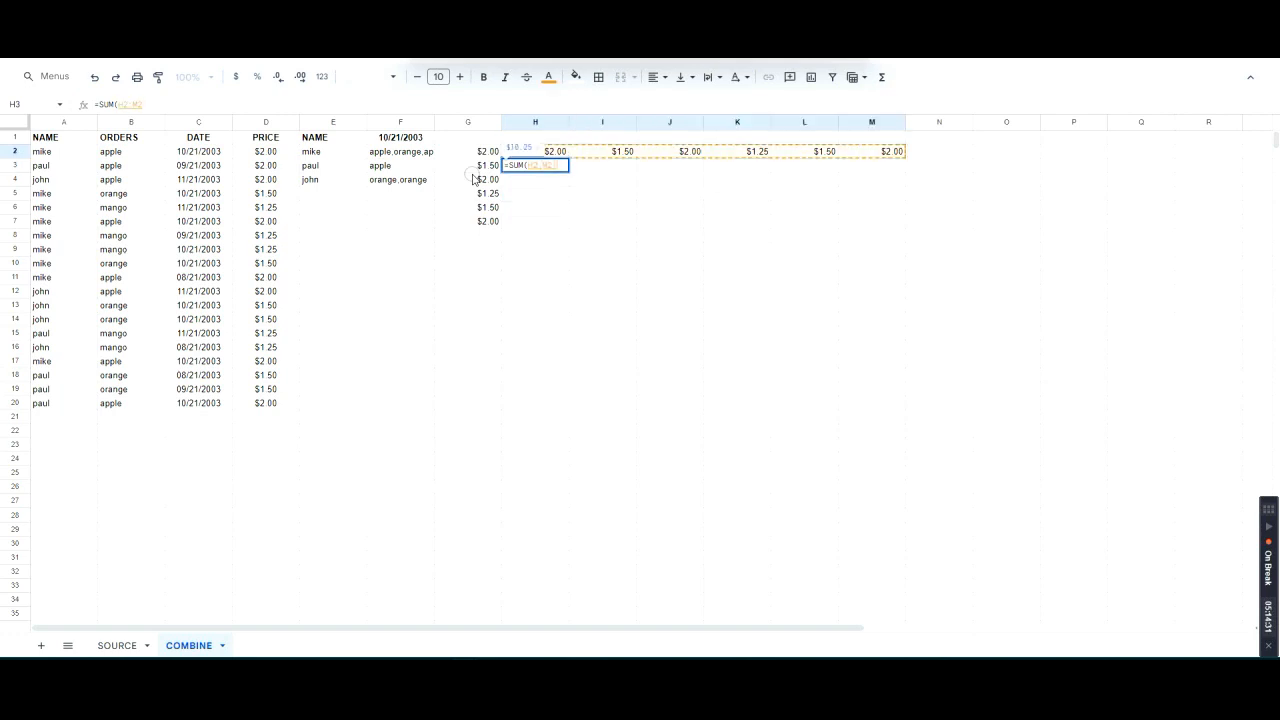
pyautogui.write(')')
pyautogui.press('Return')
pyautogui.press('Up')
pyautogui.press('Return')
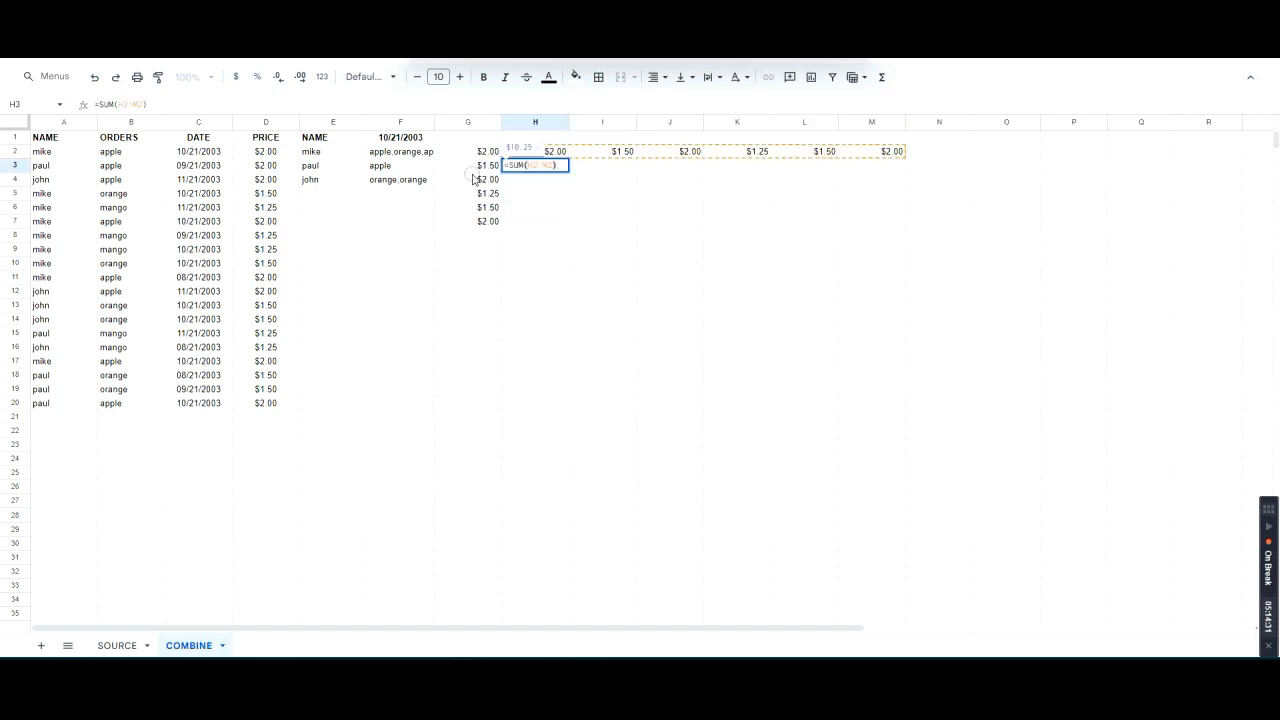
pyautogui.press('Escape')
pyautogui.press('Return')
pyautogui.press('Escape')
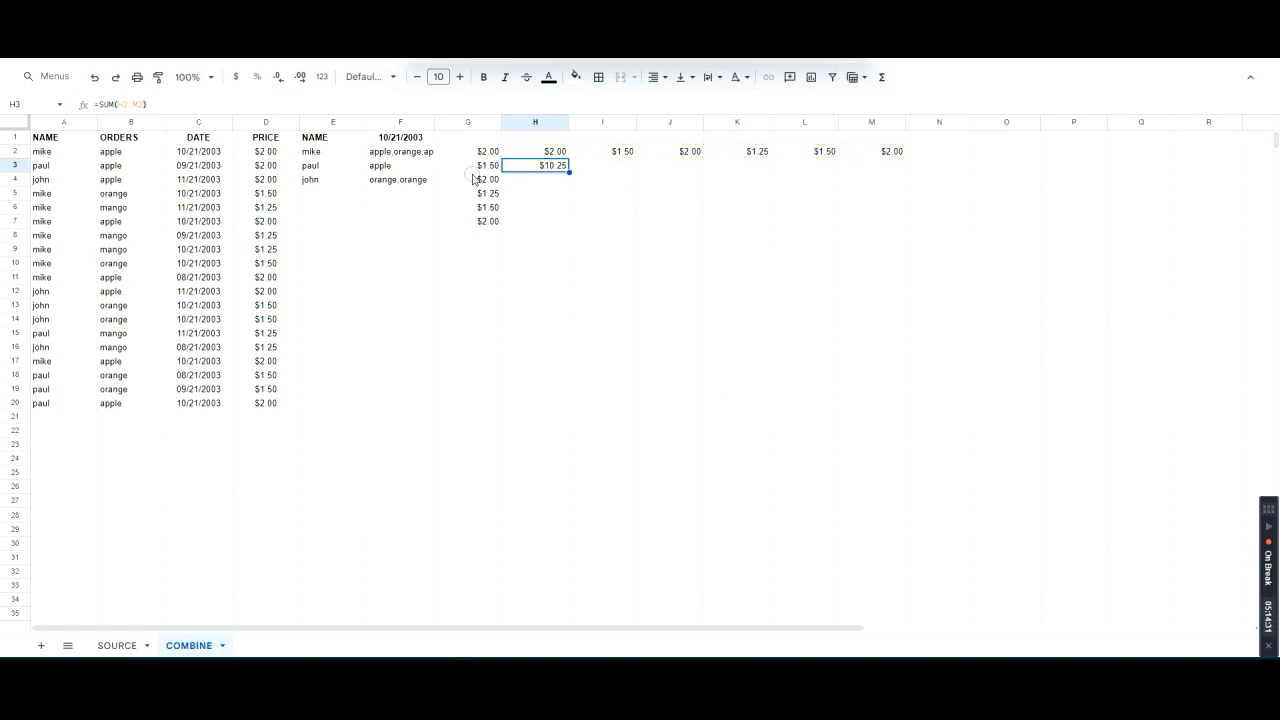
# Step: Replace H2:M2 in the H3 SUM formula with TRANSPOSE(G2:G7) copied from H2, and clear H2
pyautogui.press('Up')
pyautogui.press('Return')
pyautogui.hotkey('ctrl', 'a')
pyautogui.hotkey('ctrl', 'c')
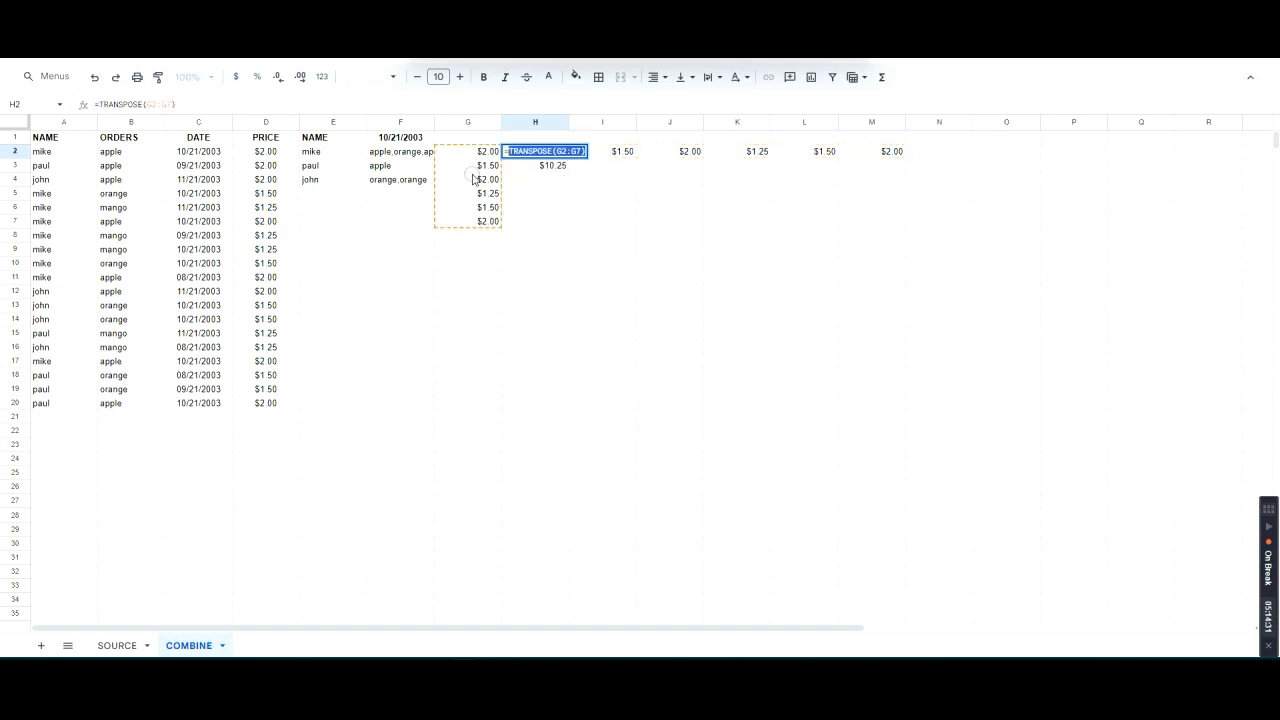
pyautogui.press('Return')
pyautogui.press('Return')
pyautogui.hotkey('shift', 'Home')
pyautogui.press('Right')
pyautogui.press('Left')
pyautogui.hotkey('shift', 'Left')
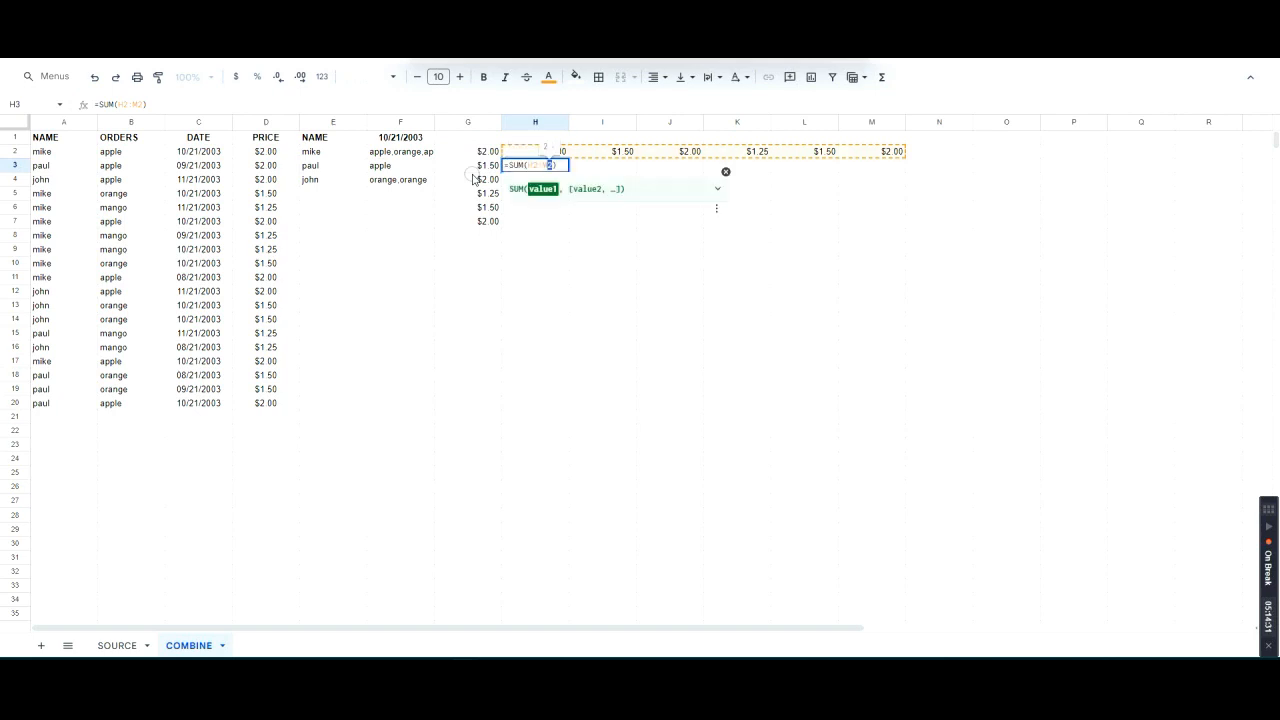
pyautogui.hotkey('shift', 'Left')
pyautogui.hotkey('shift', 'Left')
pyautogui.hotkey('shift', 'Left')
pyautogui.hotkey('shift', 'Left')
pyautogui.hotkey('ctrl', 'v')
pyautogui.press('Return')
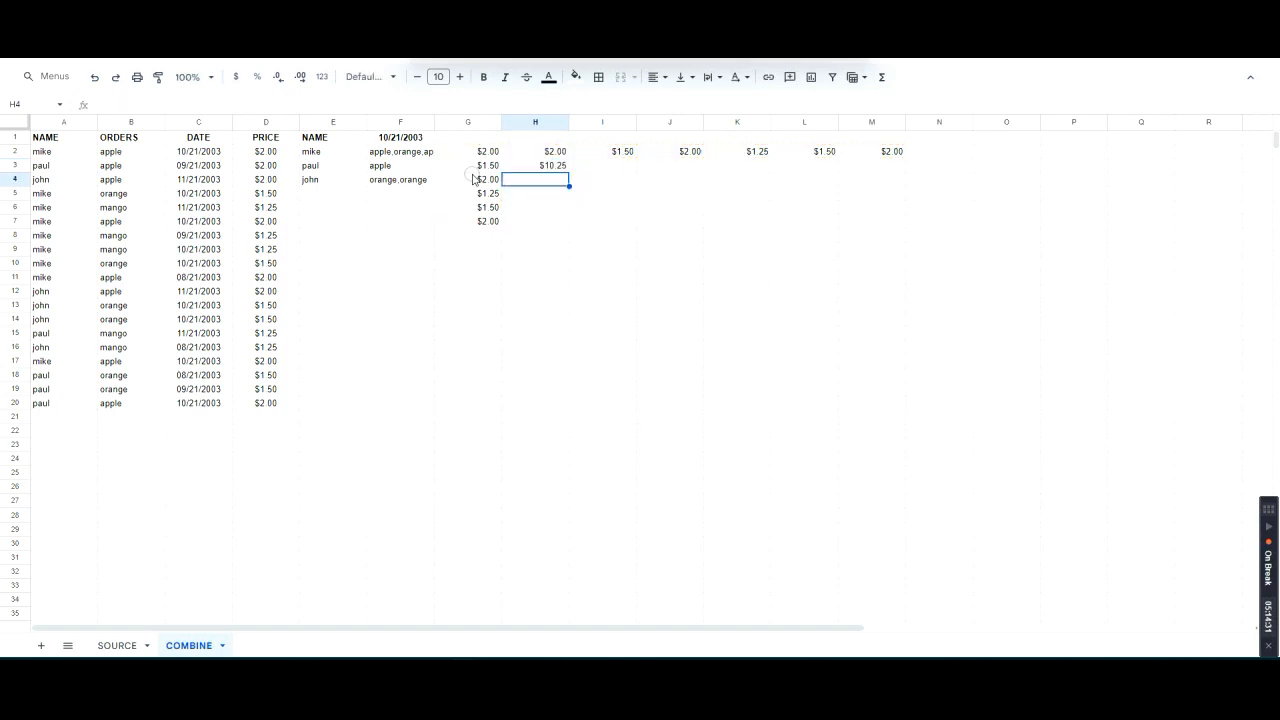
pyautogui.press('Up')
pyautogui.press('Up')
pyautogui.press('Delete')
# Step: Replace G2:G7 in the H3 formula with FILTER(D:D,C:C=F1,A:A=E2) copied from G2, giving =SUM(TRANSPOSE(FILTER(D:D,C:C=F1,A:A=E2)))
pyautogui.press('Left')
pyautogui.press('Return')
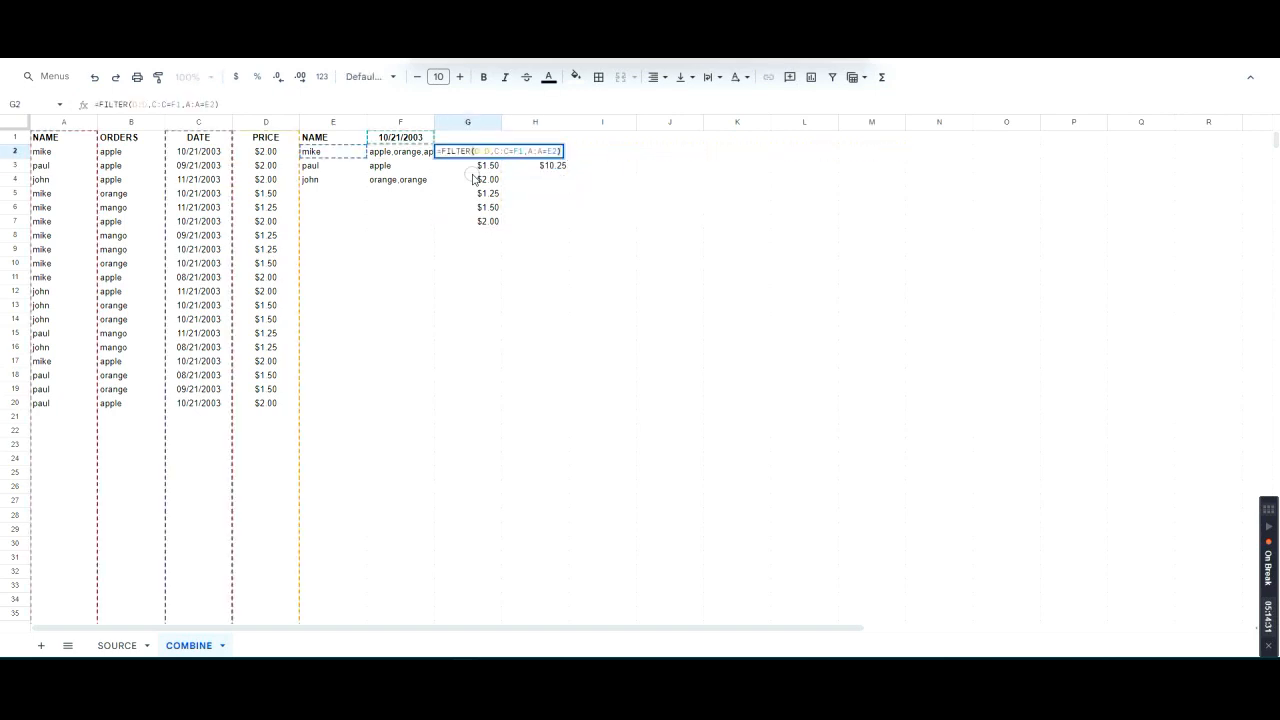
pyautogui.hotkey('shift', 'Home')
pyautogui.press('Return')
pyautogui.press('Right')
pyautogui.press('Return')
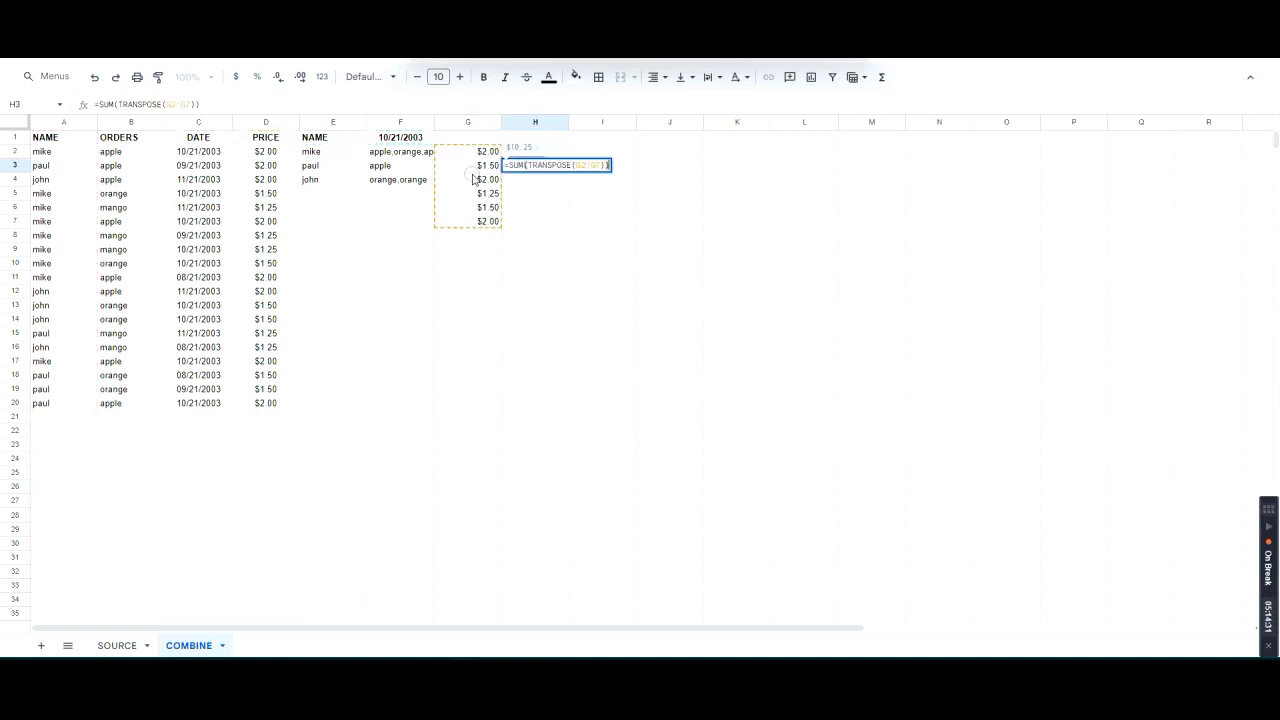
pyautogui.press('Left')
pyautogui.press('Left')
pyautogui.hotkey('shift', 'Left')
pyautogui.hotkey('shift', 'Left')
pyautogui.hotkey('shift', 'Left')
pyautogui.hotkey('shift', 'Left')
pyautogui.hotkey('shift', 'Left')
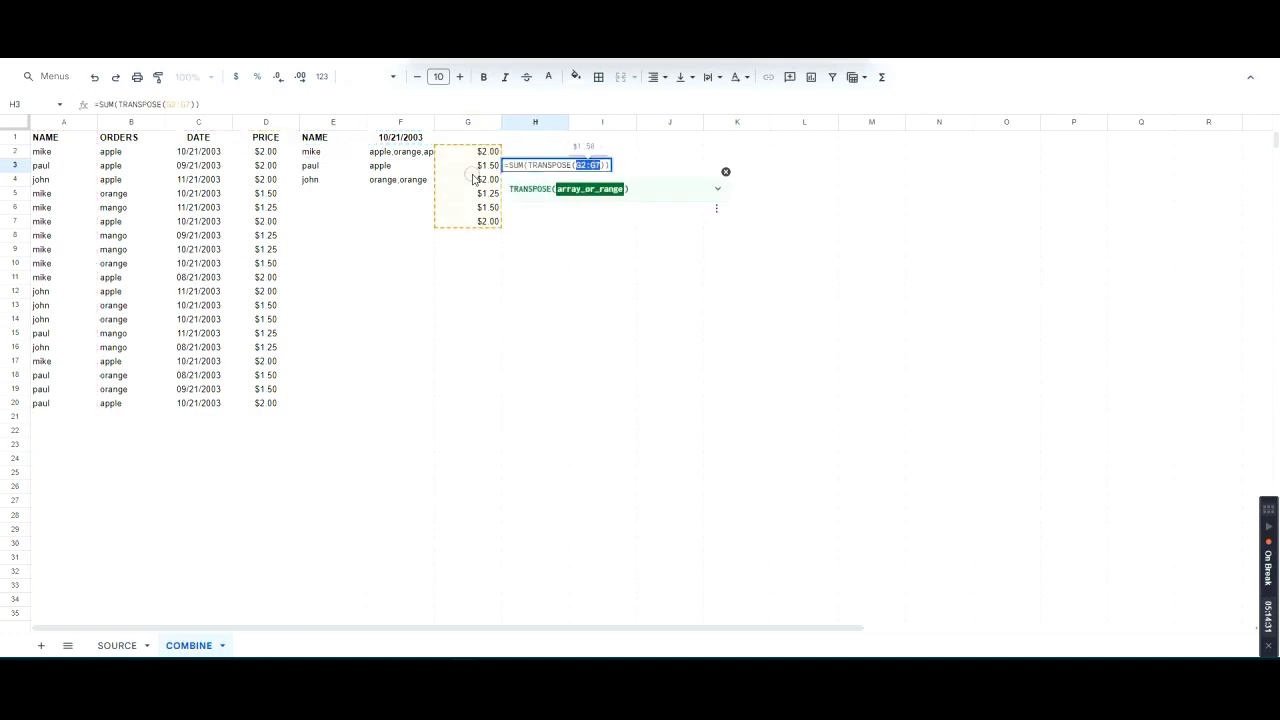
pyautogui.press('Return')
pyautogui.press('Up')
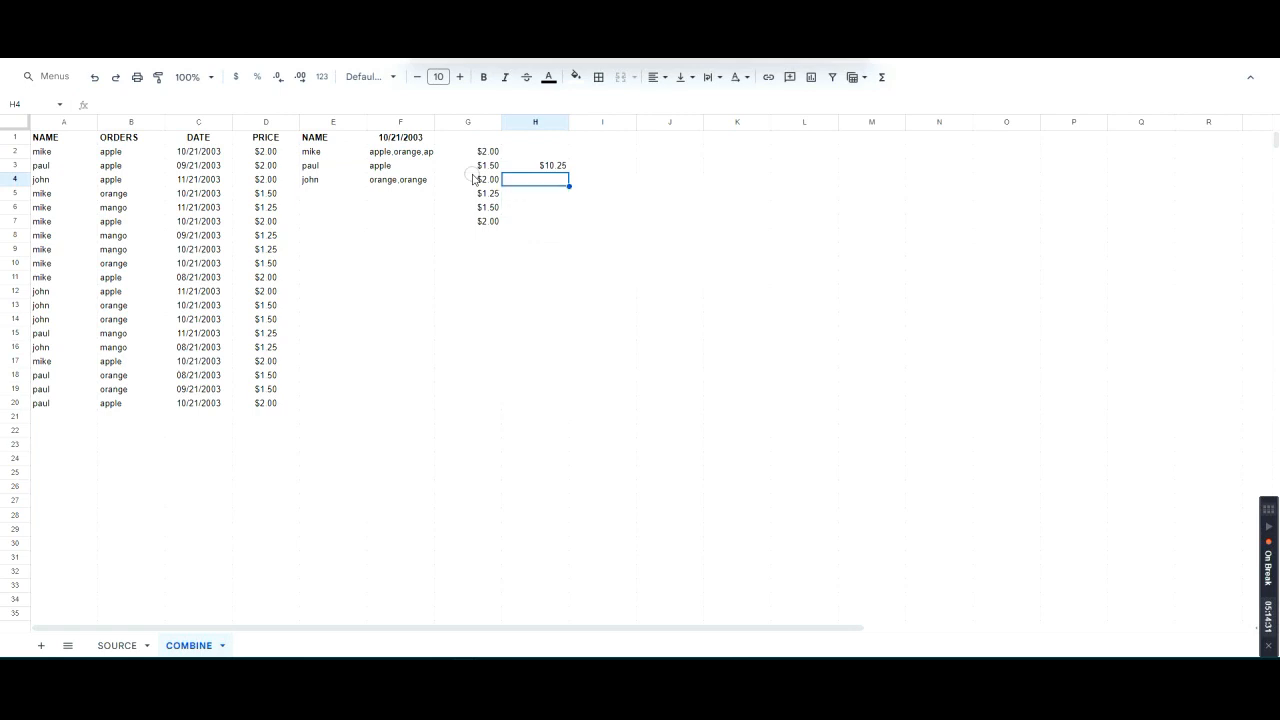
pyautogui.press('Return')
pyautogui.press('Escape')
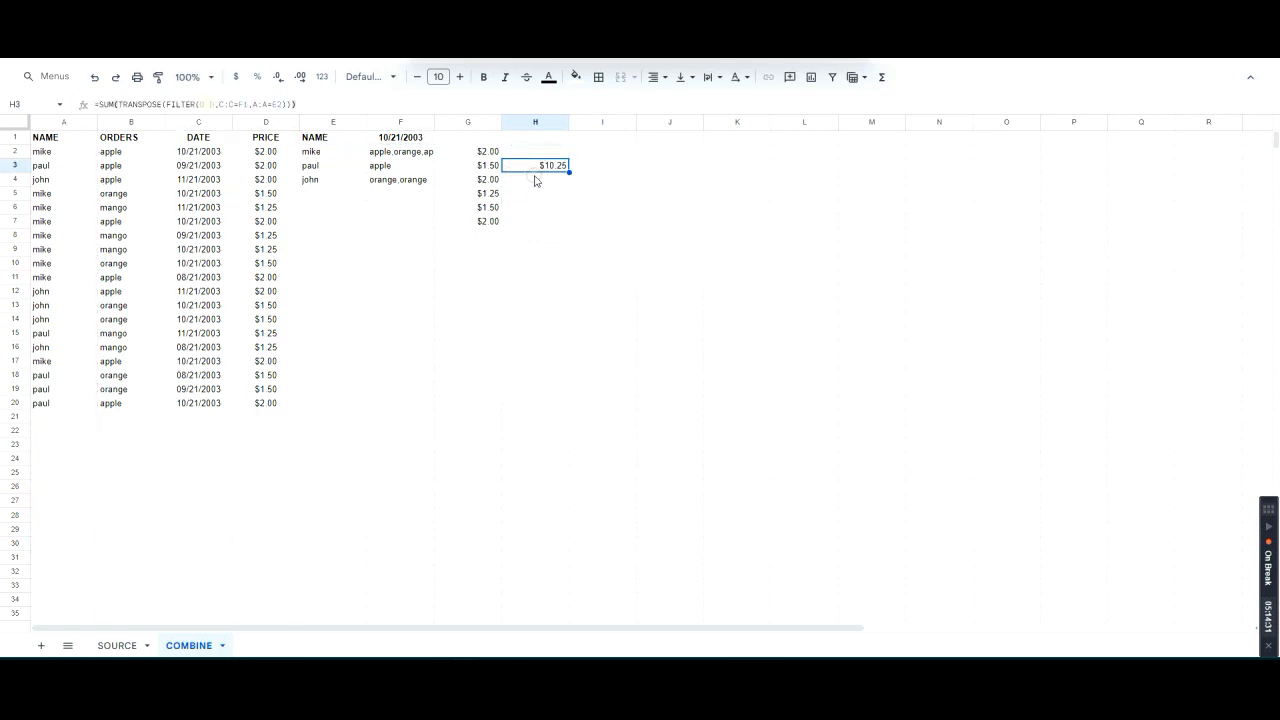
# Step: Move the nested SUM, TRANSPOSE and FILTER formula from H3 to G2, replacing the FILTER formula there
pyautogui.hotkey('ctrl', 'x')
pyautogui.press('Left')
pyautogui.press('Up')
pyautogui.hotkey('ctrl', 'v')
pyautogui.press('Return')
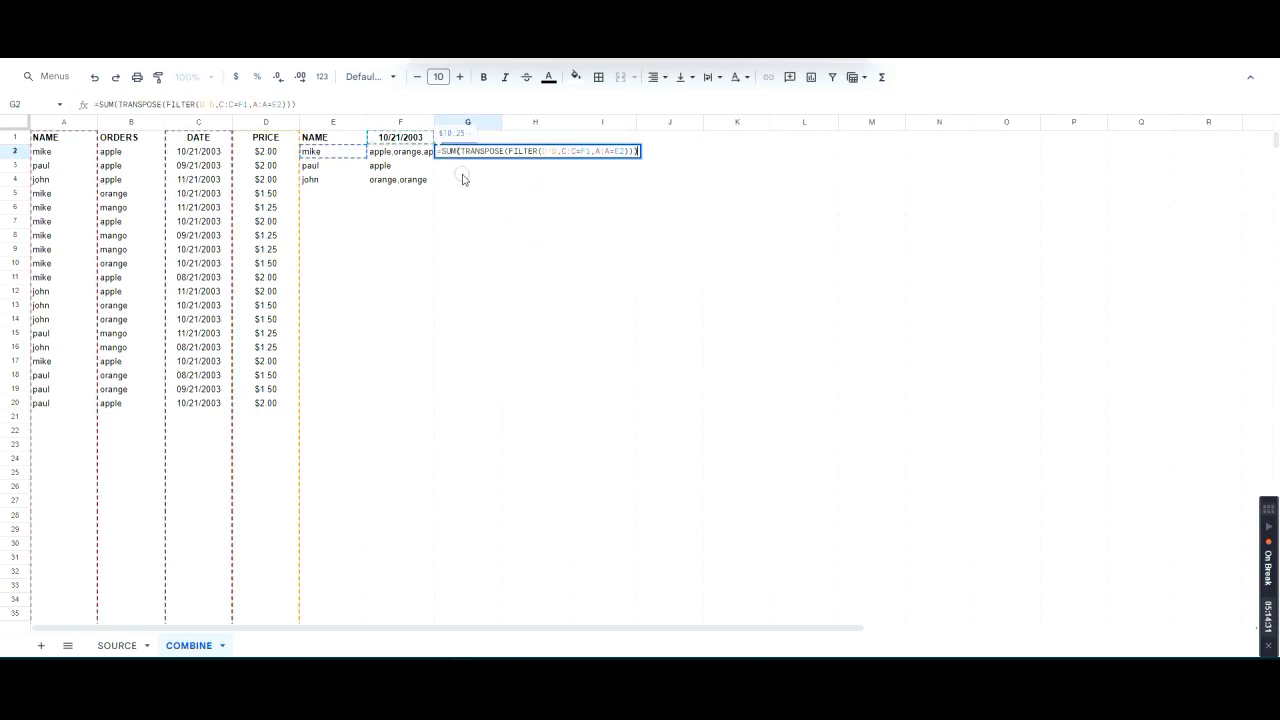
pyautogui.press('Escape')
pyautogui.press('Return')
pyautogui.press('Escape')
pyautogui.press('Return')
pyautogui.press('Escape')
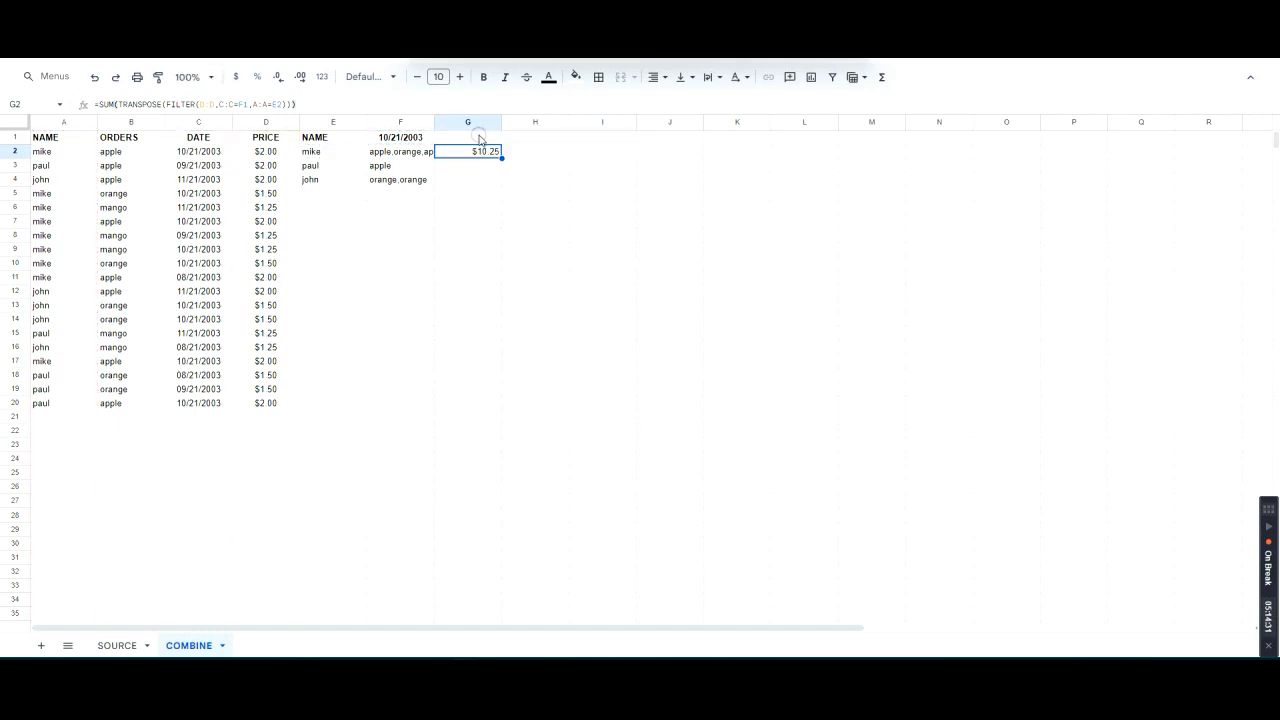
pyautogui.click(530, 155)
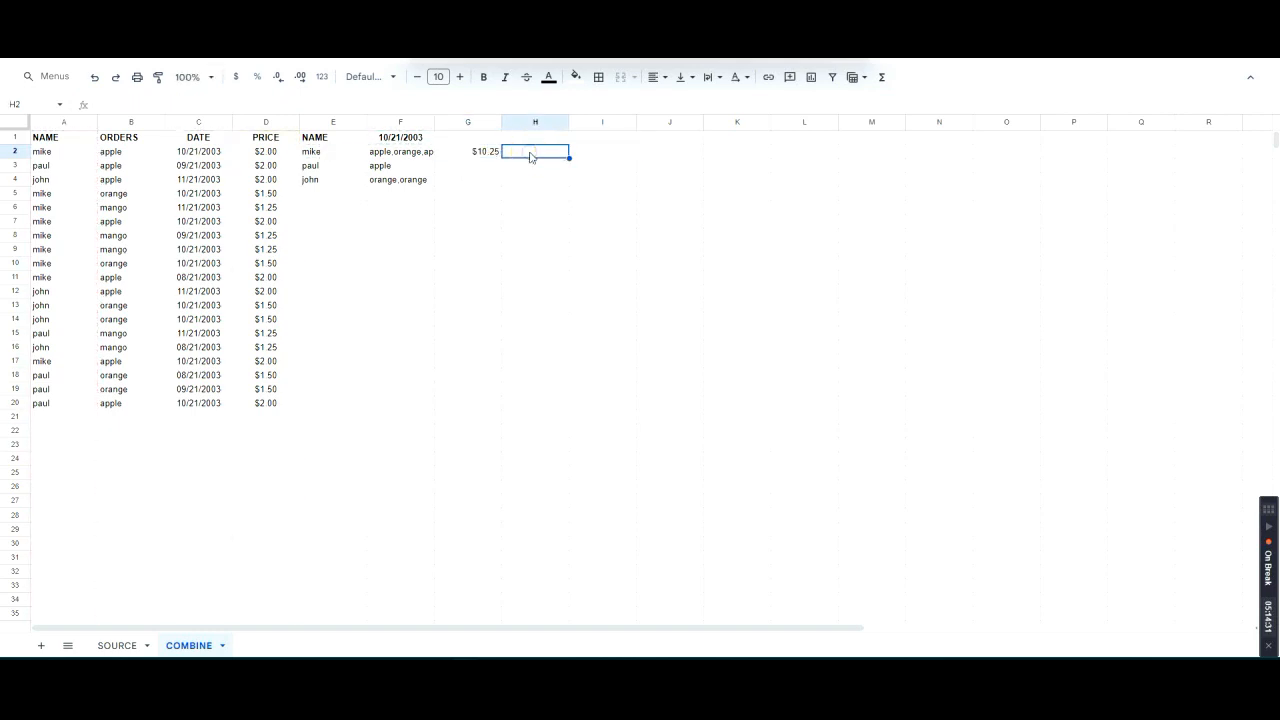
pyautogui.write('=SUM(')
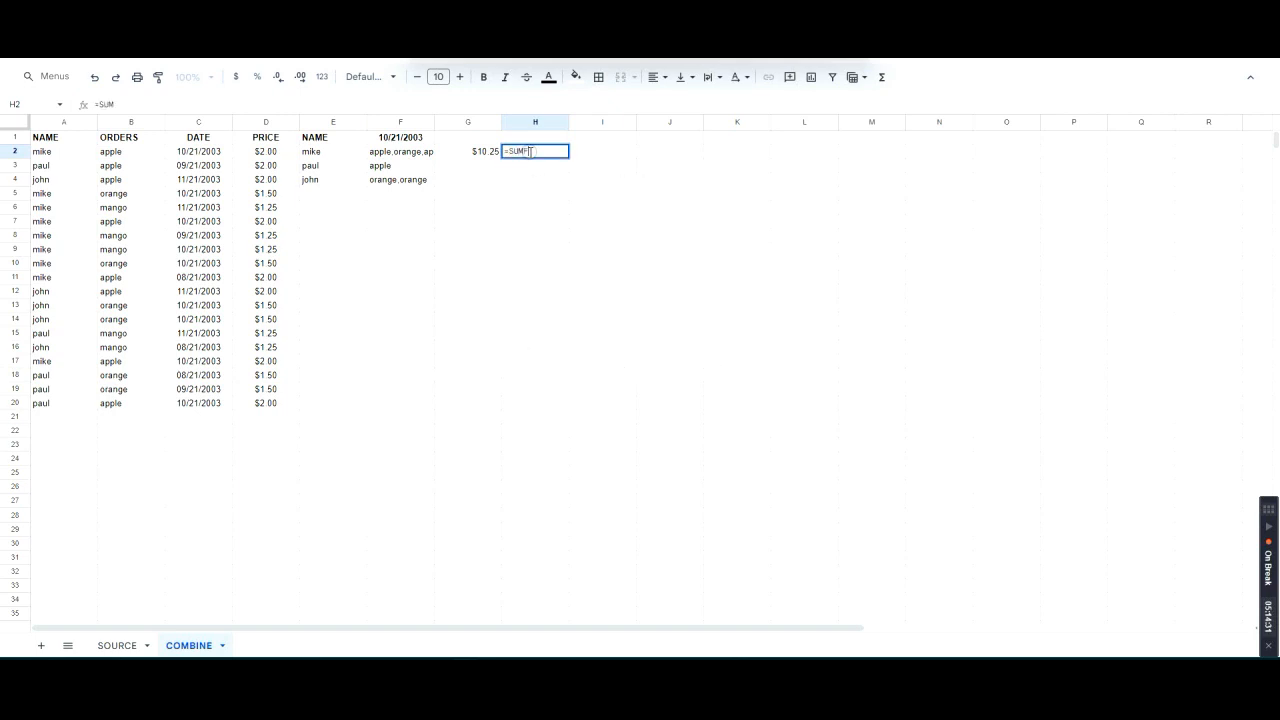
pyautogui.write('IFS(')
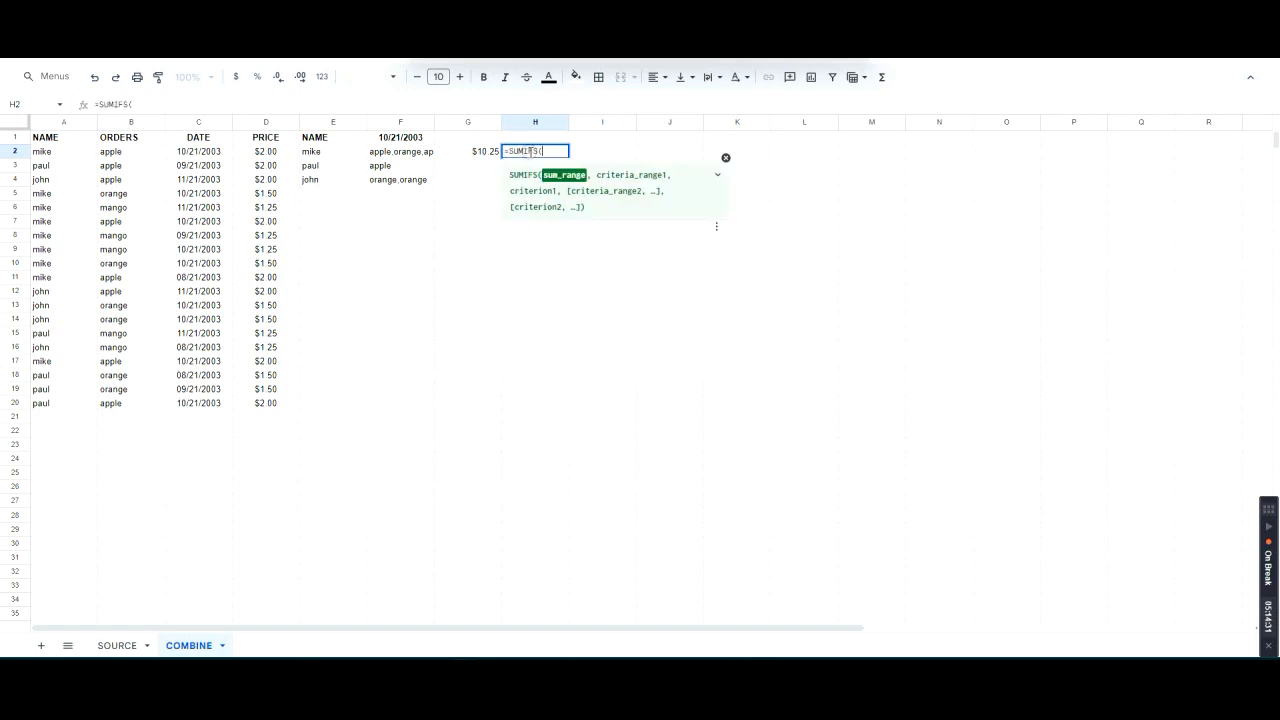
pyautogui.write('H2')
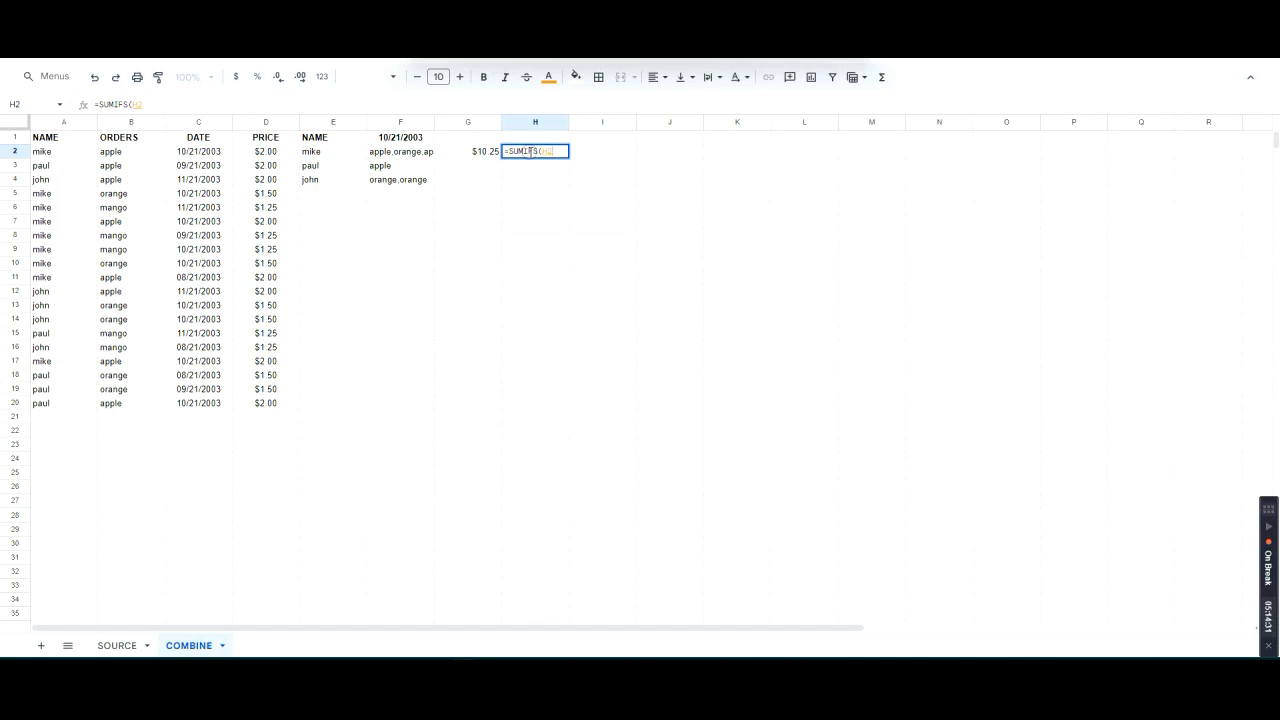
pyautogui.press('BackSpace')
pyautogui.press('BackSpace')
pyautogui.press('Escape')
pyautogui.press('Left')
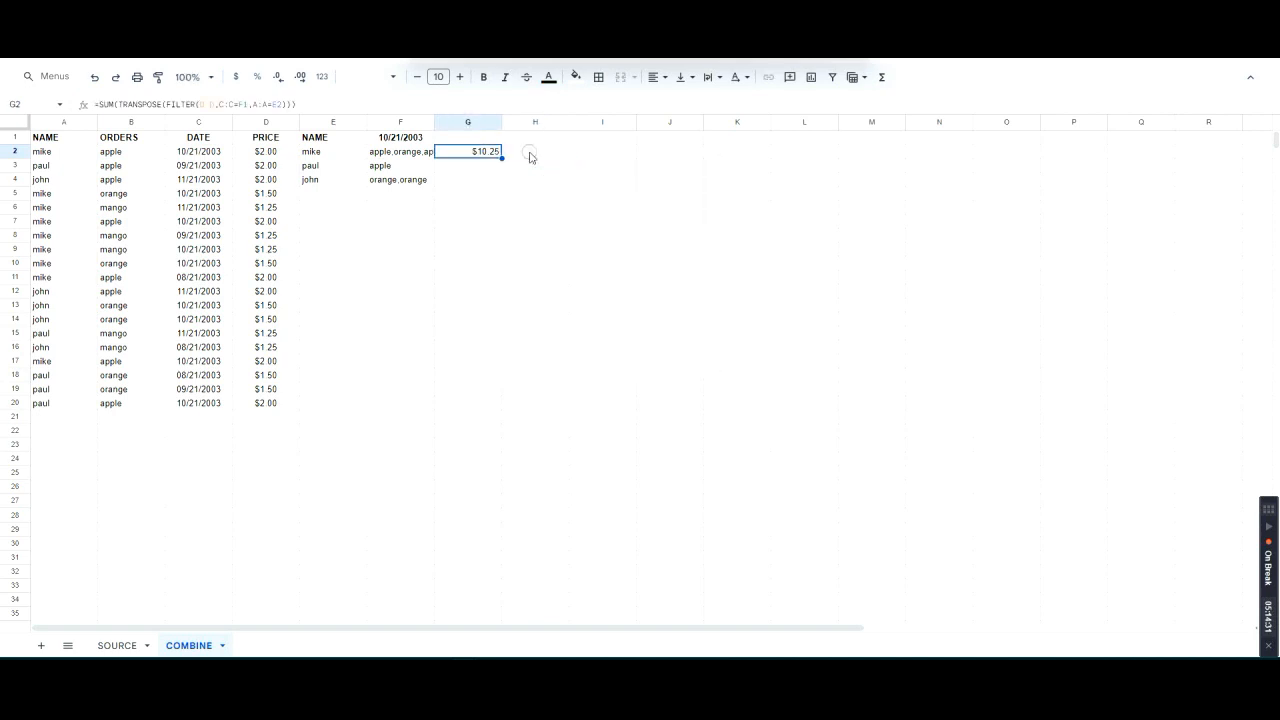
pyautogui.click(265, 121)
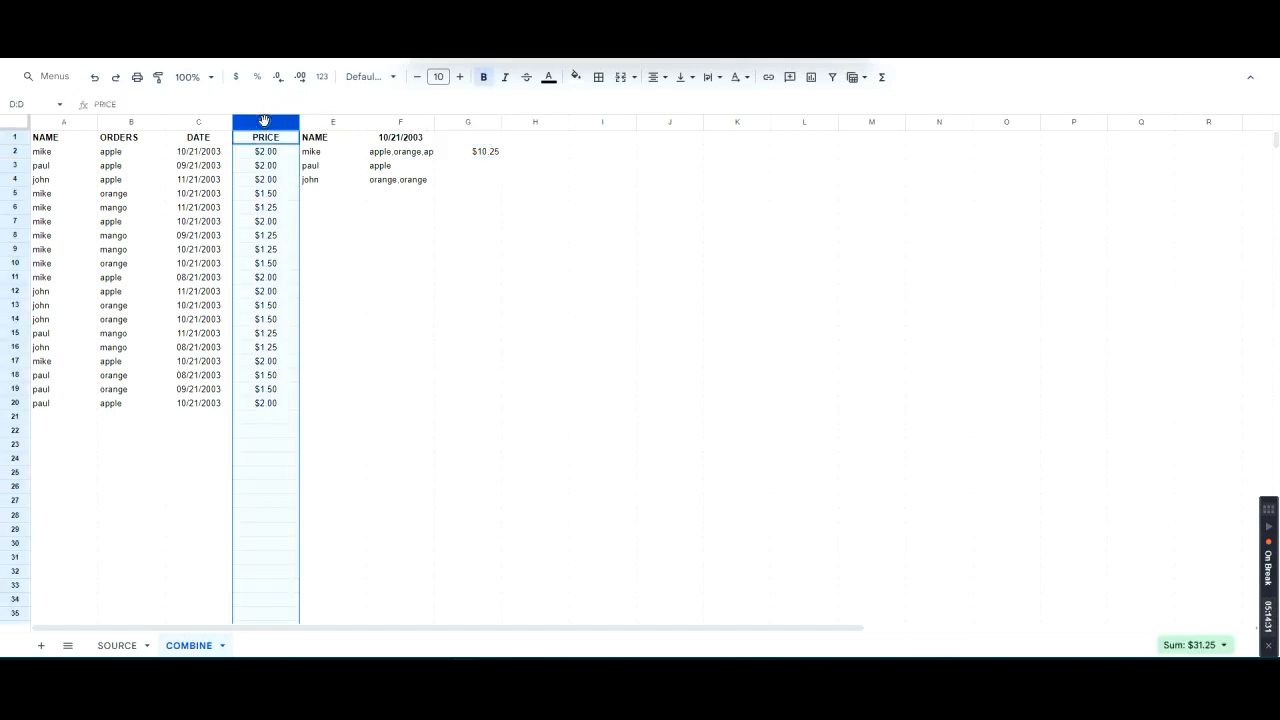
pyautogui.click(50, 121)
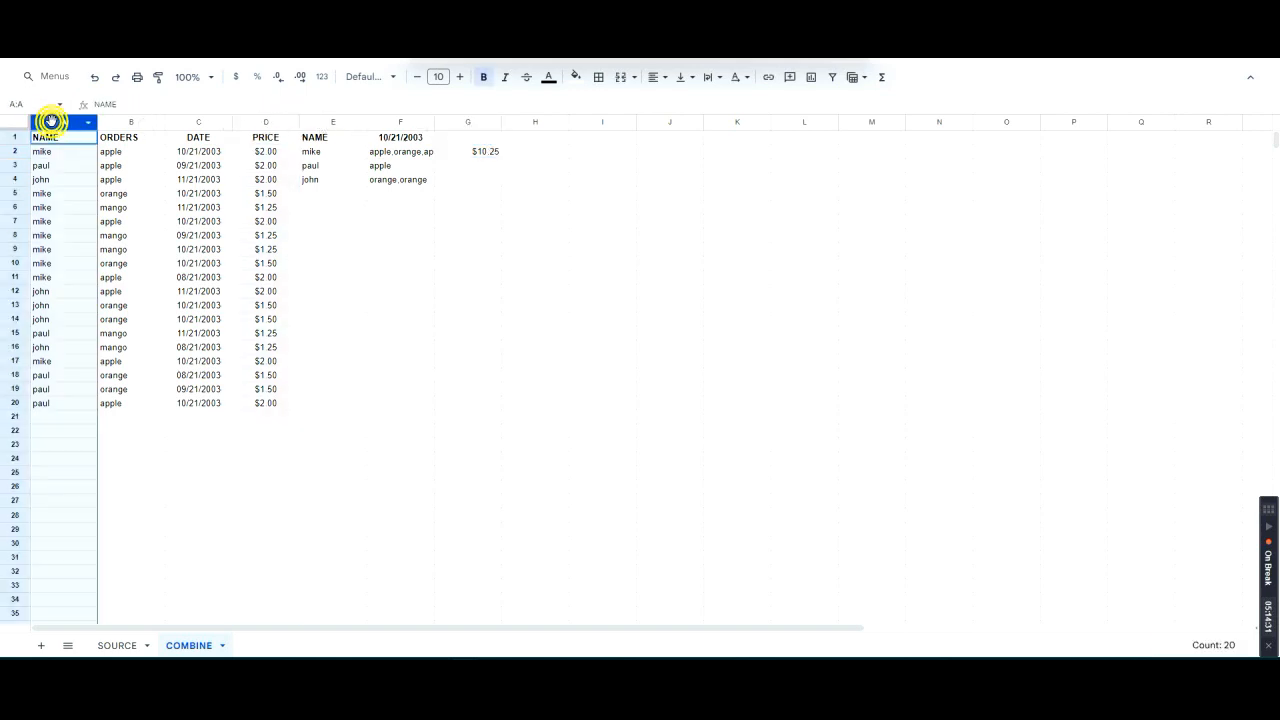
pyautogui.click(73, 156)
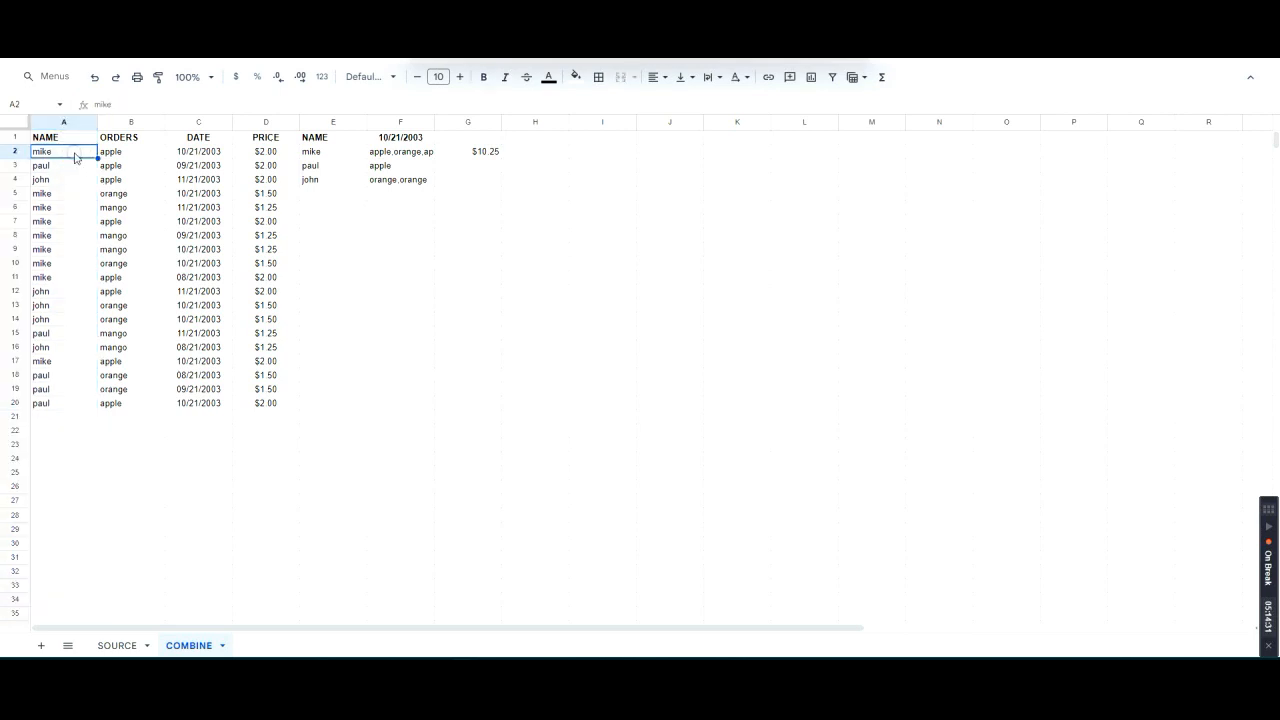
pyautogui.click(425, 141)
# Step: Start a SUMIFS formula in H2
pyautogui.click(529, 155)
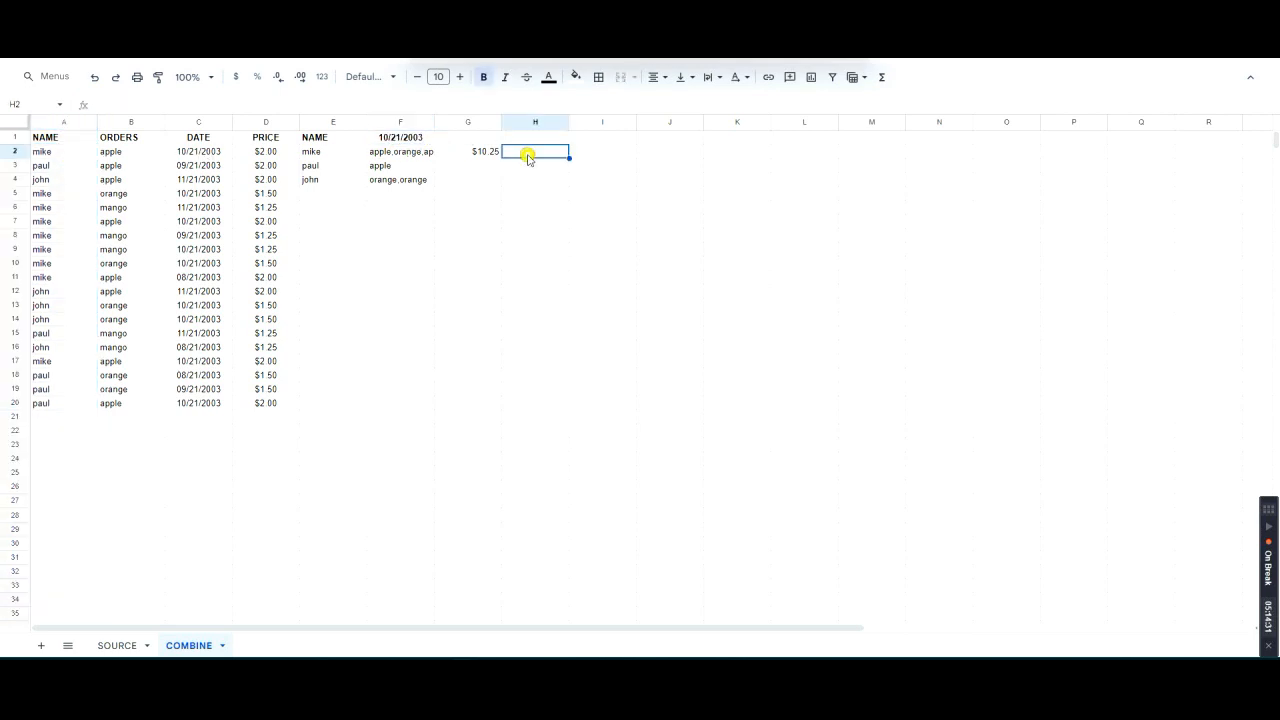
pyautogui.write('=')
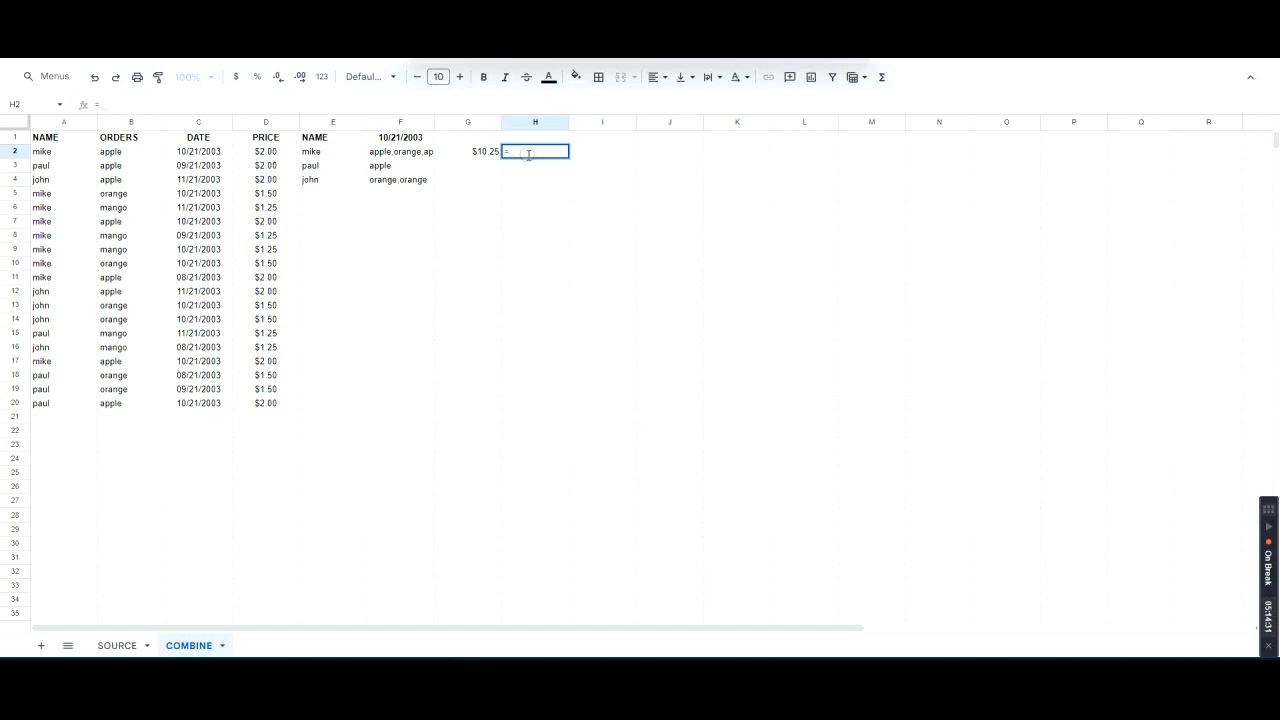
pyautogui.write('SUMIFS')
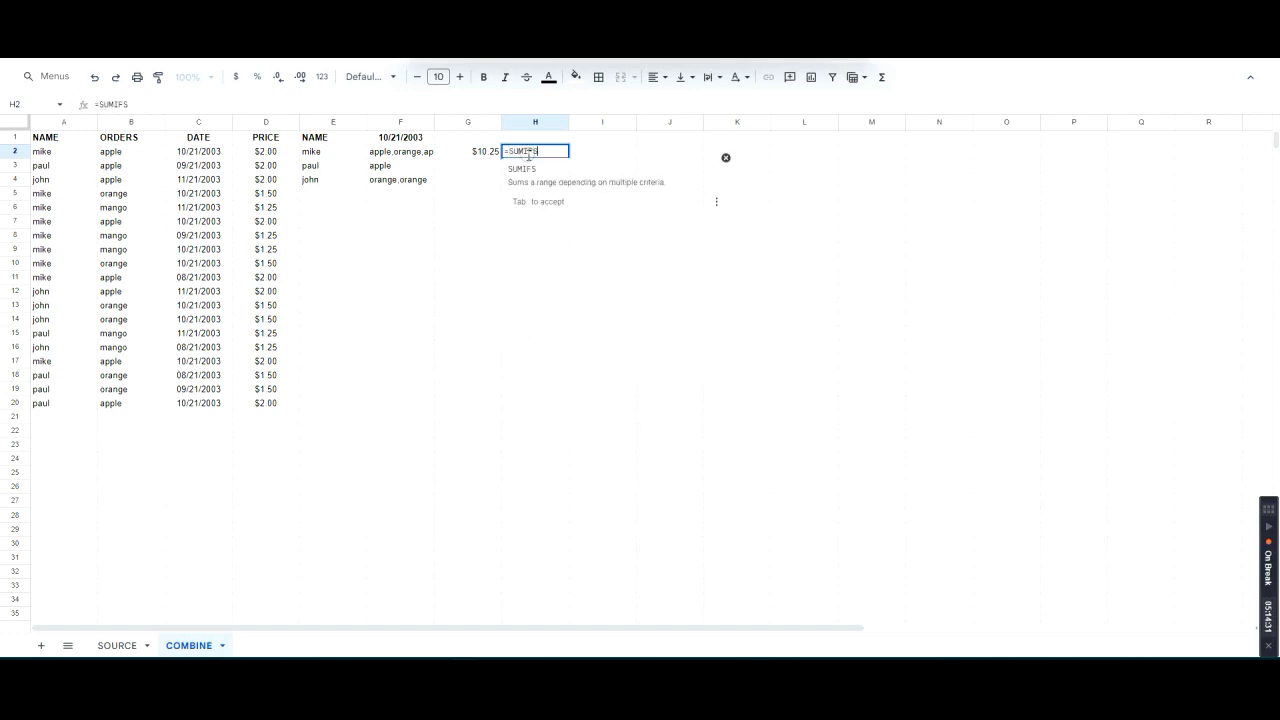
pyautogui.write('(')
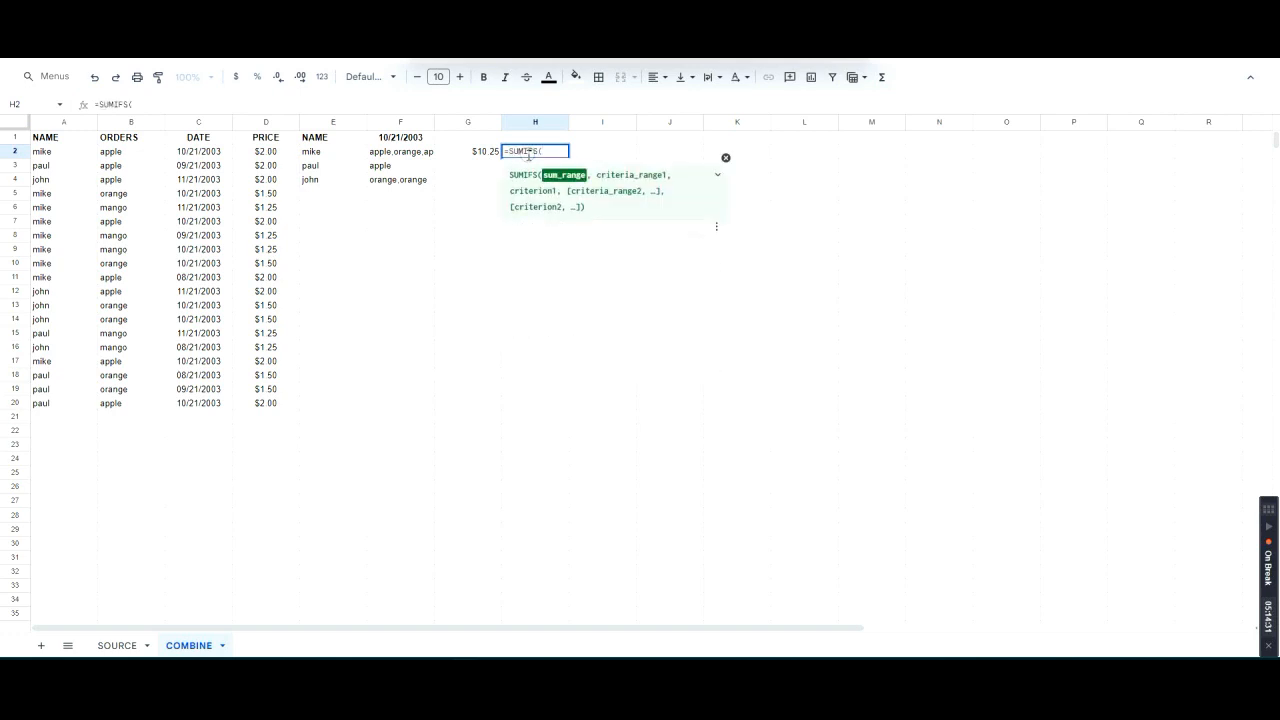
# Step: Compare the argument hints of SUMIF and SUMIFS in the H2 formula, ending on SUMIFS
pyautogui.press('BackSpace')
pyautogui.press('BackSpace')
pyautogui.write('(')
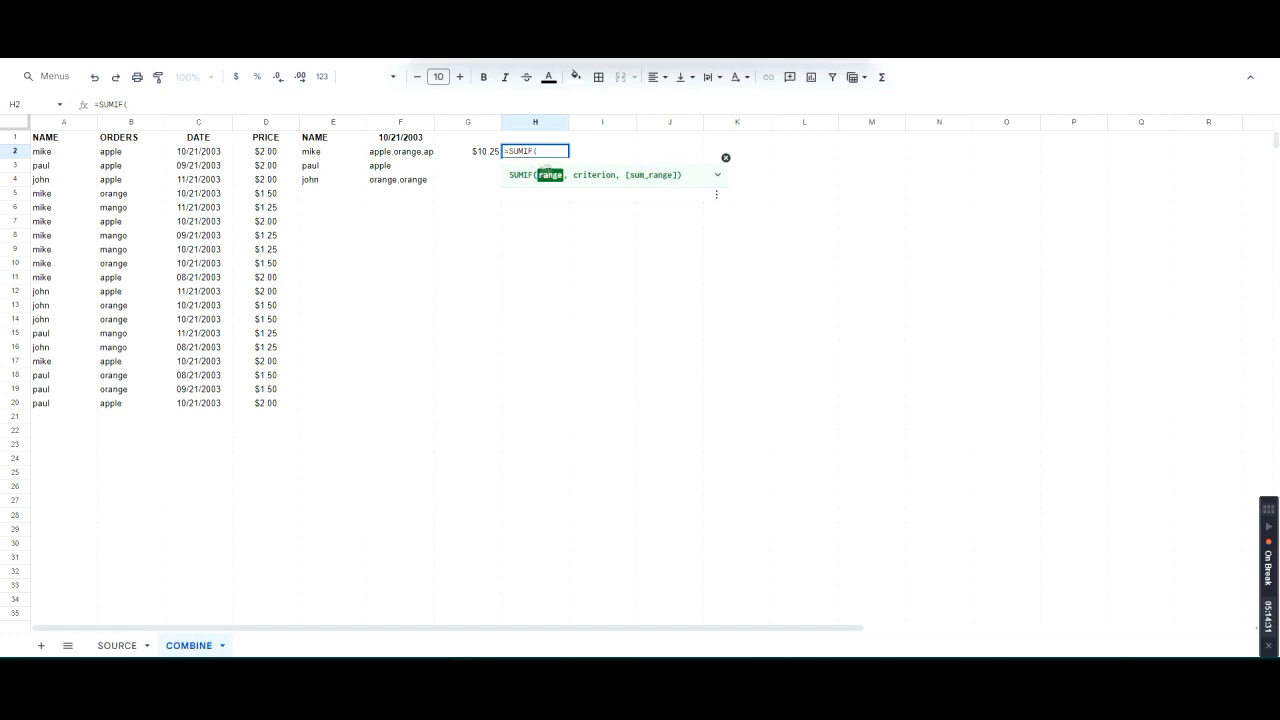
pyautogui.click(534, 152)
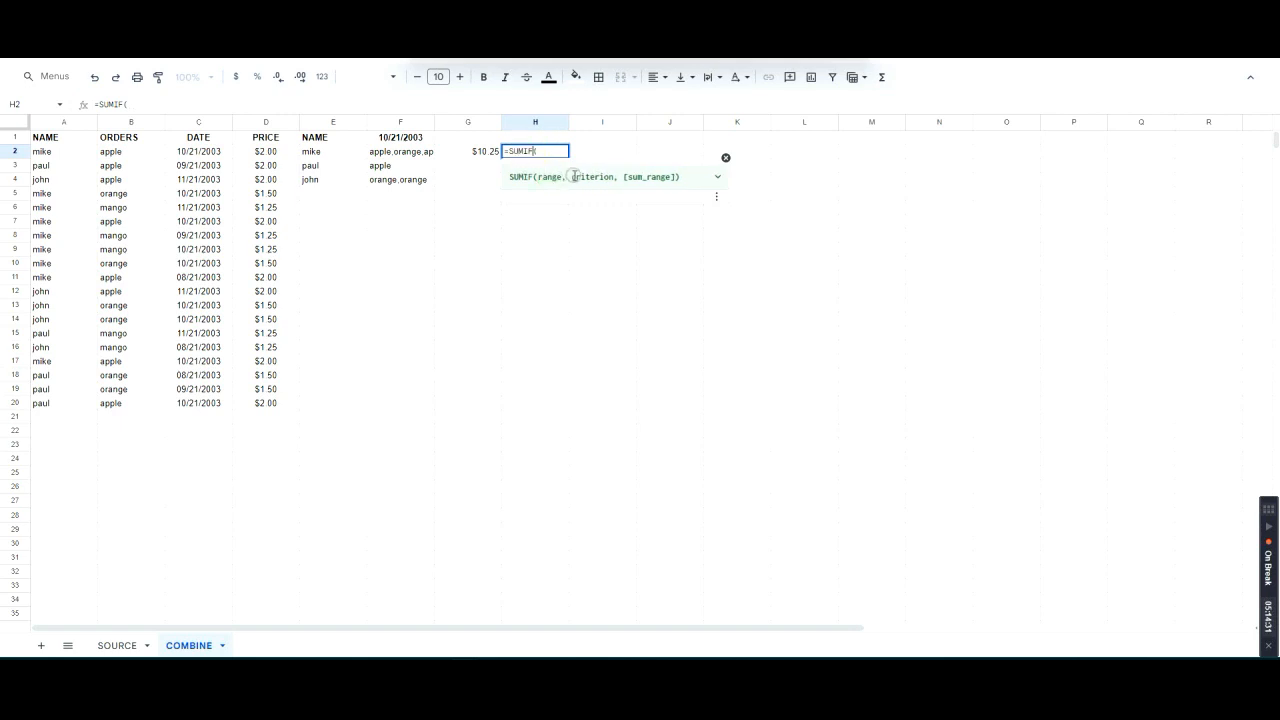
pyautogui.write('S')
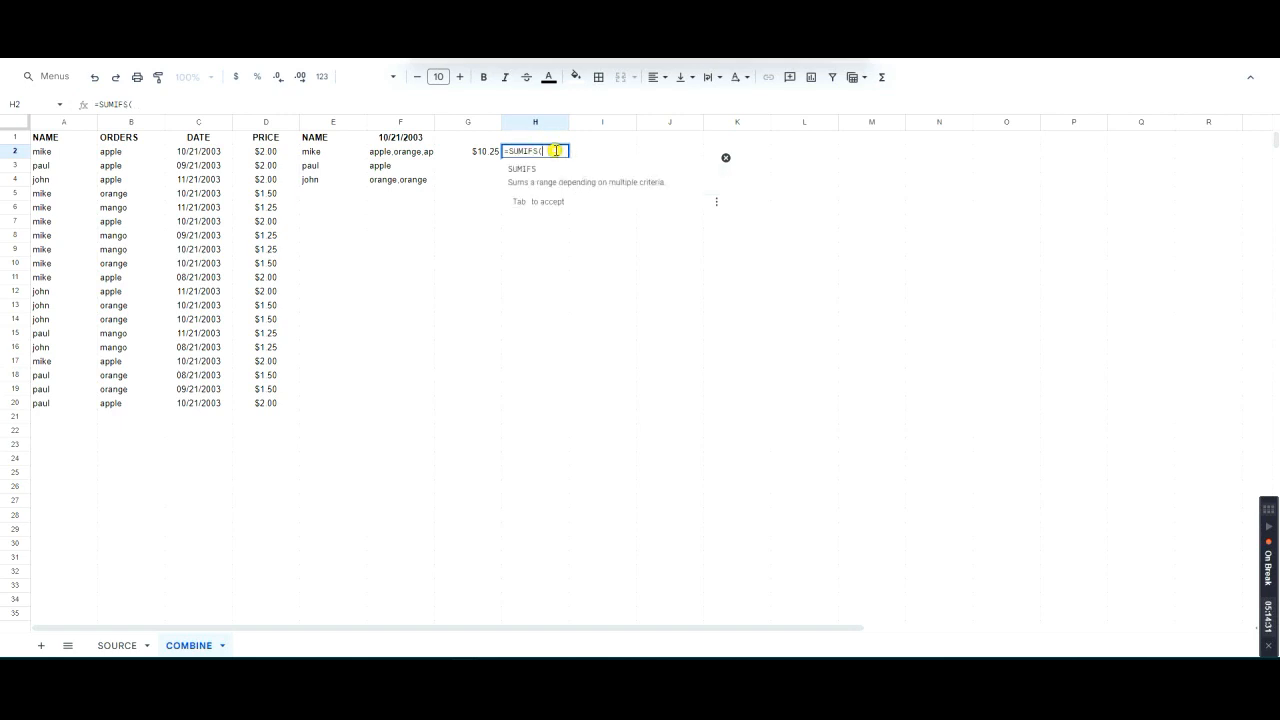
pyautogui.click(553, 151)
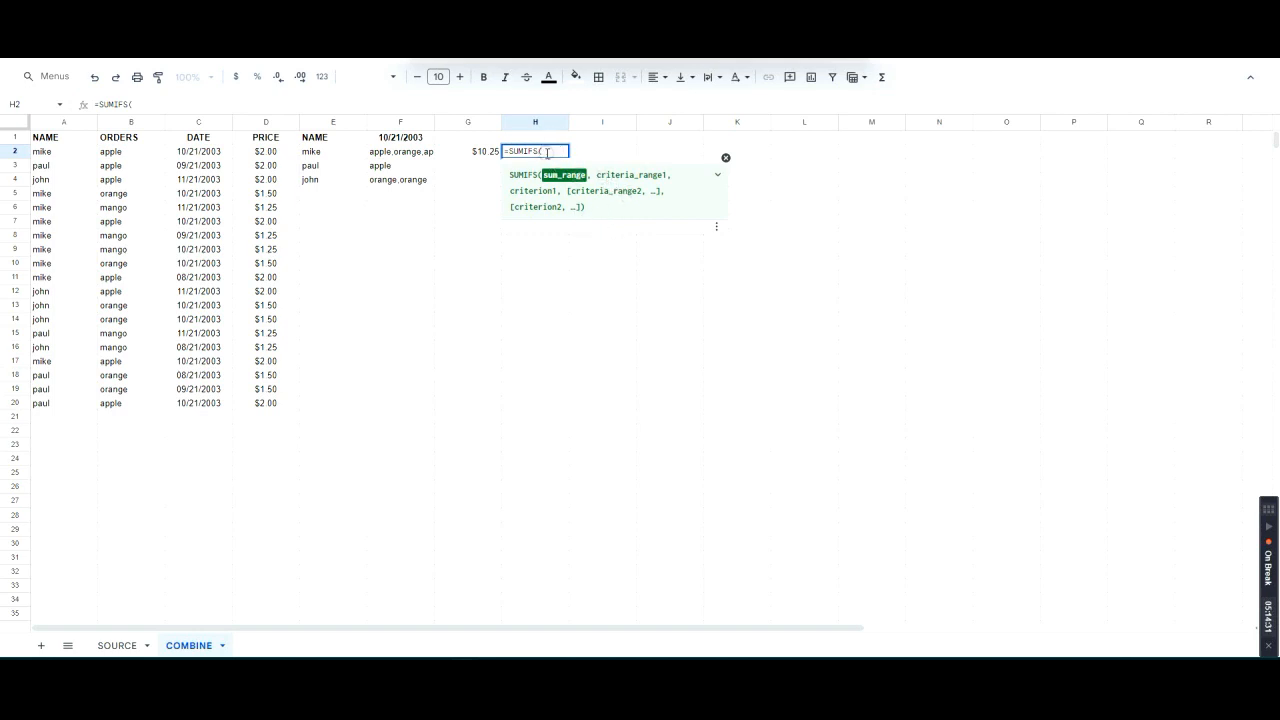
pyautogui.press('Left')
pyautogui.press('Left')
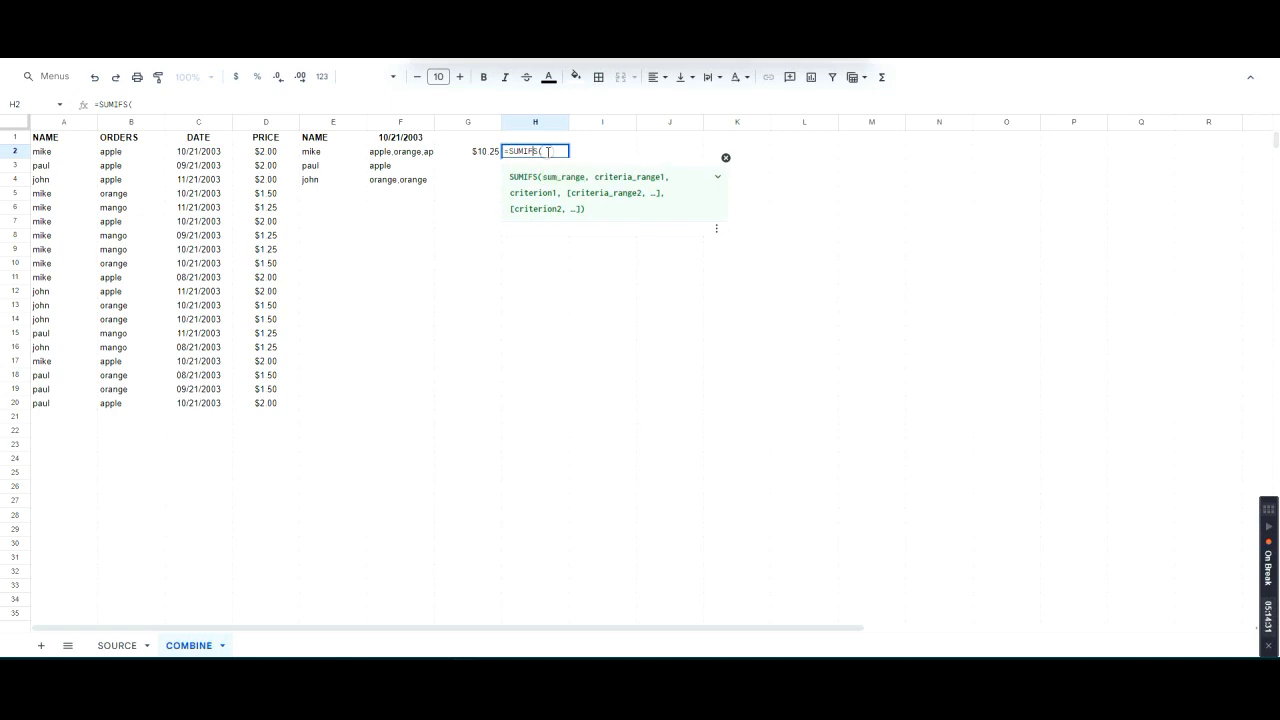
pyautogui.press('Delete')
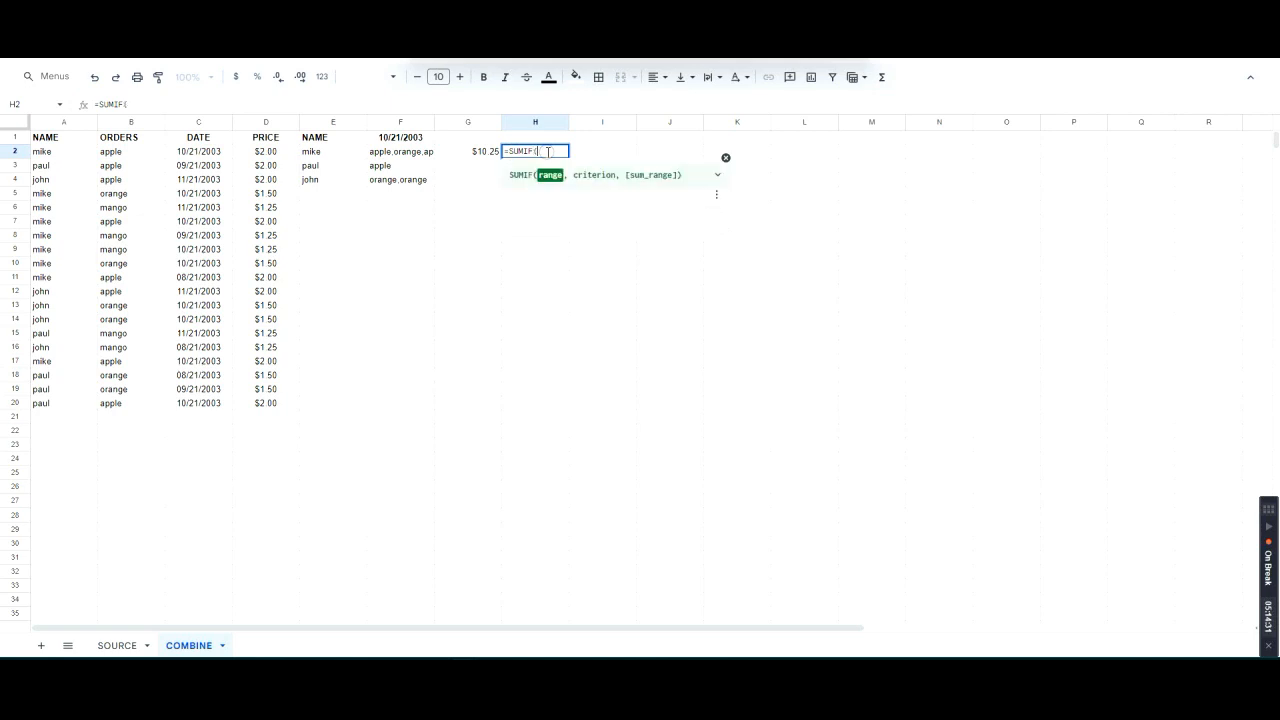
pyautogui.write('S')
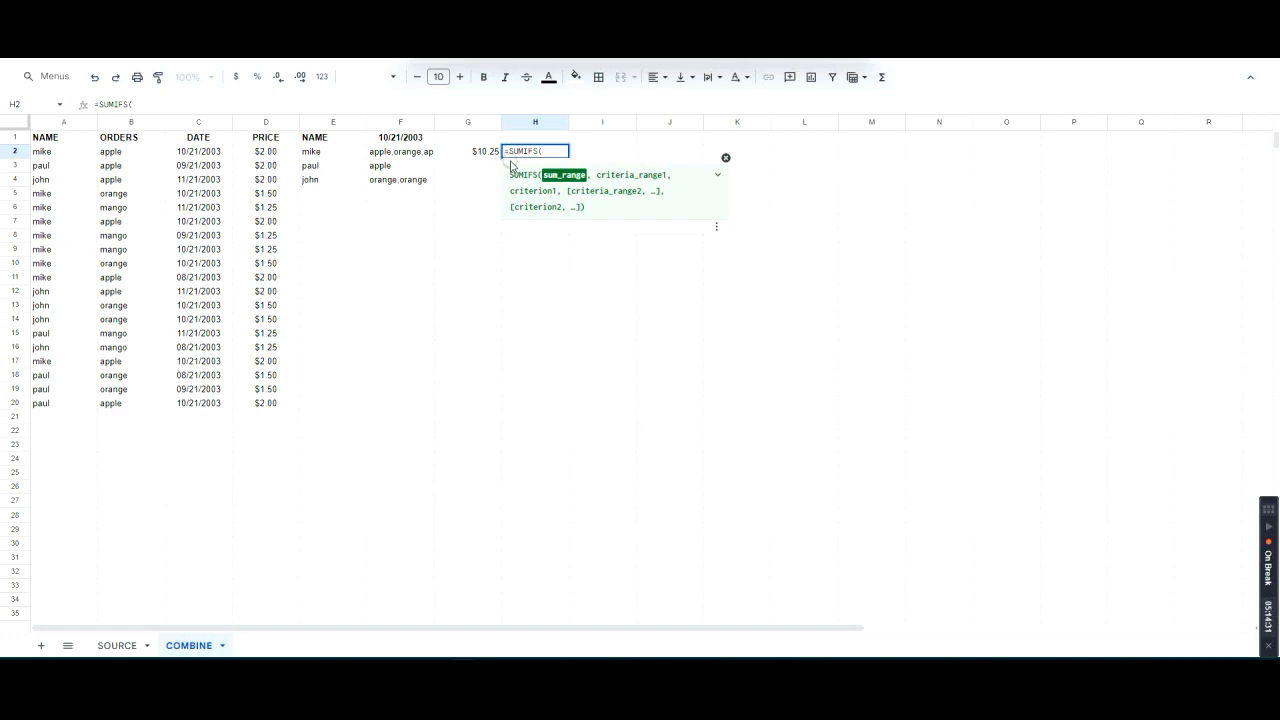
# Step: Complete the H2 formula as =SUMIFS(D:D,A:A,"="&E2) to total the prices for the name in E2
pyautogui.press('Tab')
pyautogui.write(',')
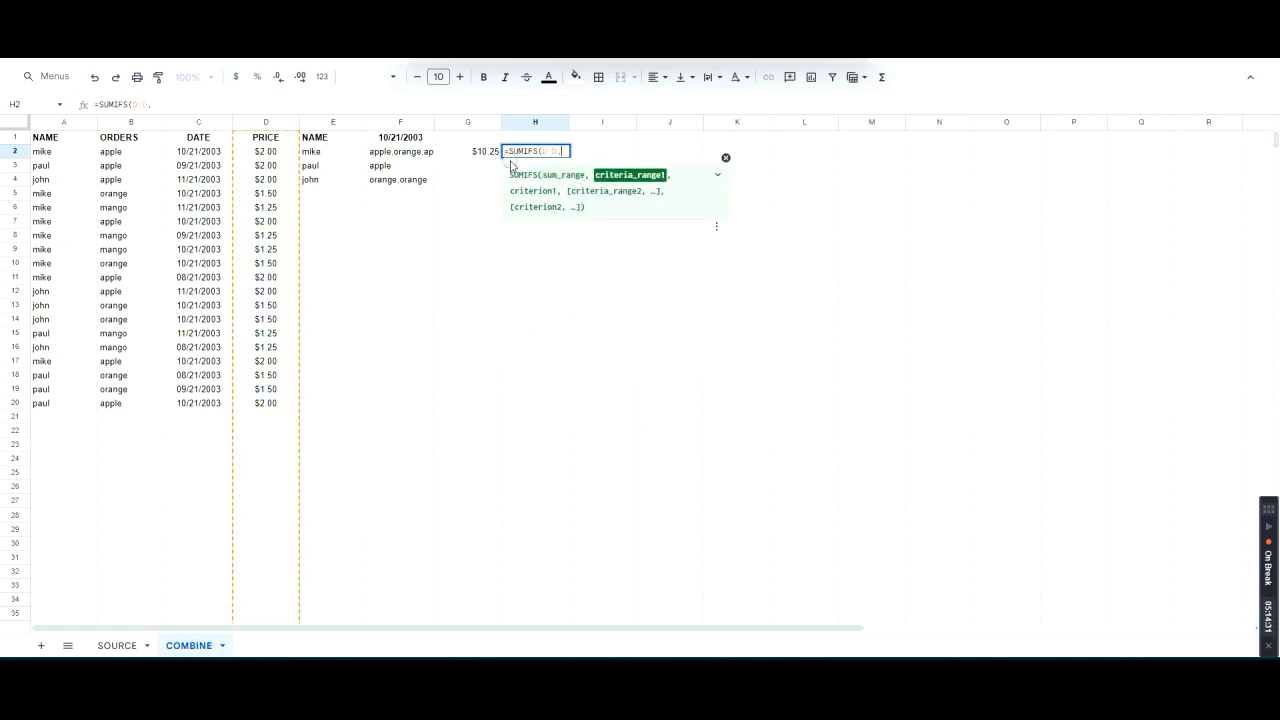
pyautogui.write('A:A,')
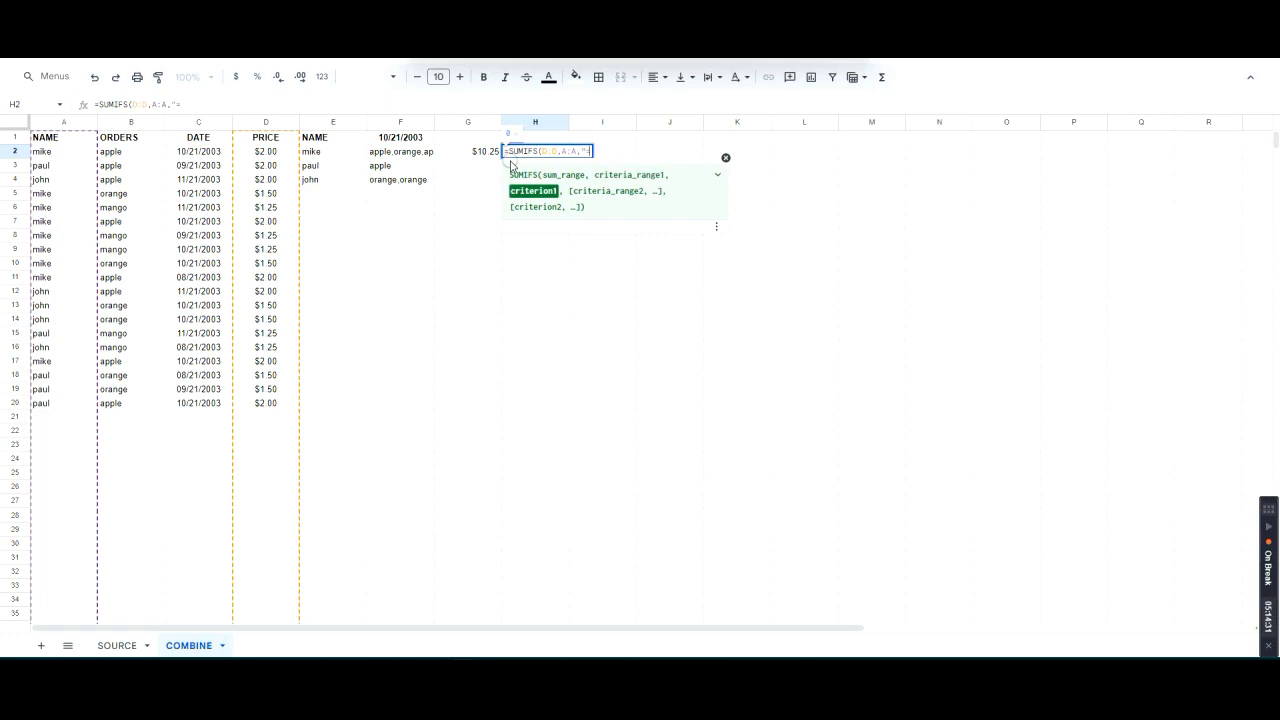
pyautogui.write('"="&E2')
pyautogui.press('Return')
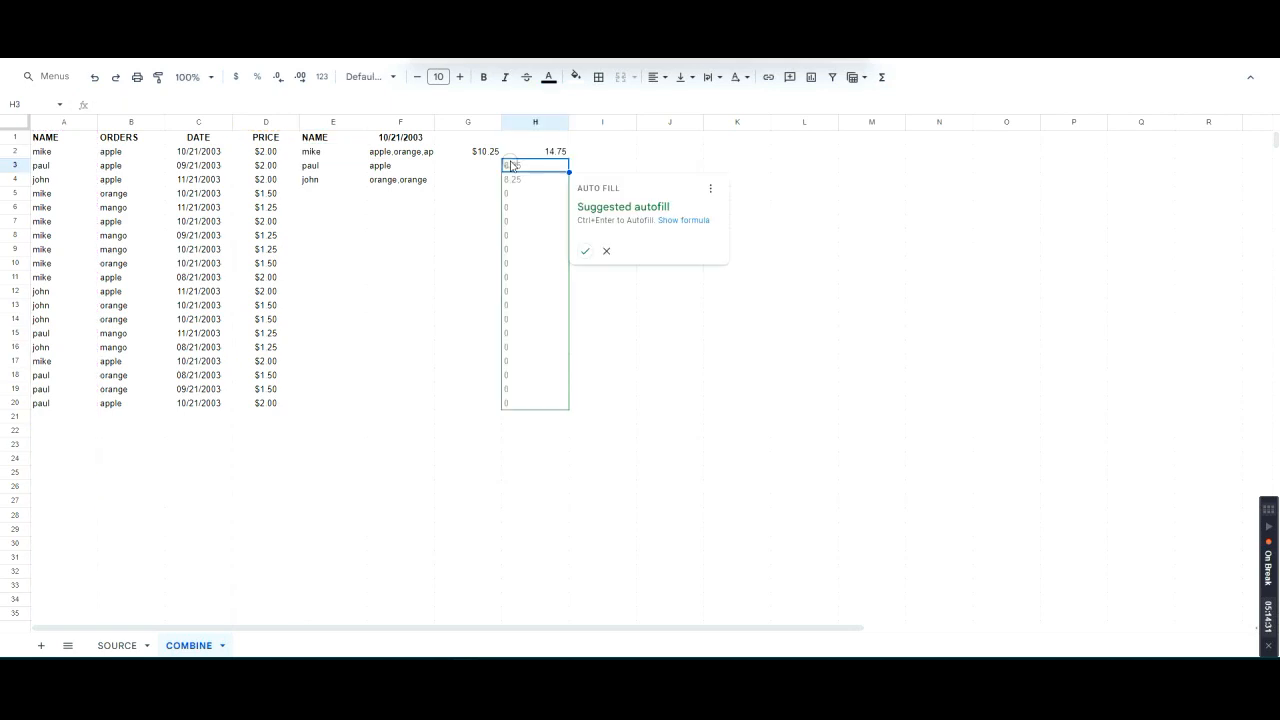
# Step: Review the SUMIFS formula in H2 against the name, date and price in the first order row
pyautogui.press('Up')
pyautogui.press('Return')
pyautogui.press('Return')
pyautogui.press('Up')
pyautogui.press('Return')
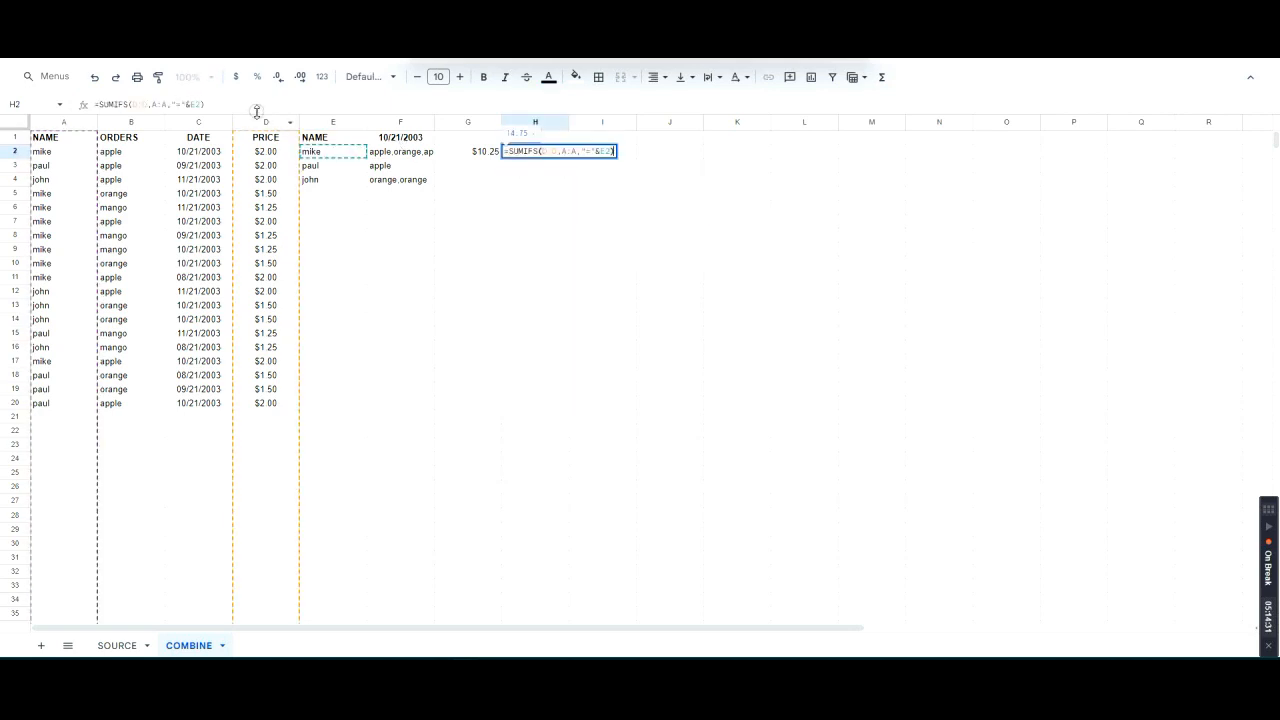
pyautogui.moveTo(55, 154); pyautogui.dragTo(285, 155)
pyautogui.click(61, 152)
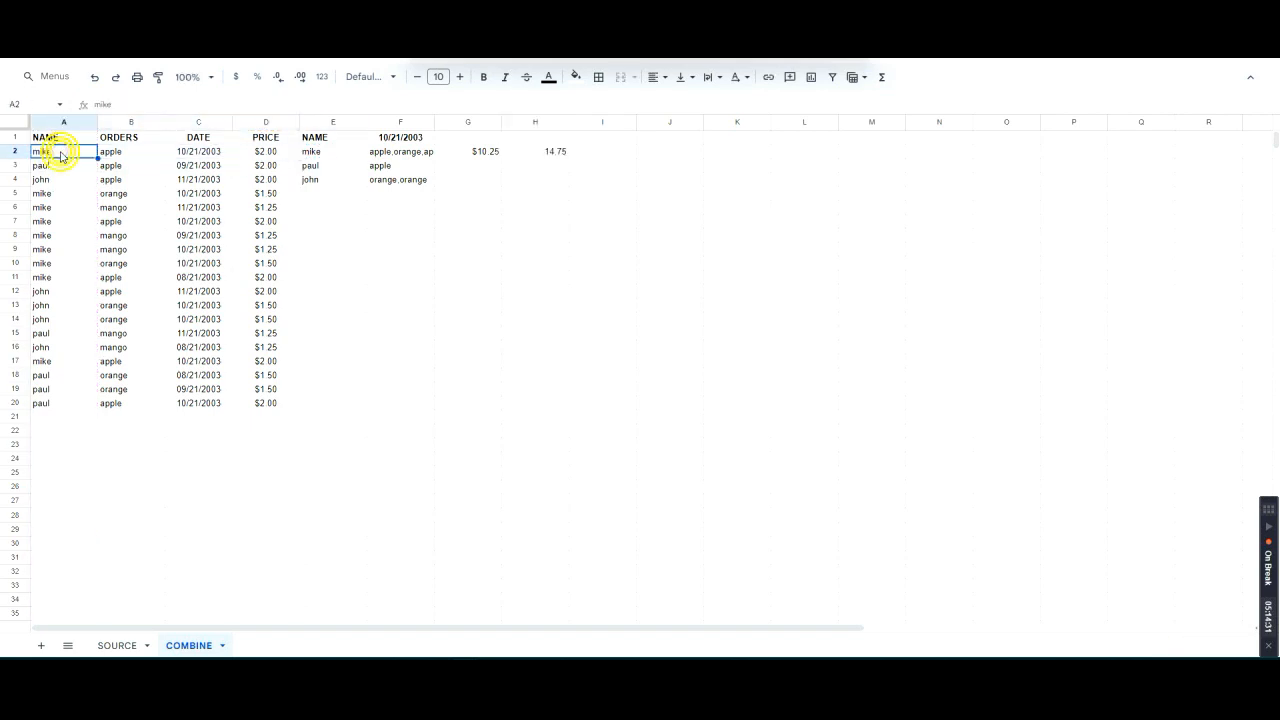
# Step: Extend the SUMIFS formula in H2 with the second criterion C:C,"="&F1 so only prices on the date in F1 are totalled
pyautogui.doubleClick(537, 151)
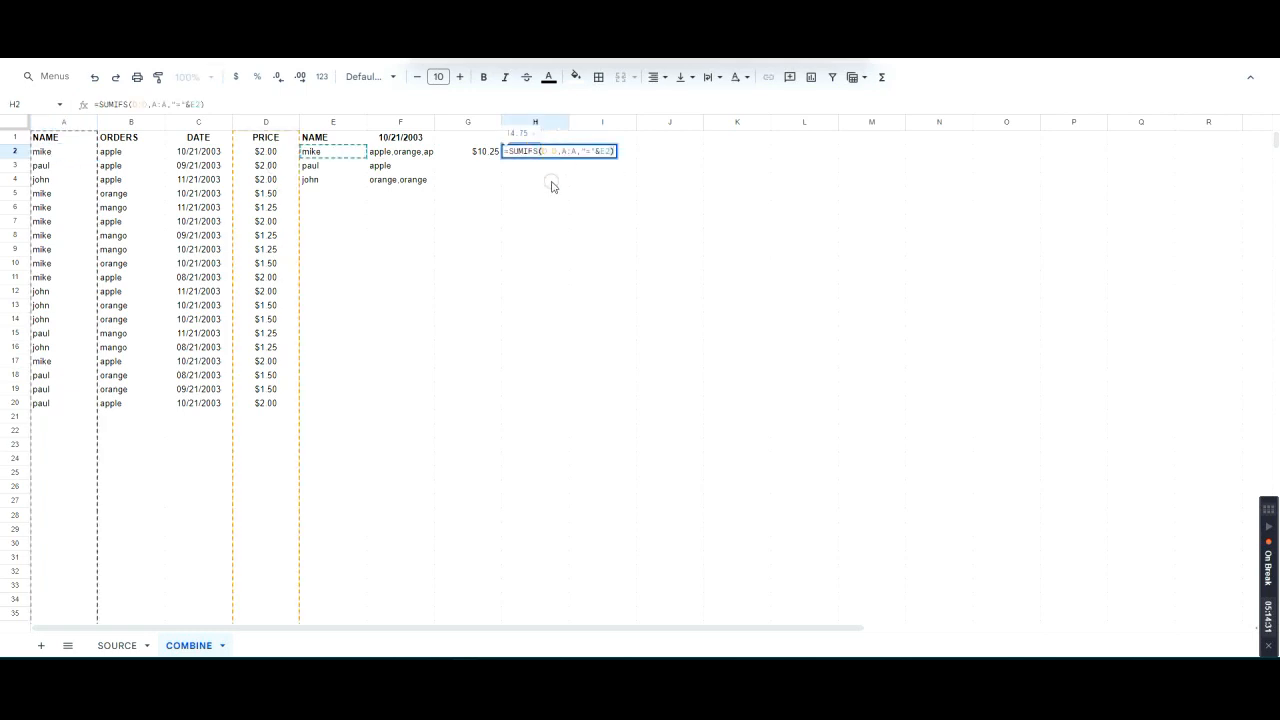
pyautogui.click(611, 151)
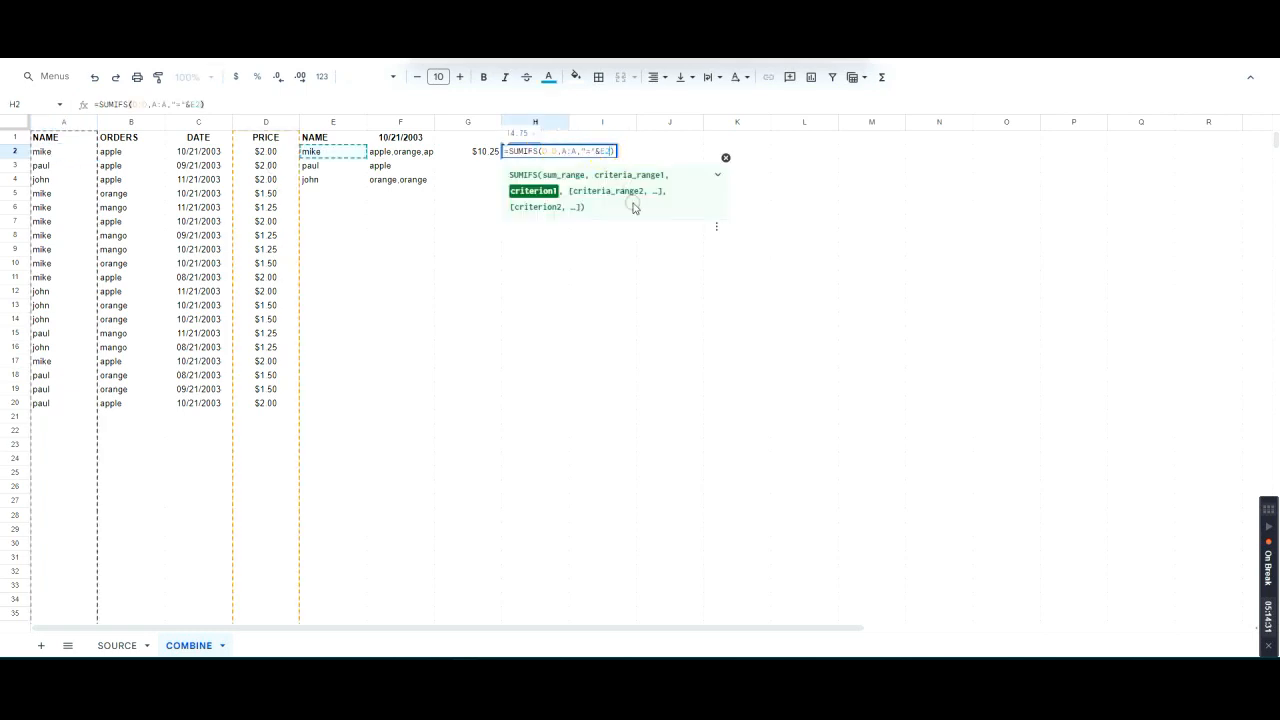
pyautogui.press('Escape')
pyautogui.doubleClick(412, 141)
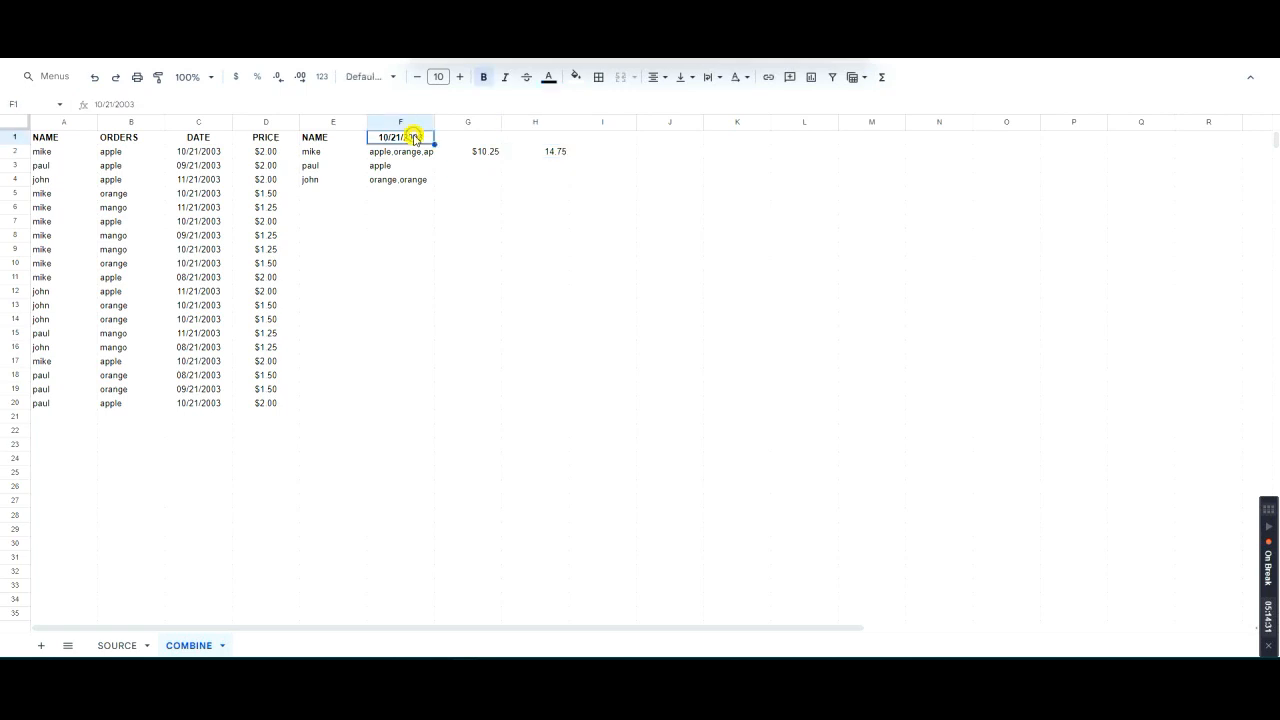
pyautogui.press('Escape')
pyautogui.doubleClick(558, 151)
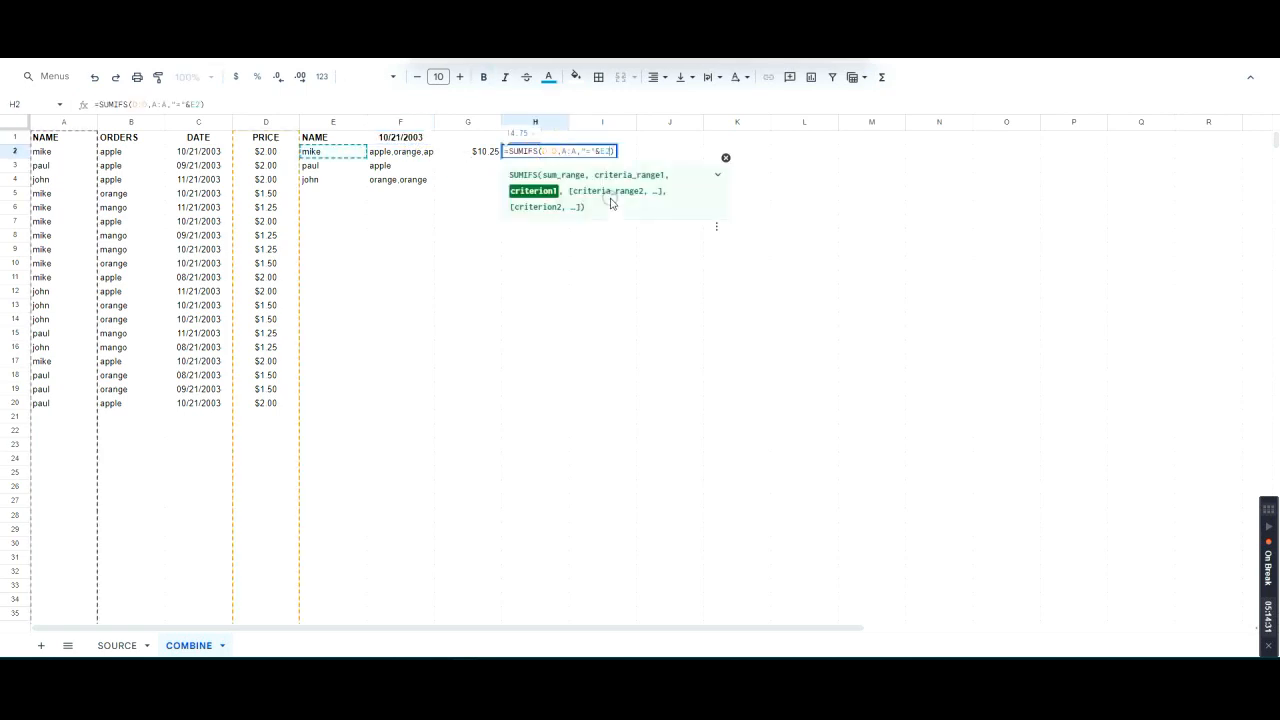
pyautogui.write(',')
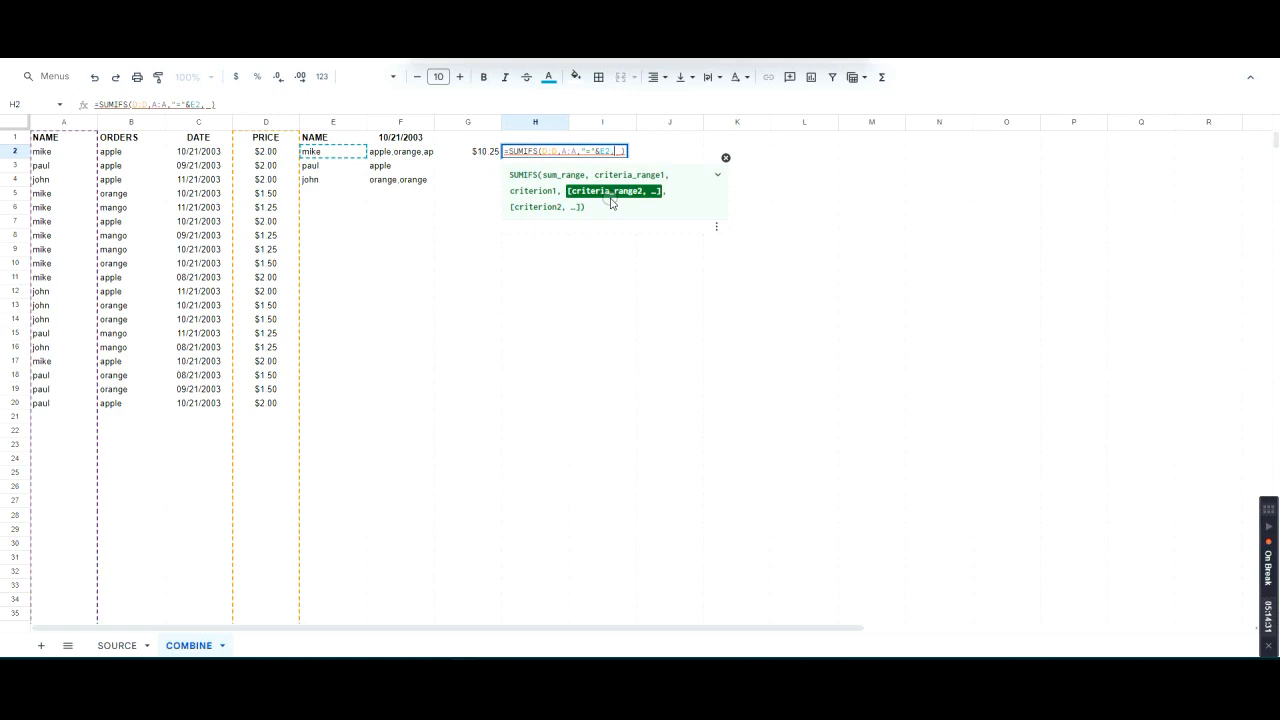
pyautogui.write('C:C')
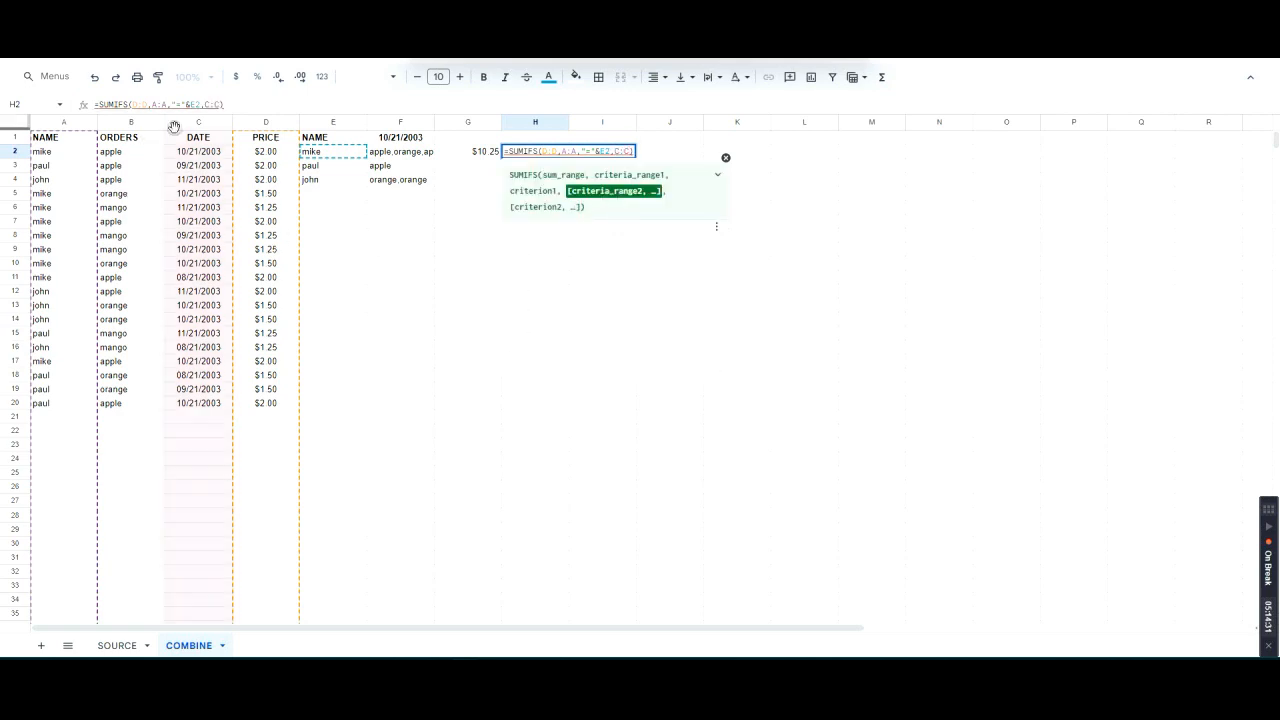
pyautogui.write(',')
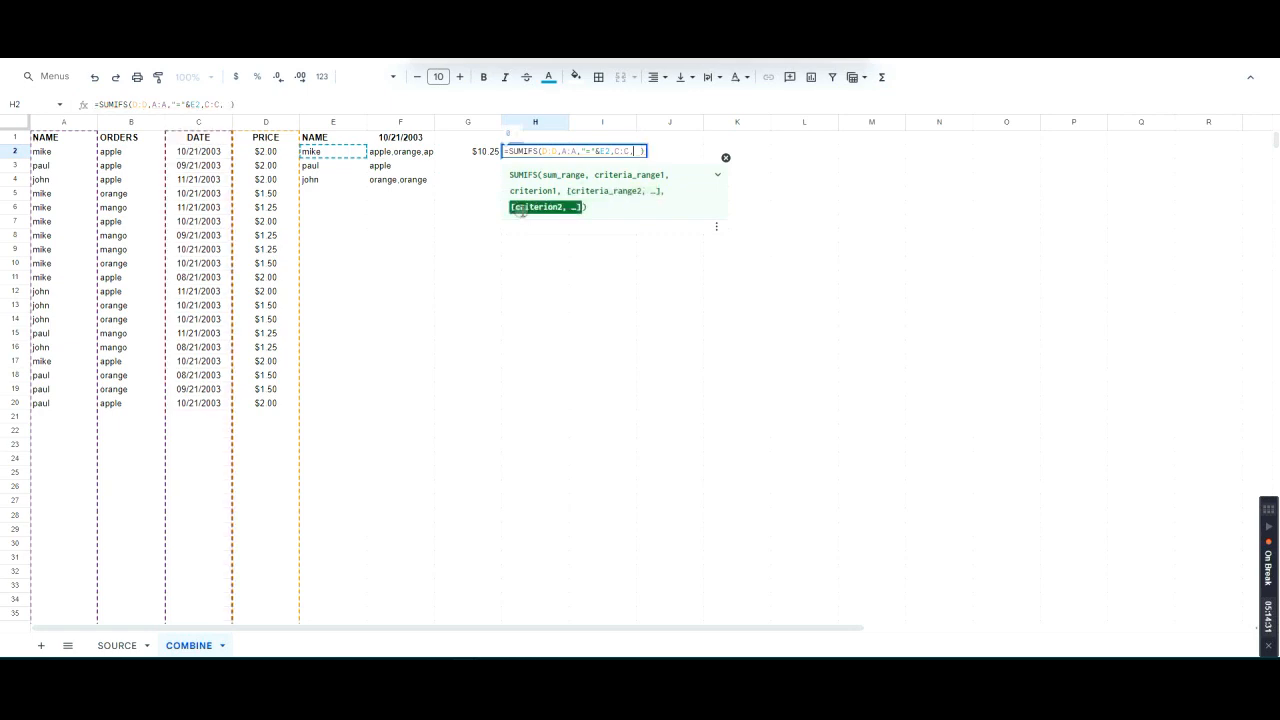
pyautogui.write('"="&F1')
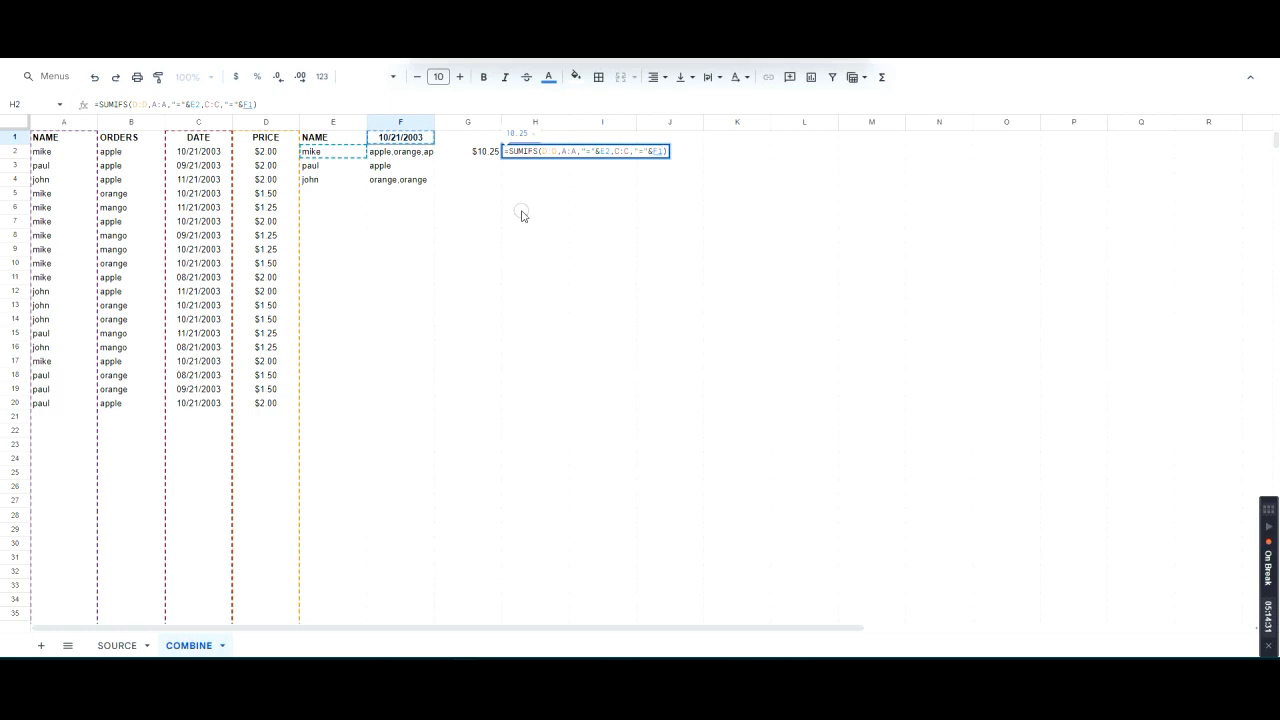
pyautogui.press('Return')
pyautogui.press('Up')
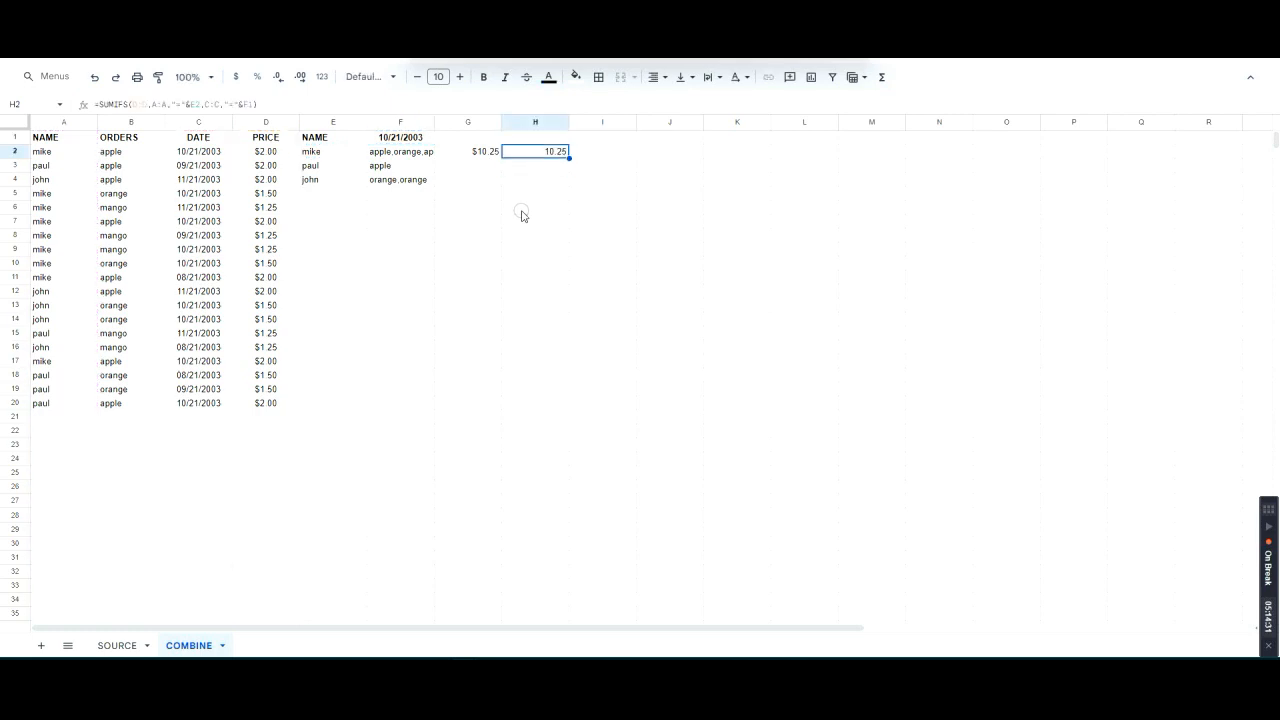
# Step: Review the SUMIFS formula in H2 against the name in A2, the date in F1 and the total in G2
pyautogui.press('Return')
pyautogui.press('Escape')
pyautogui.doubleClick(539, 157)
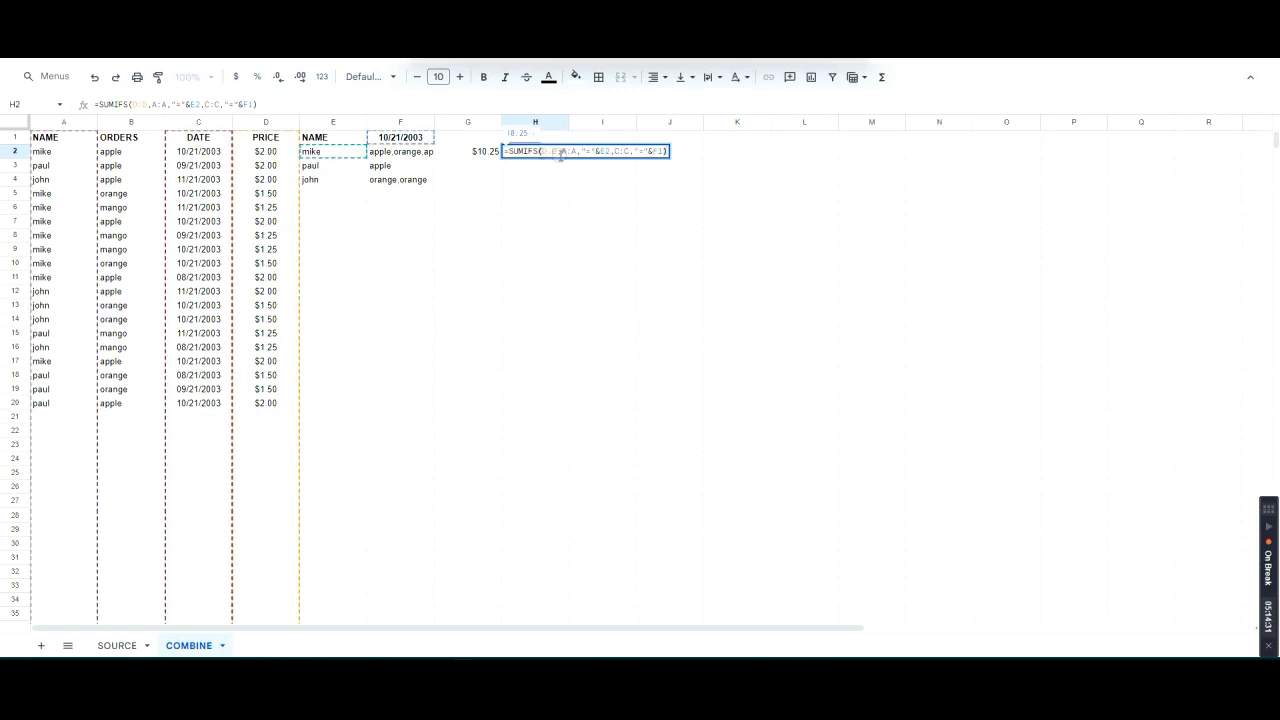
pyautogui.press('Escape')
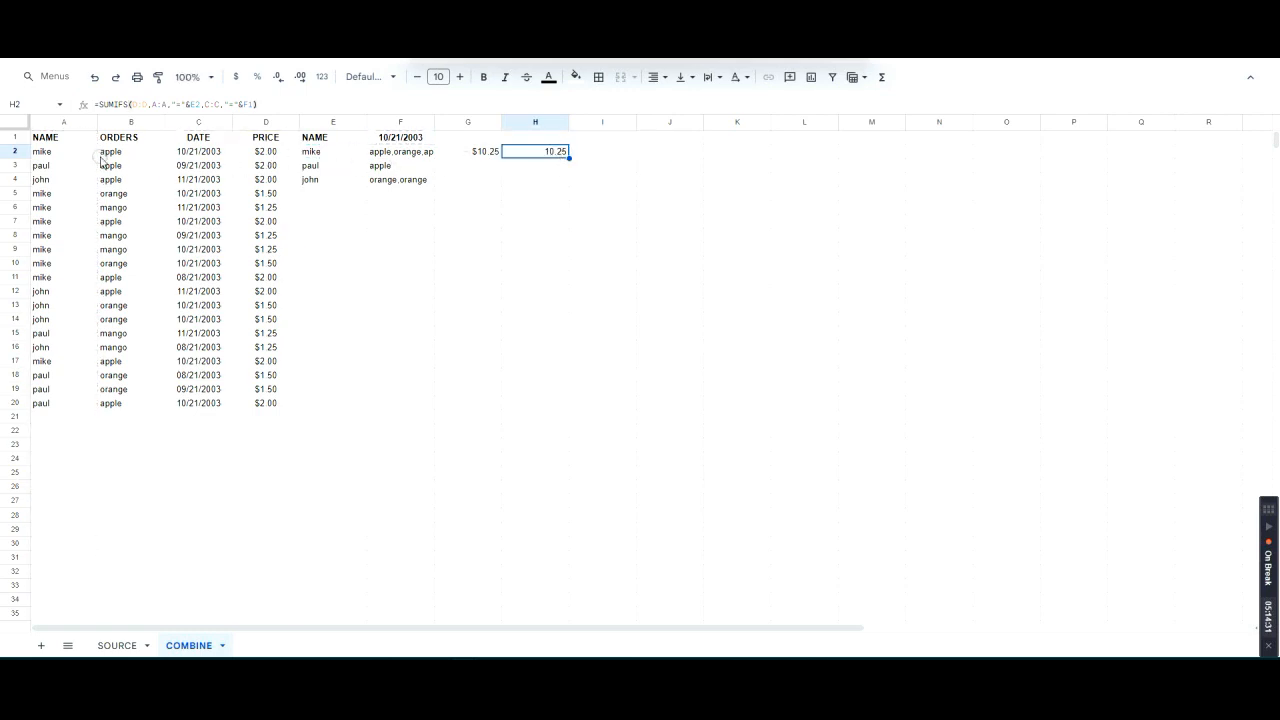
pyautogui.click(46, 155)
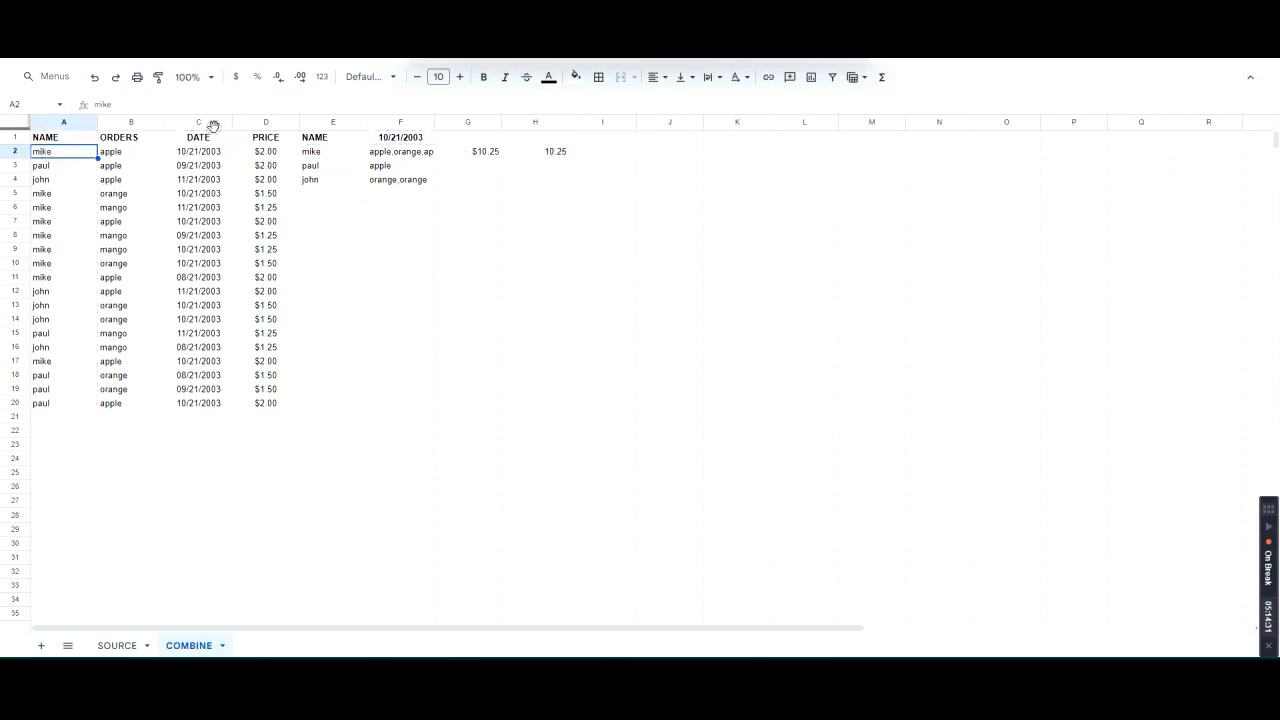
pyautogui.click(410, 140)
pyautogui.click(486, 154)
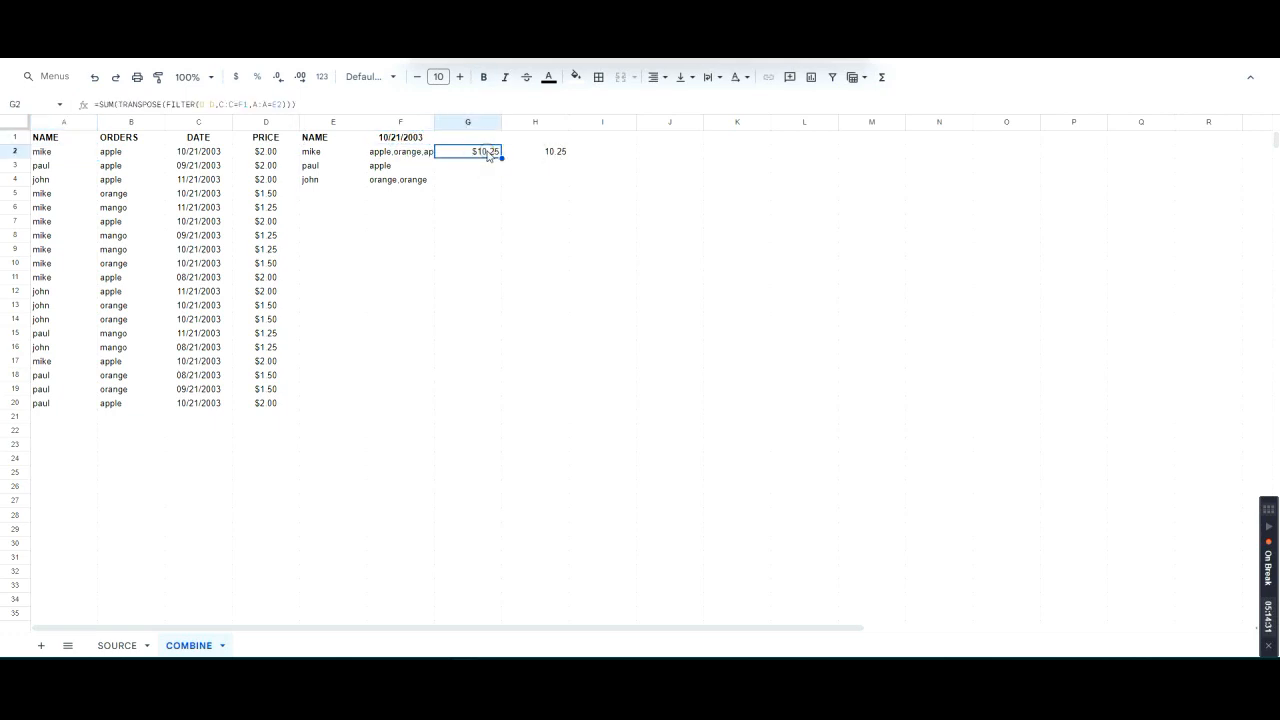
# Step: Format column H as currency
pyautogui.click(556, 155)
pyautogui.click(537, 122)
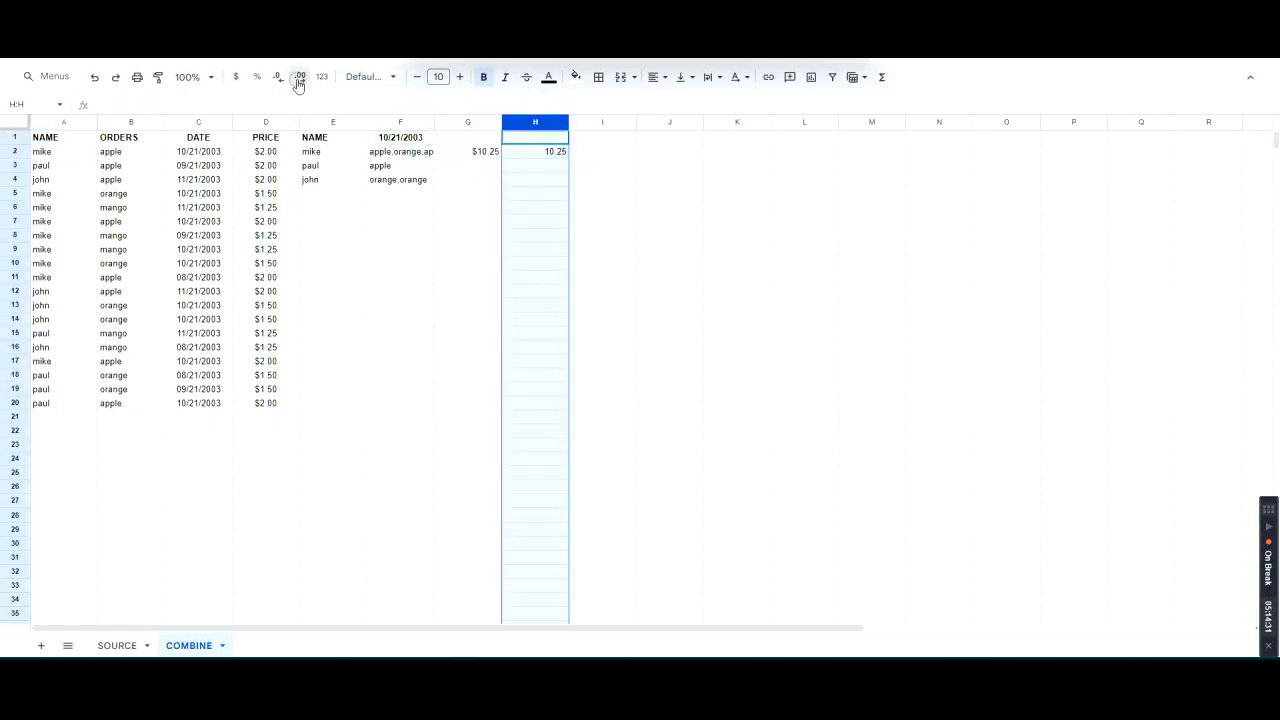
pyautogui.click(238, 77)
# Step: Compare the nested SUM, TRANSPOSE and FILTER formula in G2 with the SUMIFS formula in H2
pyautogui.click(486, 152)
pyautogui.doubleClick(486, 152)
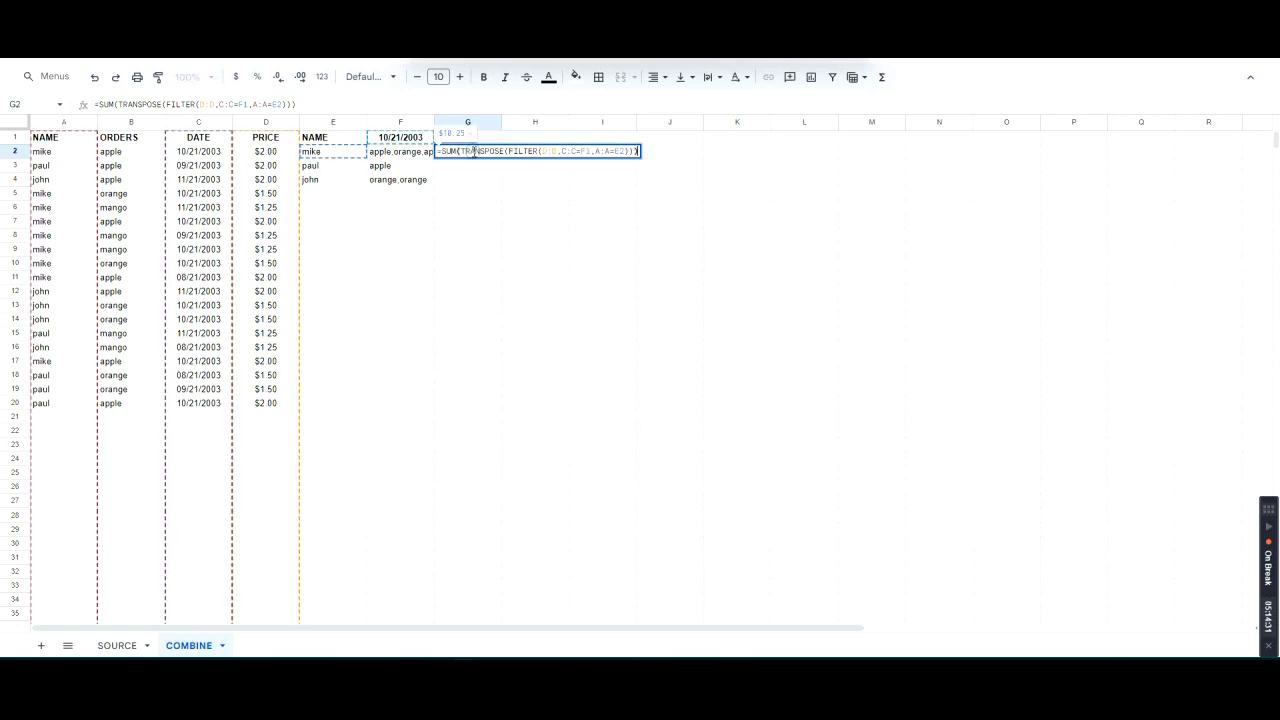
pyautogui.press('Escape')
pyautogui.doubleClick(552, 160)
pyautogui.press('Escape')
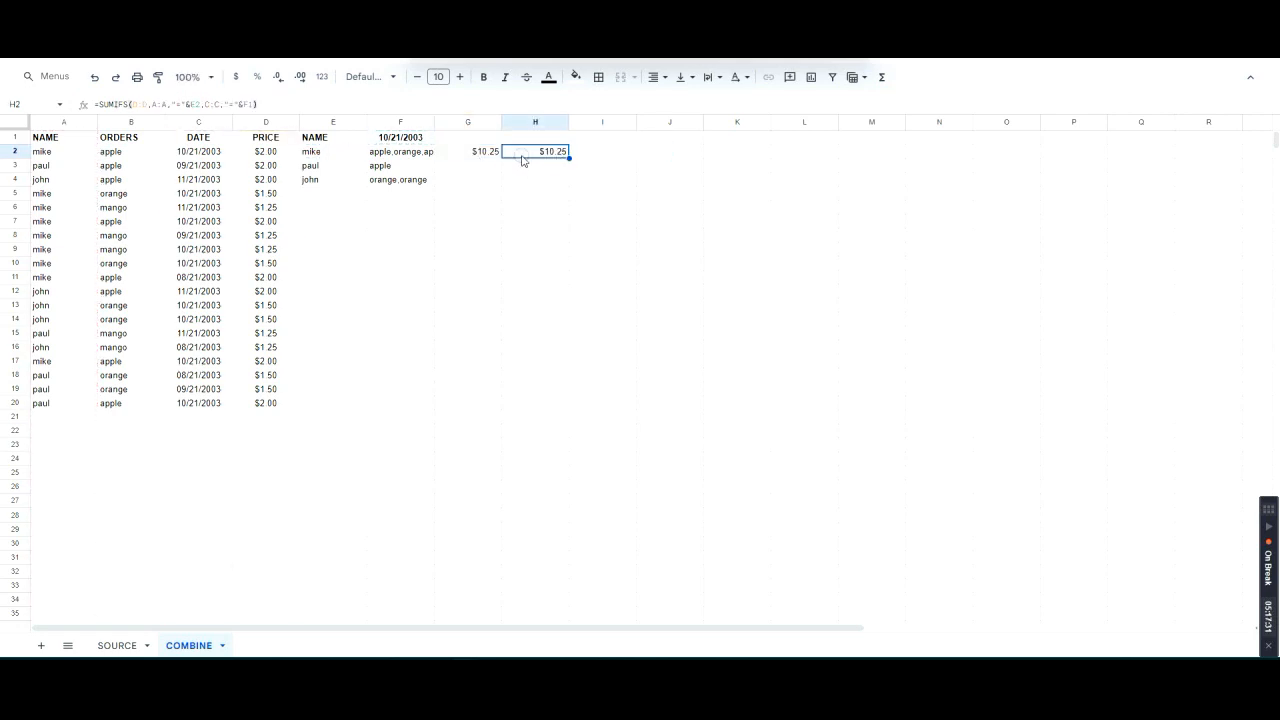
# Step: Make the date reference in the G2 FILTER condition absolute, as $F$1
pyautogui.click(483, 155)
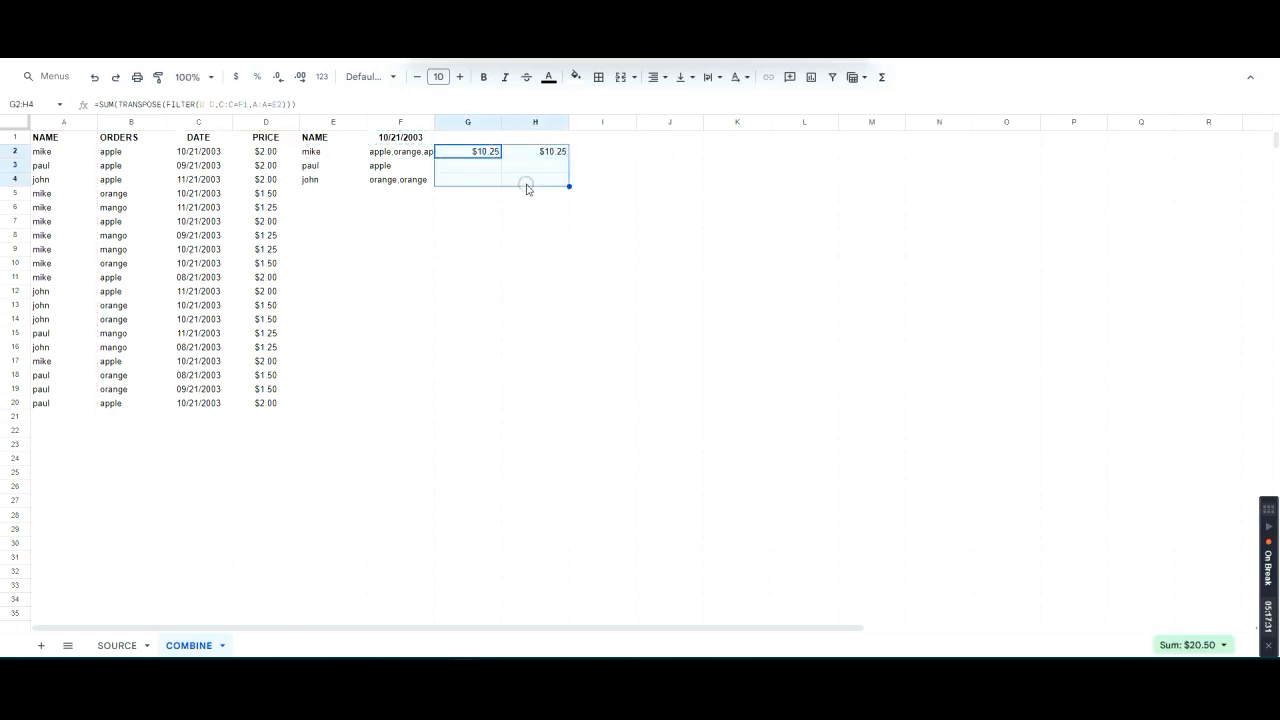
pyautogui.press('F2')
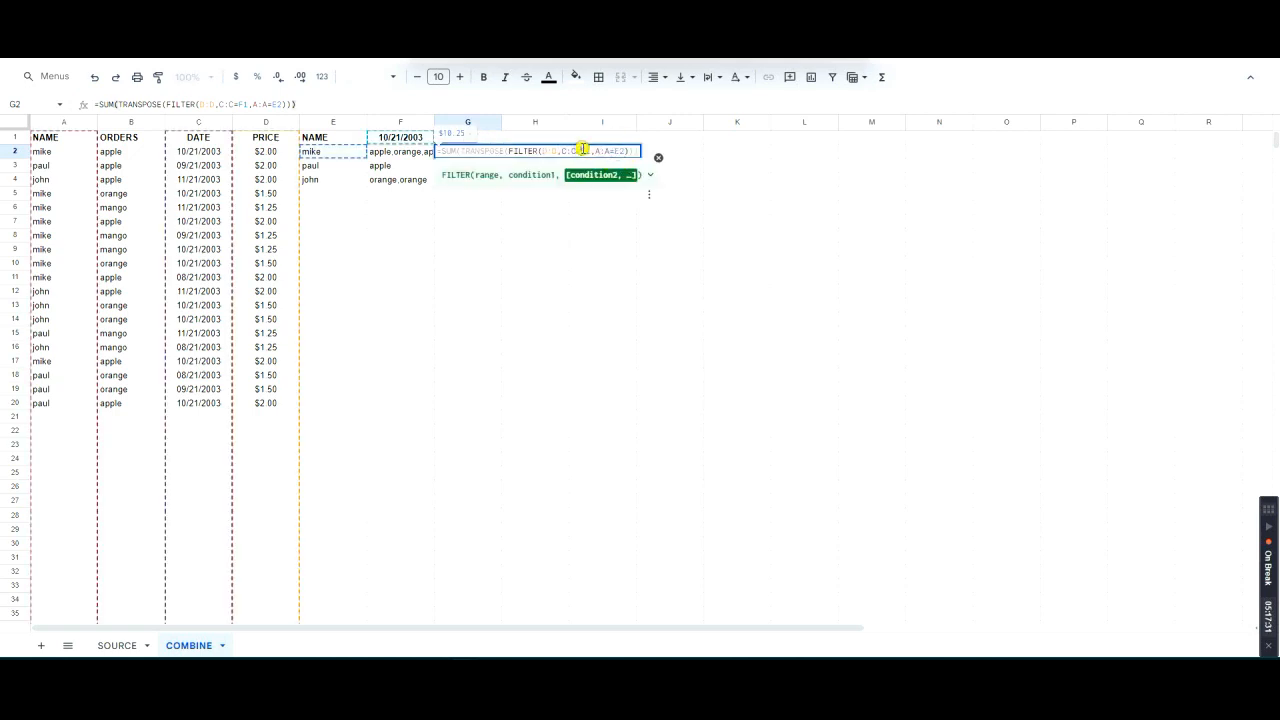
pyautogui.click(582, 150)
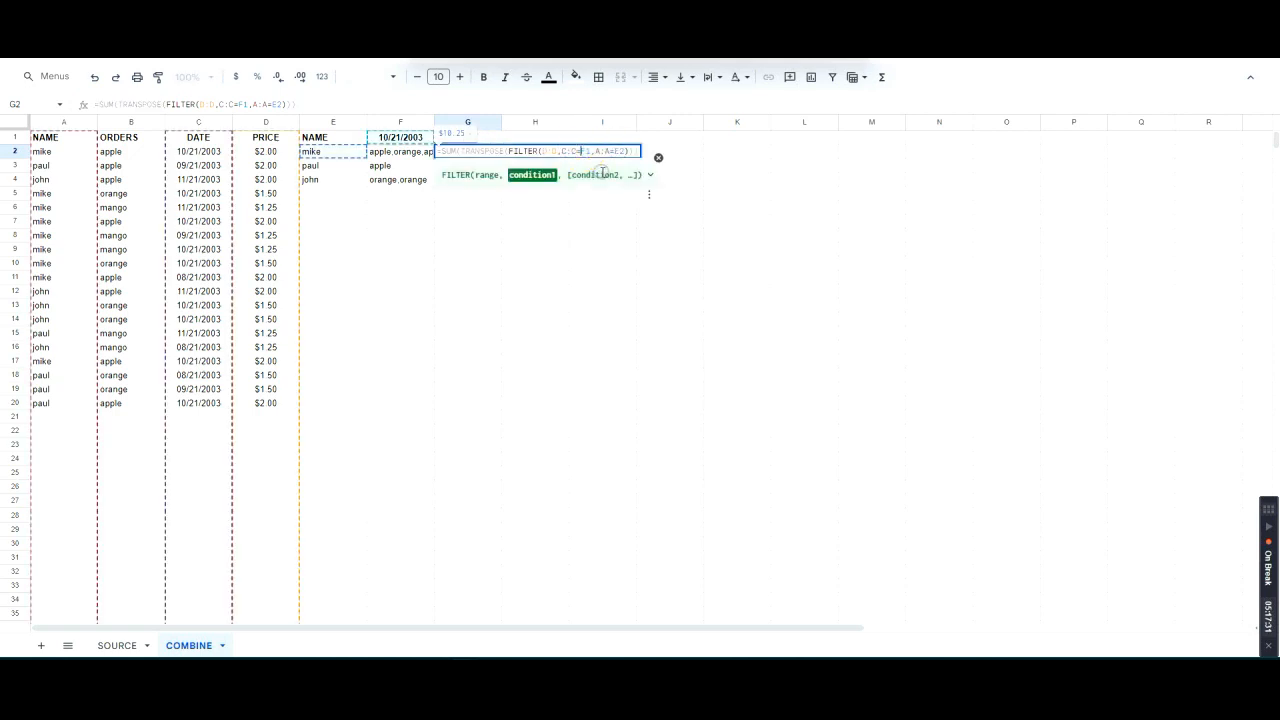
pyautogui.click(740, 194)
# Step: Make the F1 date reference in the H2 SUMIFS formula absolute, as $F$1
pyautogui.click(555, 155)
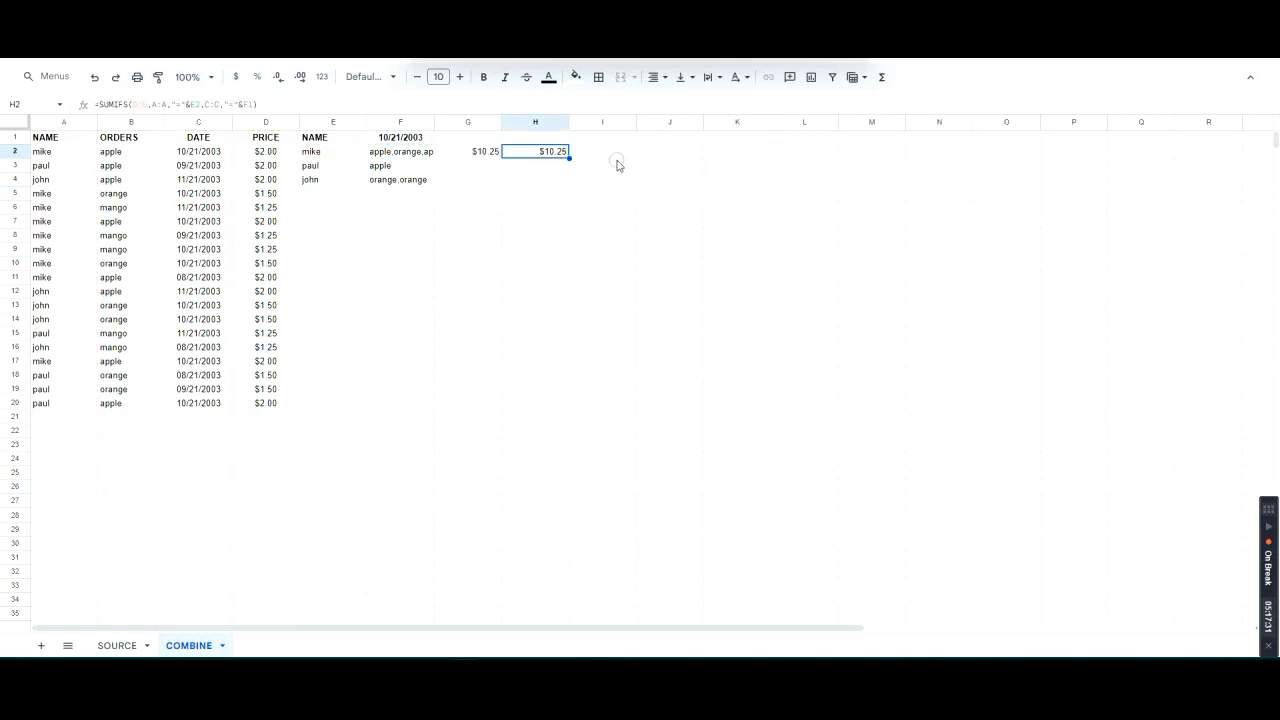
pyautogui.press('F2')
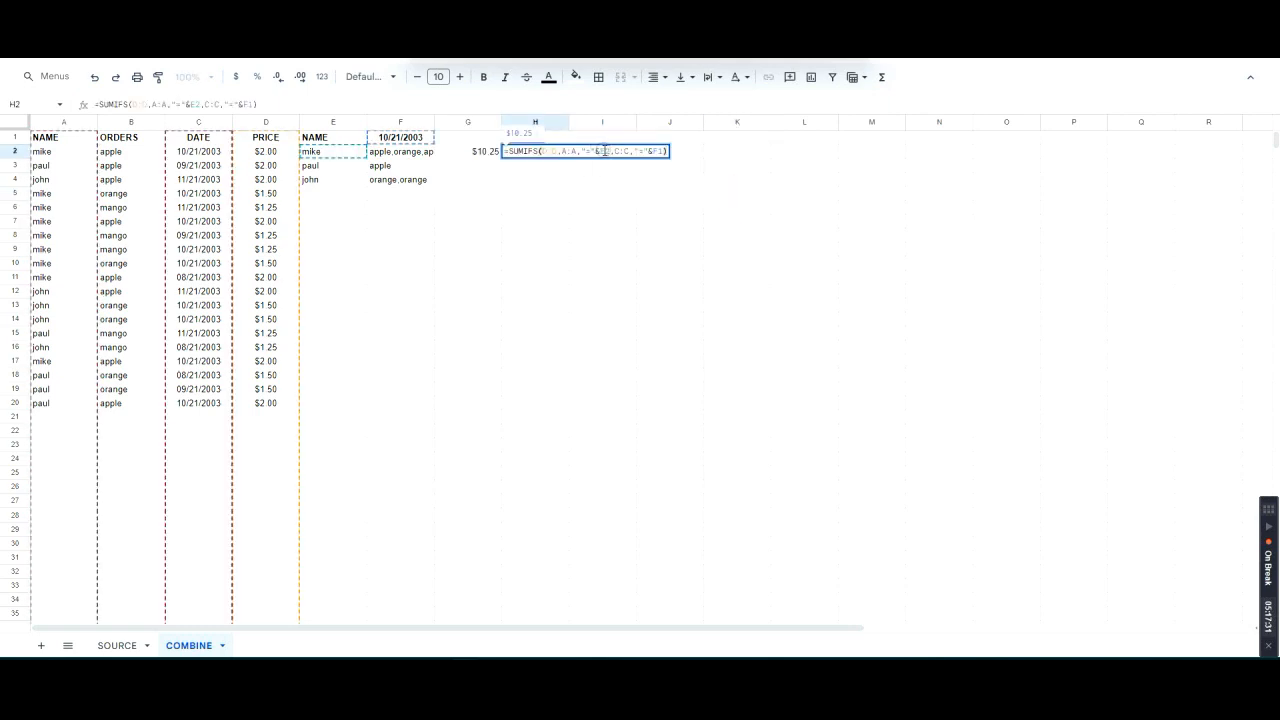
pyautogui.click(656, 151)
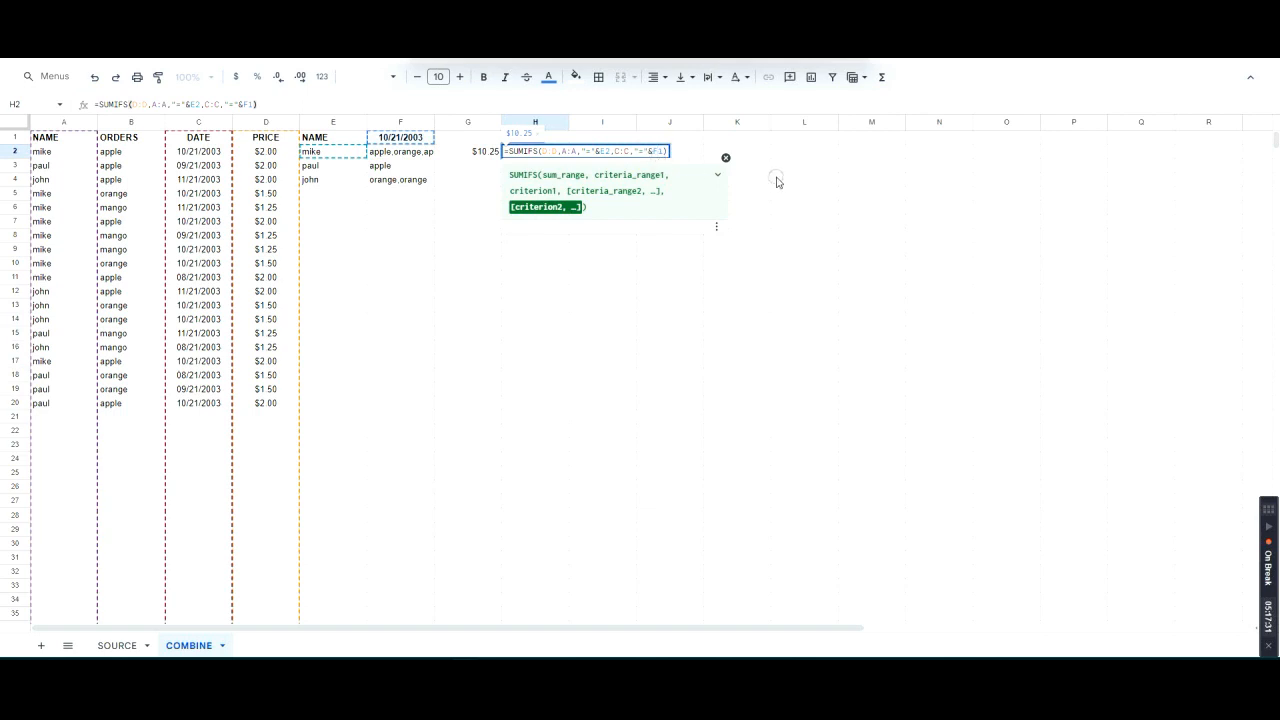
pyautogui.press('F4')
pyautogui.press('Return')
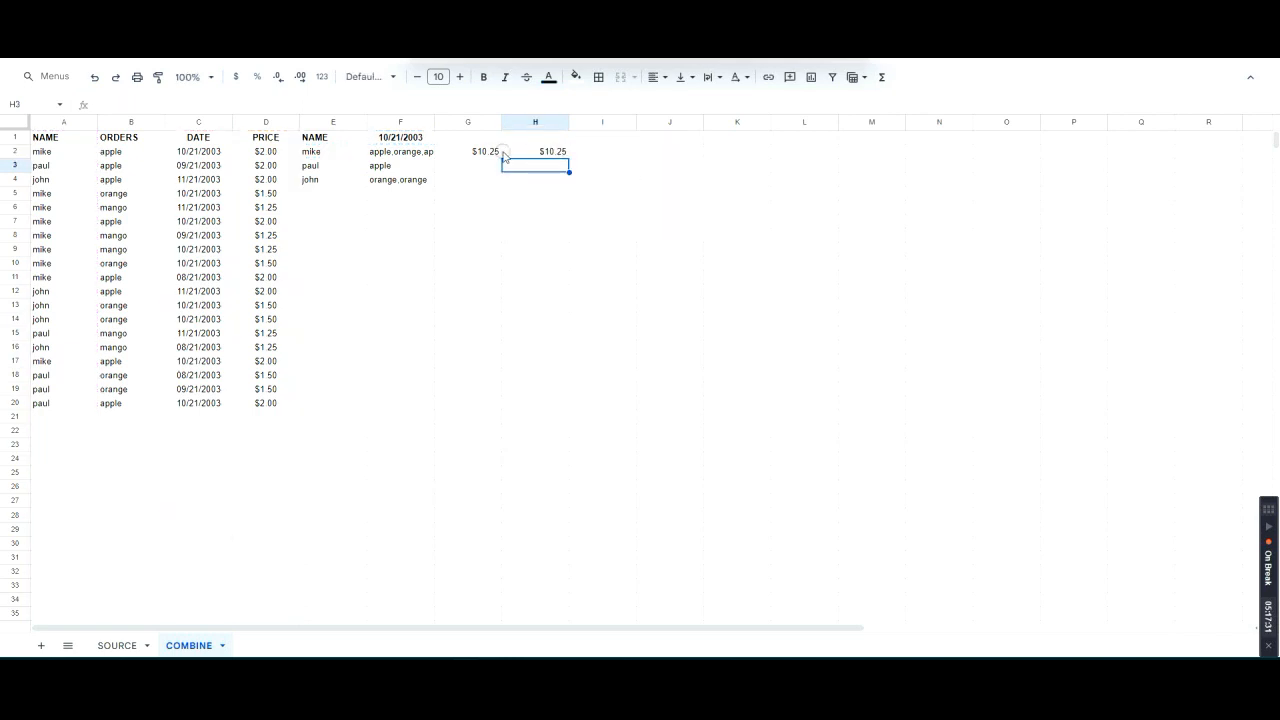
# Step: Try filling the G2 and H2 formulas down to row 4, and undo the fill and the absolute reference in H2
pyautogui.moveTo(486, 151); pyautogui.dragTo(562, 180)
pyautogui.hotkey('ctrl', 'z')
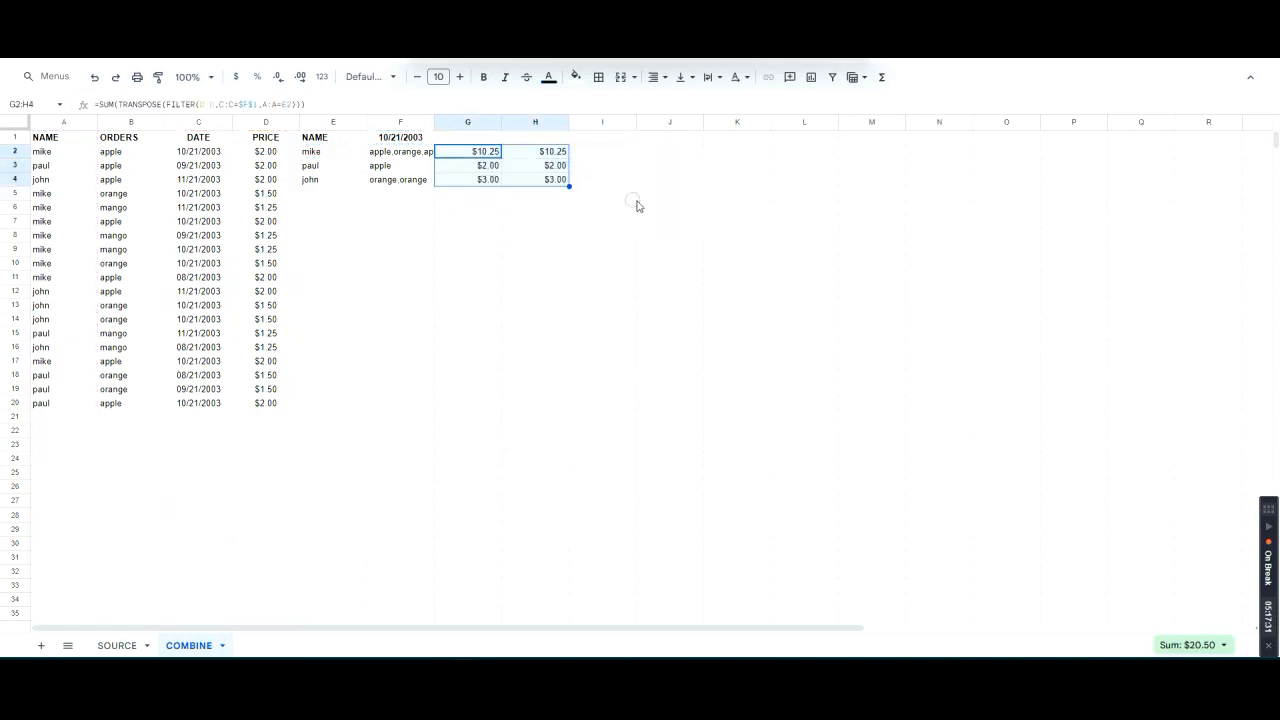
pyautogui.click(640, 197)
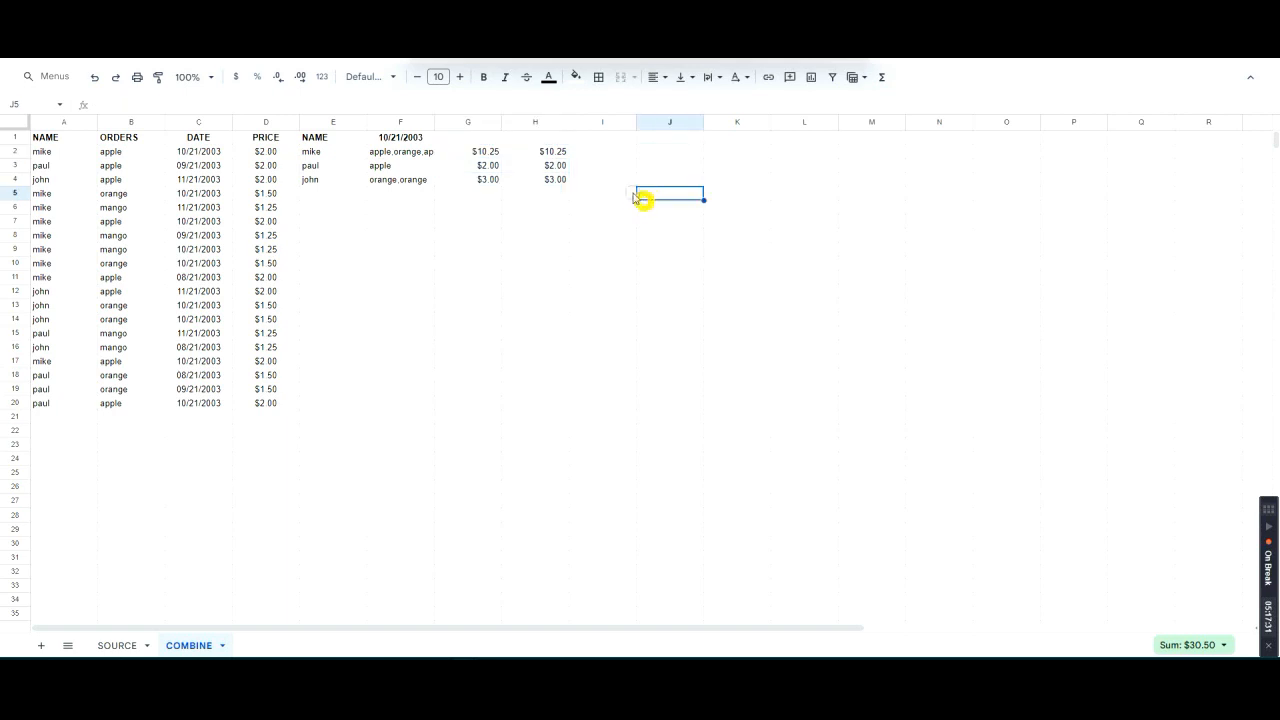
pyautogui.hotkey('ctrl', 'z')
# Step: Copy the H2 SUMIFS formula, with its relative F1 reference, down to H4
pyautogui.click(560, 160)
pyautogui.doubleClick(551, 157)
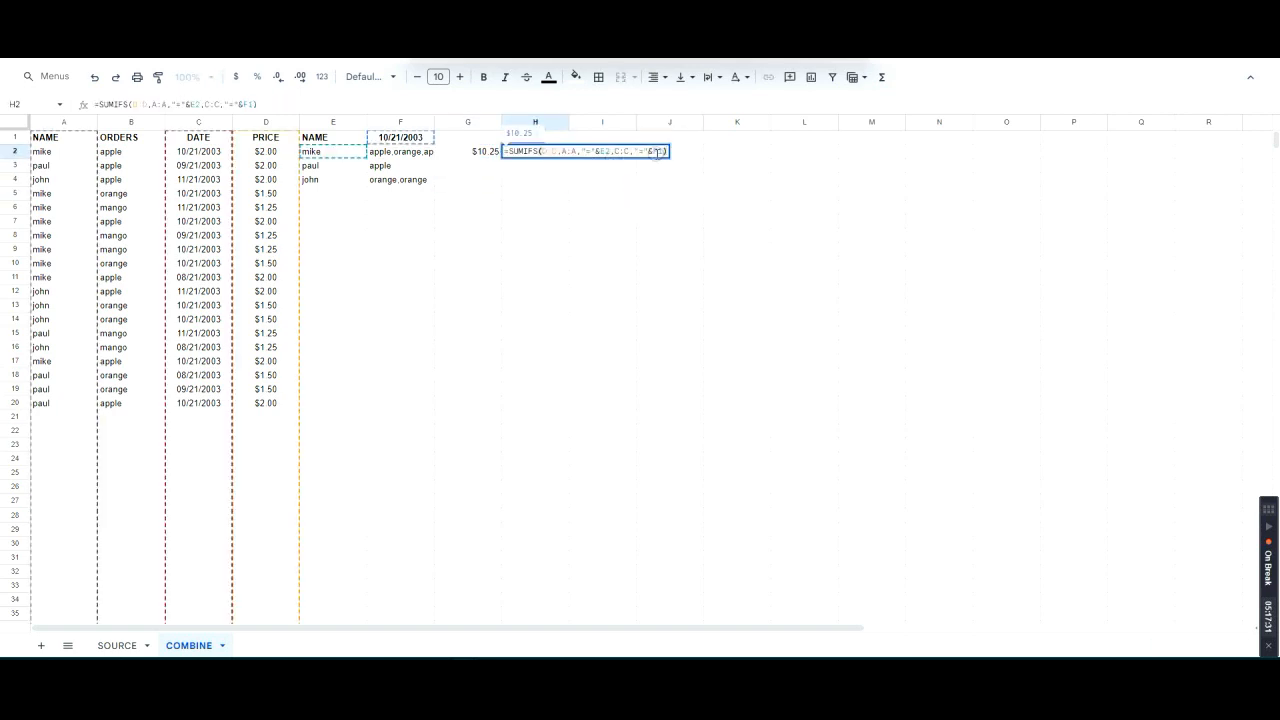
pyautogui.press('Escape')
pyautogui.click(566, 157)
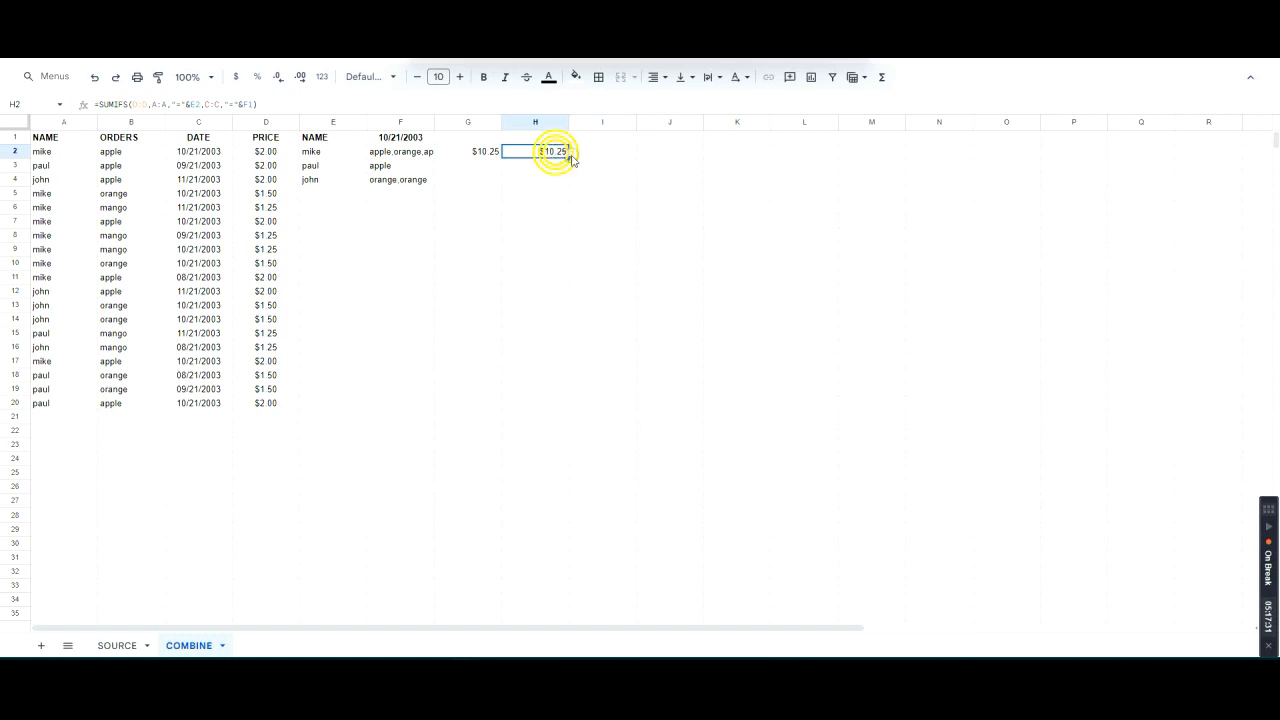
pyautogui.moveTo(568, 159); pyautogui.dragTo(566, 177)
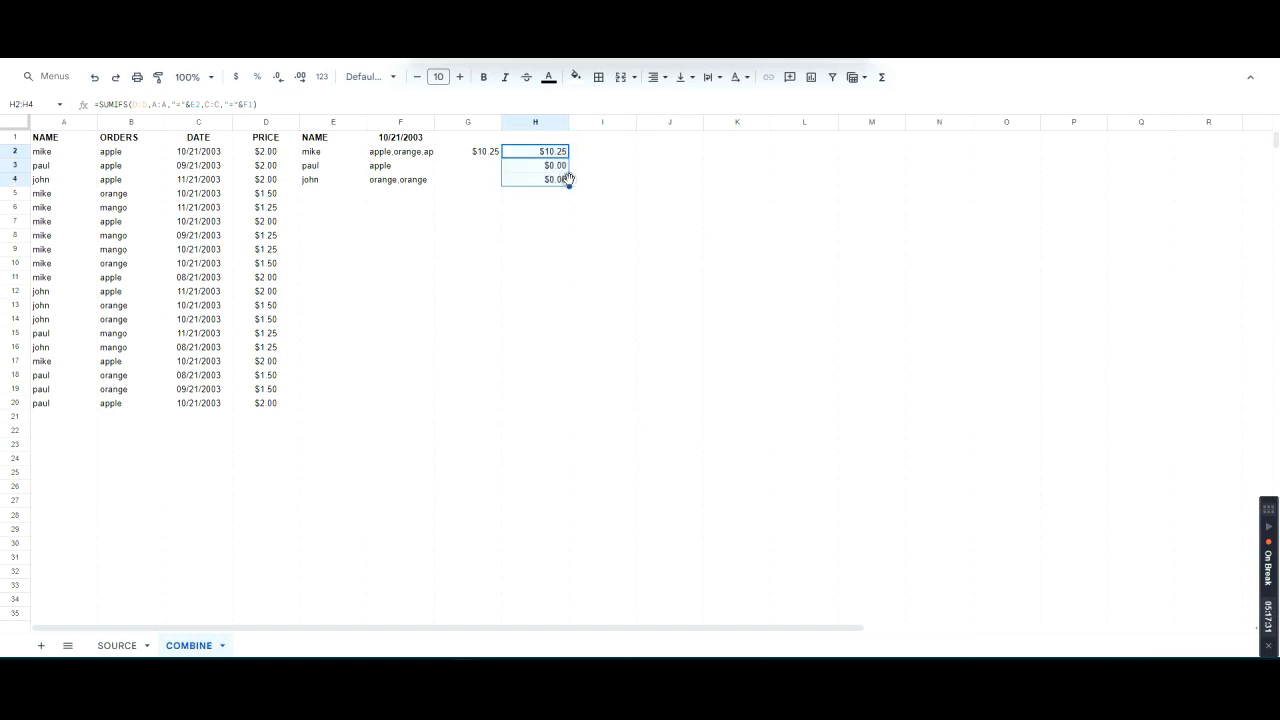
# Step: Compare the date references in the H2 and H3 SUMIFS formulas against the date in F1
pyautogui.doubleClick(557, 166)
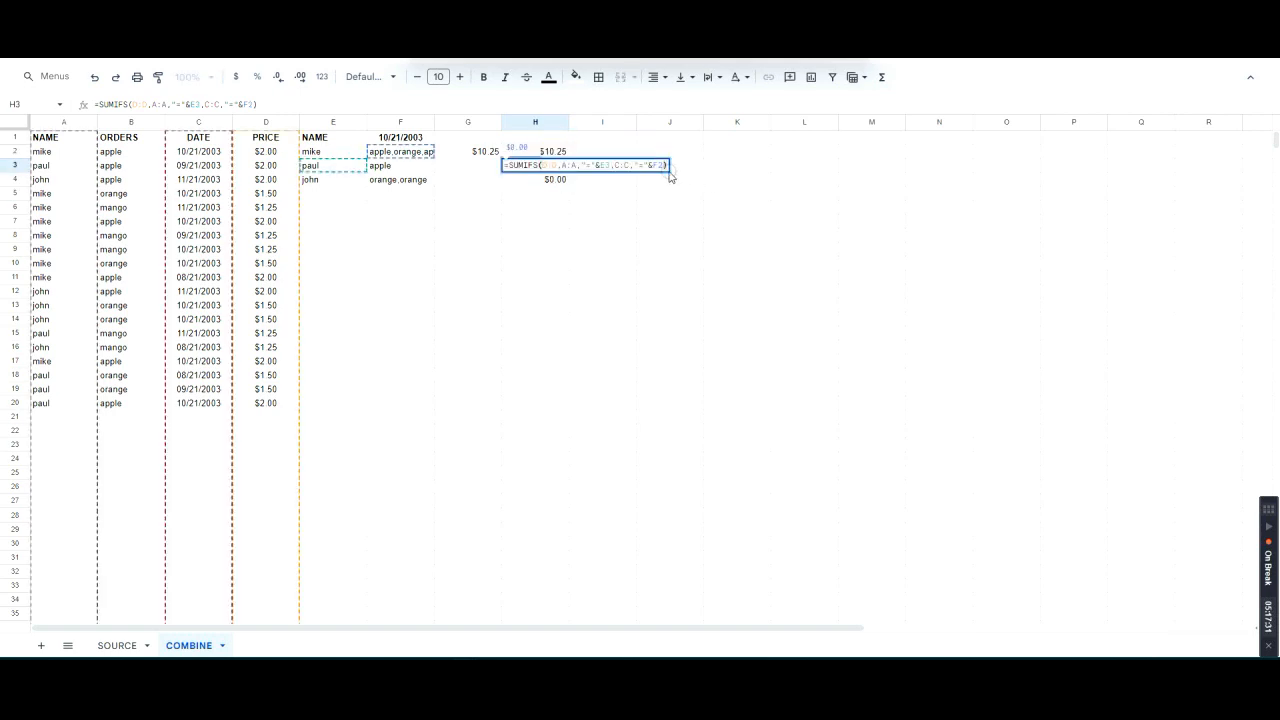
pyautogui.doubleClick(555, 150)
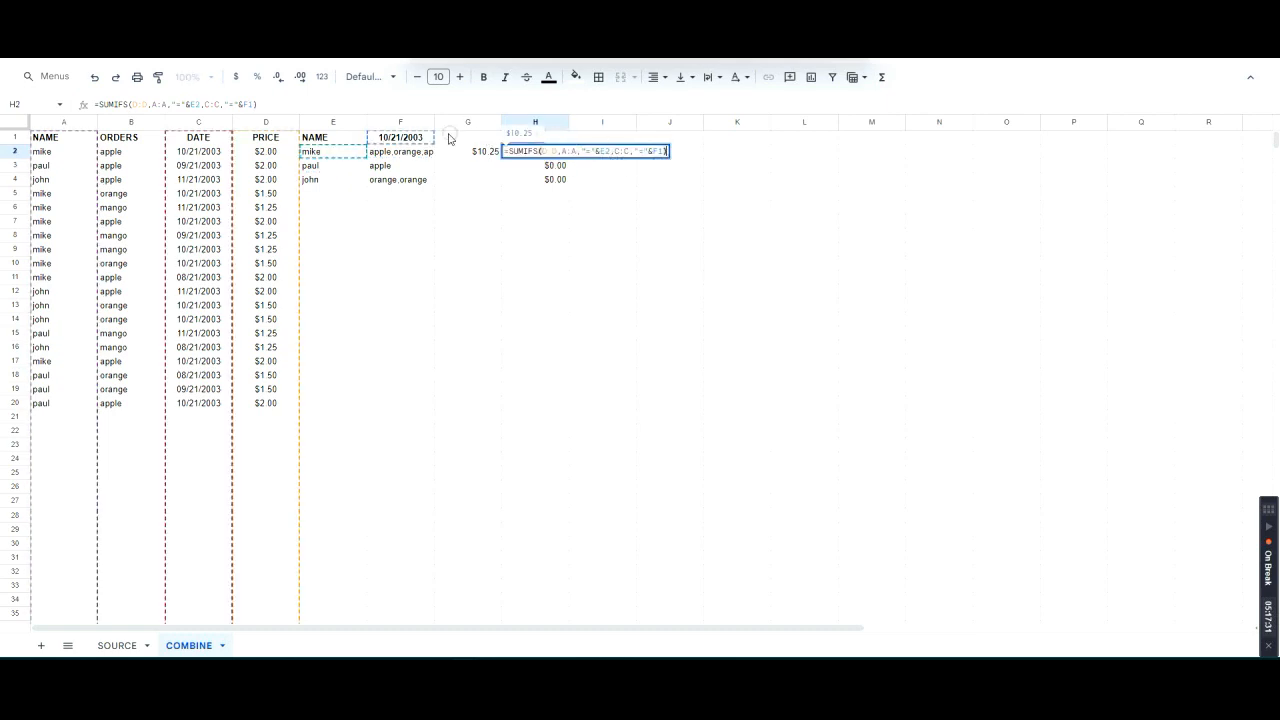
pyautogui.press('Escape')
pyautogui.doubleClick(561, 167)
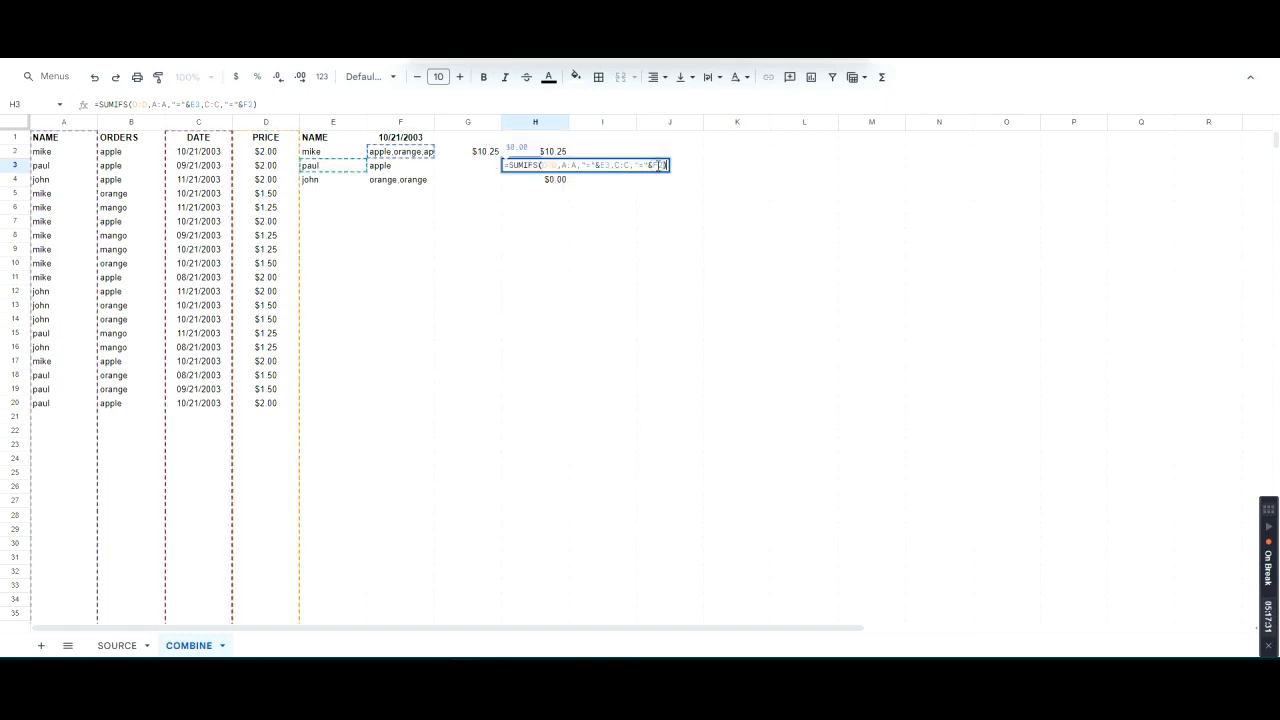
pyautogui.press('Escape')
pyautogui.doubleClick(563, 151)
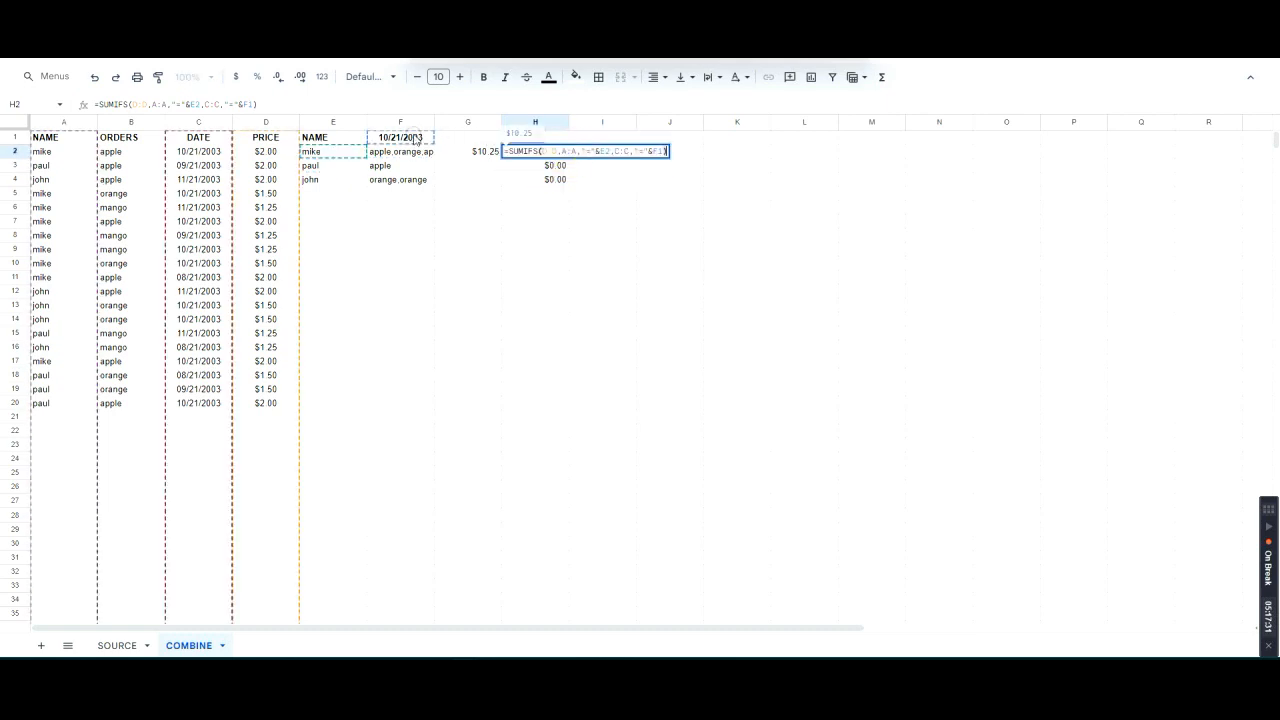
pyautogui.press('Escape')
pyautogui.doubleClick(567, 167)
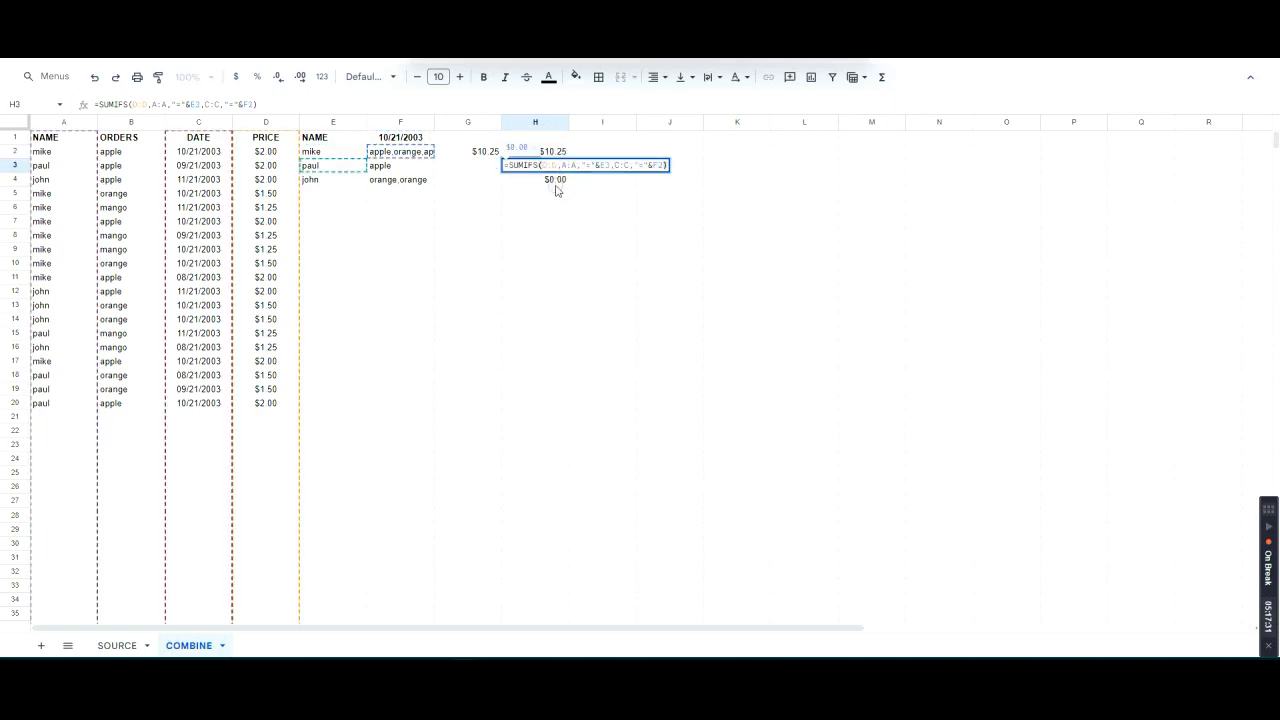
pyautogui.press('Escape')
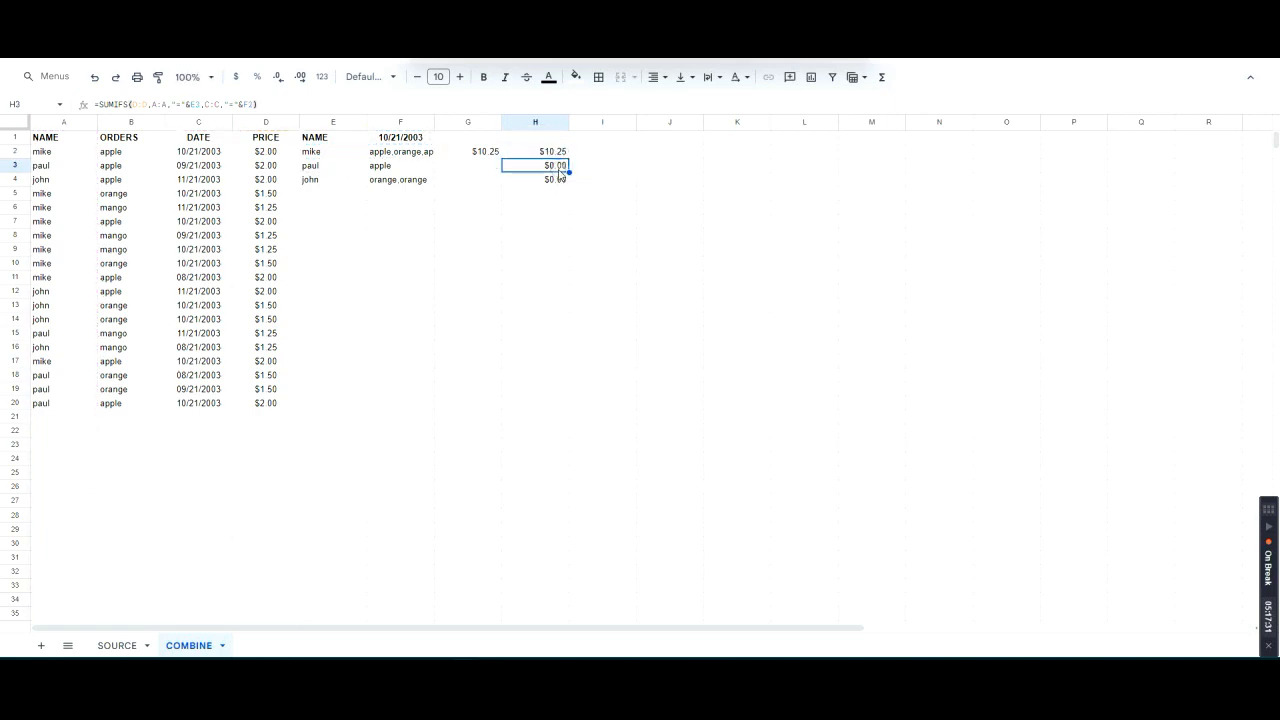
pyautogui.doubleClick(561, 166)
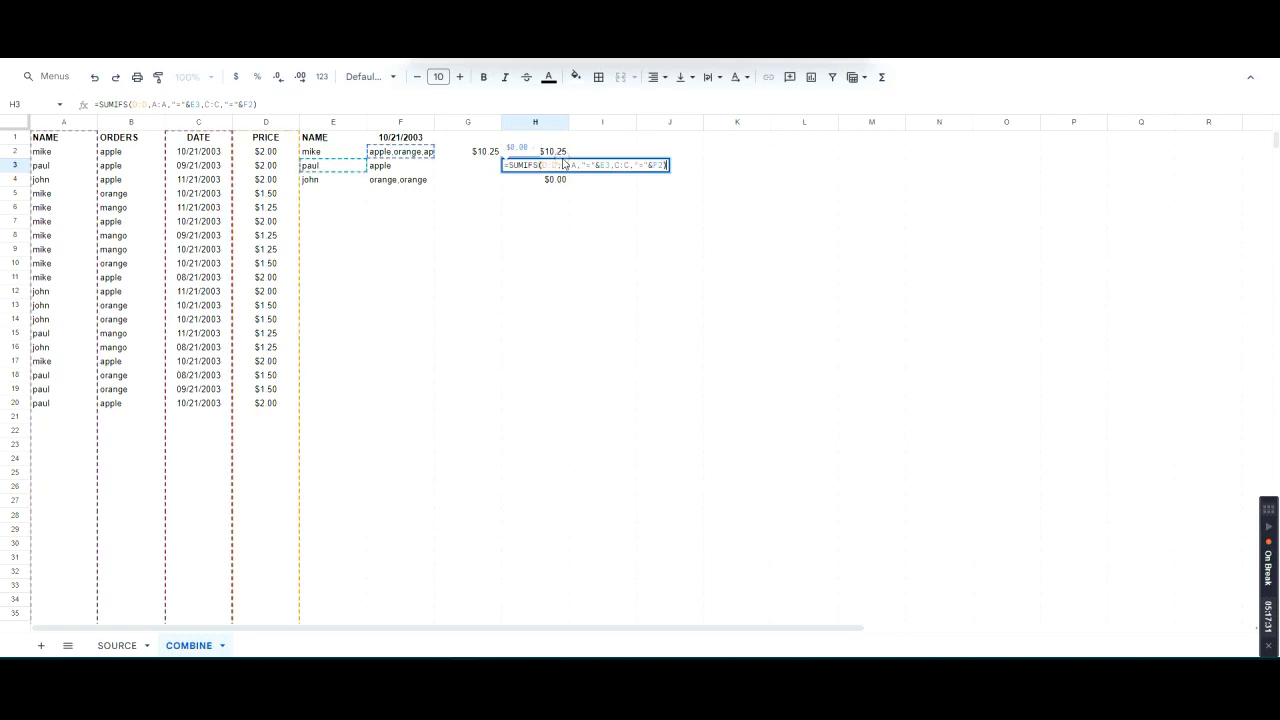
# Step: Make the F1 date reference in the H2 SUMIFS formula absolute, as $F$1
pyautogui.doubleClick(562, 153)
pyautogui.click(658, 150)
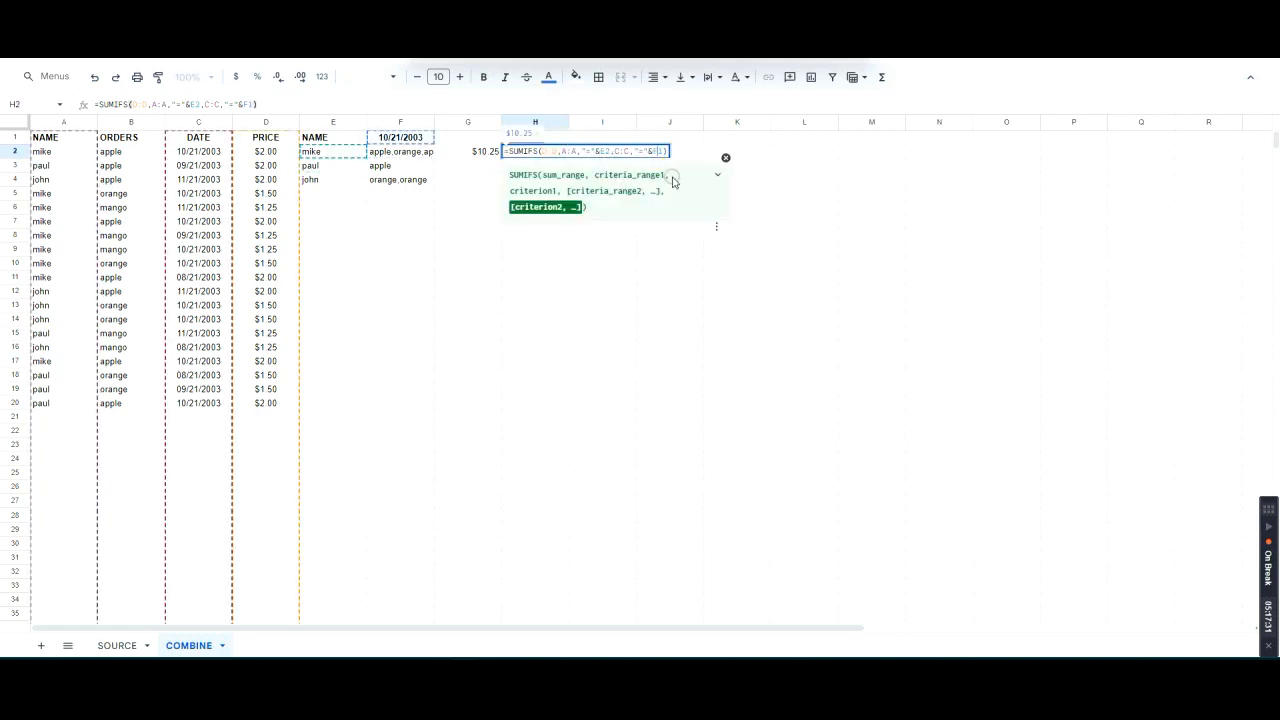
pyautogui.press('F4')
pyautogui.press('Return')
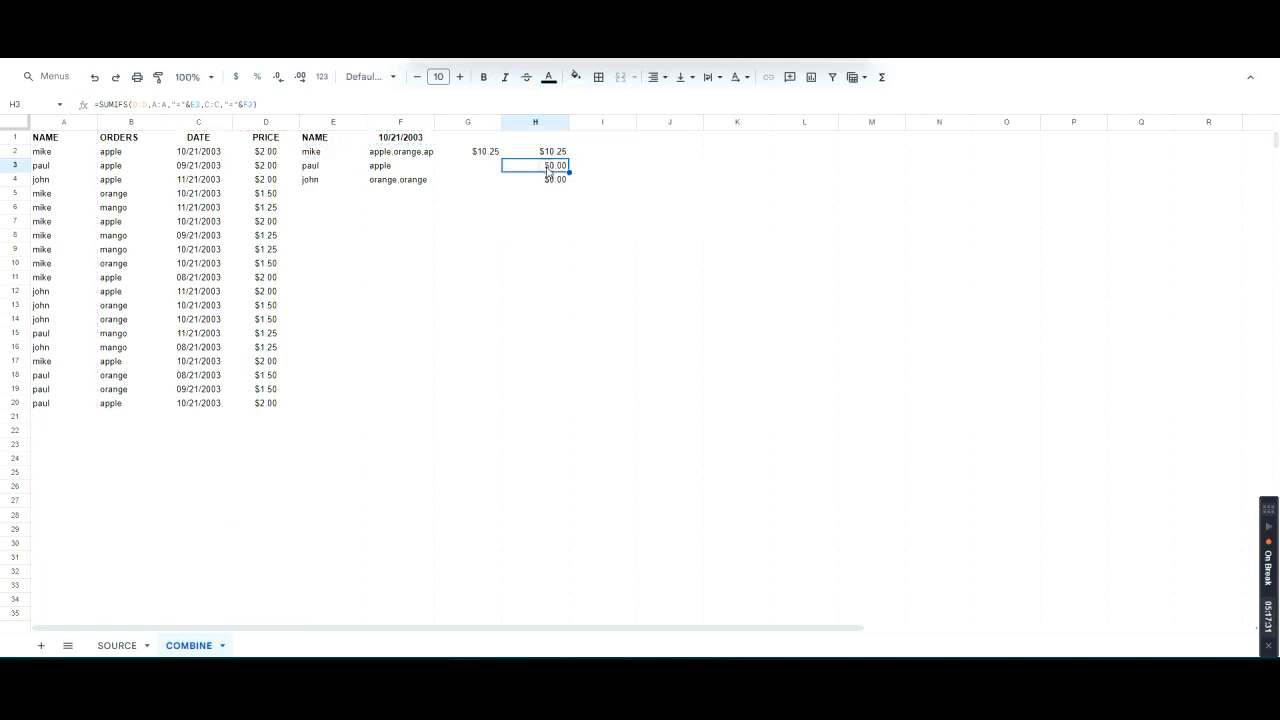
# Step: Fill the H2 SUMIFS and G2 SUM/TRANSPOSE/FILTER formulas down to row 4 and check them against each other
pyautogui.moveTo(552, 152); pyautogui.dragTo(562, 181)
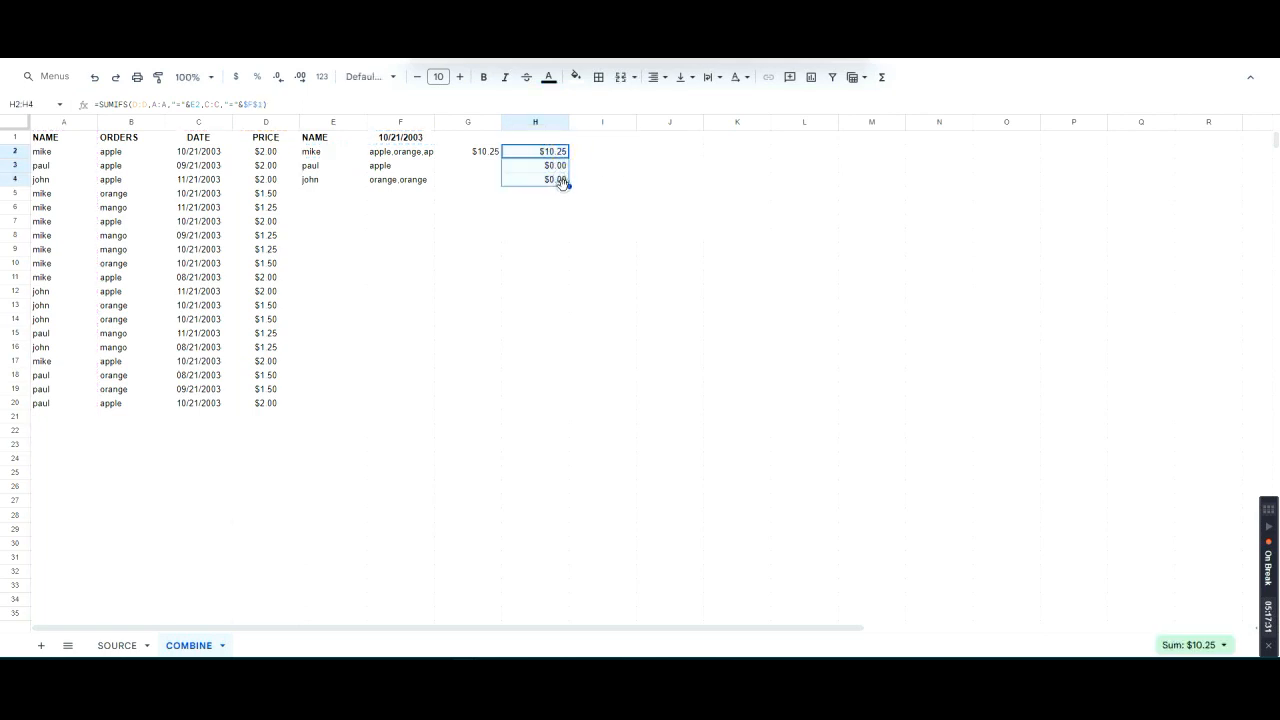
pyautogui.moveTo(481, 155); pyautogui.dragTo(480, 180)
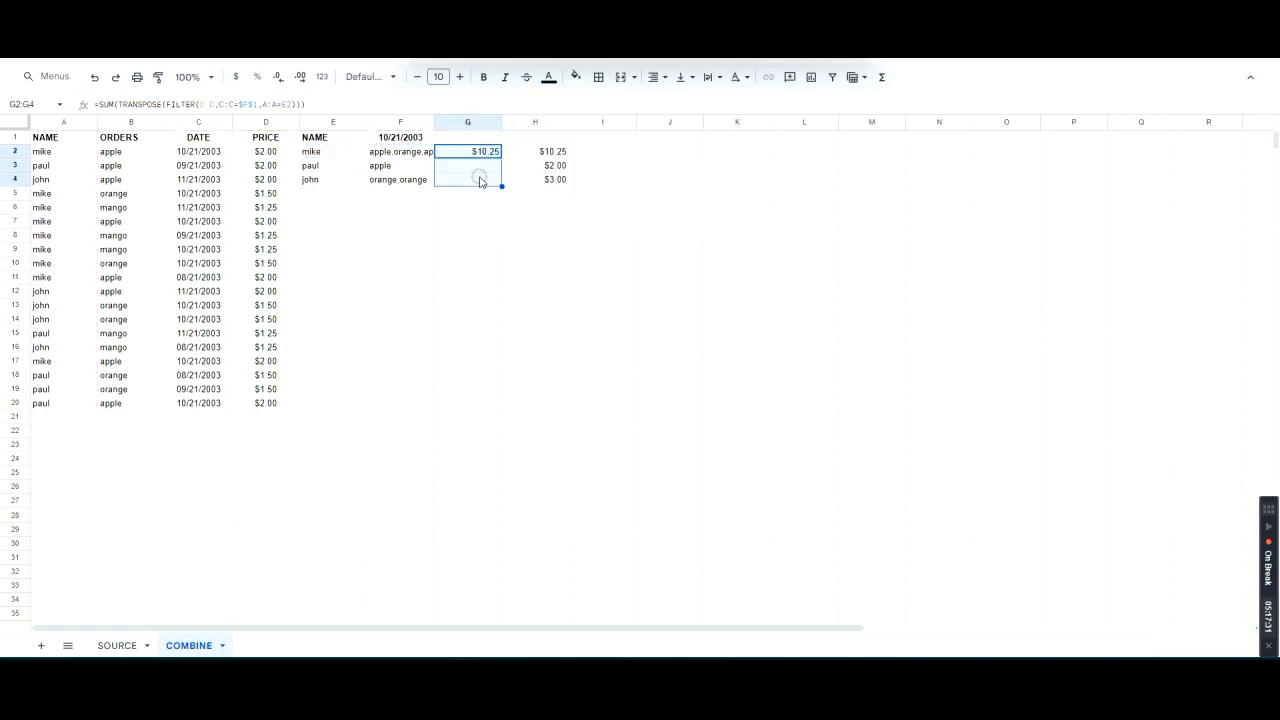
pyautogui.hotkey('ctrl', 'd')
pyautogui.click(481, 122)
pyautogui.moveTo(481, 122); pyautogui.dragTo(540, 122)
pyautogui.click(551, 182)
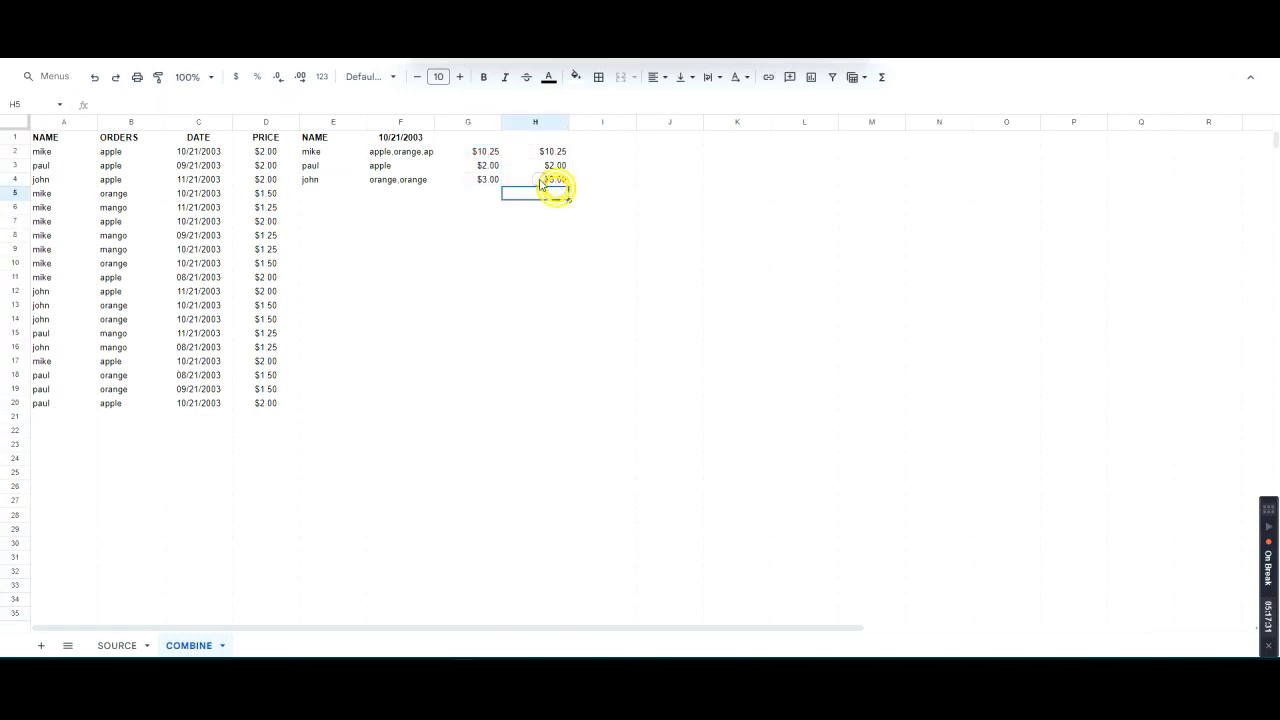
pyautogui.click(417, 177)
pyautogui.click(474, 166)
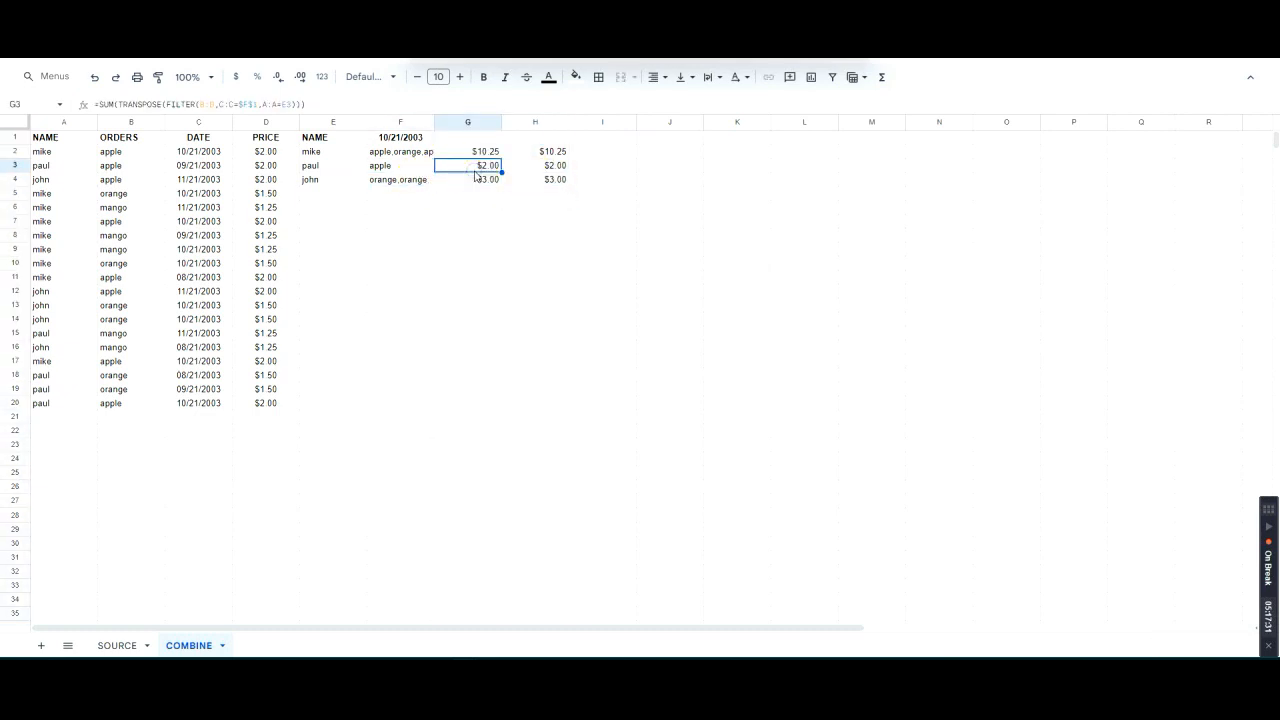
pyautogui.click(541, 179)
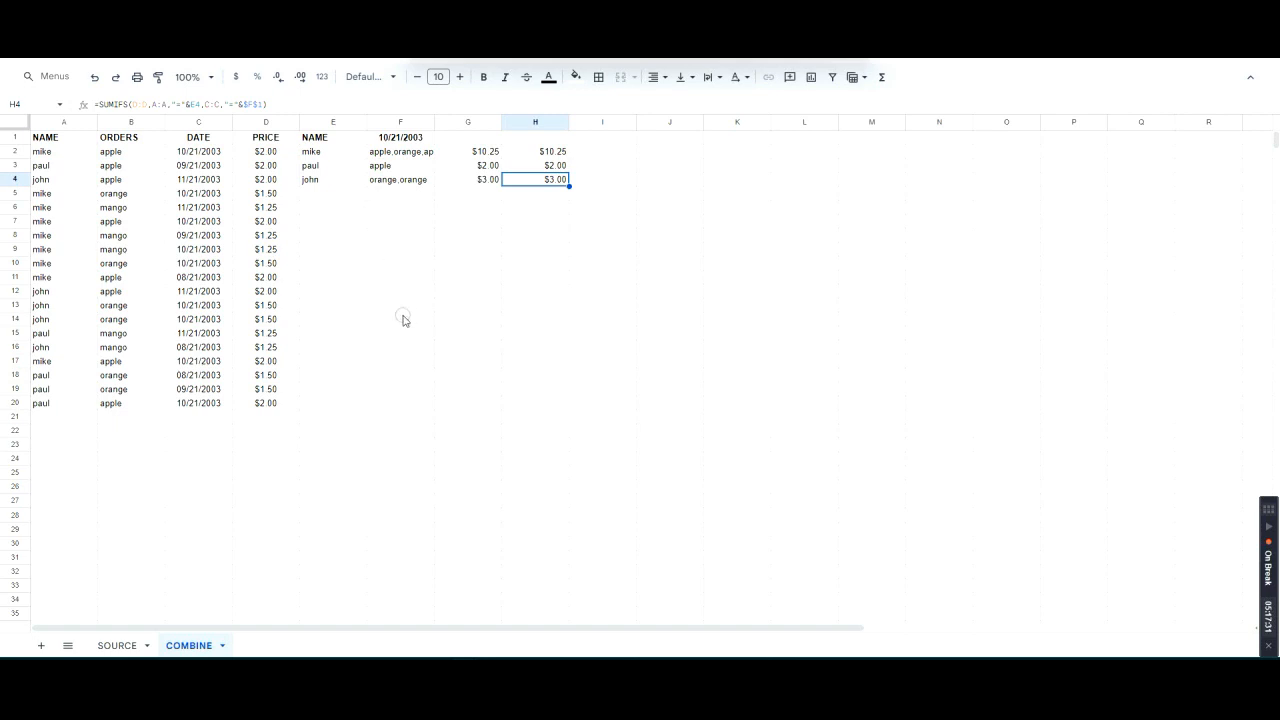
# Step: Copy columns A to D of the COMBINE sheet and paste them over the SOURCE sheet, starting at A1
pyautogui.click(118, 645)
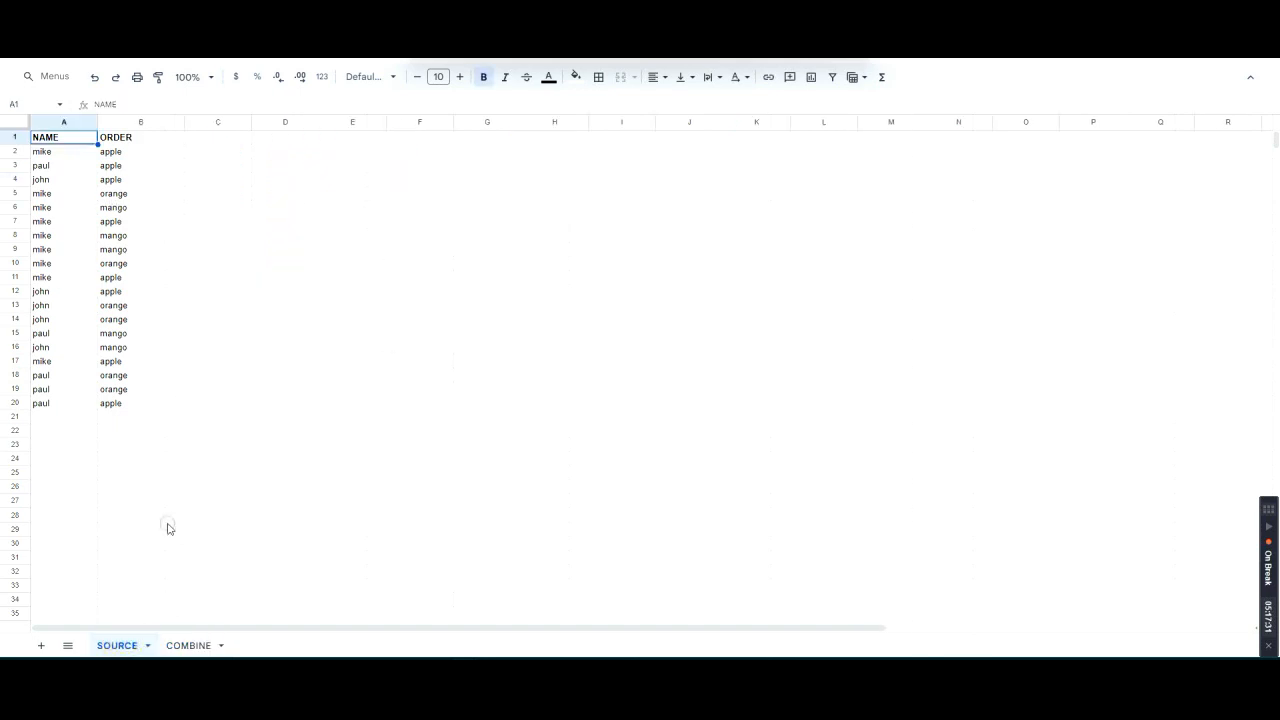
pyautogui.click(185, 645)
pyautogui.moveTo(64, 121); pyautogui.dragTo(266, 122)
pyautogui.click(112, 645)
pyautogui.hotkey('ctrl', 'v')
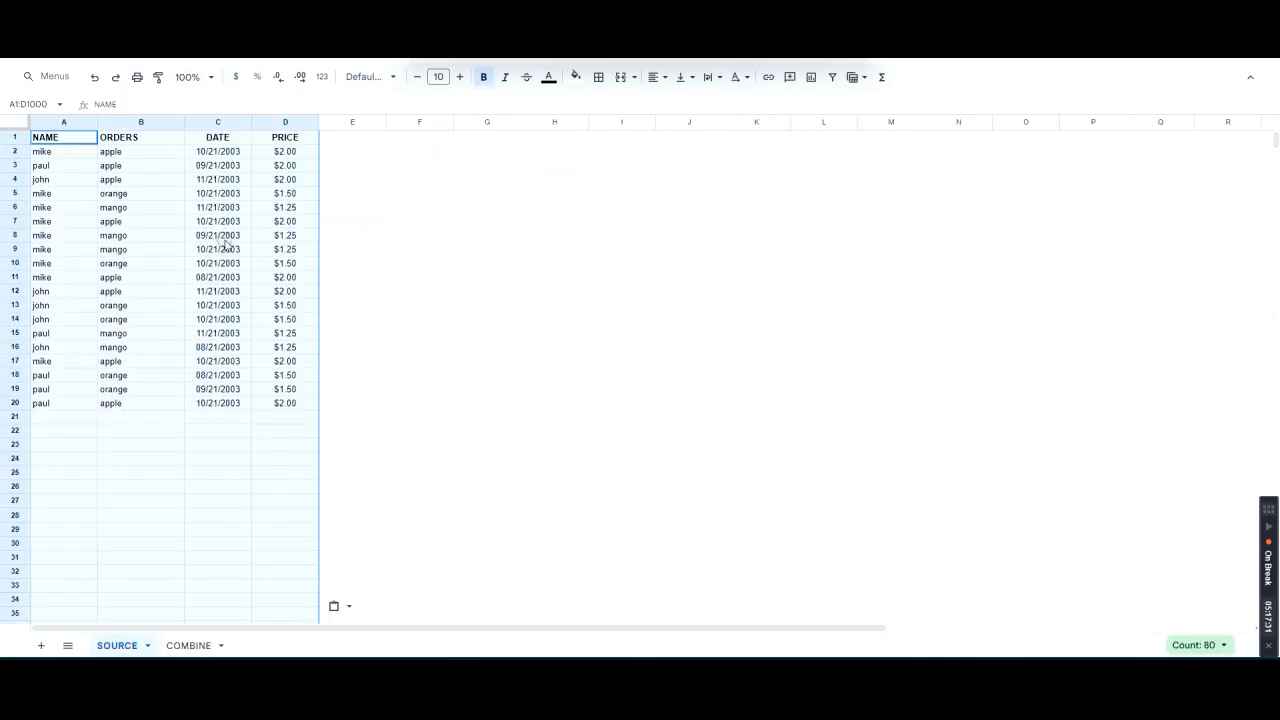
# Step: In the COMBINE sheet's F2 JOIN formula, point the FILTER range to the SOURCE sheet, as SOURCE!B:B
pyautogui.click(189, 645)
pyautogui.click(345, 152)
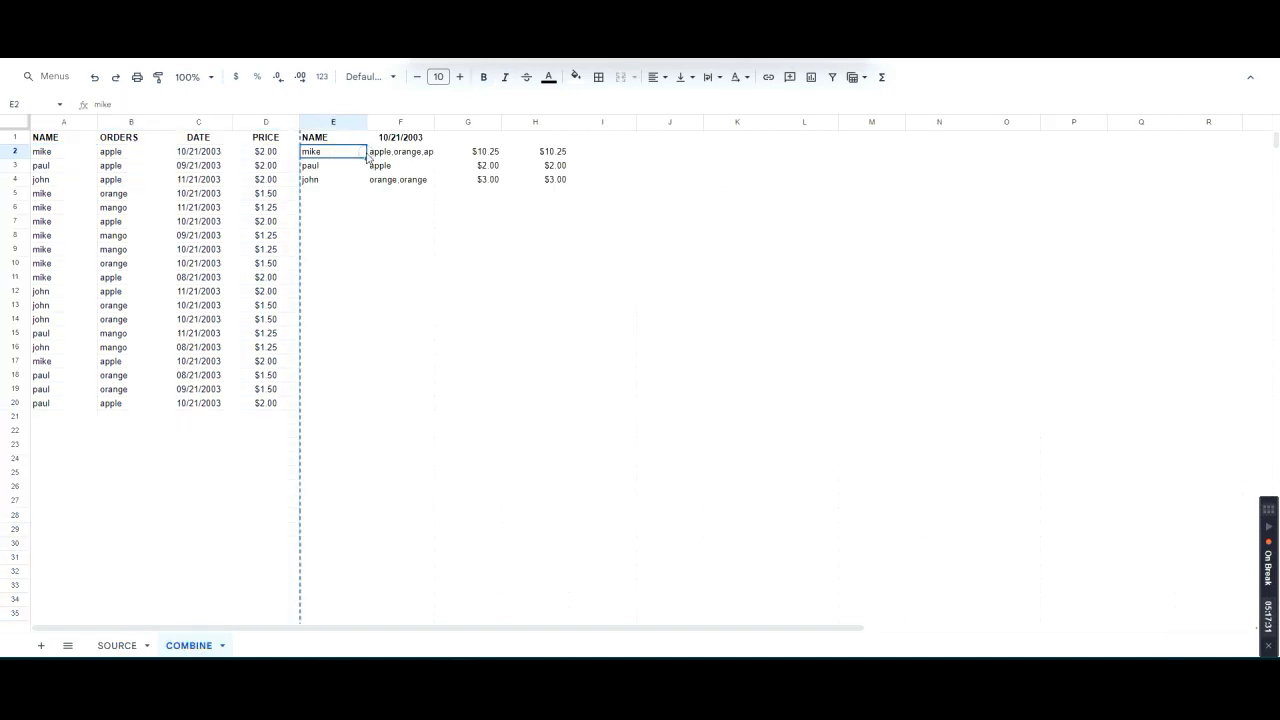
pyautogui.click(408, 153)
pyautogui.doubleClick(413, 158)
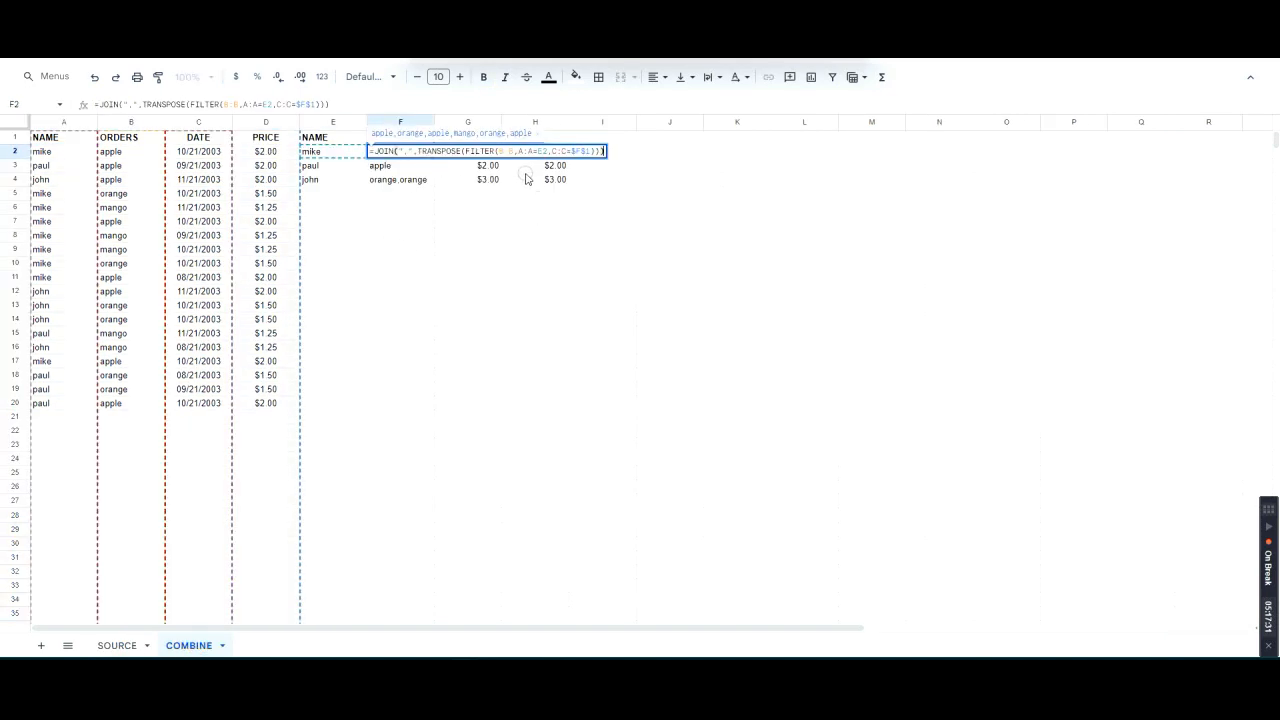
pyautogui.click(500, 151)
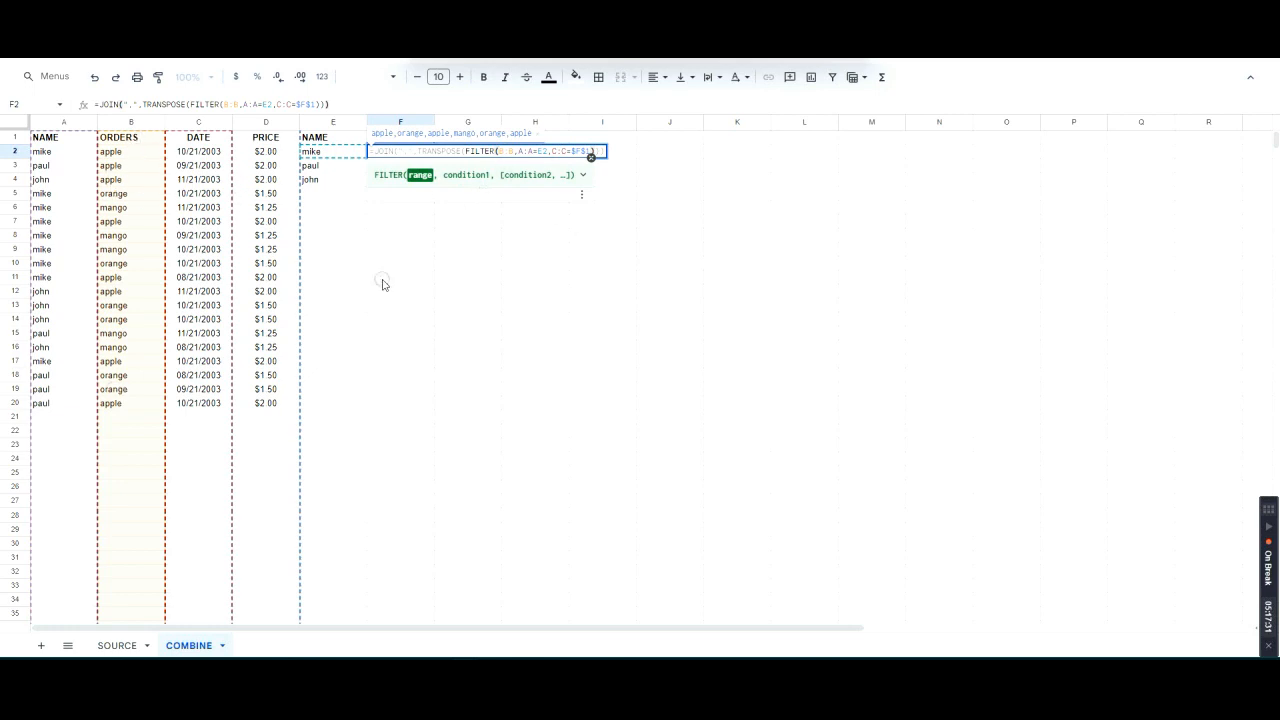
pyautogui.click(115, 641)
pyautogui.write('SOU')
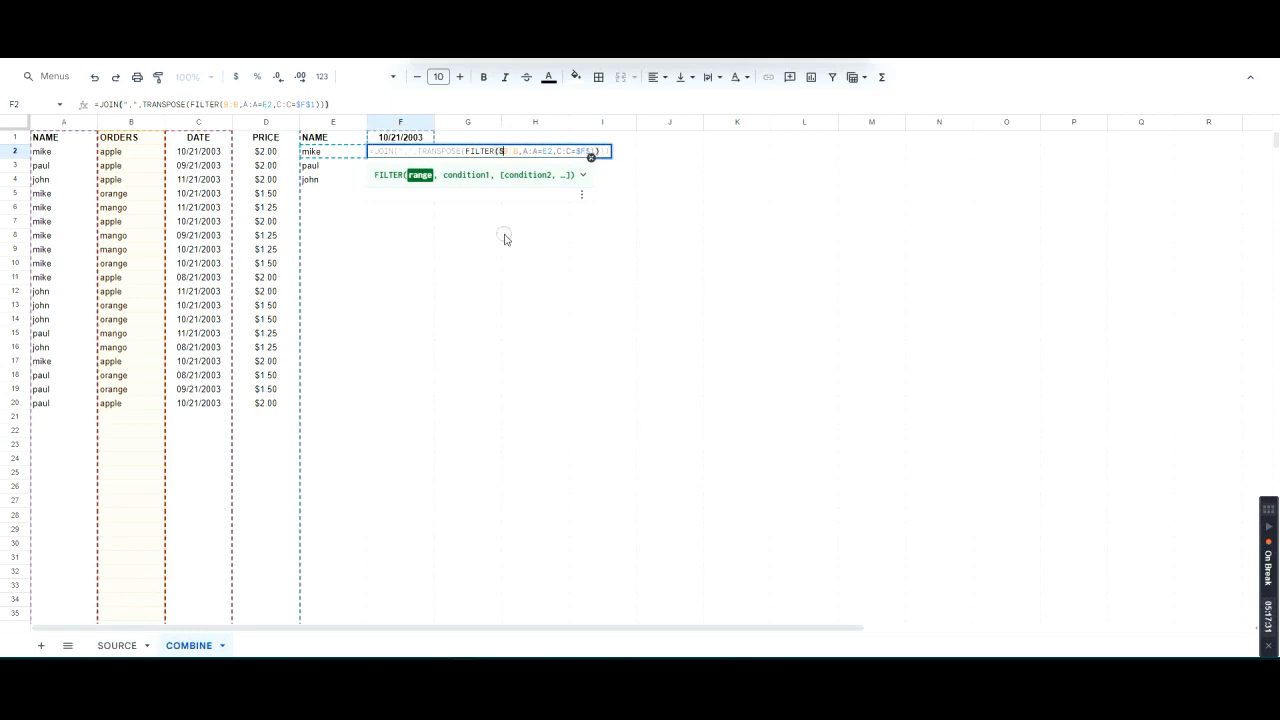
pyautogui.write('RCE')
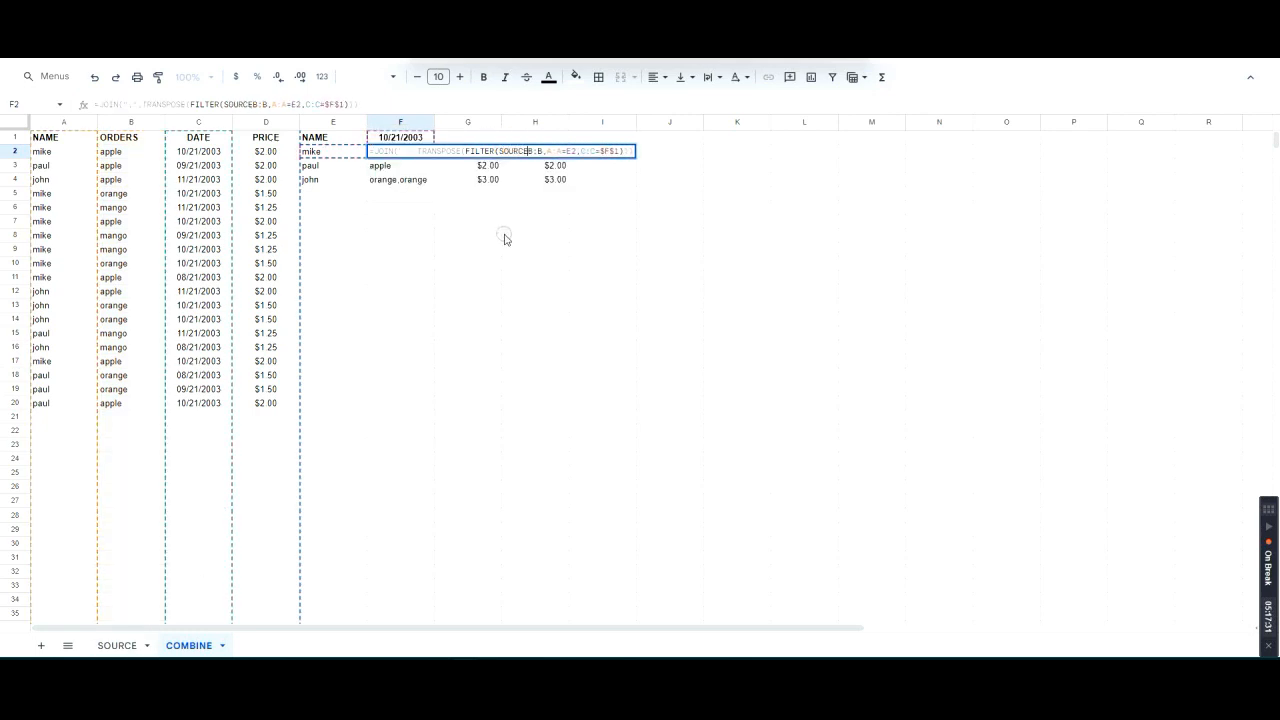
pyautogui.write('!')
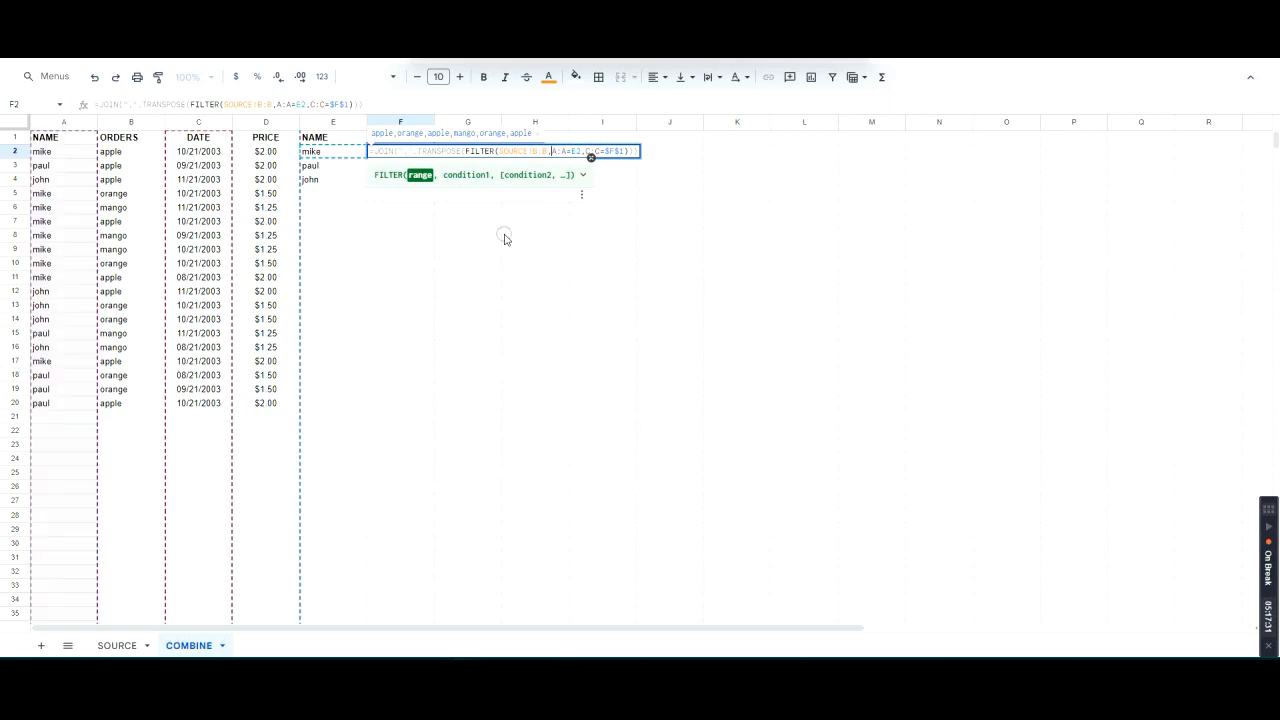
# Step: Point the two FILTER conditions in F2 to the SOURCE sheet, as SOURCE!A:A=E2 and SOURCE!C:C=$F$1, and review the formula
pyautogui.press('Right')
pyautogui.press('Right')
pyautogui.write('SOURCE!')
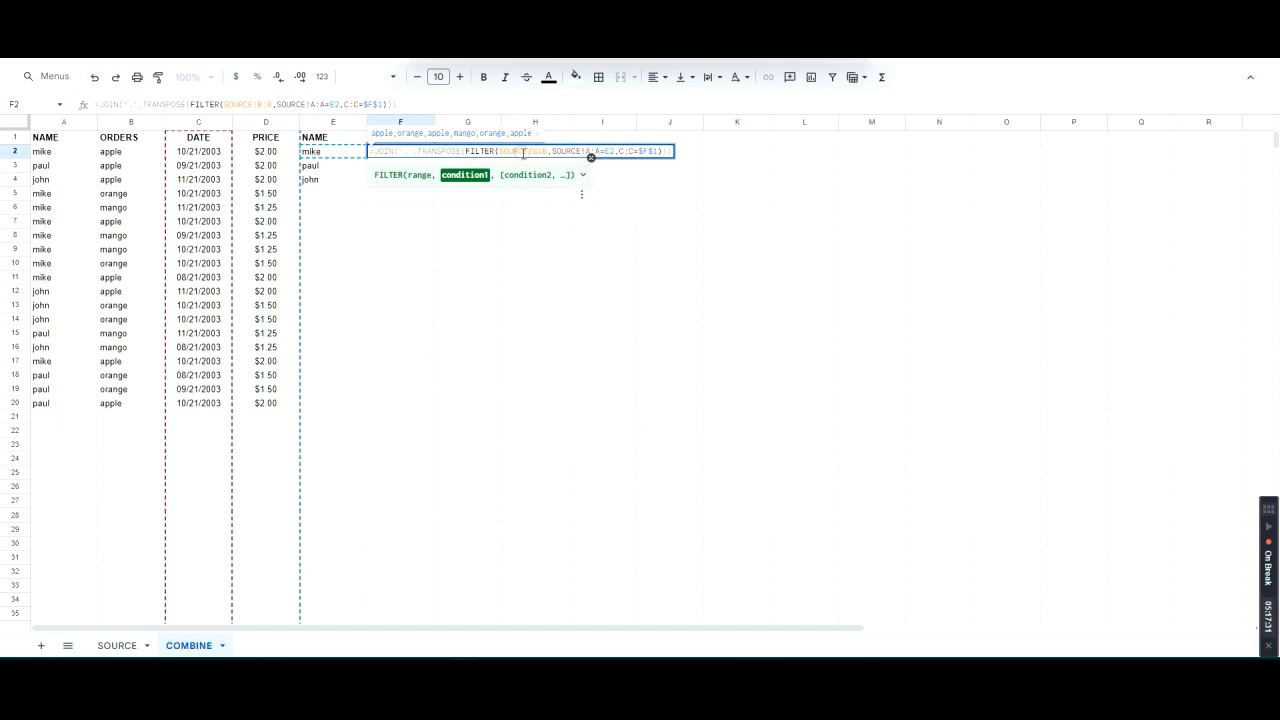
pyautogui.click(620, 151)
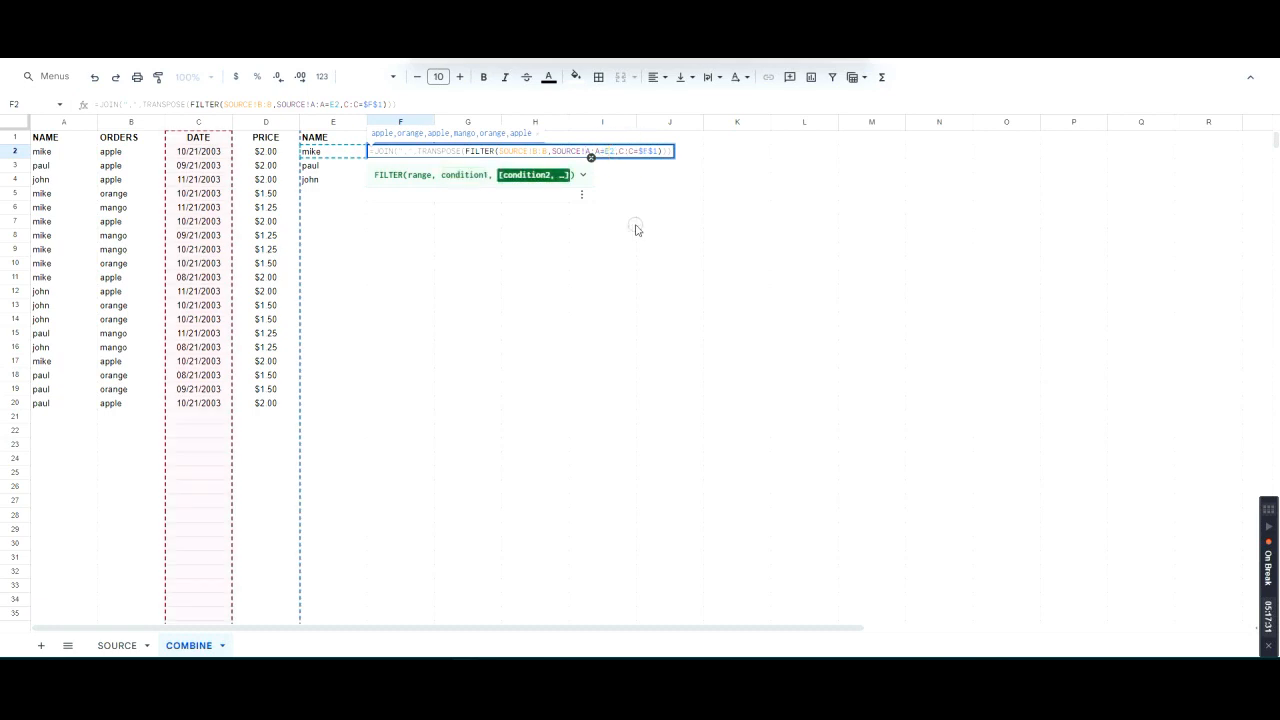
pyautogui.write('SOURCE!')
pyautogui.write('!')
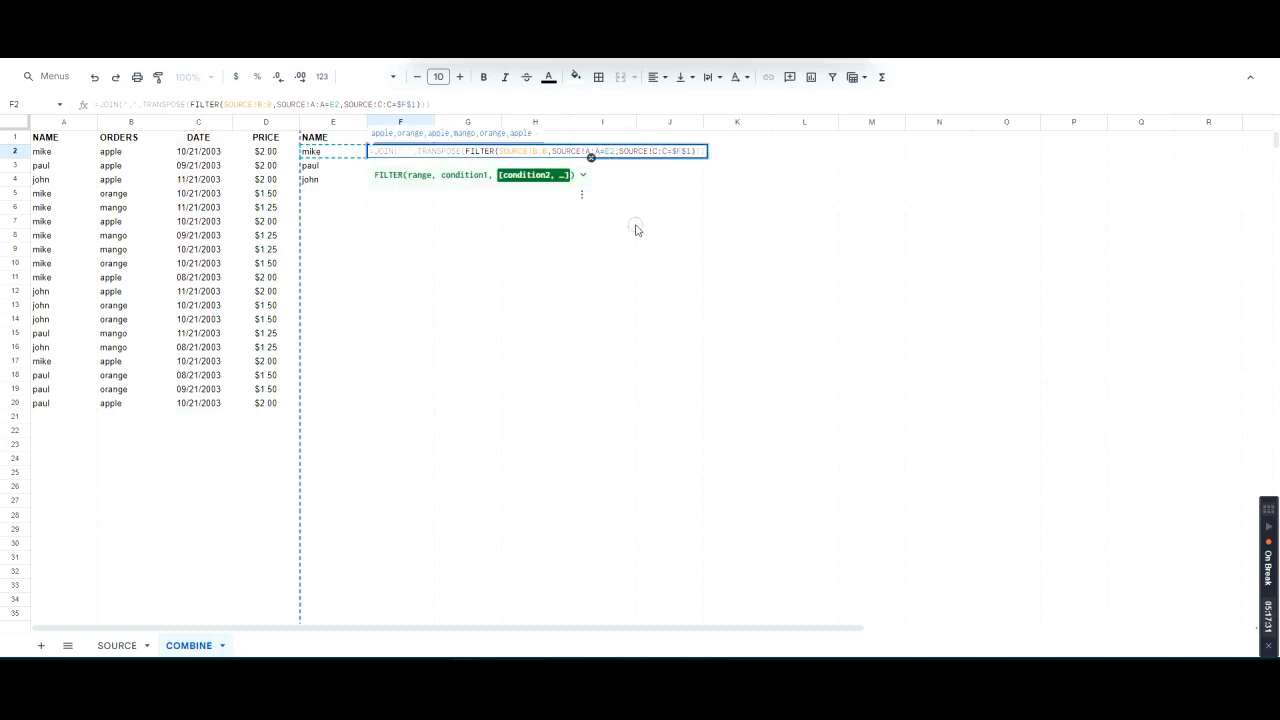
pyautogui.press('Return')
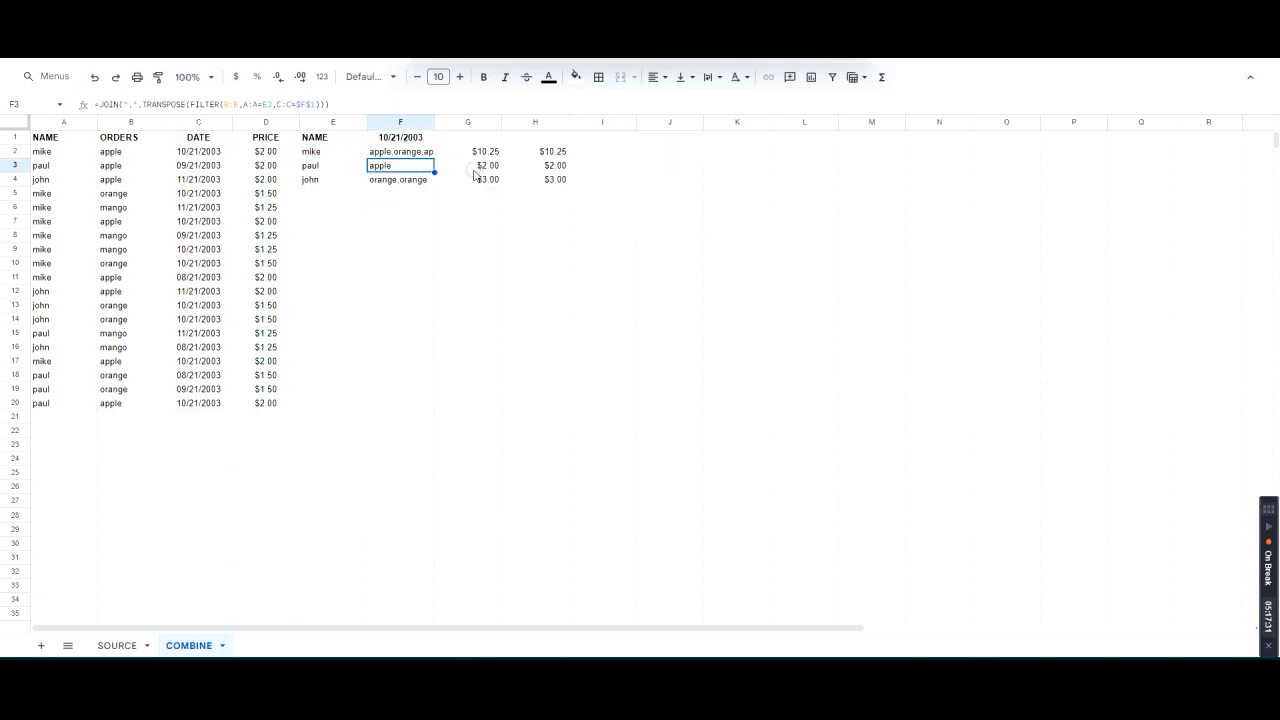
pyautogui.doubleClick(418, 152)
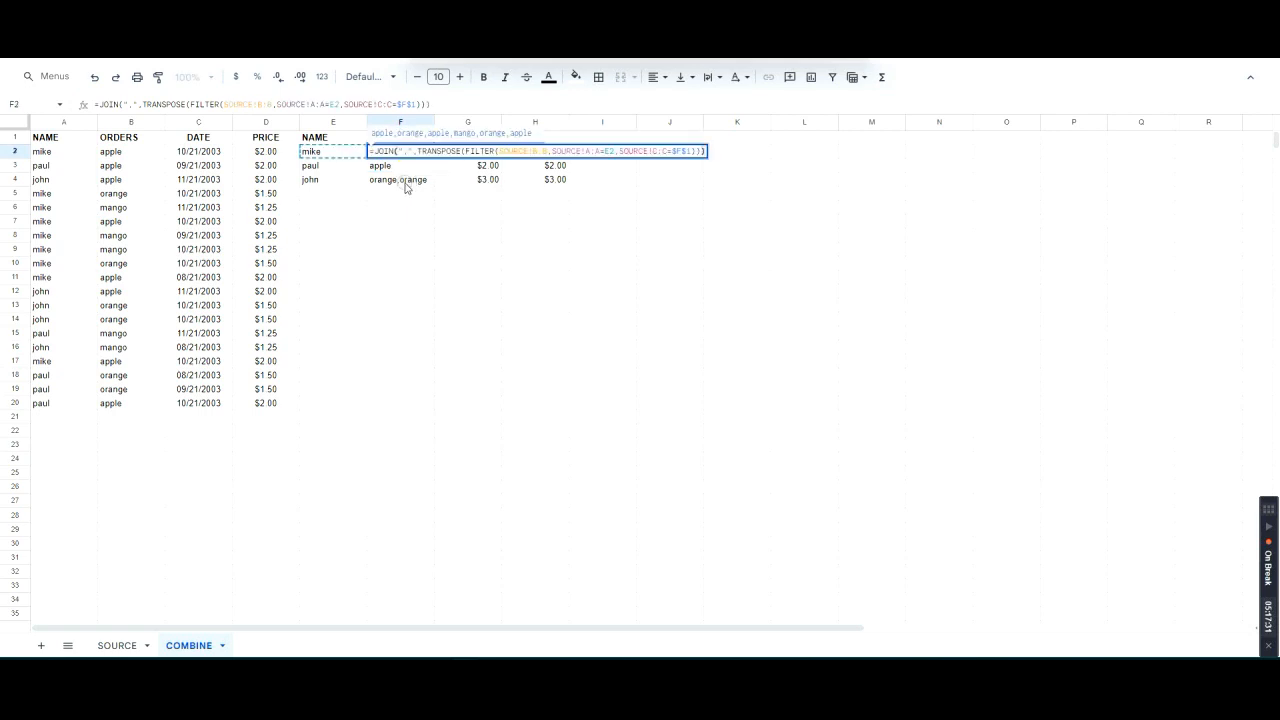
pyautogui.press('Escape')
# Step: Point the sum range of the H2 SUMIFS formula to the SOURCE sheet, as SOURCE!D:D
pyautogui.doubleClick(546, 152)
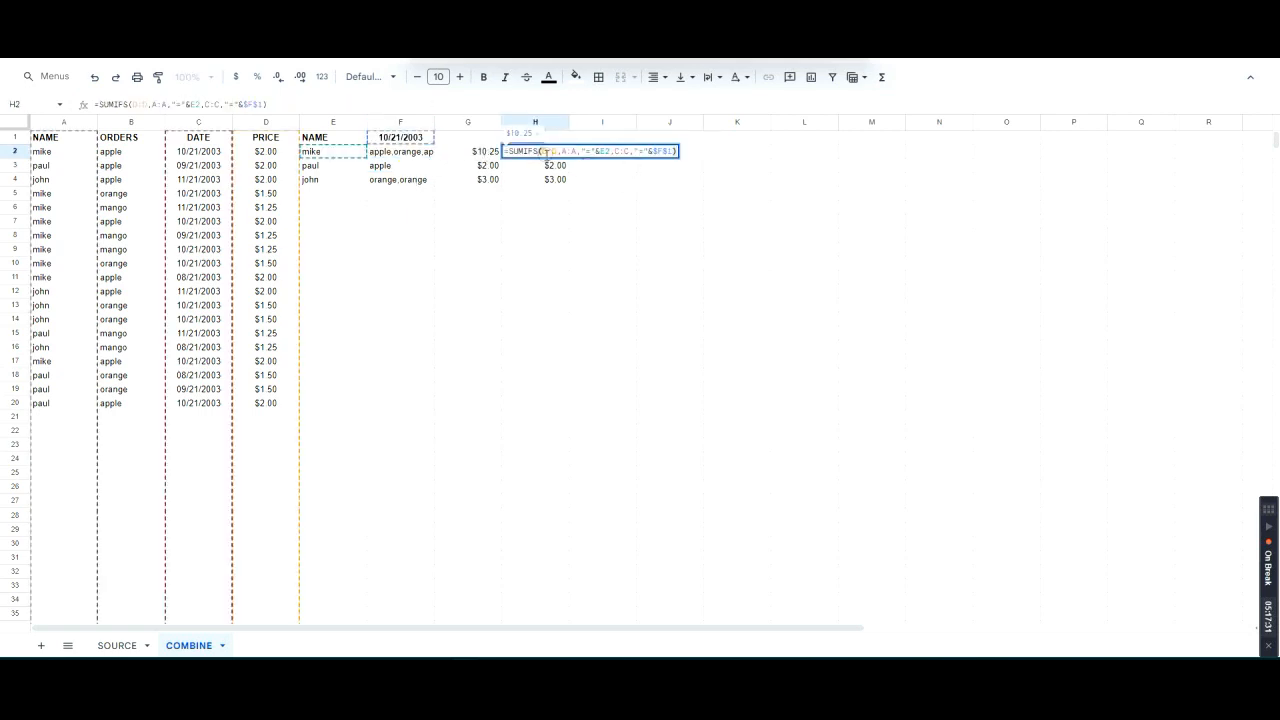
pyautogui.write('SO')
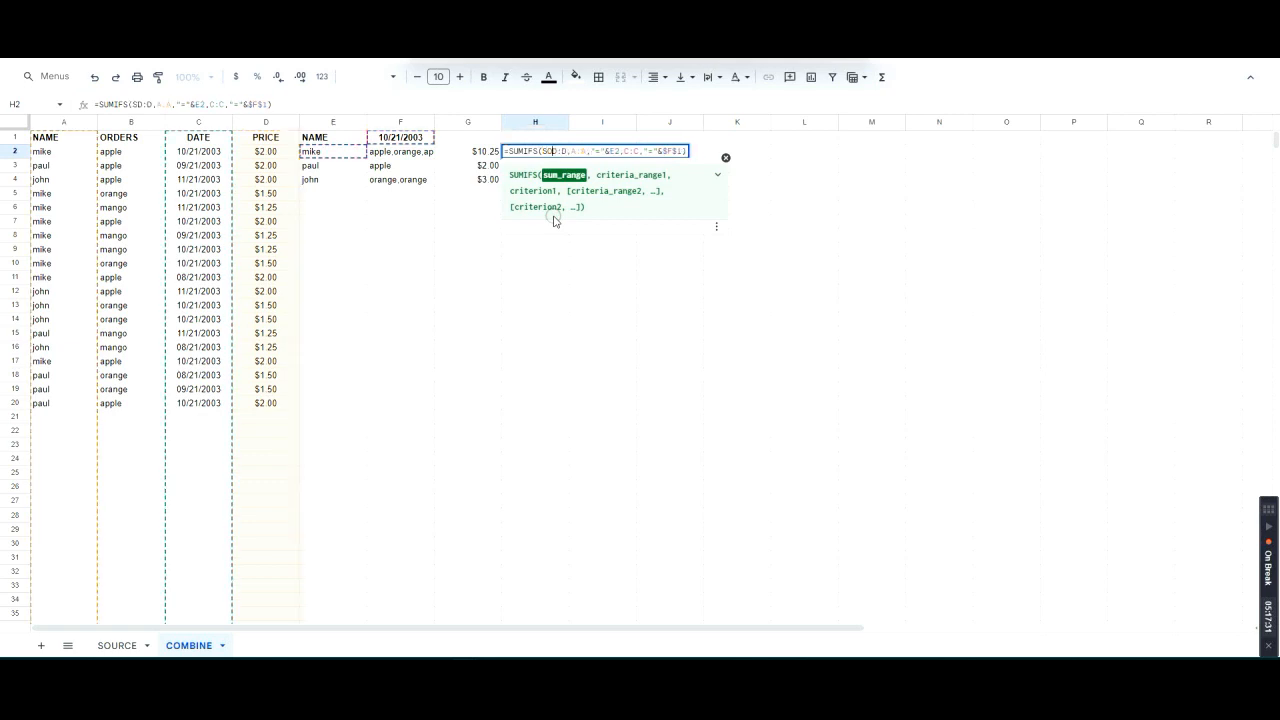
pyautogui.write('URCE!')
pyautogui.press('Right')
pyautogui.press('Right')
pyautogui.press('Right')
pyautogui.press('Right')
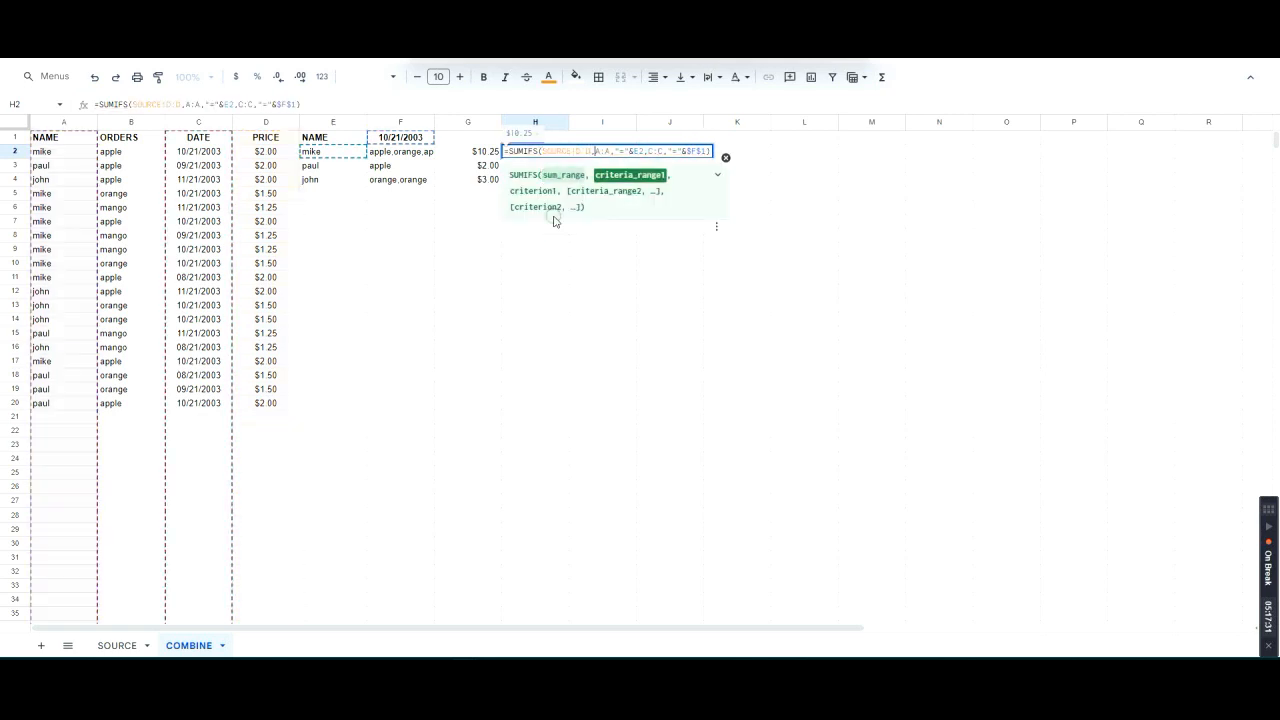
# Step: Point both criteria ranges of the H2 SUMIFS formula to the SOURCE sheet, as SOURCE!A:A and SOURCE!C:C
pyautogui.write('SOURCE!')
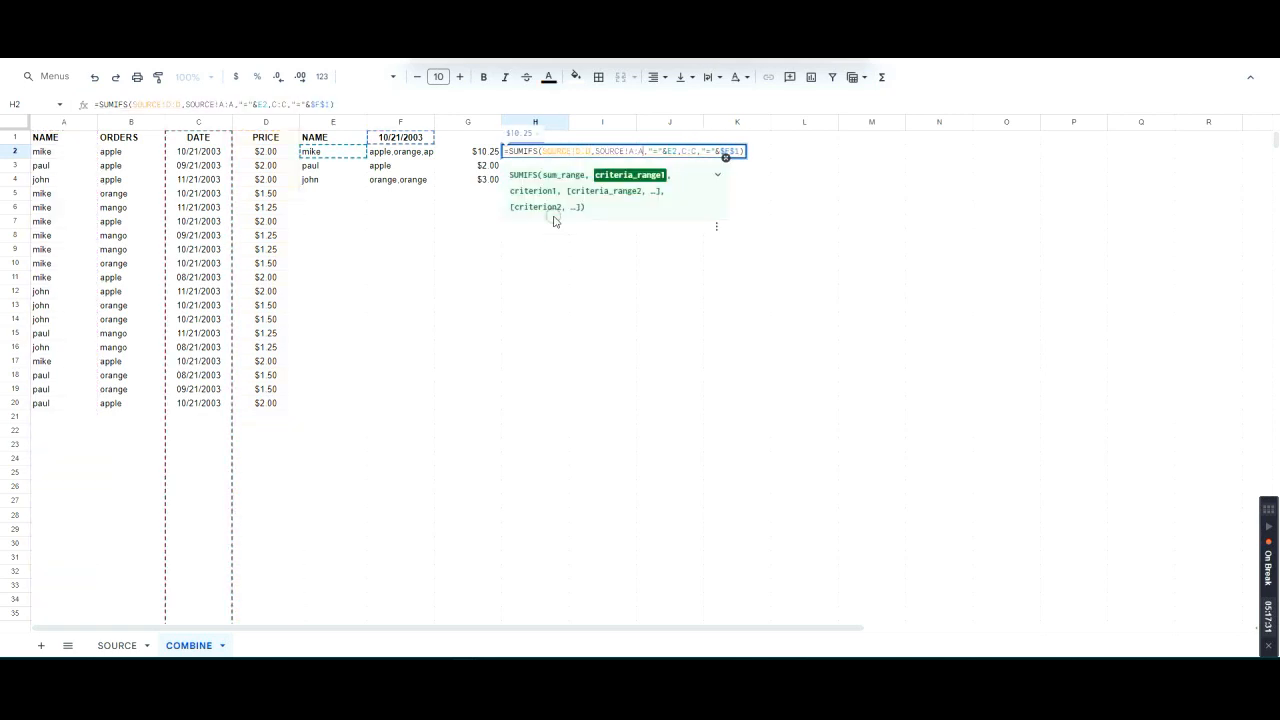
pyautogui.press('Right')
pyautogui.press('Right')
pyautogui.press('Right')
pyautogui.press('Right')
pyautogui.press('Right')
pyautogui.press('Right')
pyautogui.press('Right')
pyautogui.press('Right')
pyautogui.write('SOURCE')
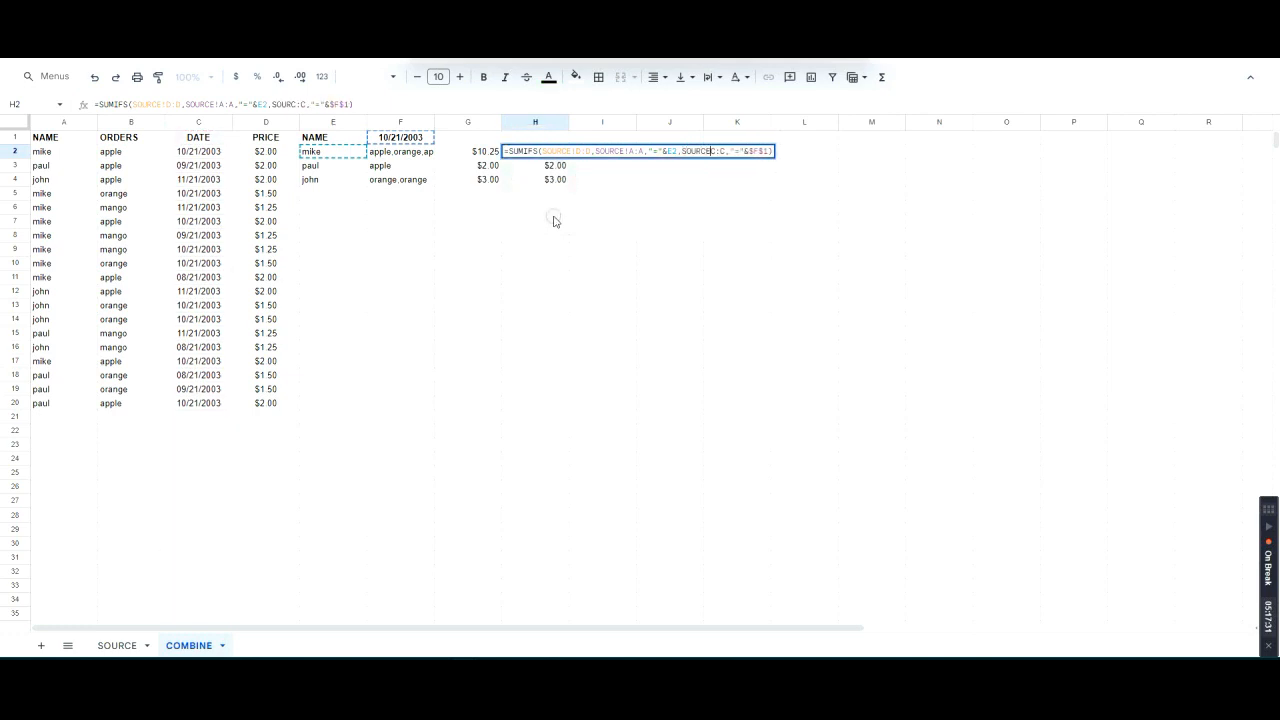
pyautogui.write('!C')
pyautogui.press('Return')
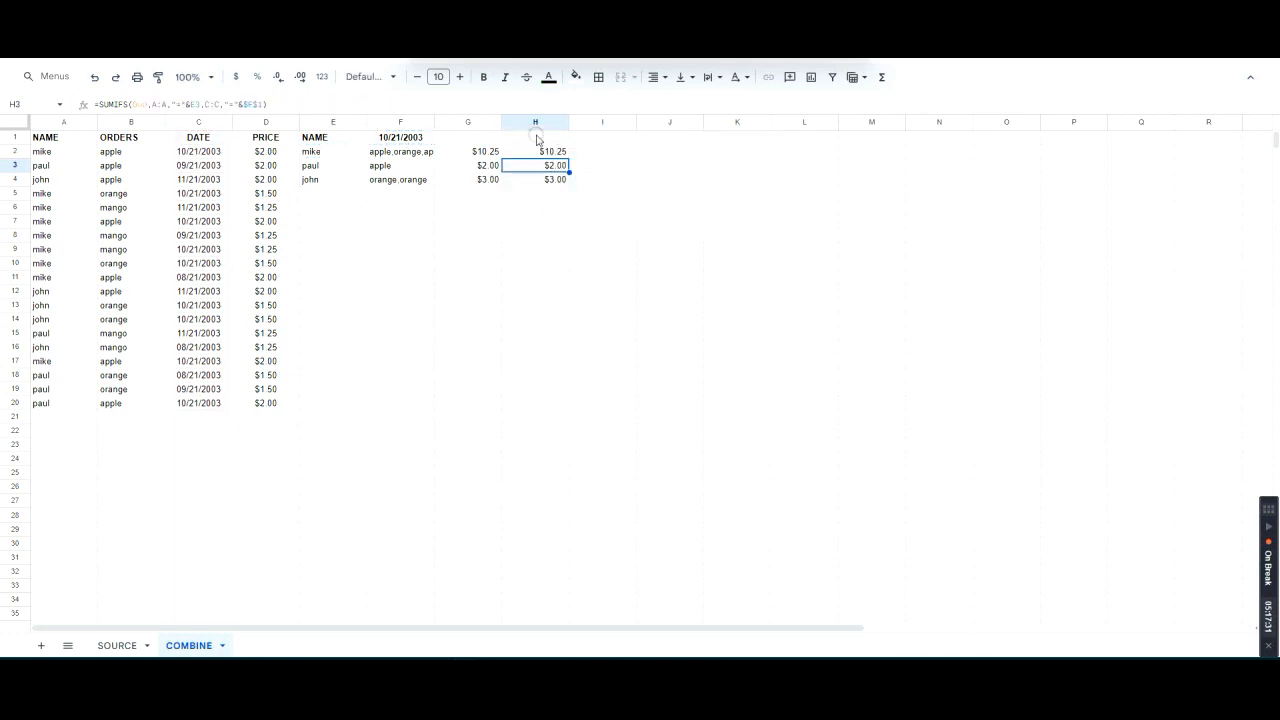
pyautogui.moveTo(432, 151); pyautogui.dragTo(531, 194)
pyautogui.click(558, 180)
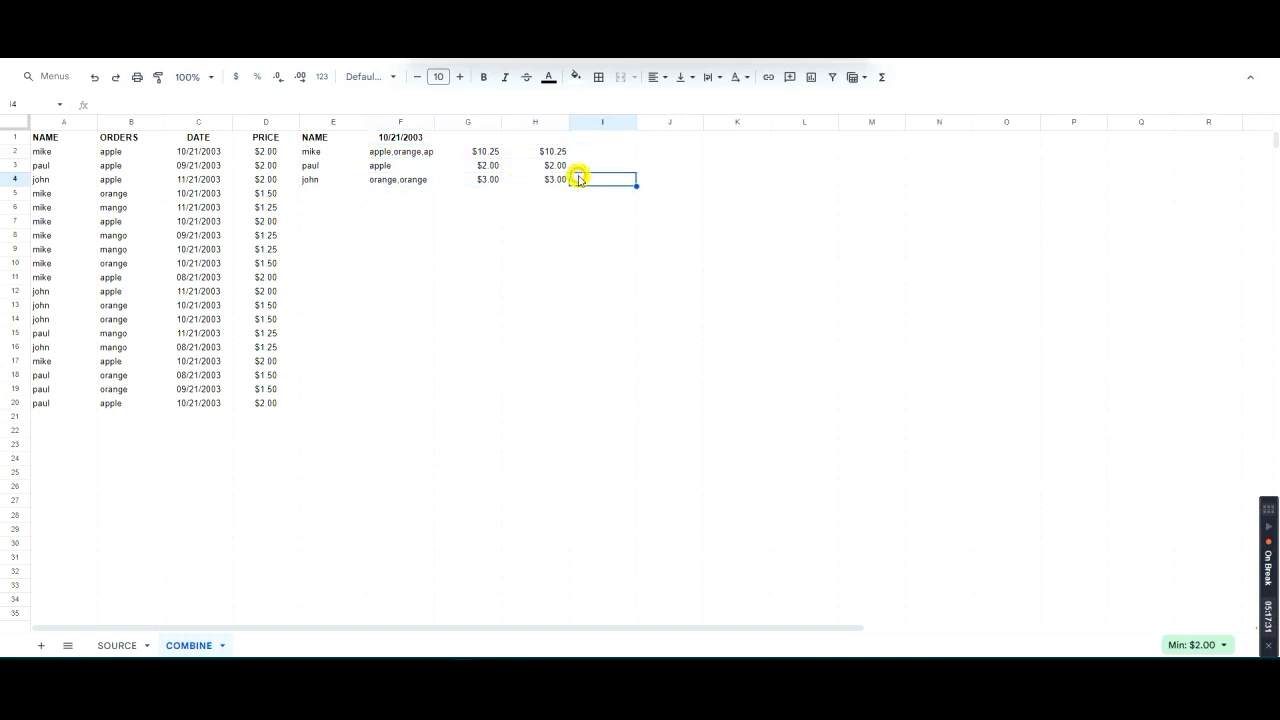